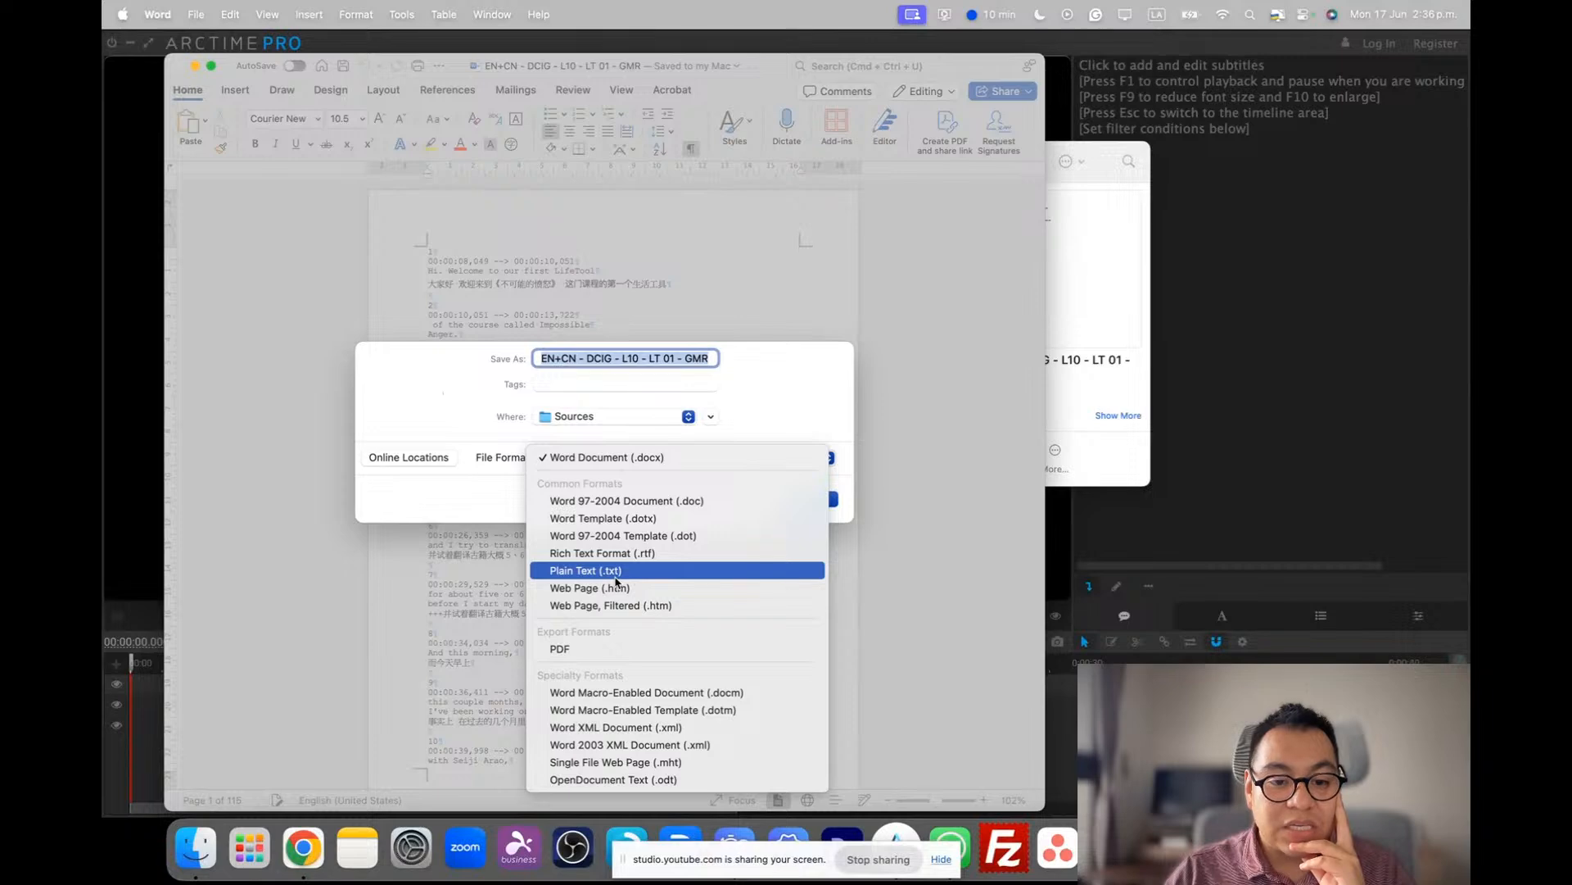
- Save the subtitle document as Plain Text (.txt), using another encoding set to Unicode (UTF-16)
{"action": "left_click", "coordinate": [616, 581]}
{"action": "left_click", "coordinate": [814, 502]}
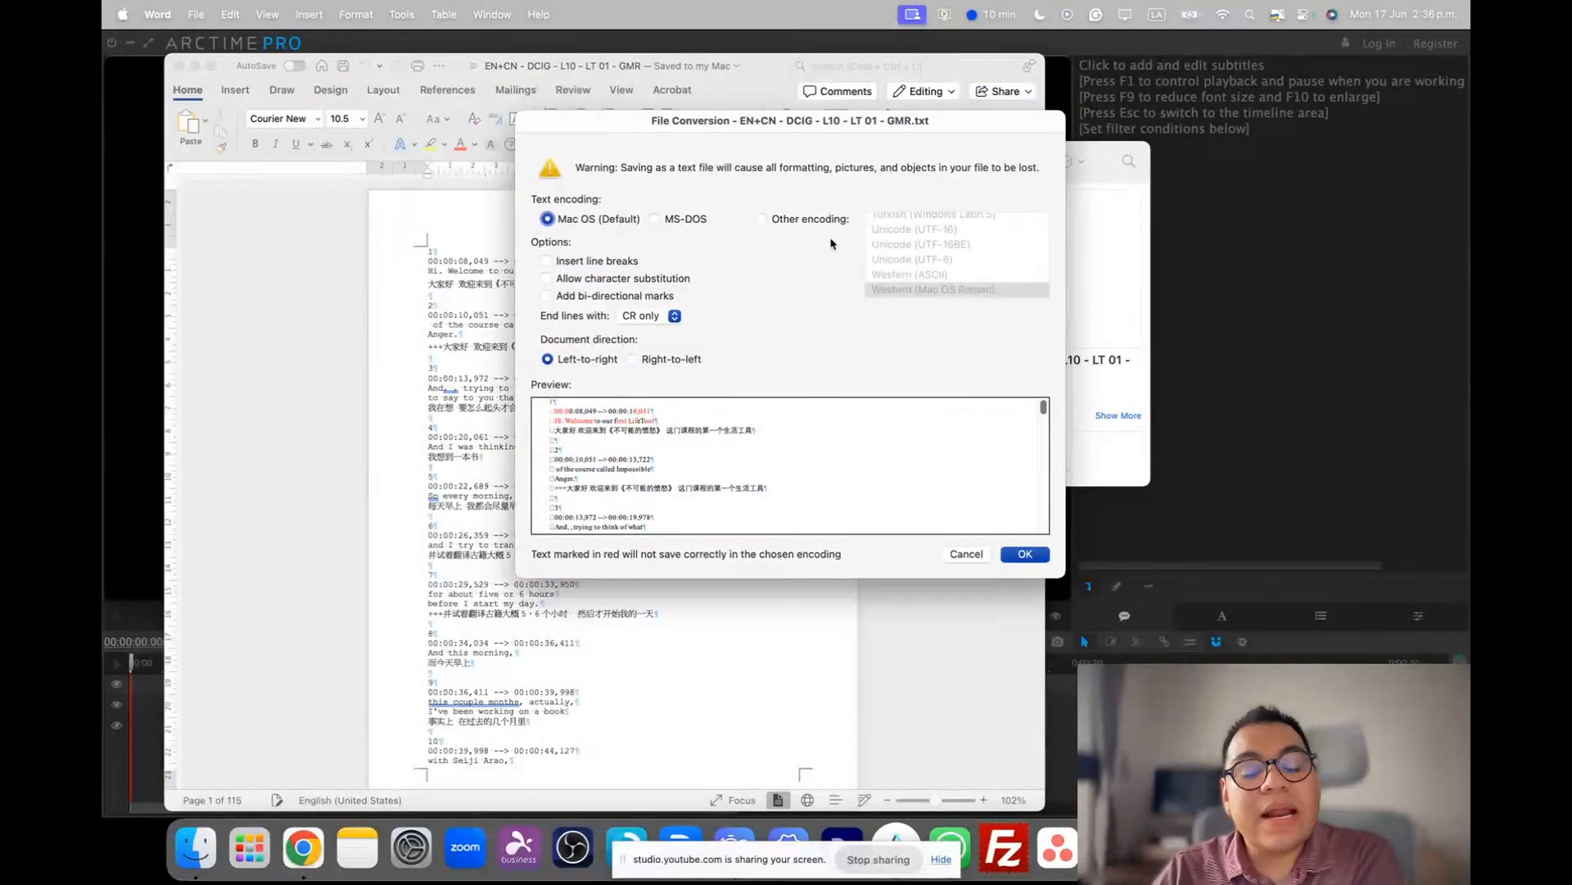
{"action": "left_click", "coordinate": [812, 223]}
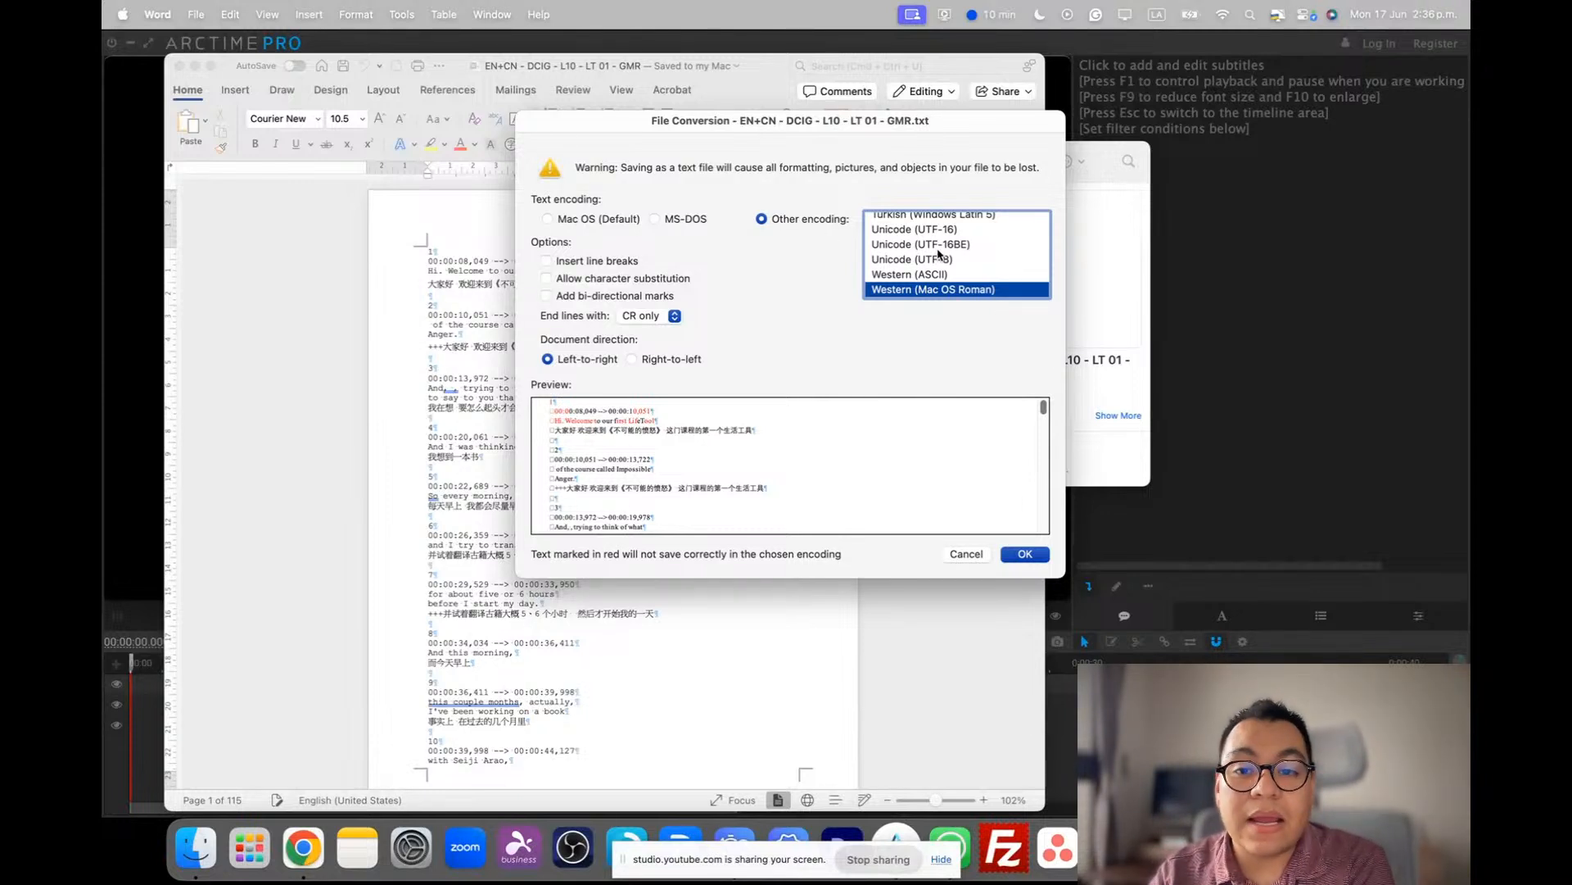
{"action": "scroll", "coordinate": [940, 252], "scroll_direction": "up", "scroll_amount": 5}
{"action": "scroll", "coordinate": [941, 252], "scroll_direction": "down", "scroll_amount": 5}
{"action": "scroll", "coordinate": [940, 252], "scroll_direction": "down", "scroll_amount": 2}
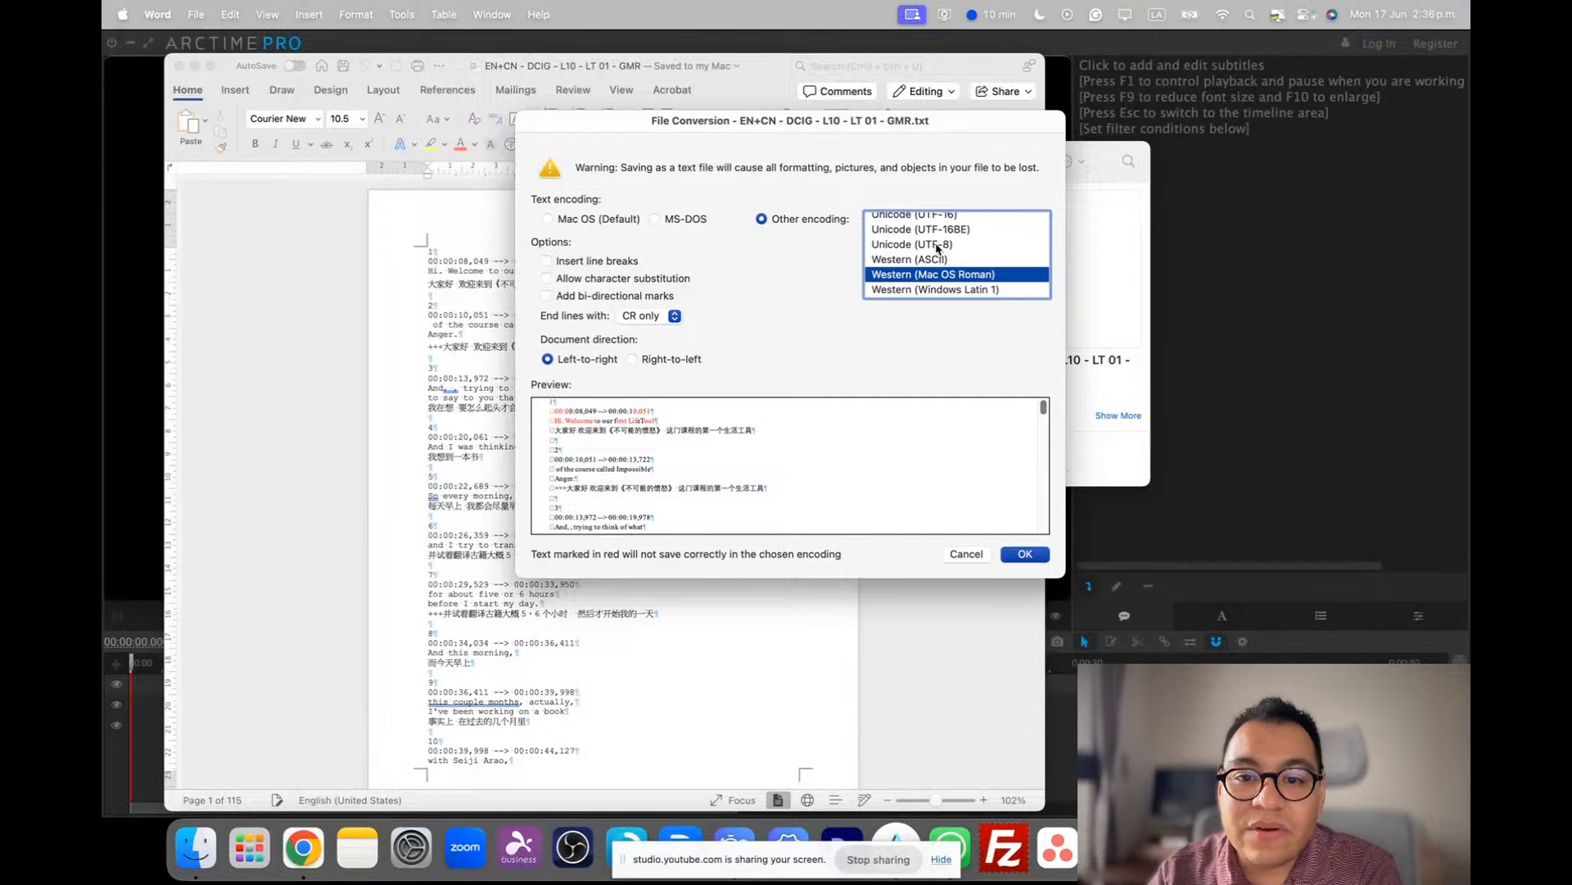
{"action": "left_click", "coordinate": [938, 246]}
{"action": "scroll", "coordinate": [937, 254], "scroll_direction": "up", "scroll_amount": 3}
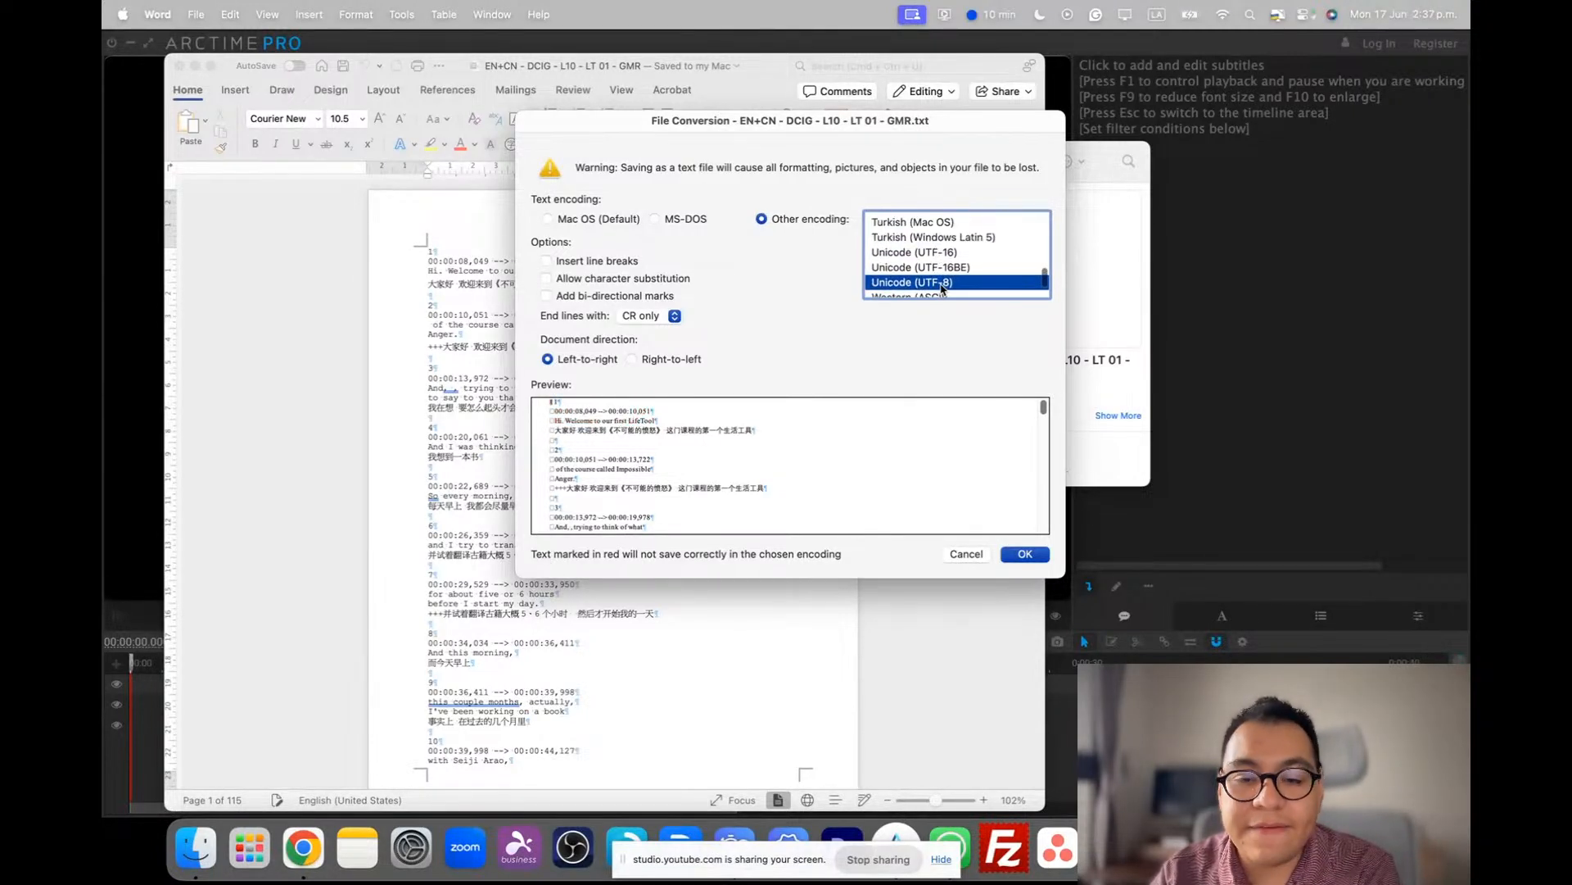
{"action": "left_click", "coordinate": [942, 254]}
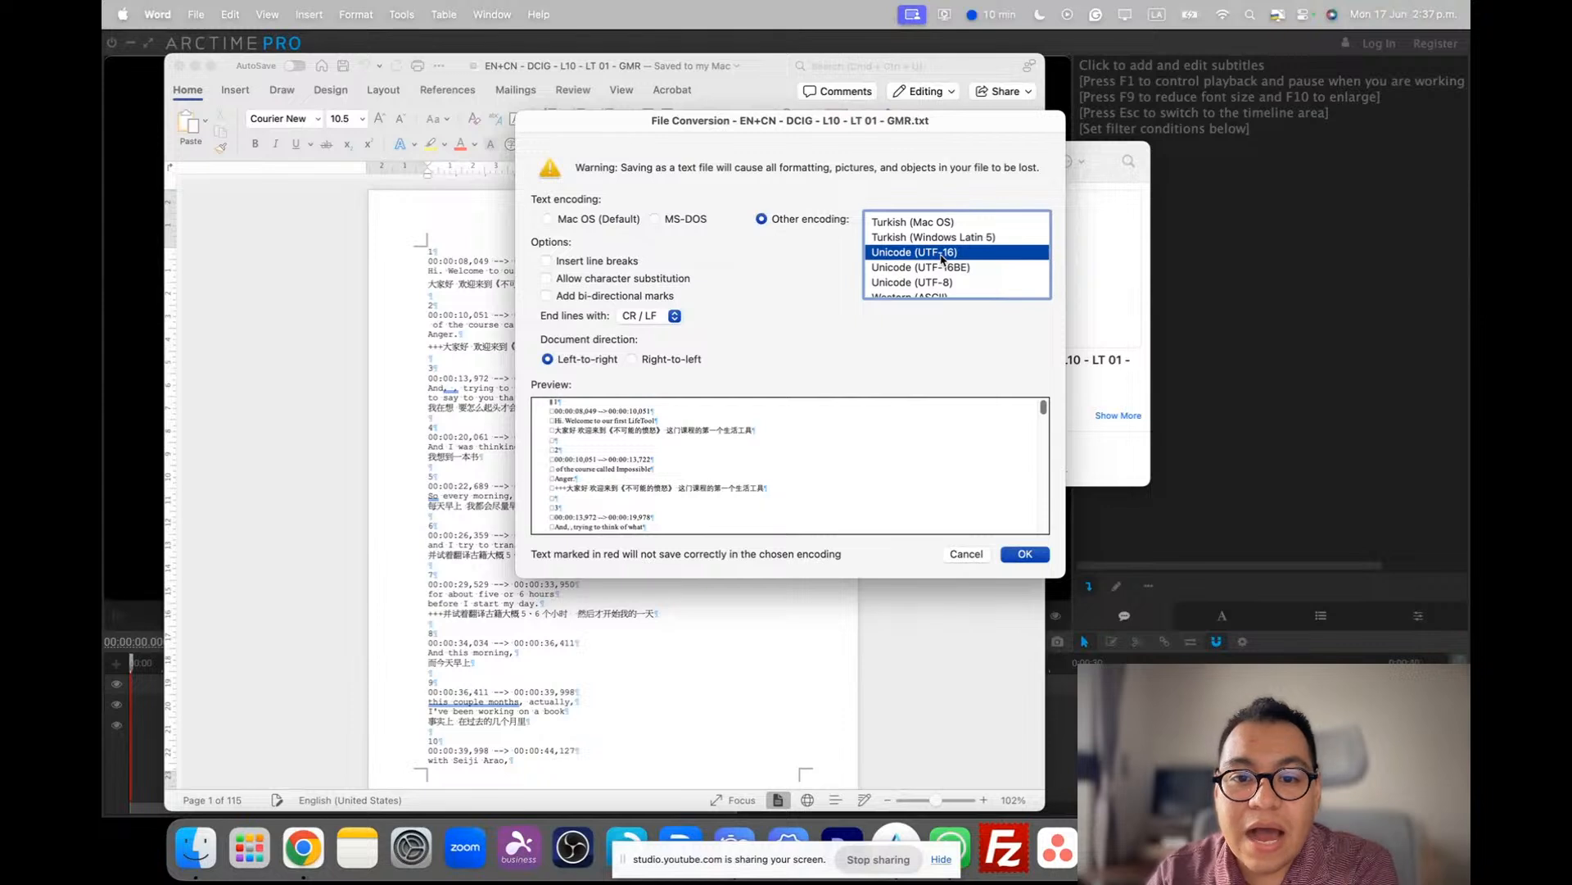
- Switch the text encoding to Unicode (UTF-8) and set the lines to end with CR / LF
{"action": "left_click", "coordinate": [940, 285]}
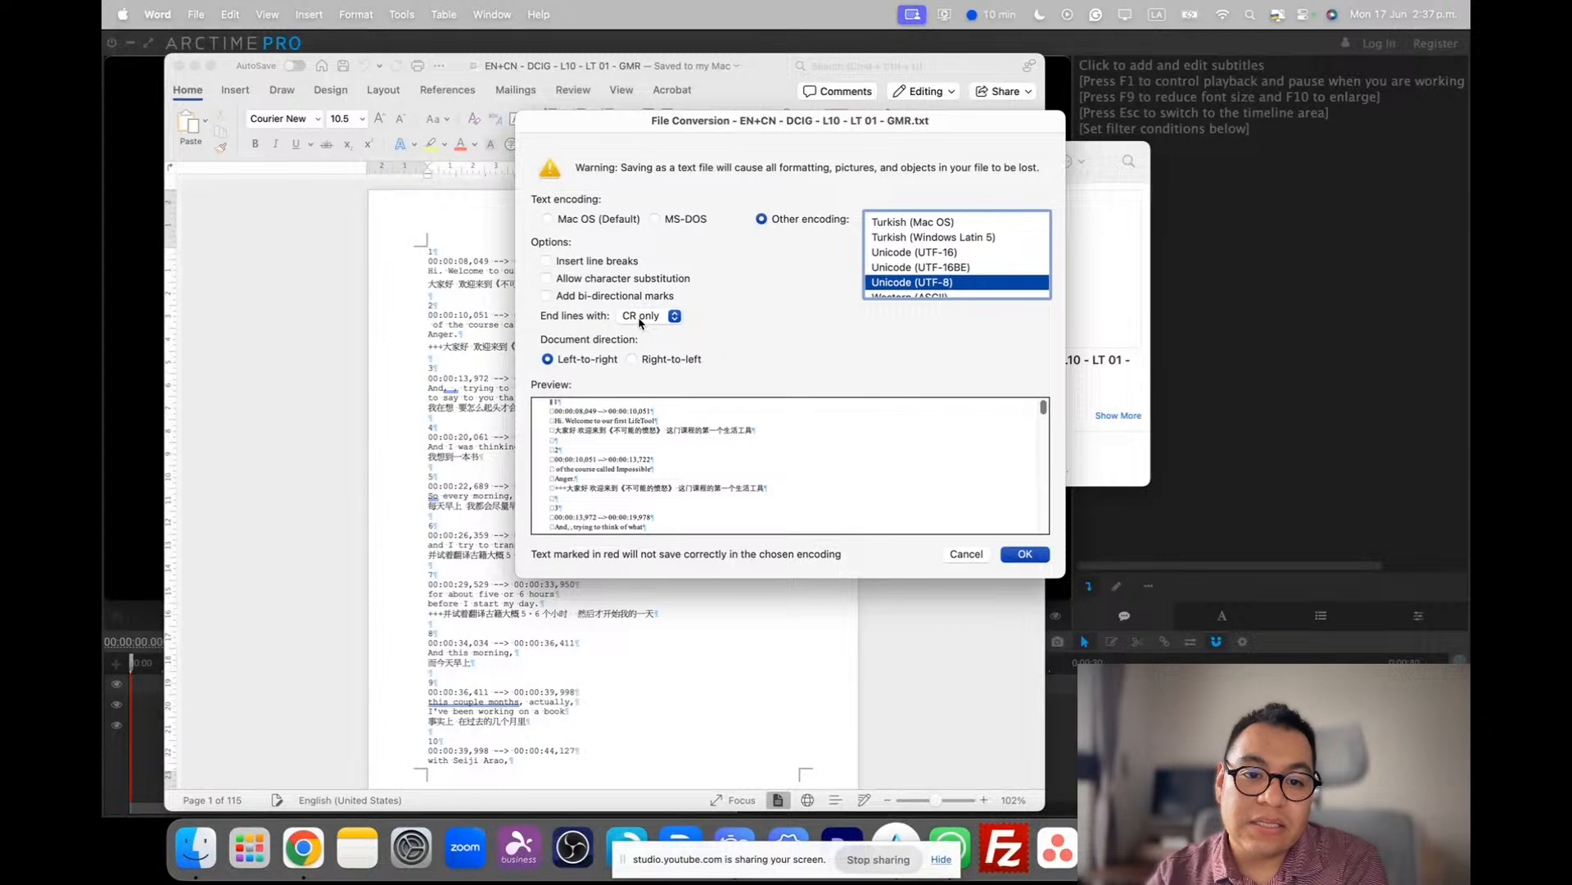
{"action": "left_click", "coordinate": [928, 254]}
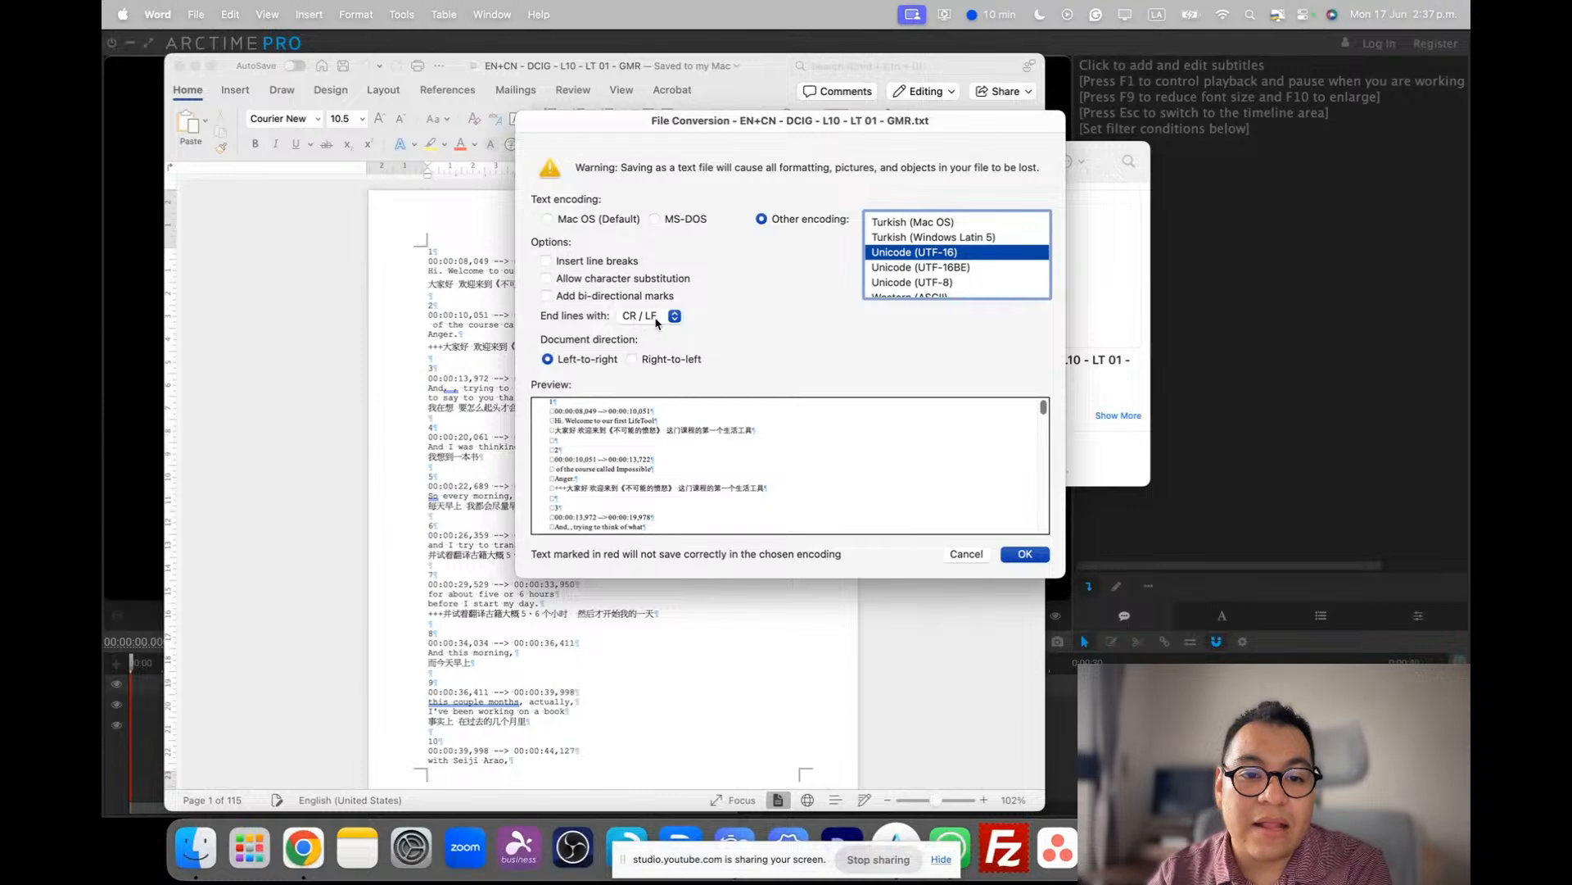
{"action": "left_click", "coordinate": [946, 287]}
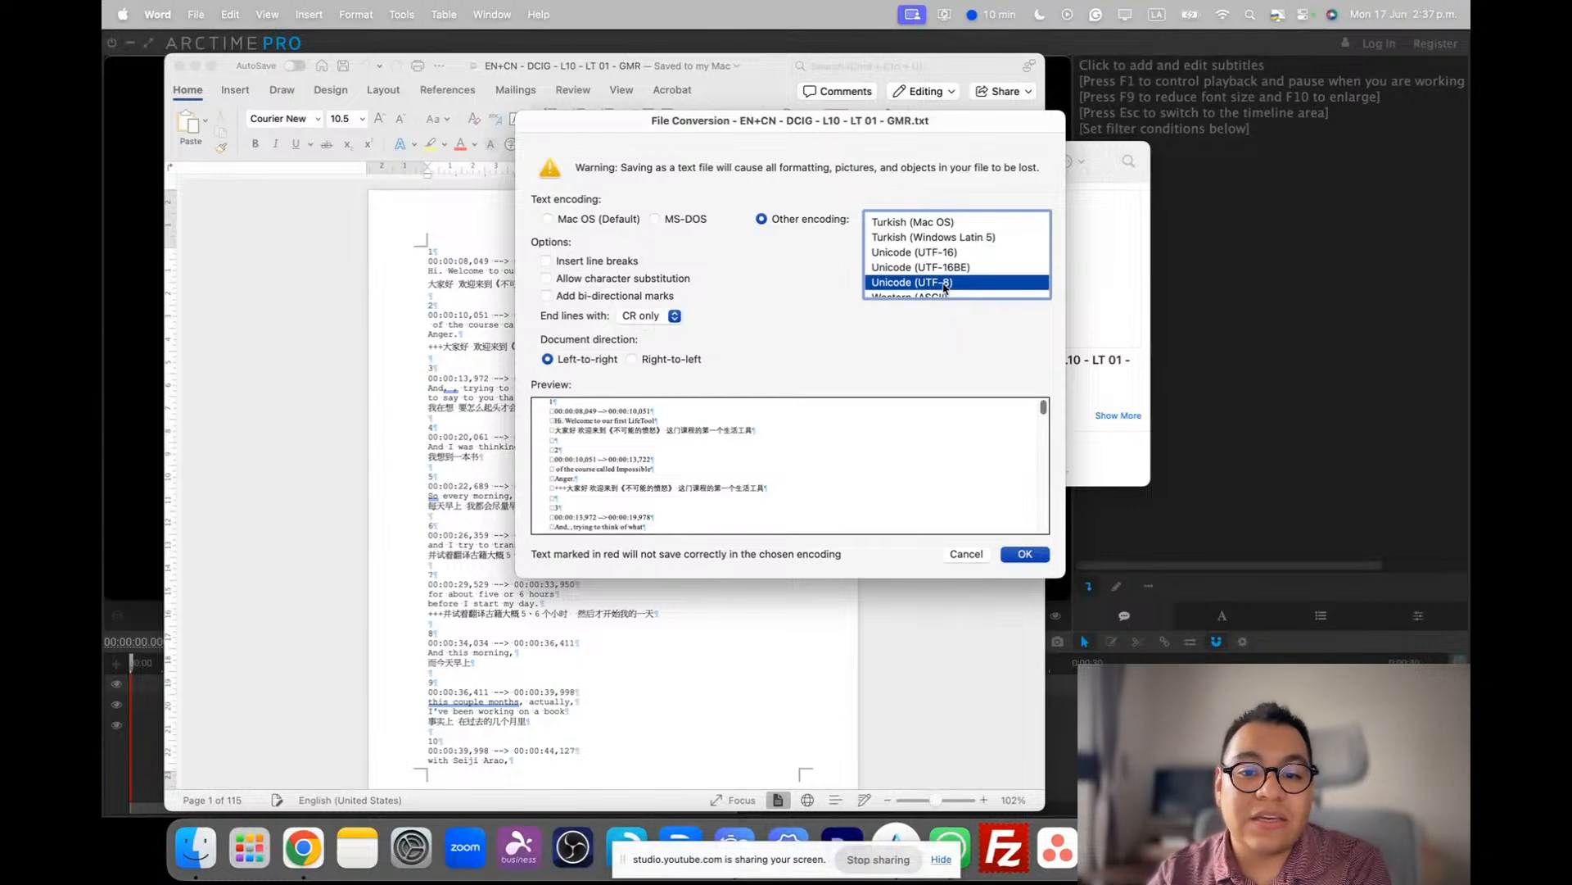
{"action": "left_click", "coordinate": [655, 321]}
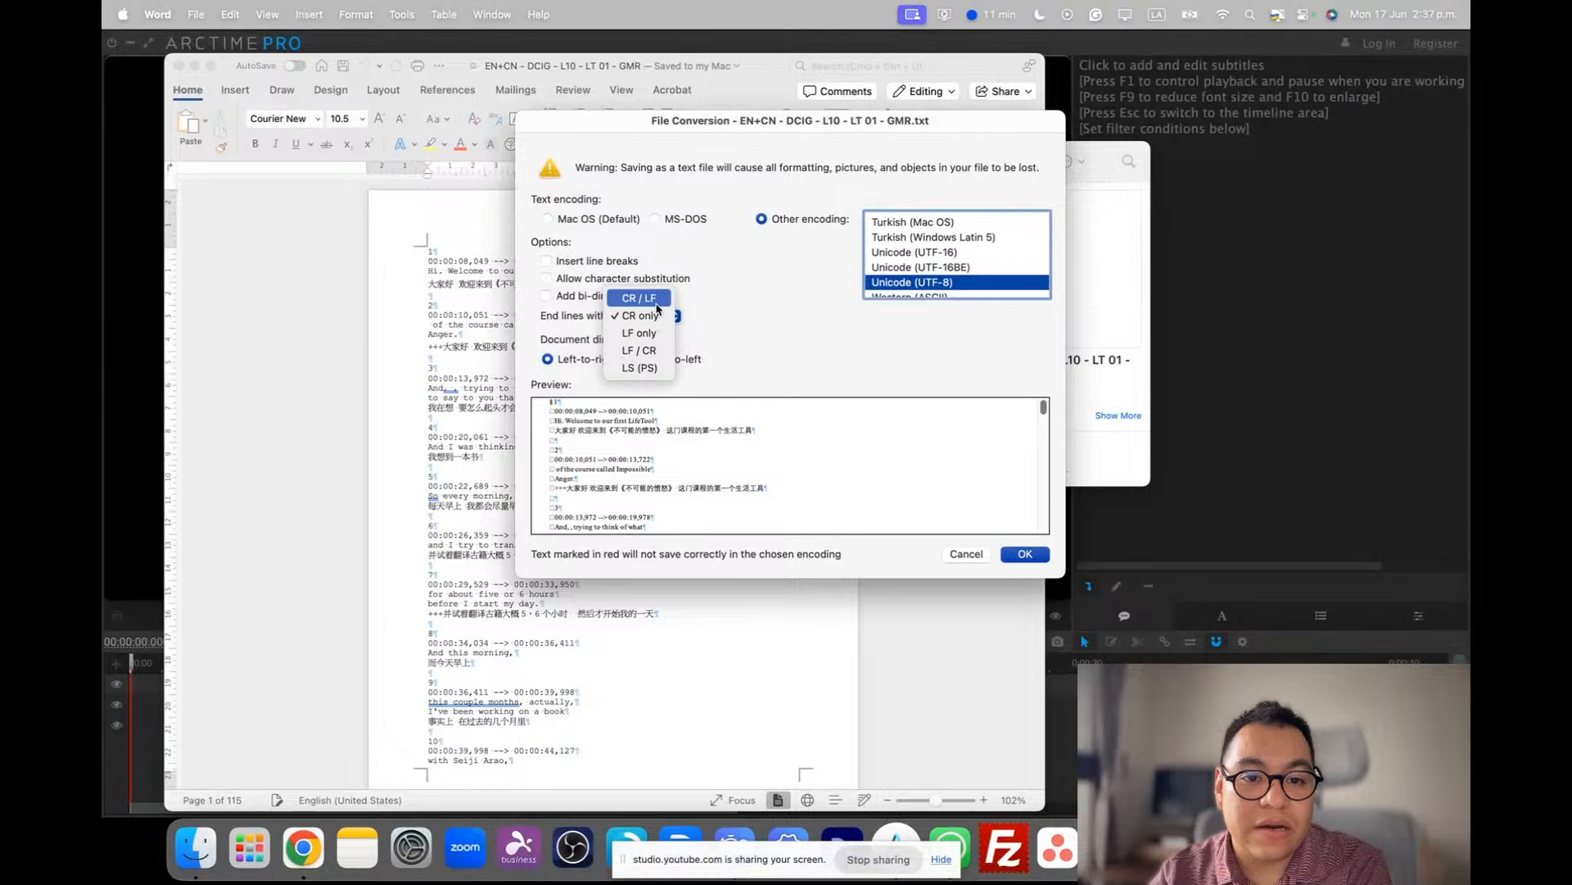
{"action": "left_click", "coordinate": [656, 302]}
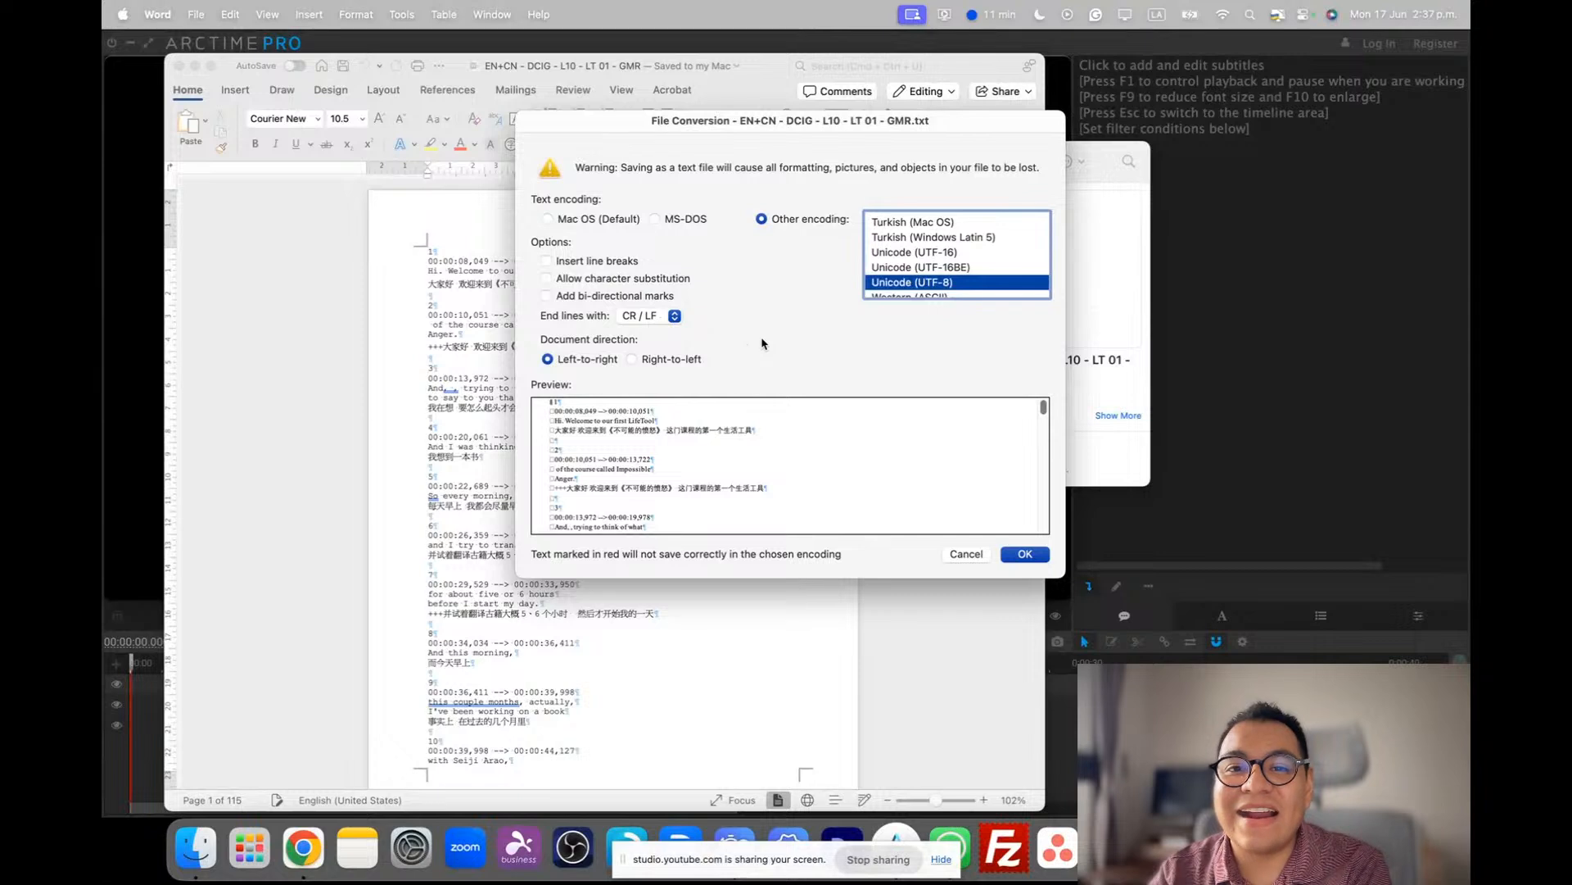
- Set the text encoding to Unicode (UTF-16), complete the file conversion and close the document
{"action": "left_click", "coordinate": [940, 238]}
{"action": "left_click", "coordinate": [942, 250]}
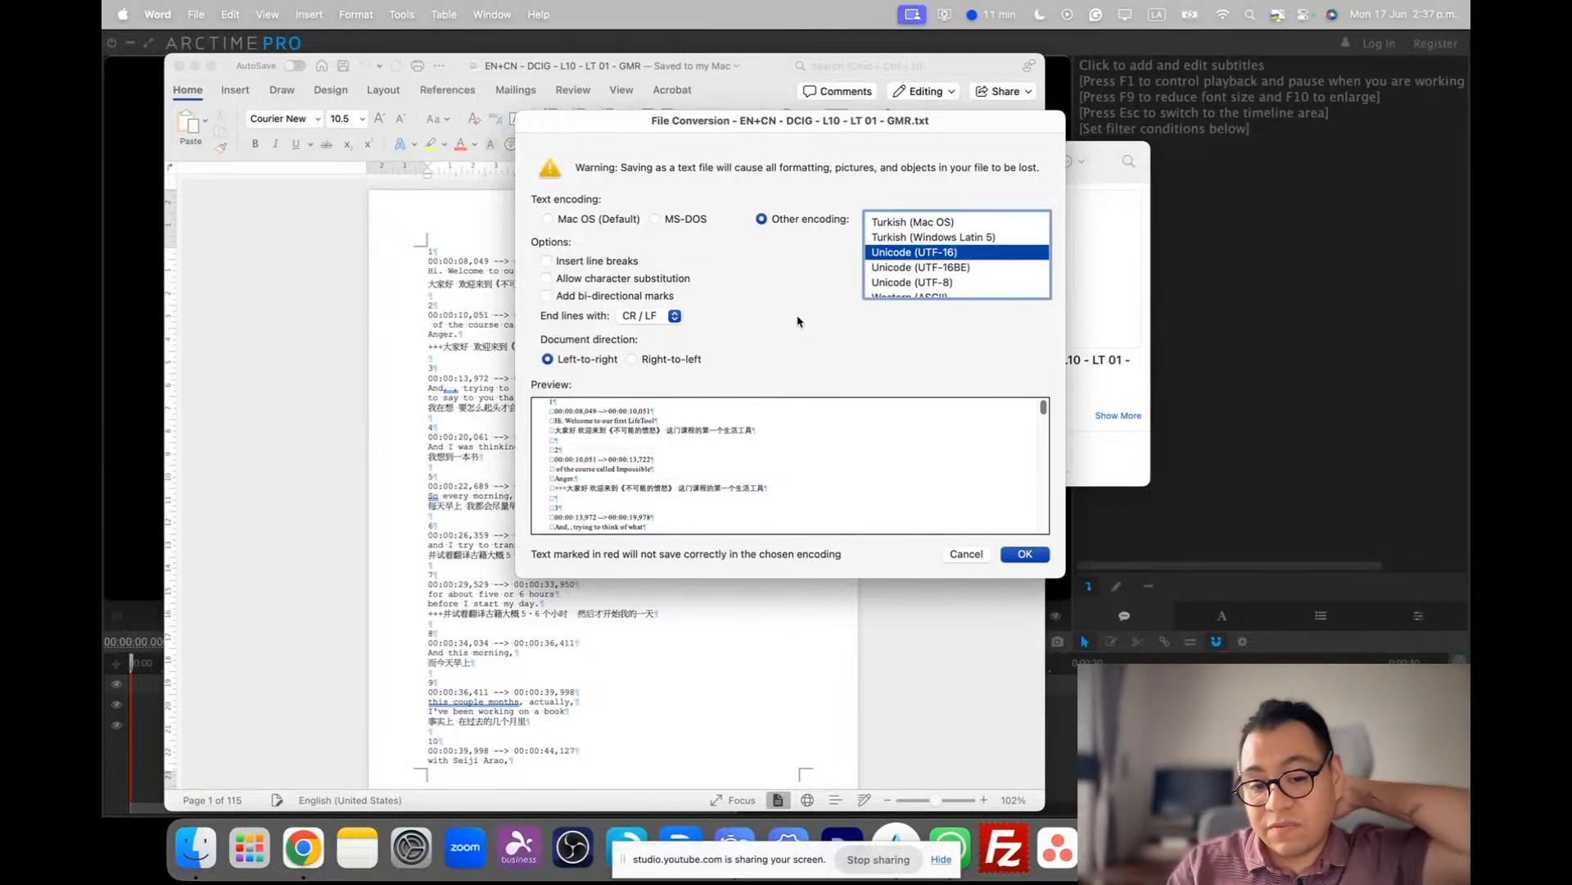
{"action": "left_click", "coordinate": [1035, 555]}
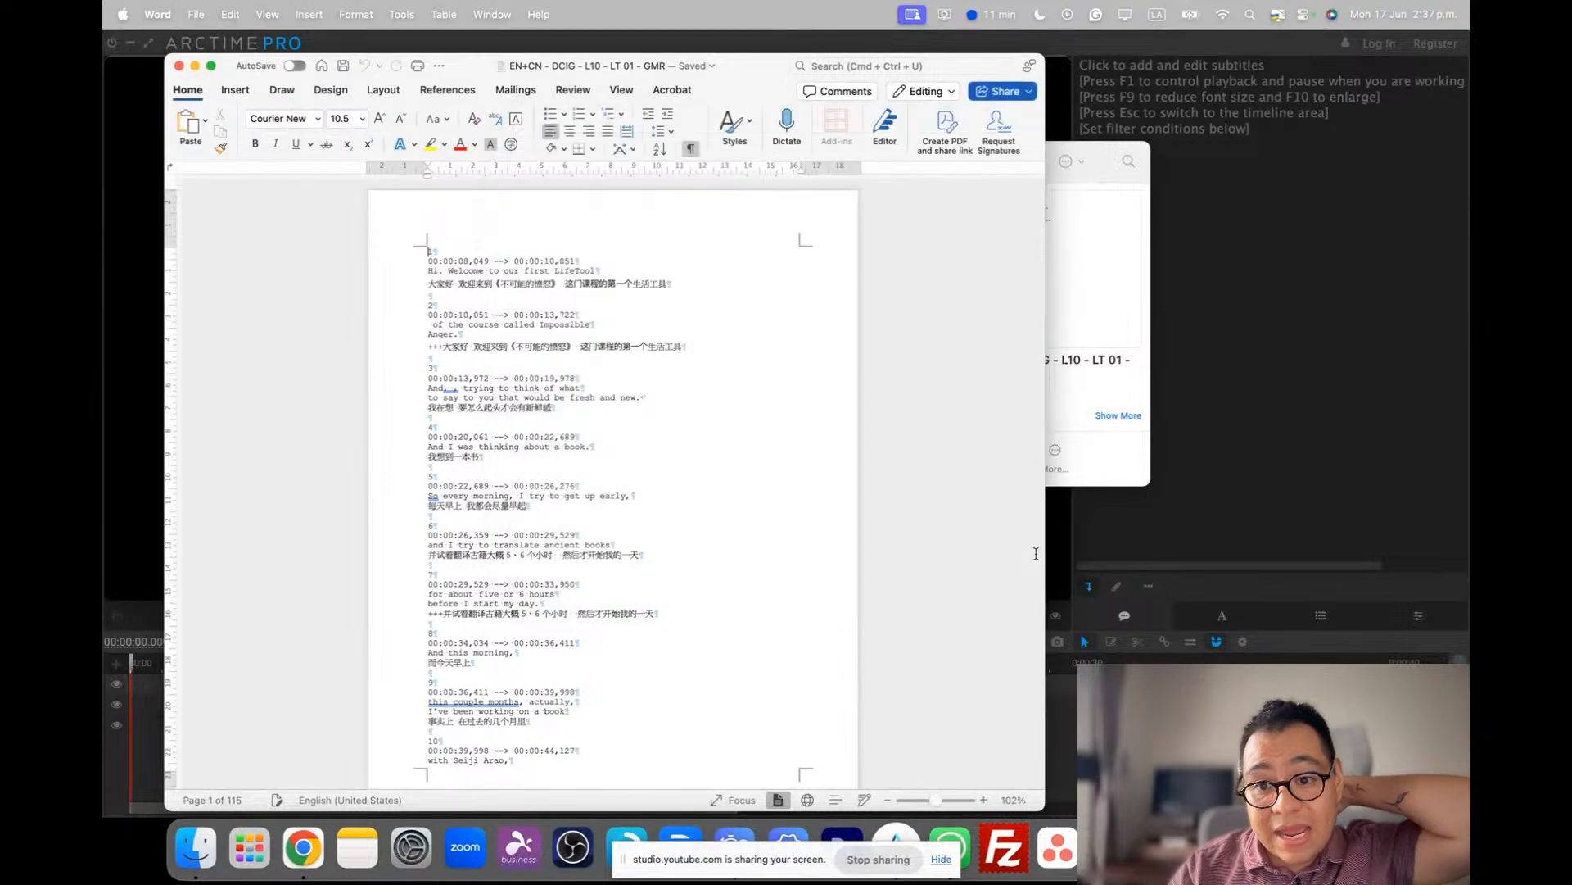
{"action": "left_click", "coordinate": [178, 66]}
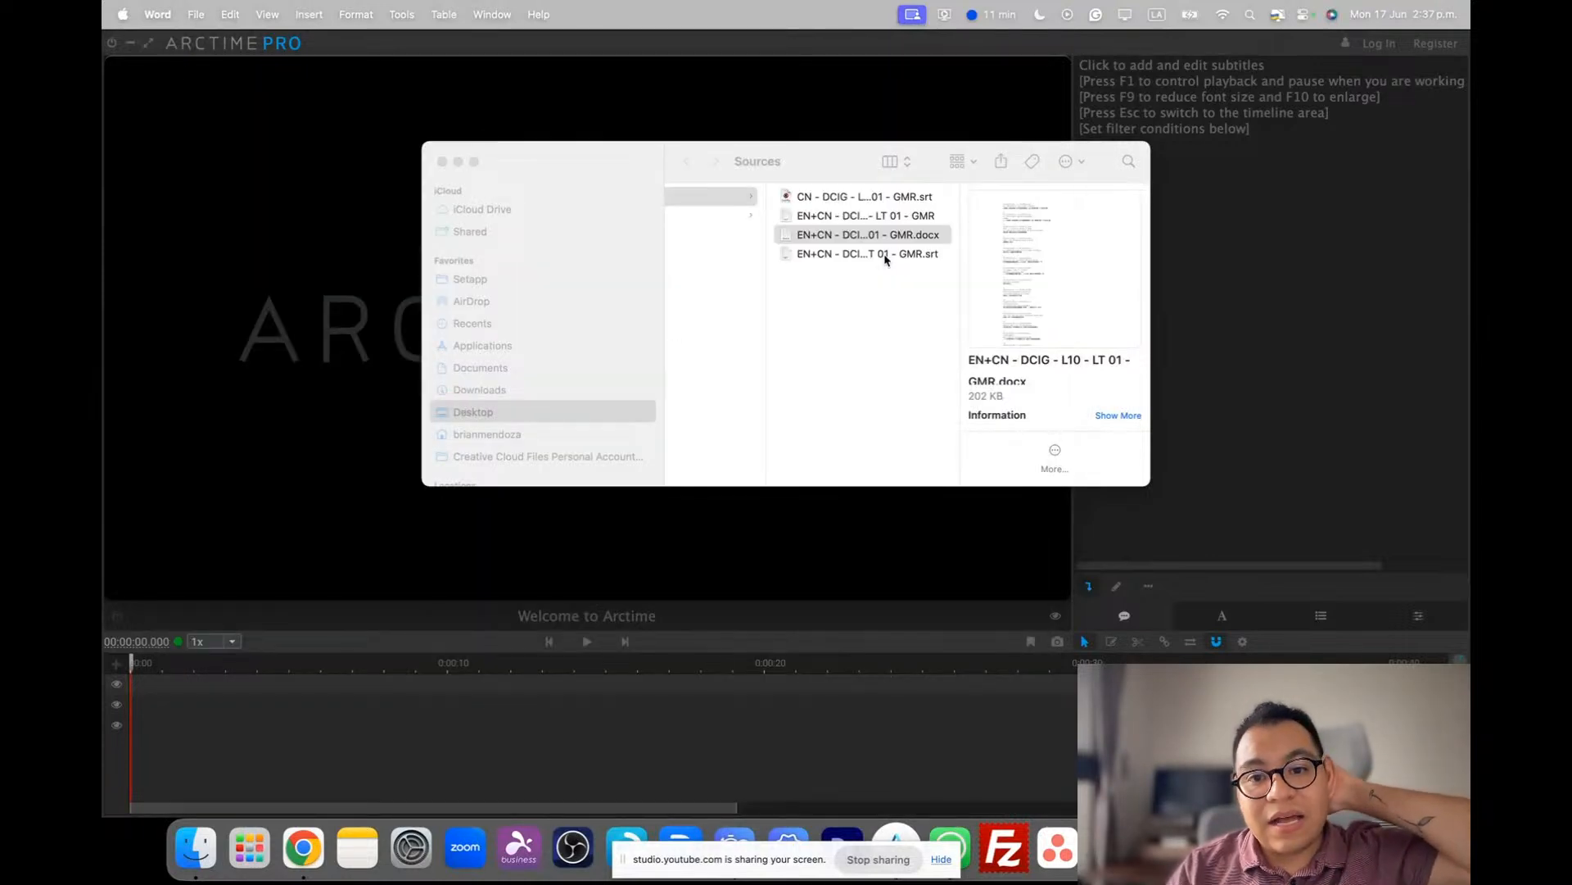
- Select the new EN+CN - DCIG - L10 - LT 01 - GMR text file in the Sources folder and check its file type
{"action": "left_click", "coordinate": [921, 233]}
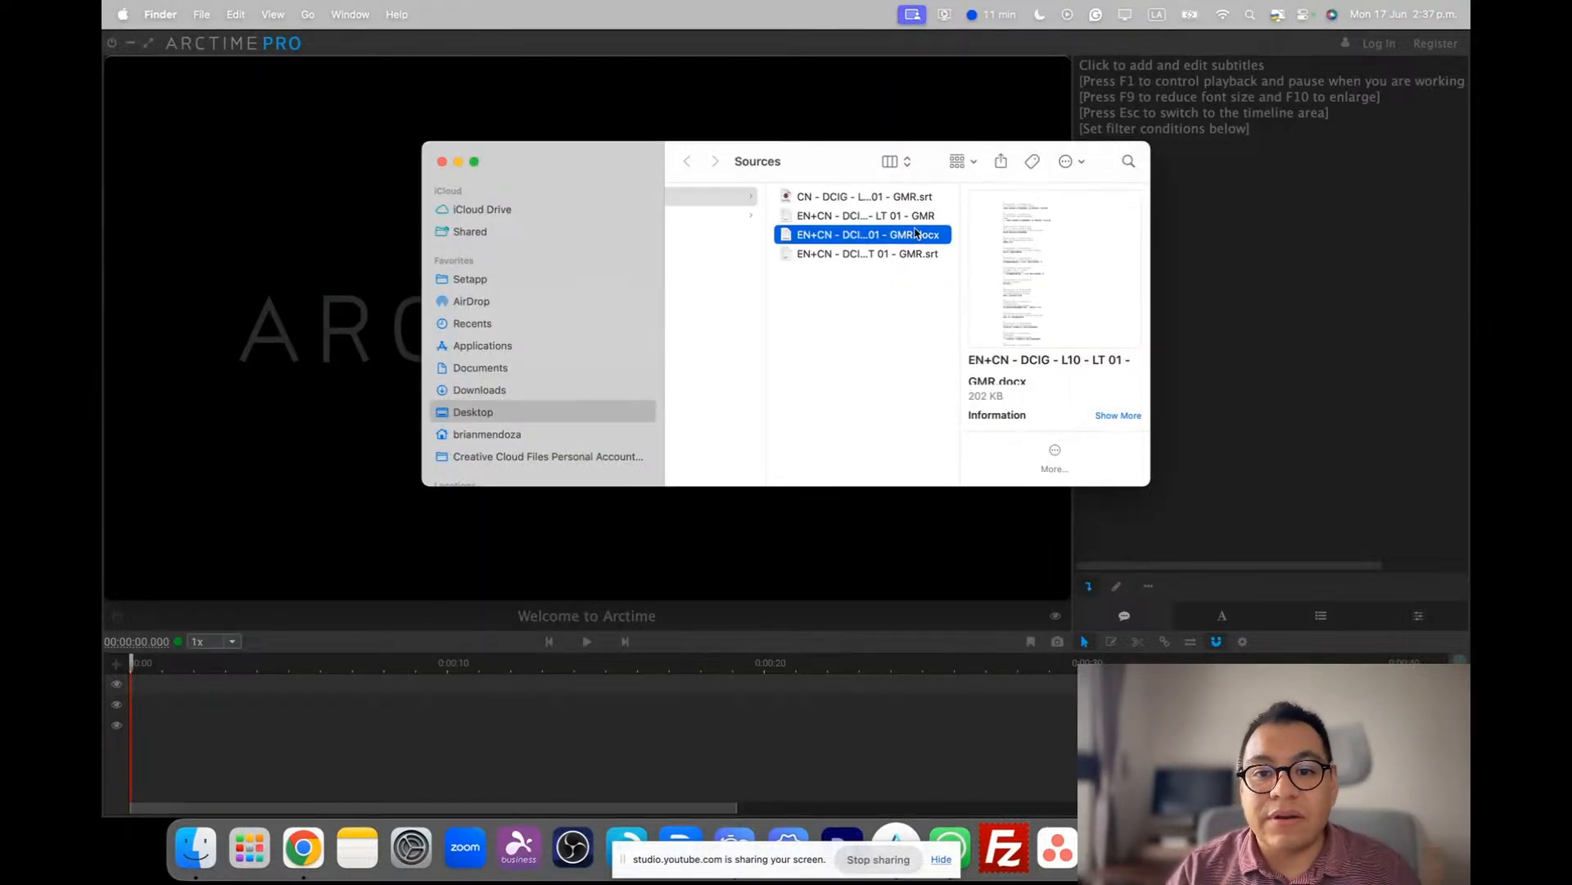
{"action": "left_click", "coordinate": [915, 220]}
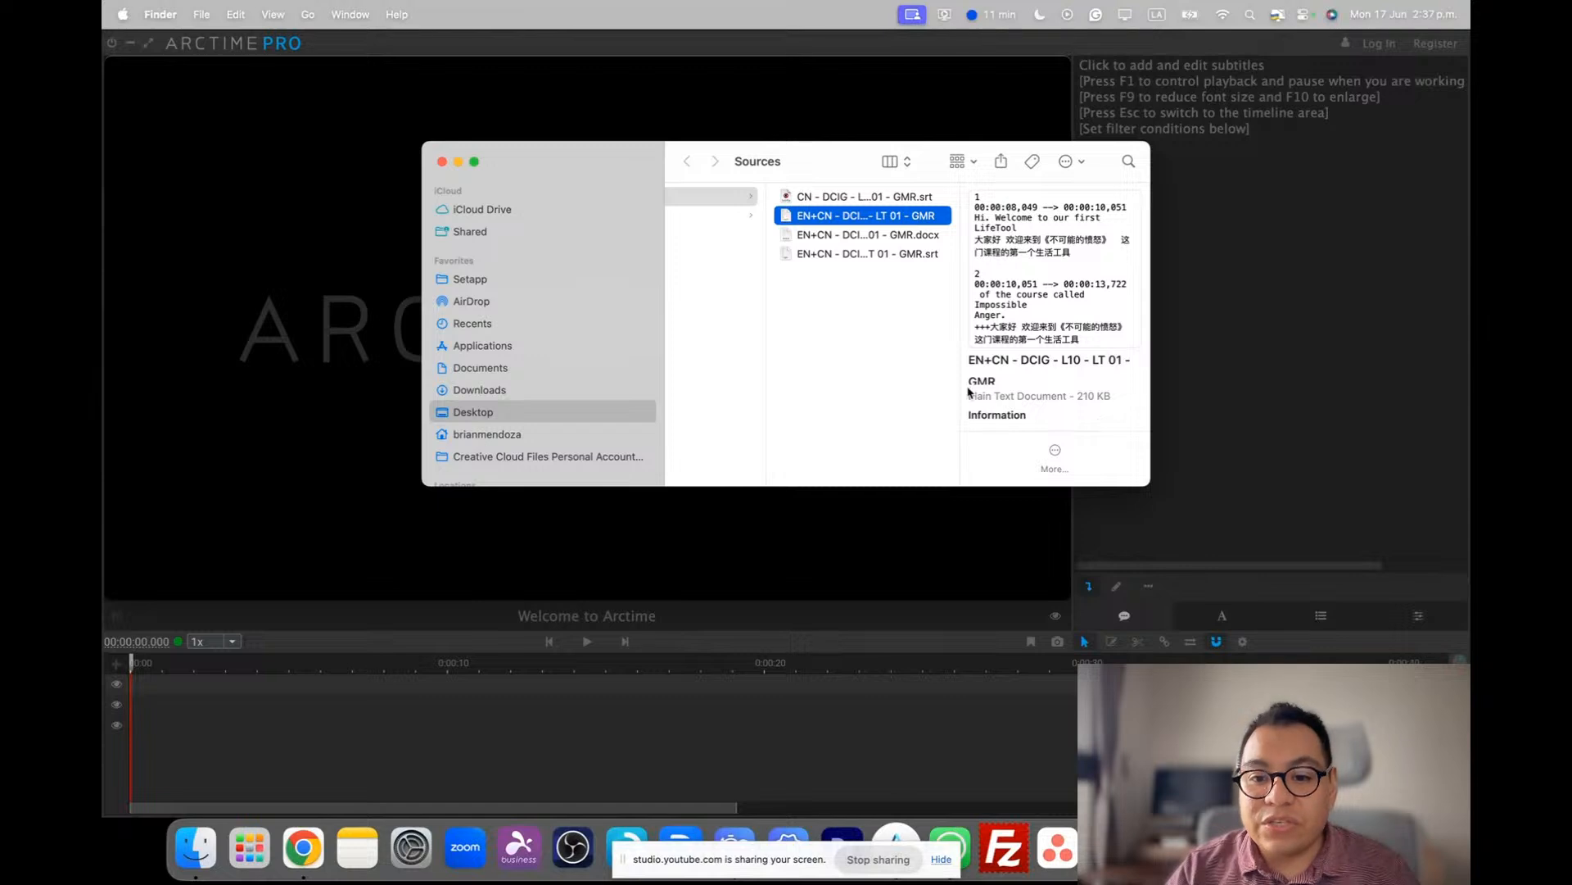
{"action": "left_click", "coordinate": [975, 392]}
{"action": "left_click_drag", "start_coordinate": [1015, 399], "coordinate": [968, 397]}
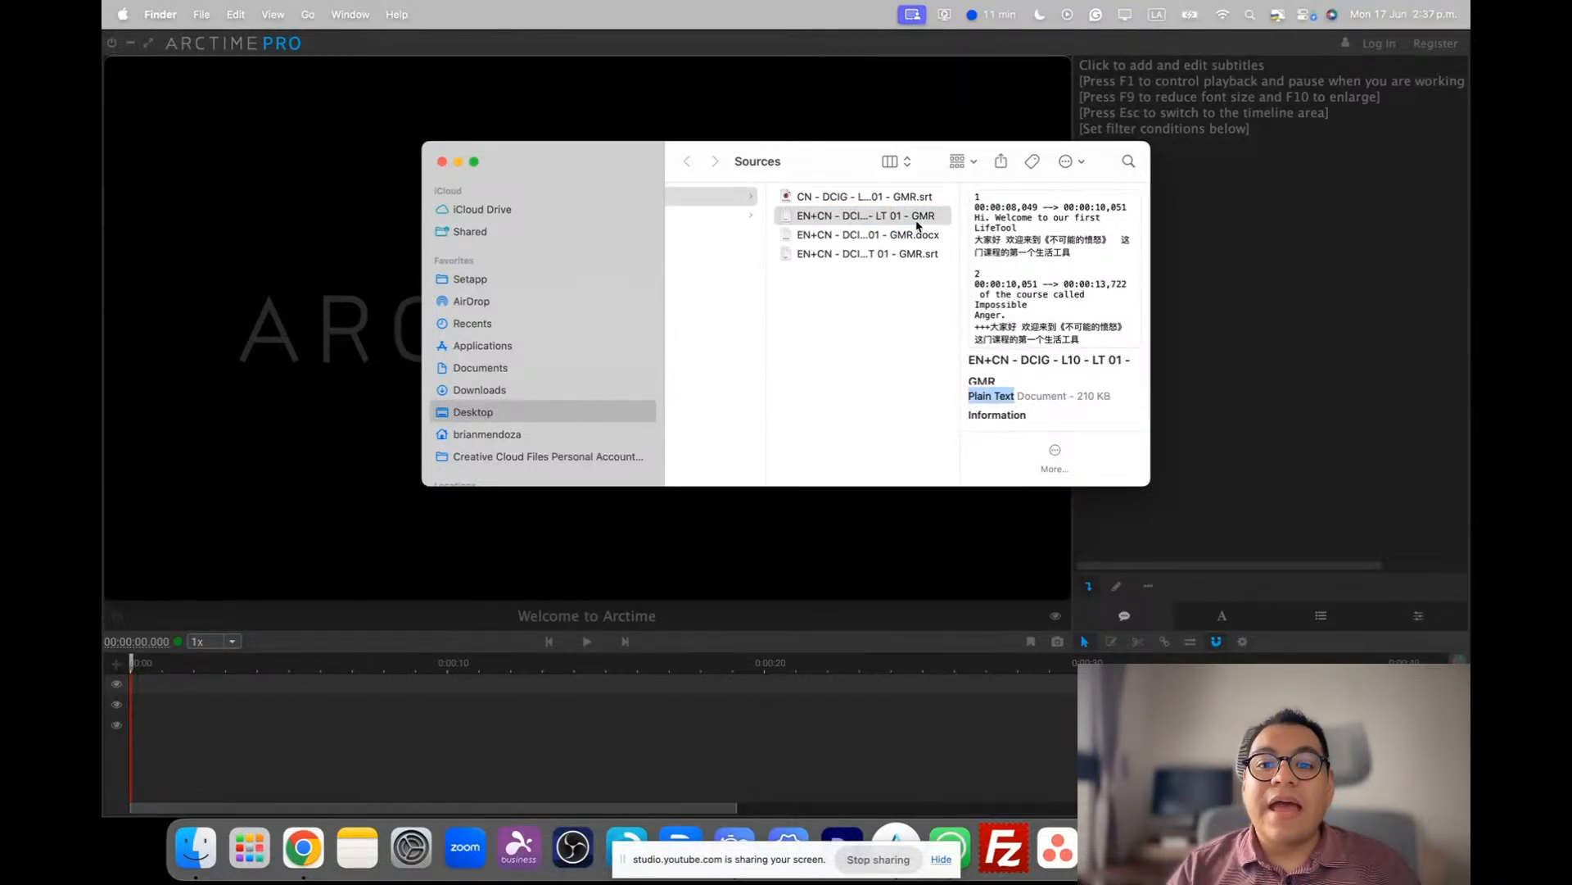
- Try to change the extension of the EN+CN - DCIG - L10 - LT 01 - GMR text file to .srt
{"action": "left_click", "coordinate": [926, 220]}
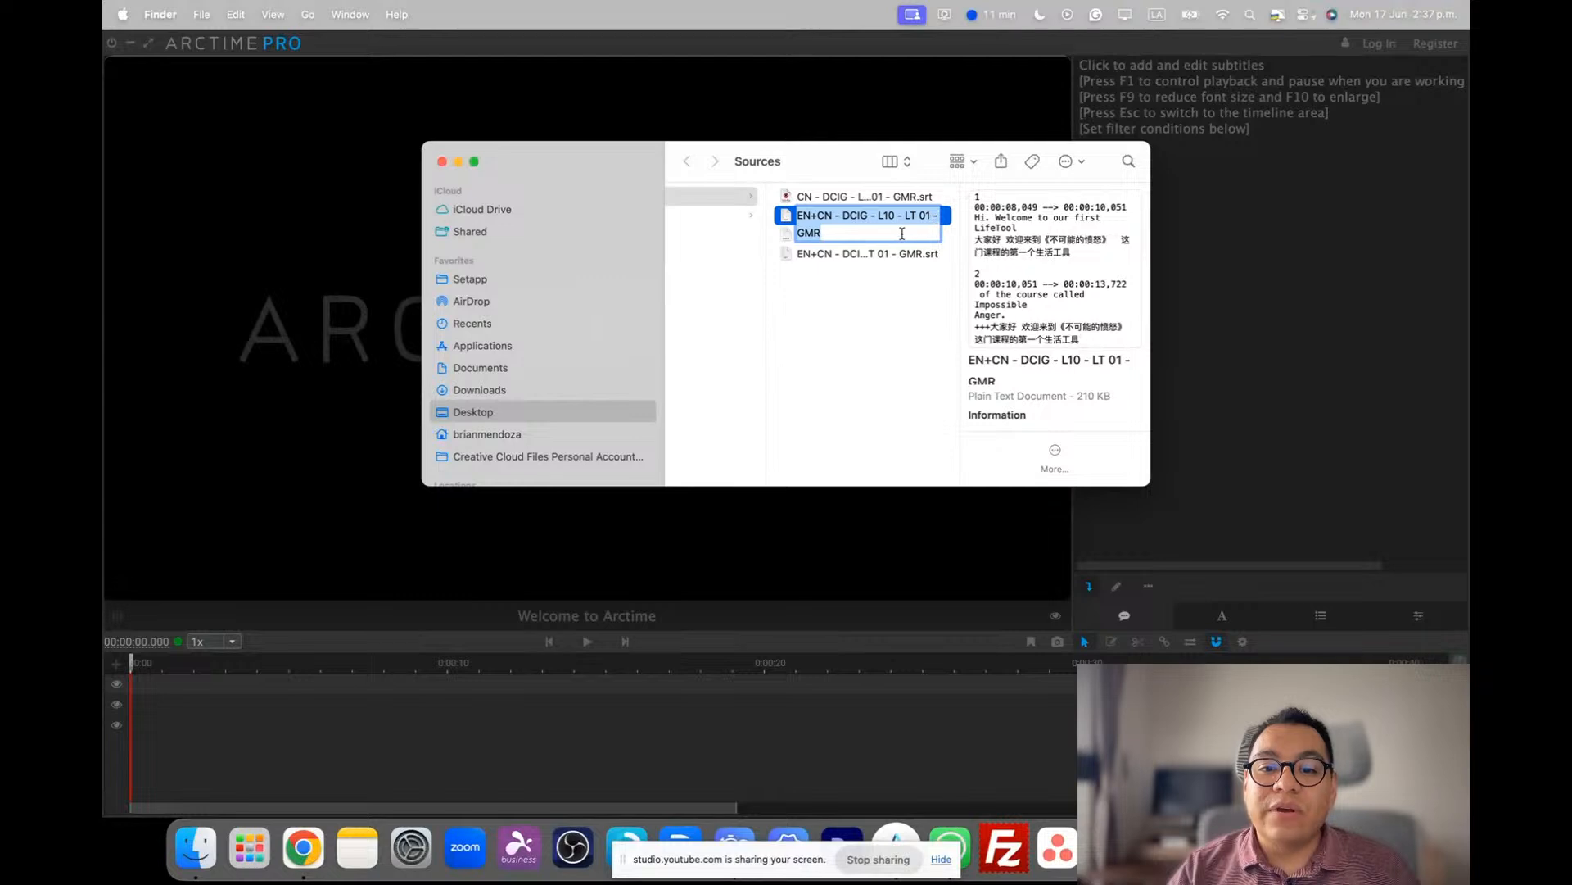
{"action": "left_click", "coordinate": [902, 234]}
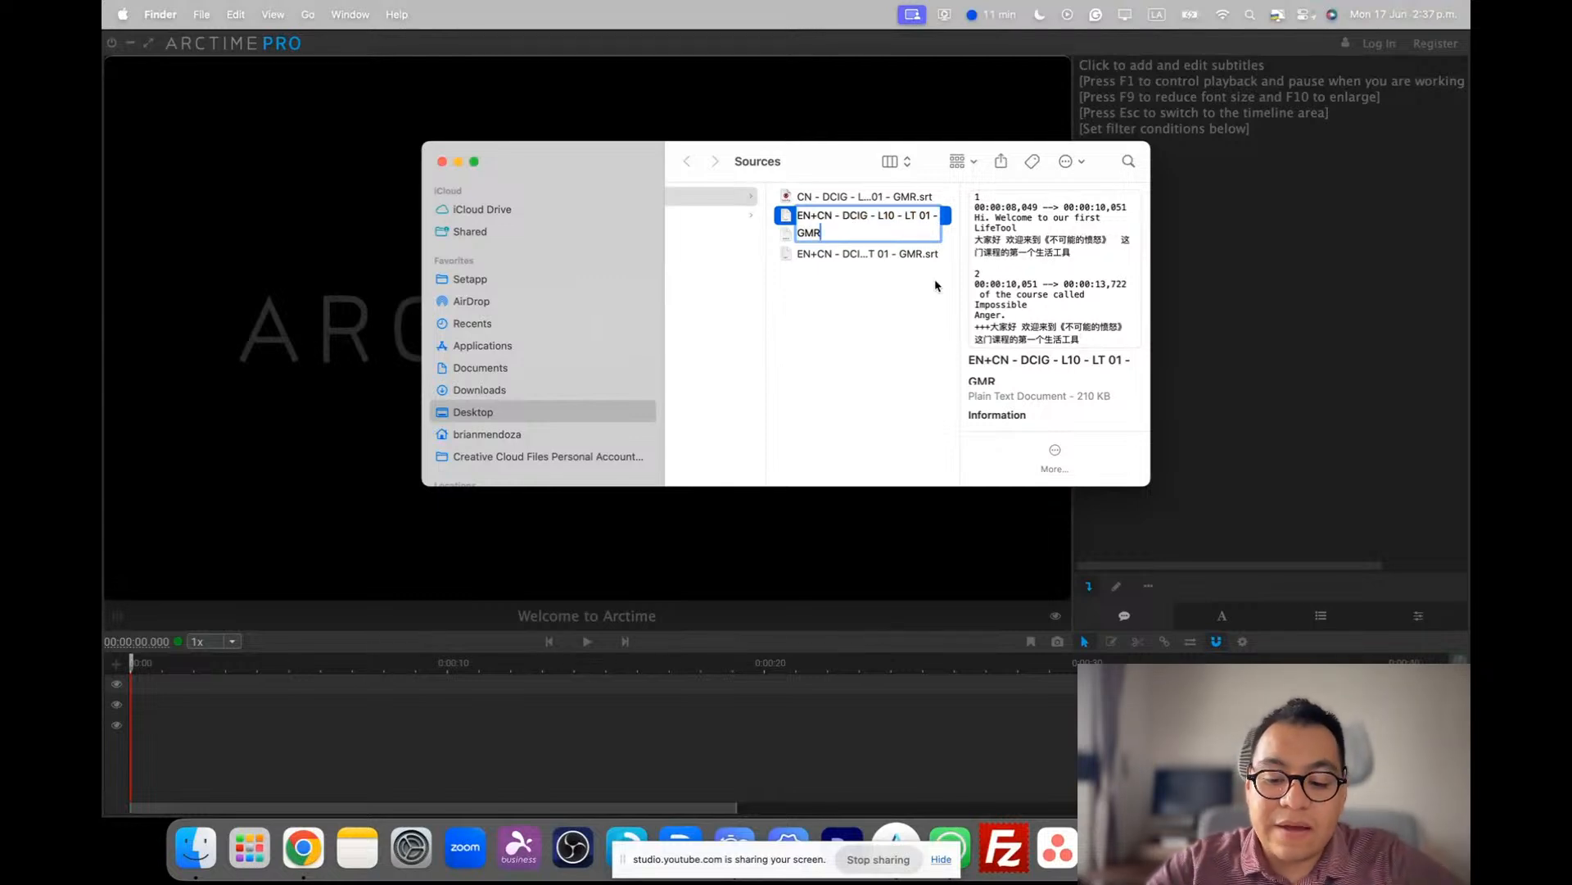
{"action": "type", "text": ".srt"}
{"action": "key", "text": "Return"}
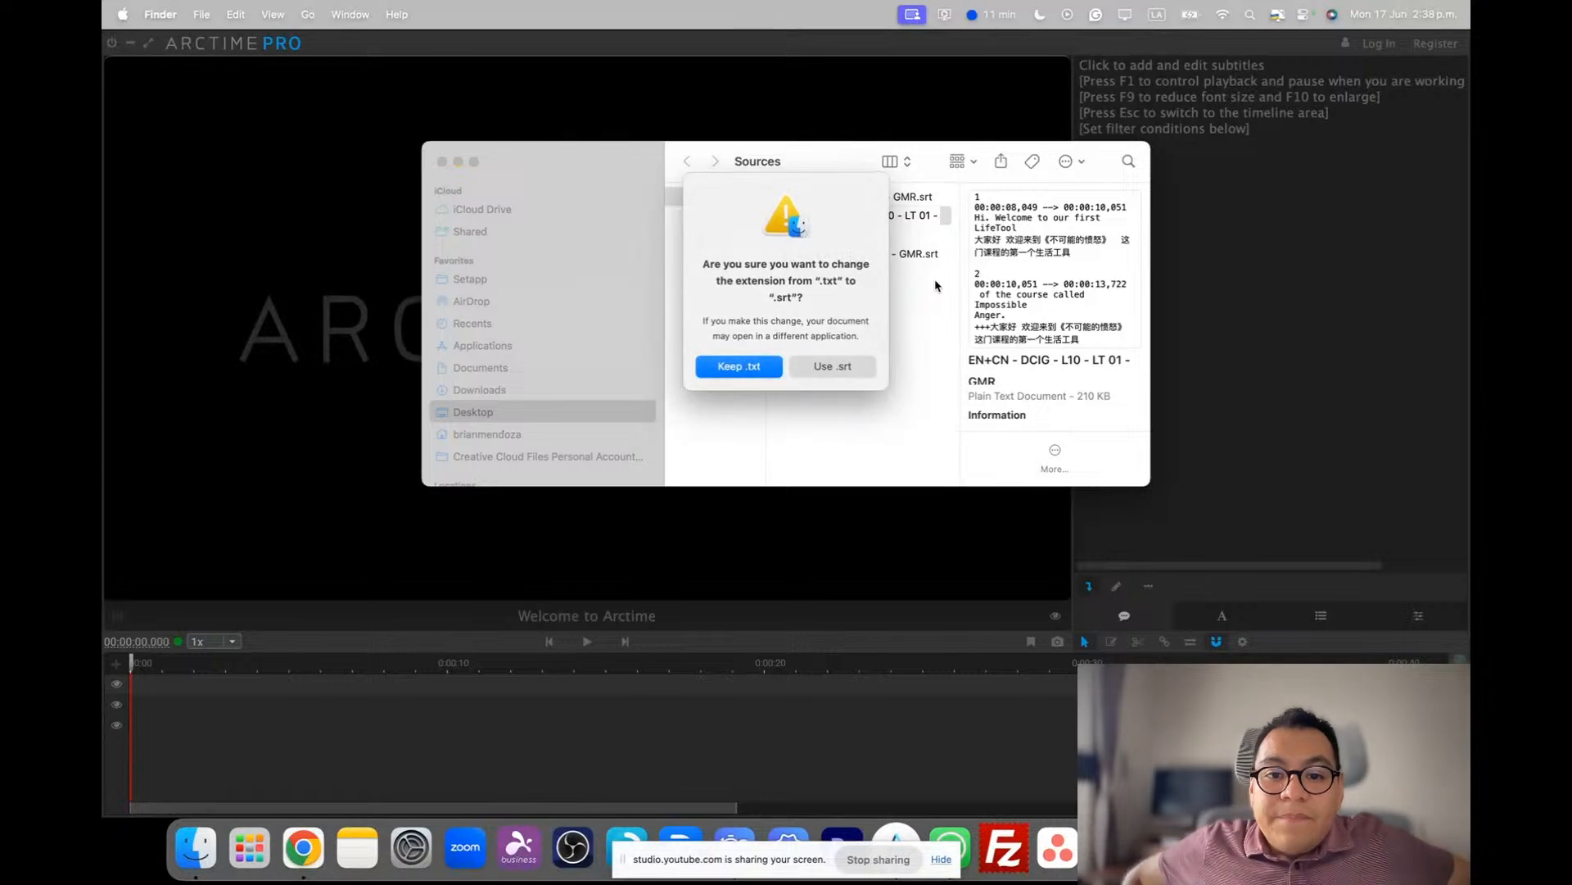
{"action": "left_click", "coordinate": [835, 369]}
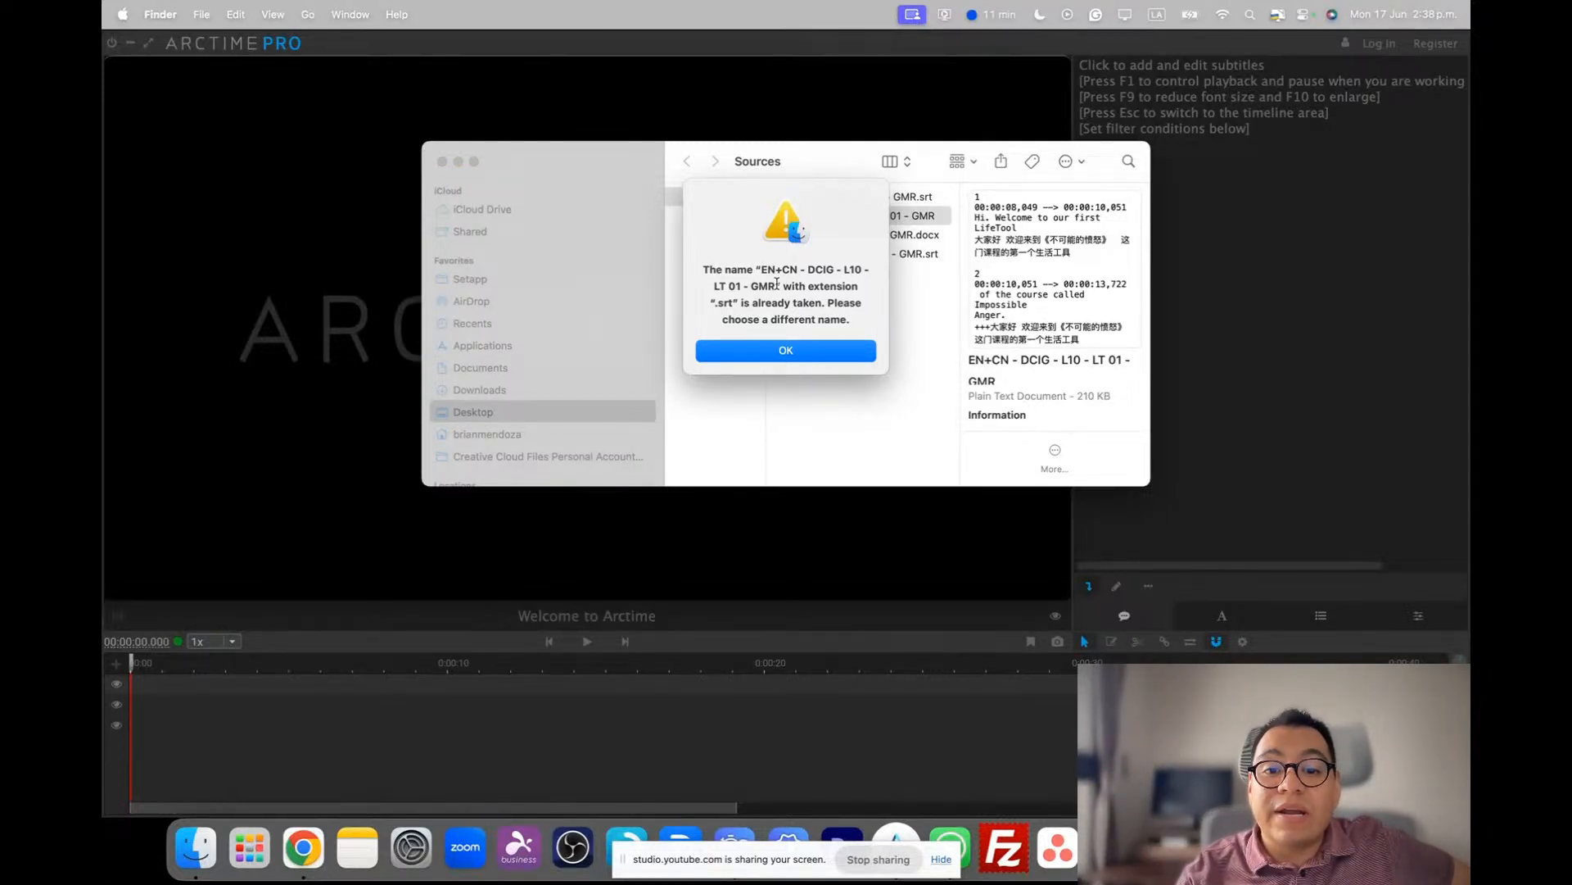
{"action": "left_click", "coordinate": [839, 354]}
- Delete the old EN+CN - DCIG - L10 - LT 01 - GMR.srt file from the Sources folder
{"action": "left_click", "coordinate": [897, 256]}
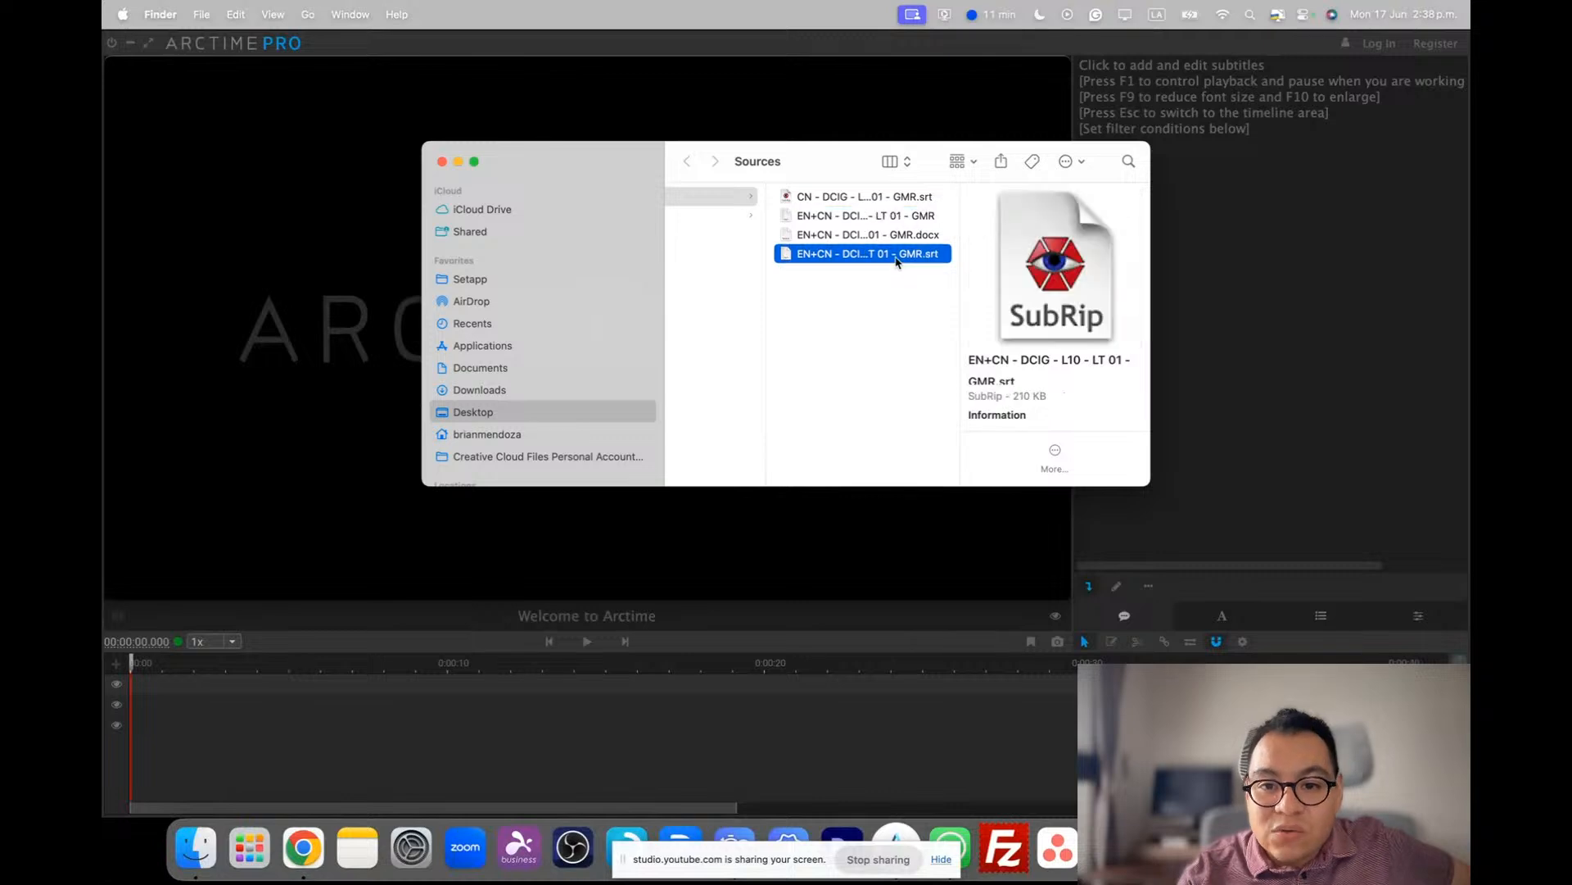
{"action": "left_click", "coordinate": [878, 315]}
{"action": "left_click", "coordinate": [919, 259]}
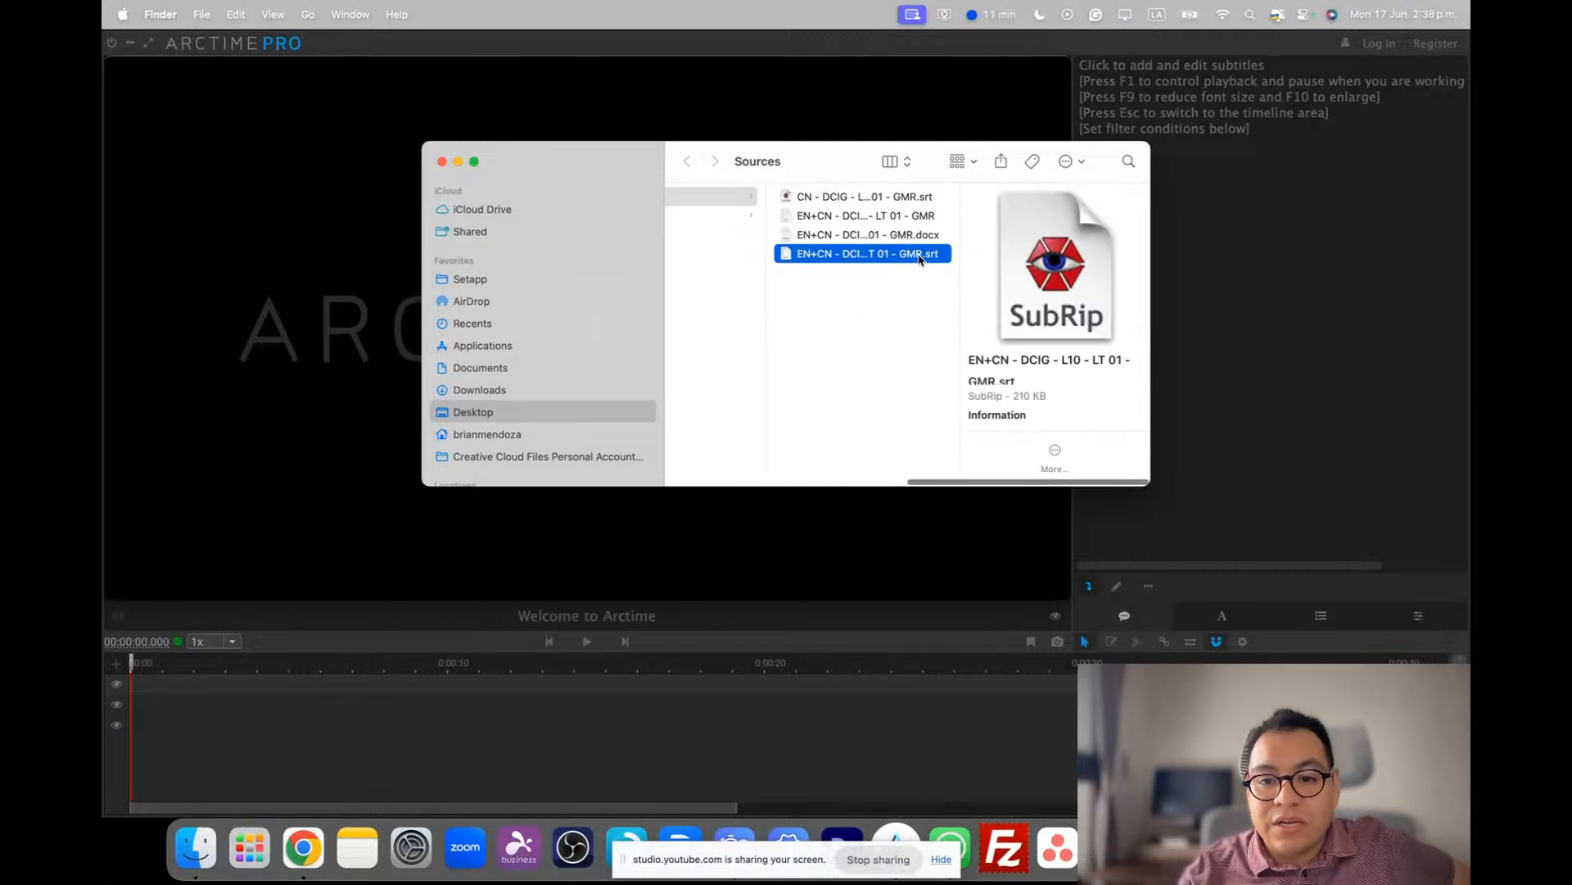
{"action": "right_click", "coordinate": [921, 256]}
{"action": "left_click", "coordinate": [963, 307]}
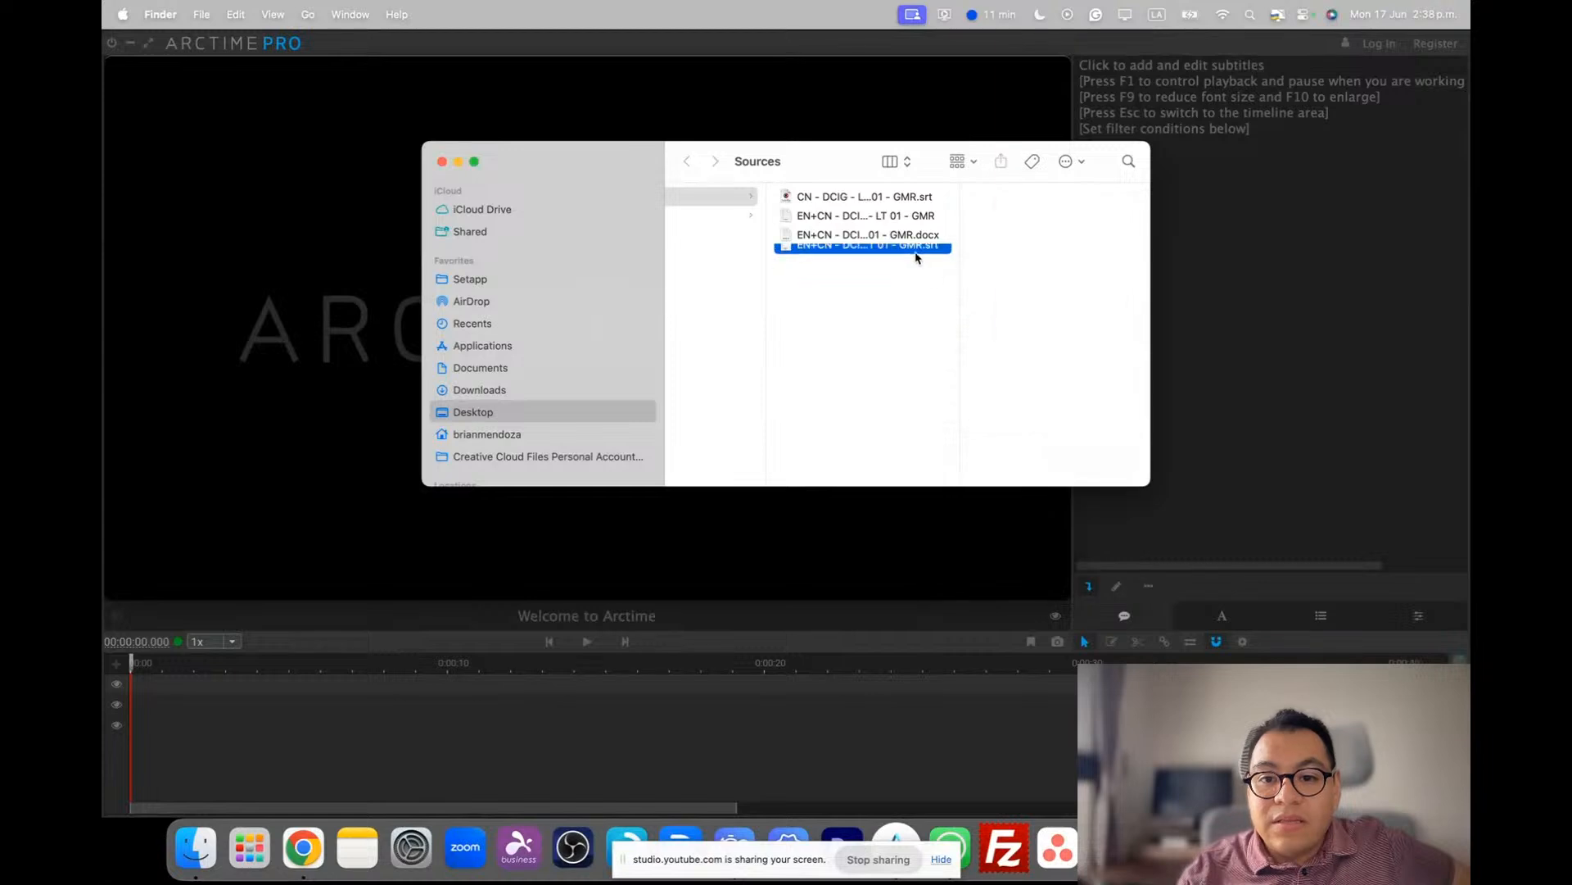
- Rename the EN+CN plain text file as EN+CN - DCIG - L10 - LT 01 - GMR.srt and accept the extension change
{"action": "left_click", "coordinate": [907, 217]}
{"action": "key", "text": "Return"}
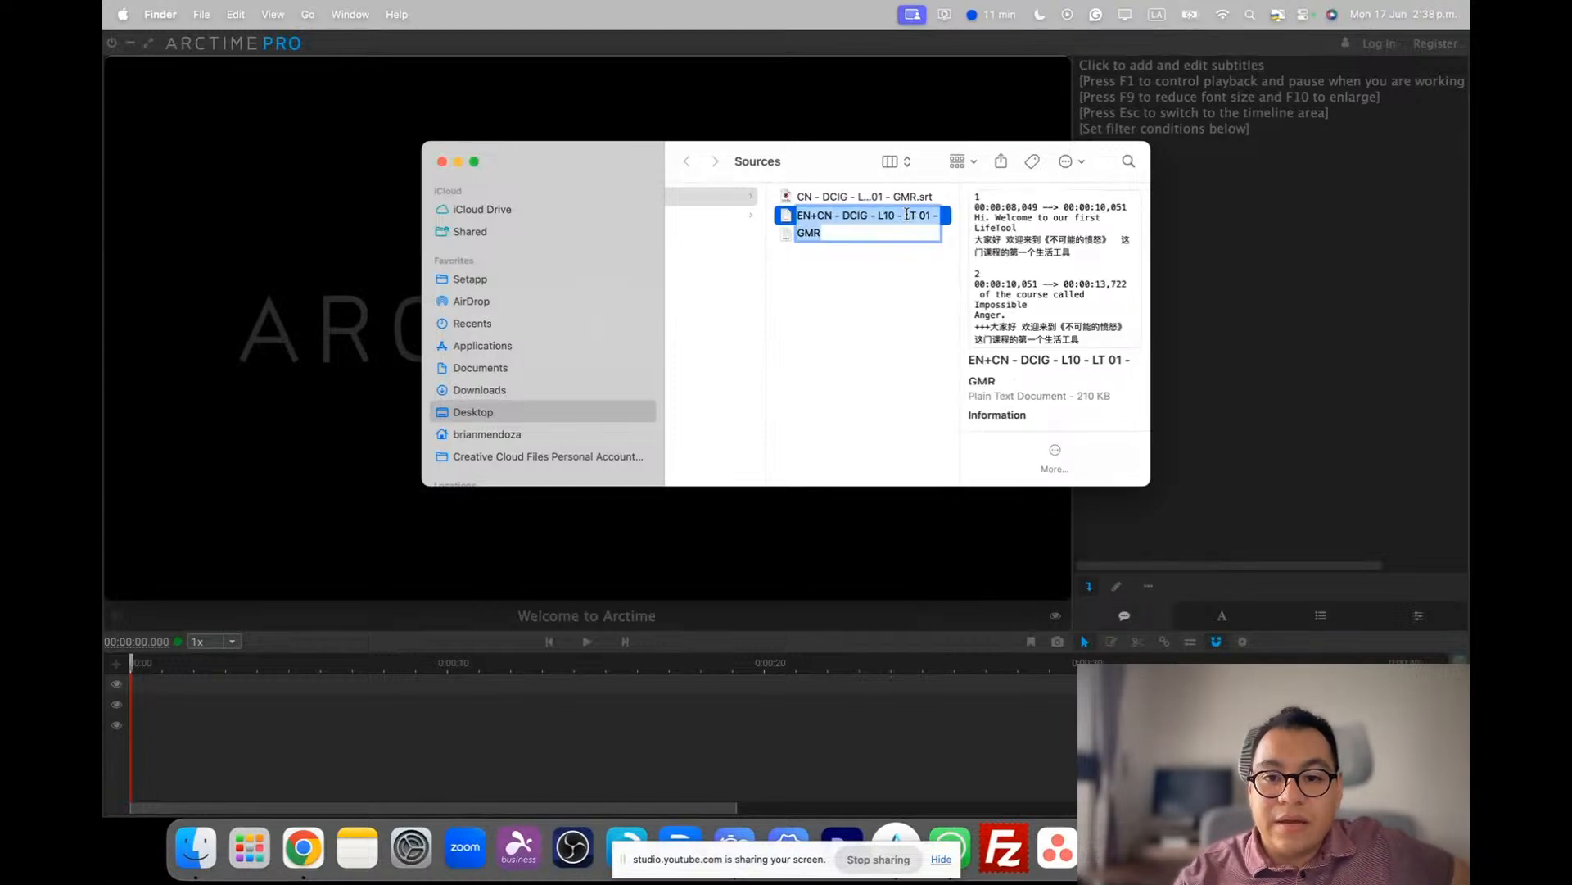
{"action": "key", "text": "Right"}
{"action": "type", "text": ".srt"}
{"action": "key", "text": "Return"}
{"action": "left_click", "coordinate": [837, 366]}
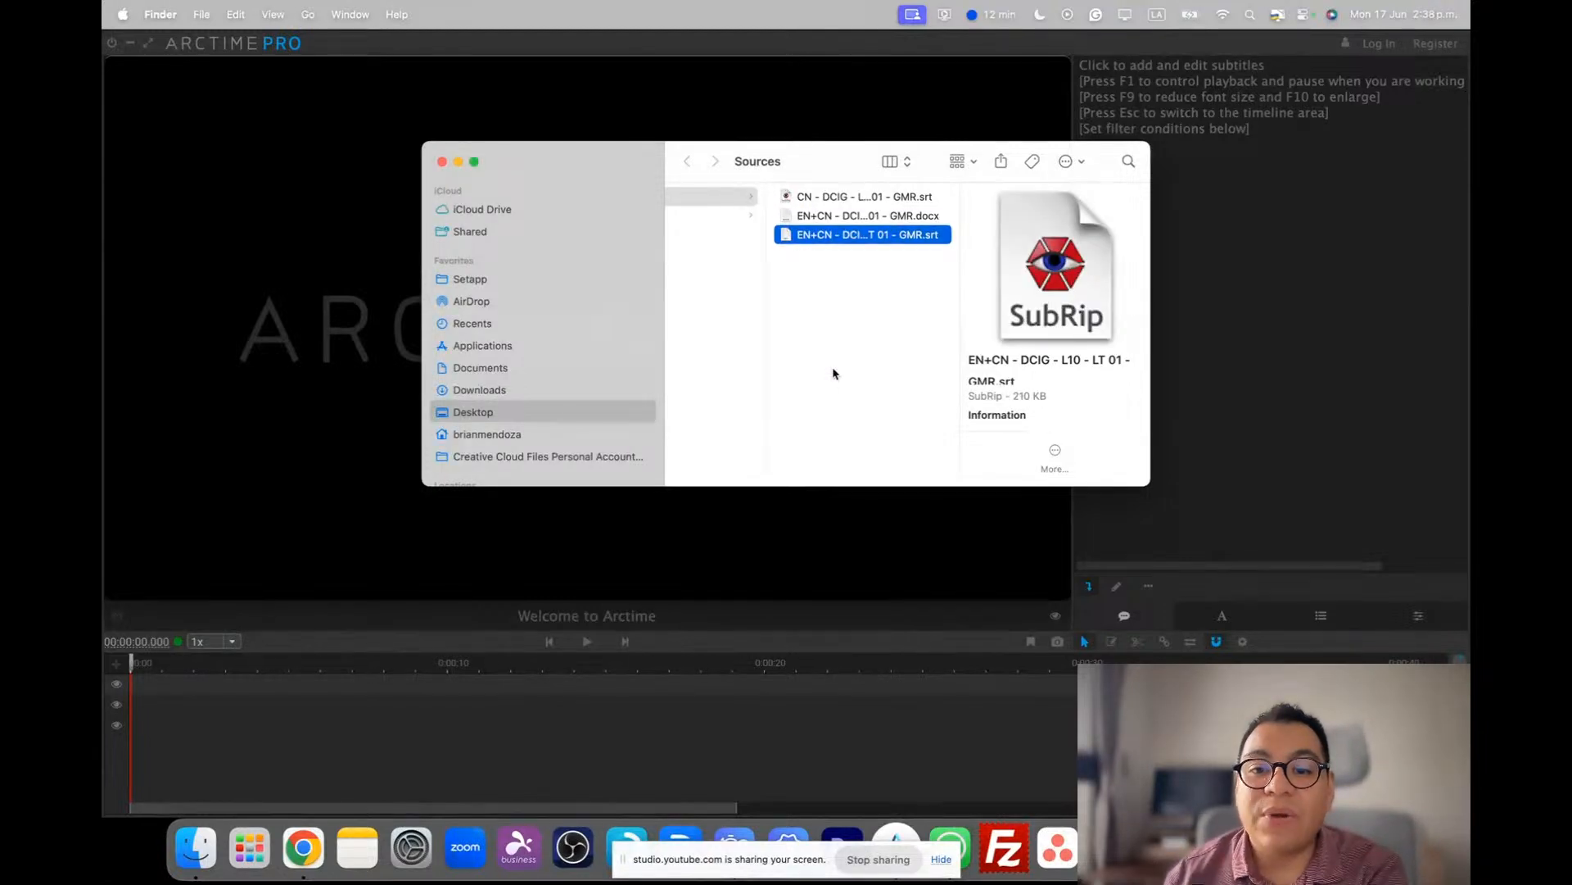
- Open the new EN+CN - DCIG - L10 - LT 01 - GMR.srt file in Aegisub
{"action": "left_click", "coordinate": [858, 236]}
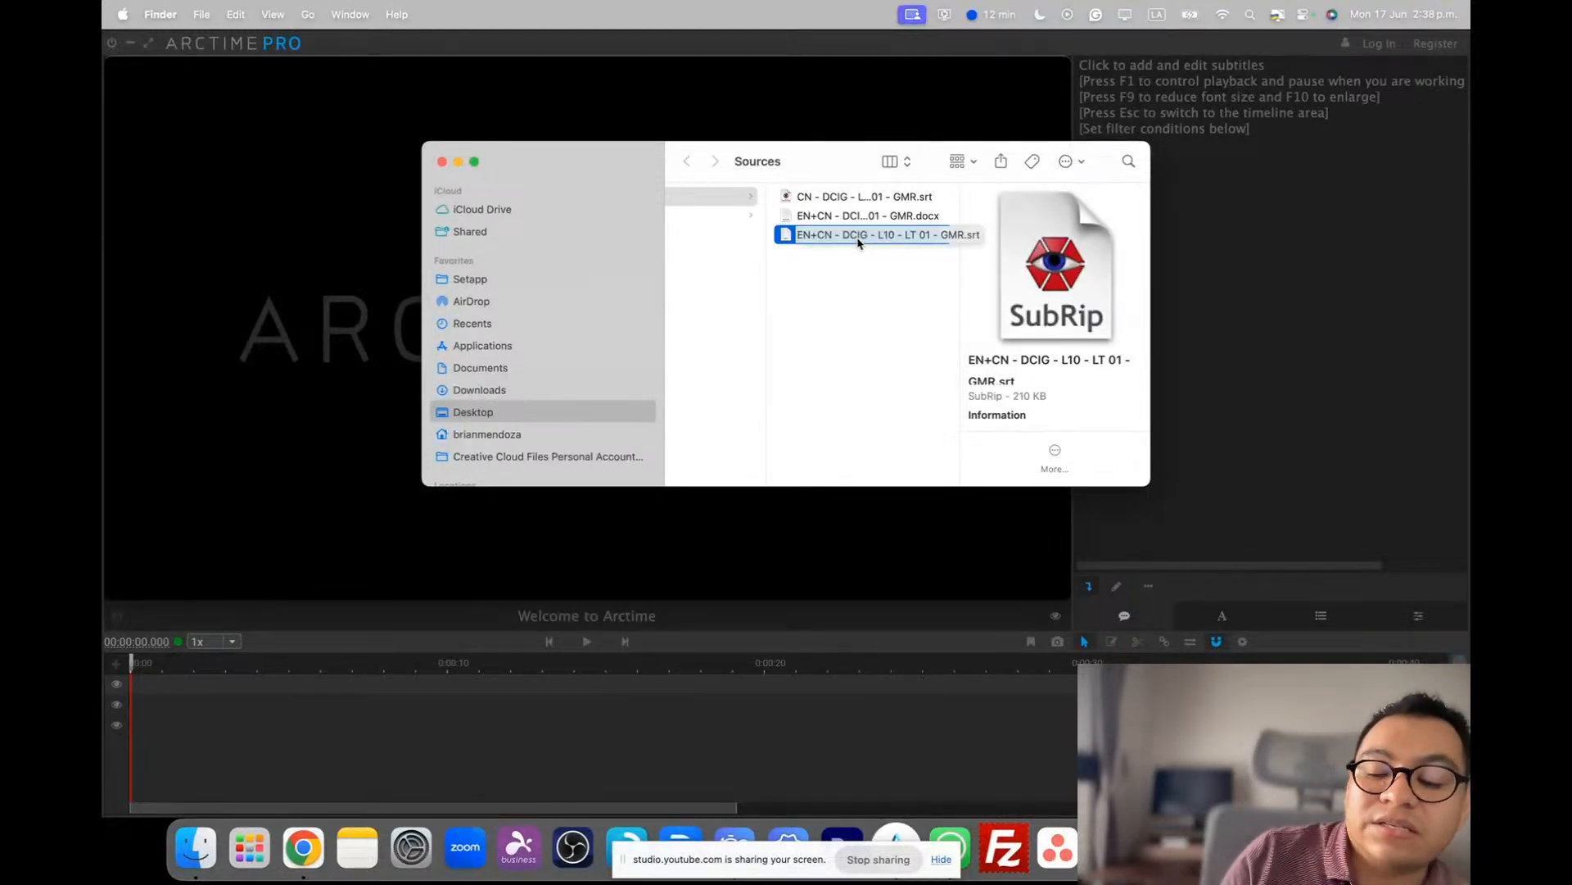
{"action": "left_click", "coordinate": [837, 289]}
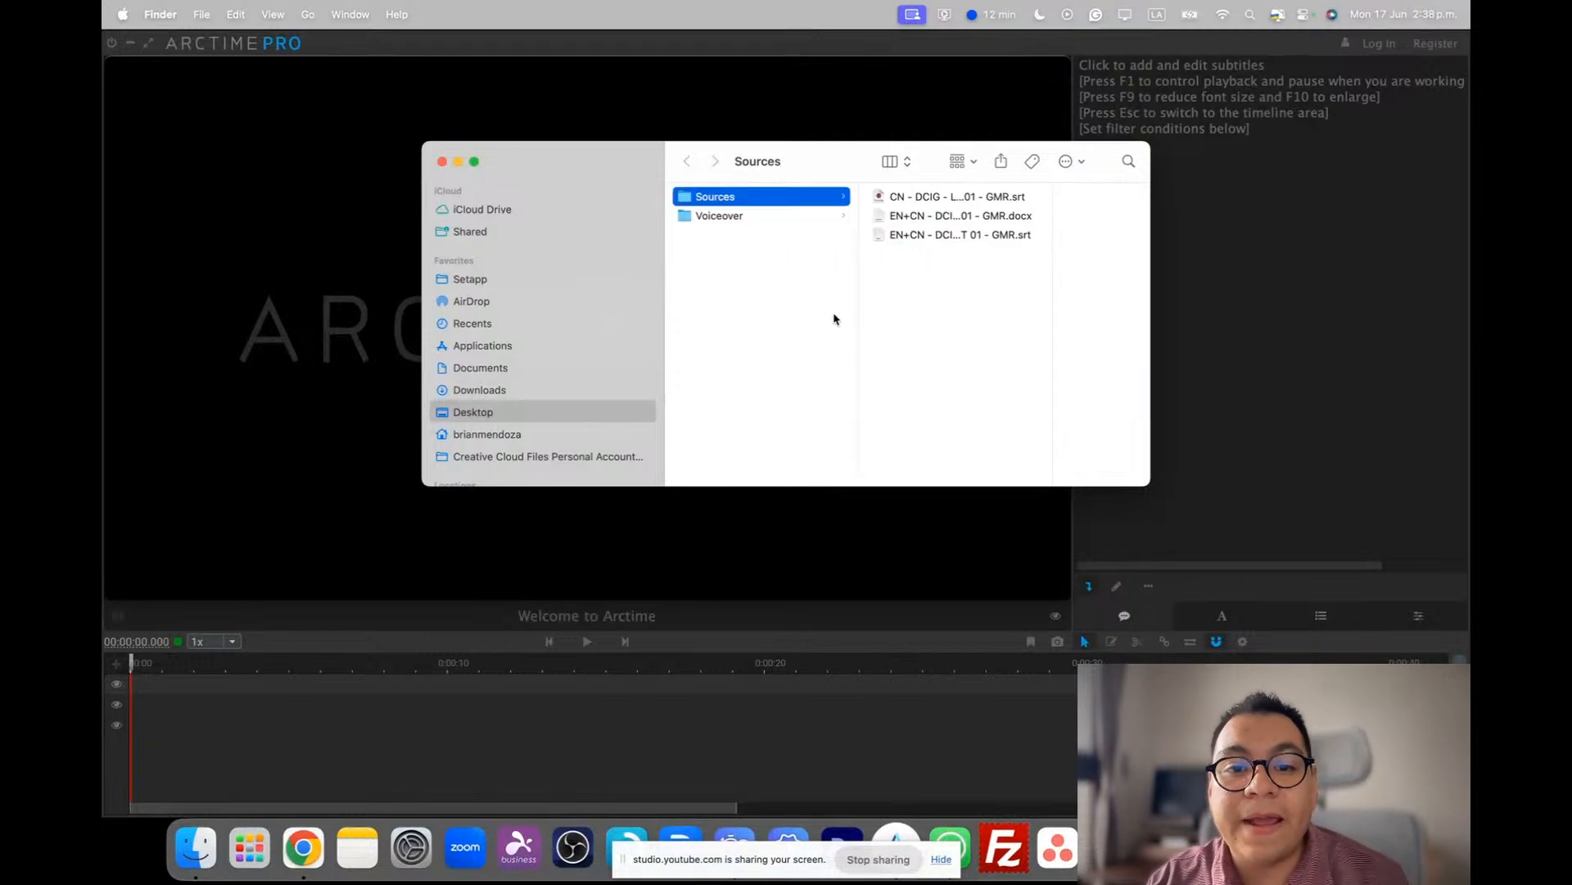
{"action": "left_click", "coordinate": [939, 235]}
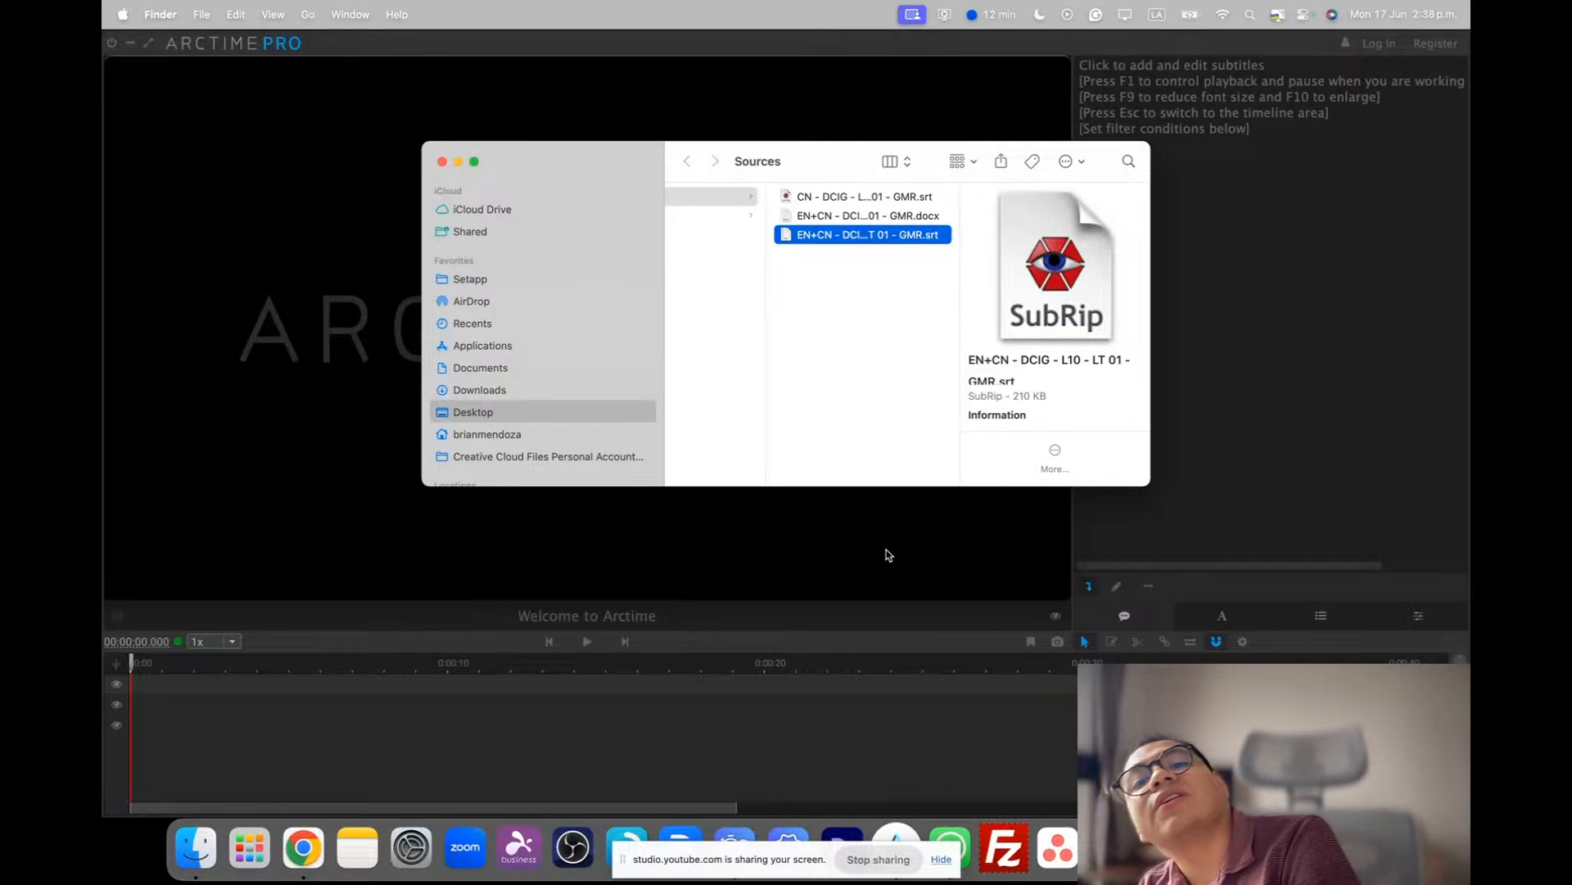
{"action": "key", "text": "space"}
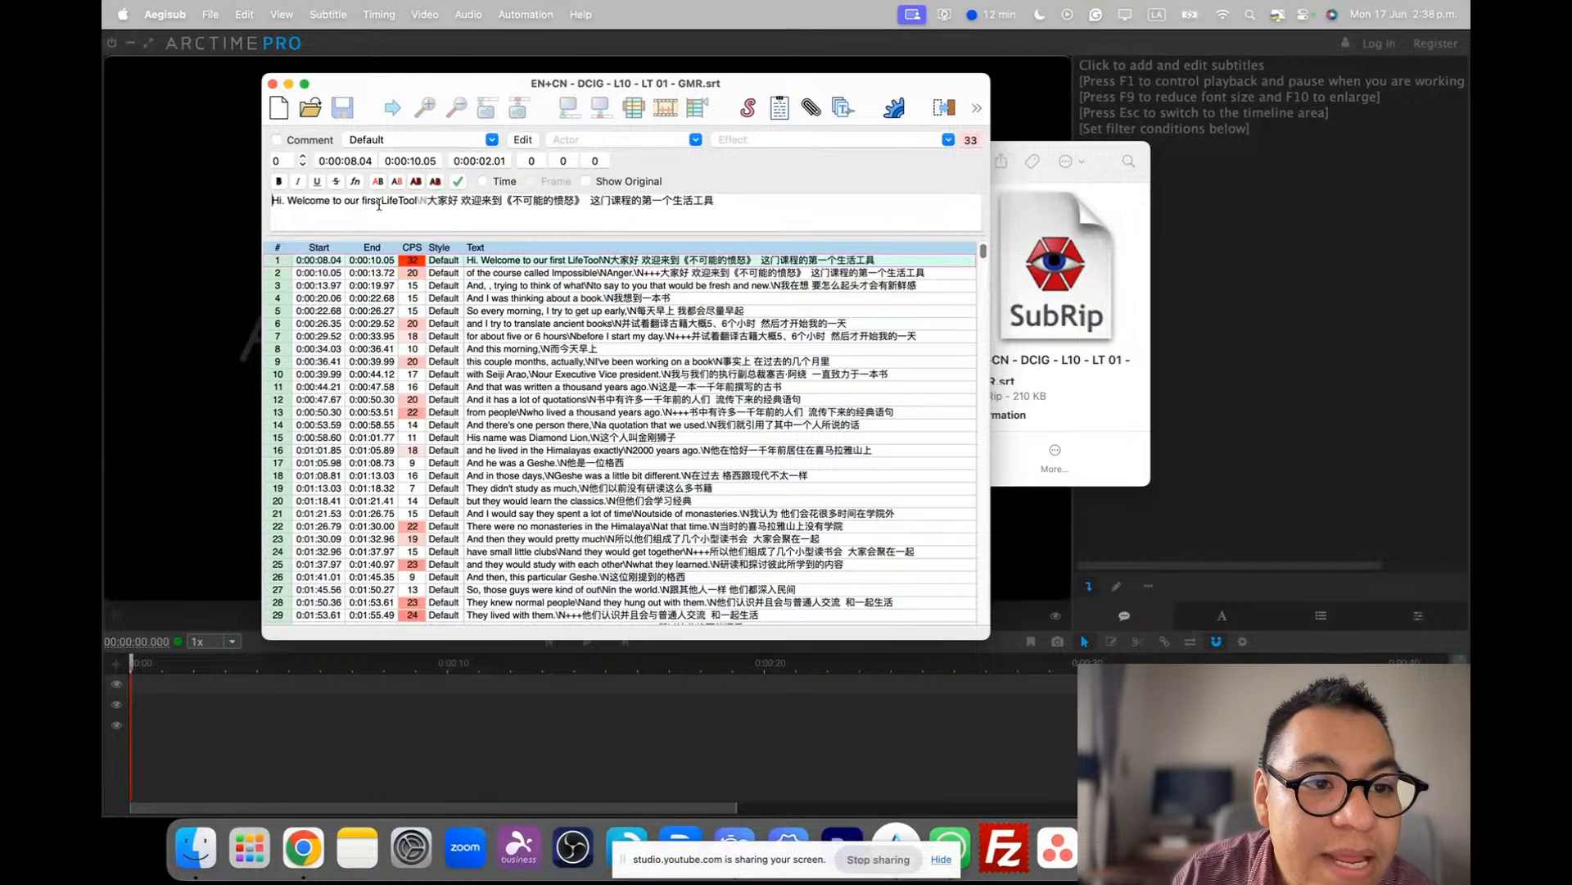
- Examine the English text, line-break codes and Chinese text in the first two subtitle lines
{"action": "left_click_drag", "start_coordinate": [273, 202], "coordinate": [414, 201]}
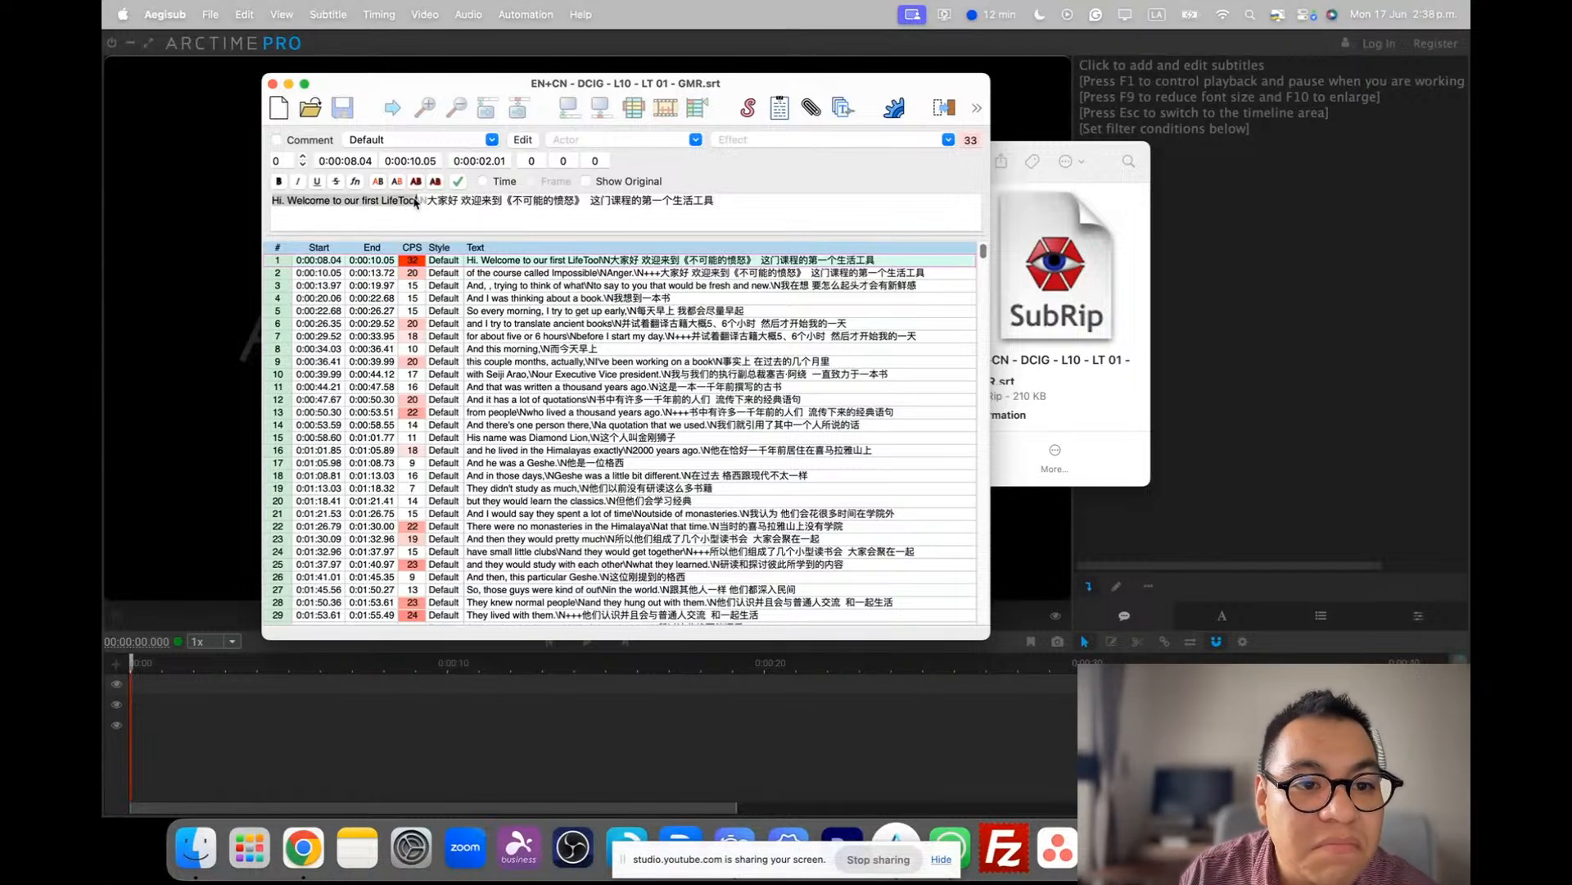
{"action": "left_click_drag", "start_coordinate": [429, 204], "coordinate": [412, 204]}
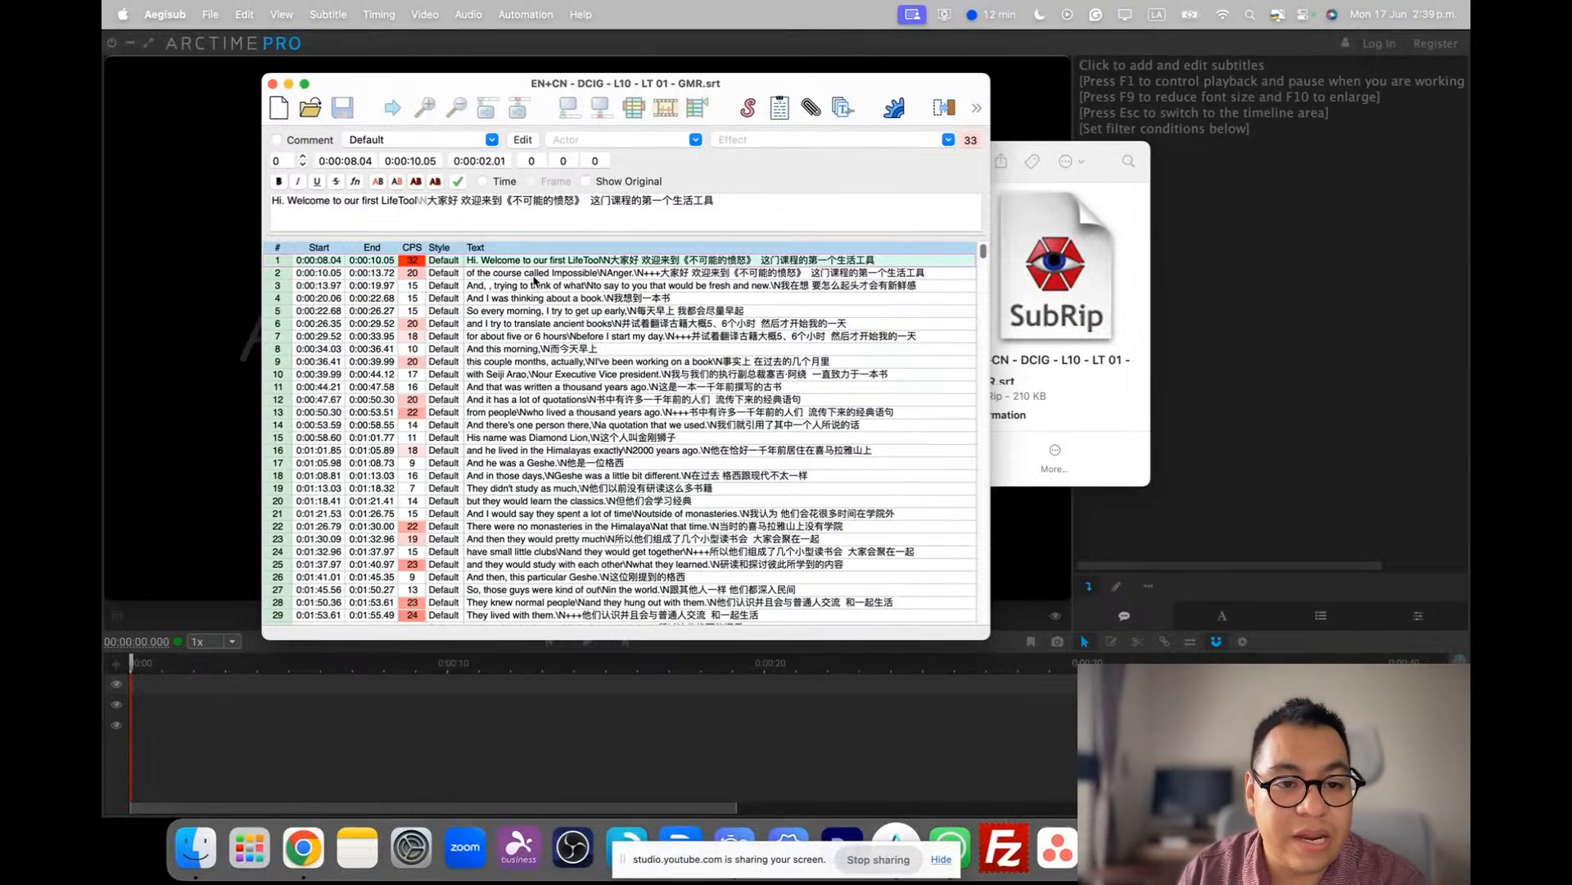
{"action": "left_click", "coordinate": [562, 275]}
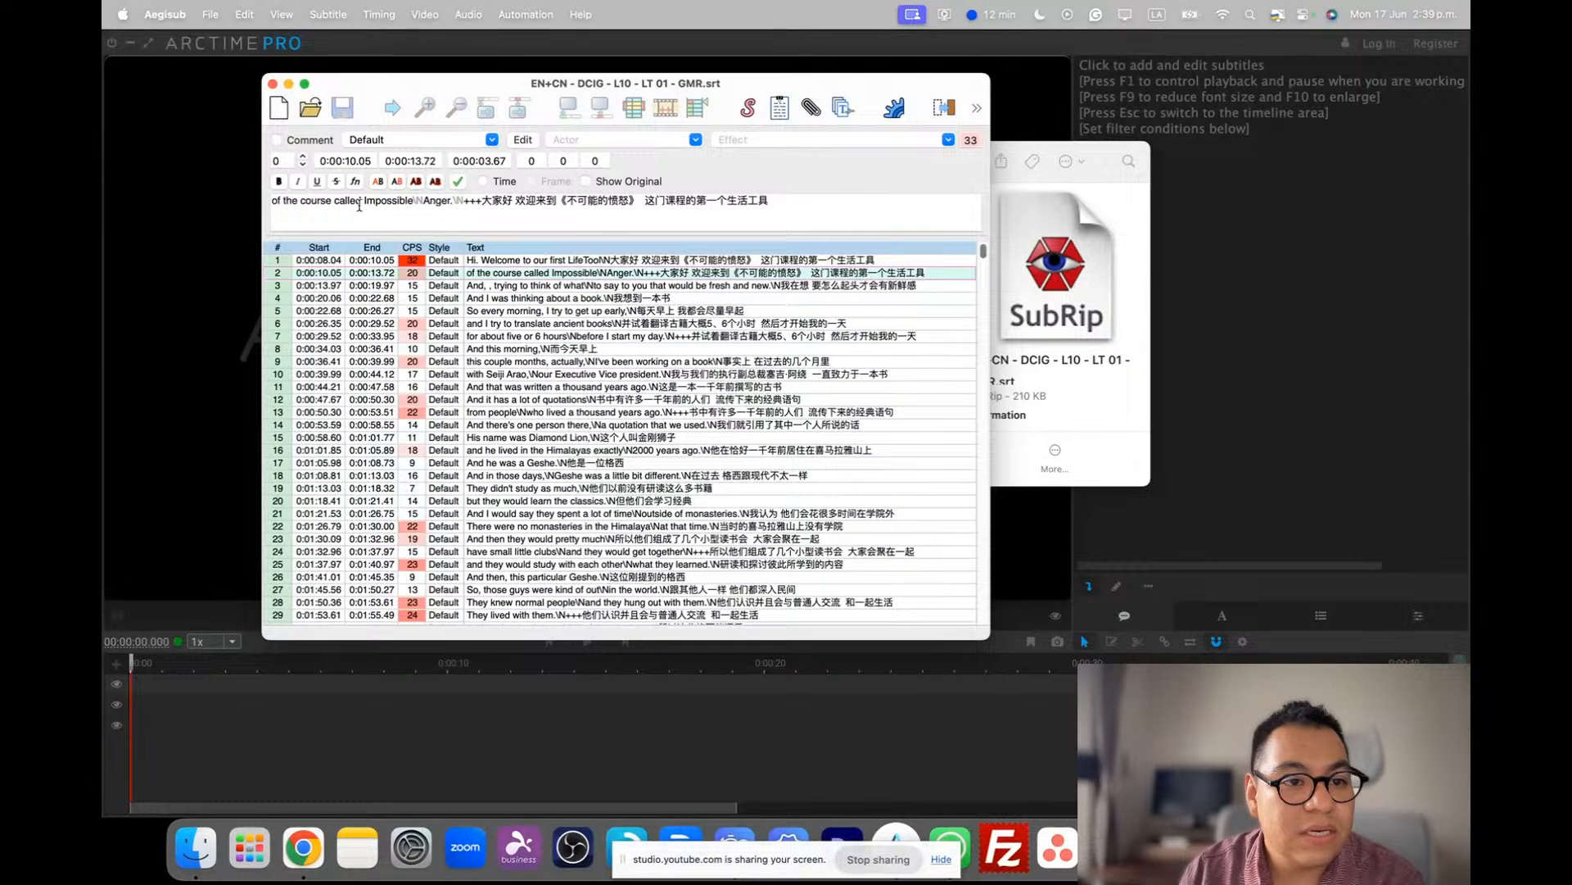
{"action": "left_click_drag", "start_coordinate": [272, 200], "coordinate": [686, 204]}
{"action": "left_click", "coordinate": [654, 218]}
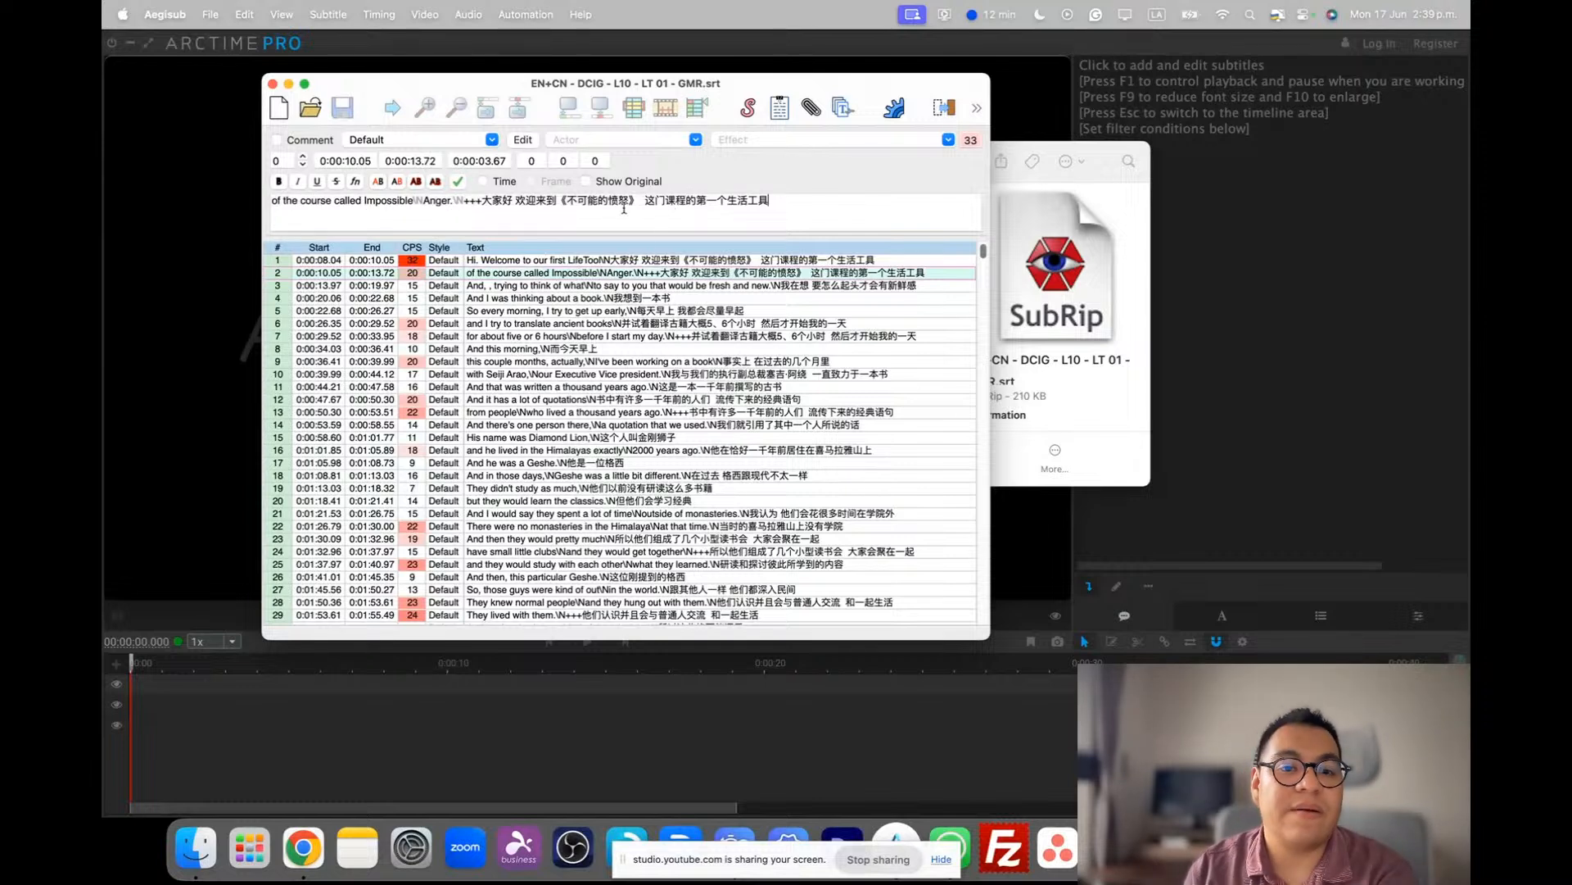
- Close the subtitle file in Aegisub and switch to the Arctime Pro window
{"action": "left_click", "coordinate": [273, 83]}
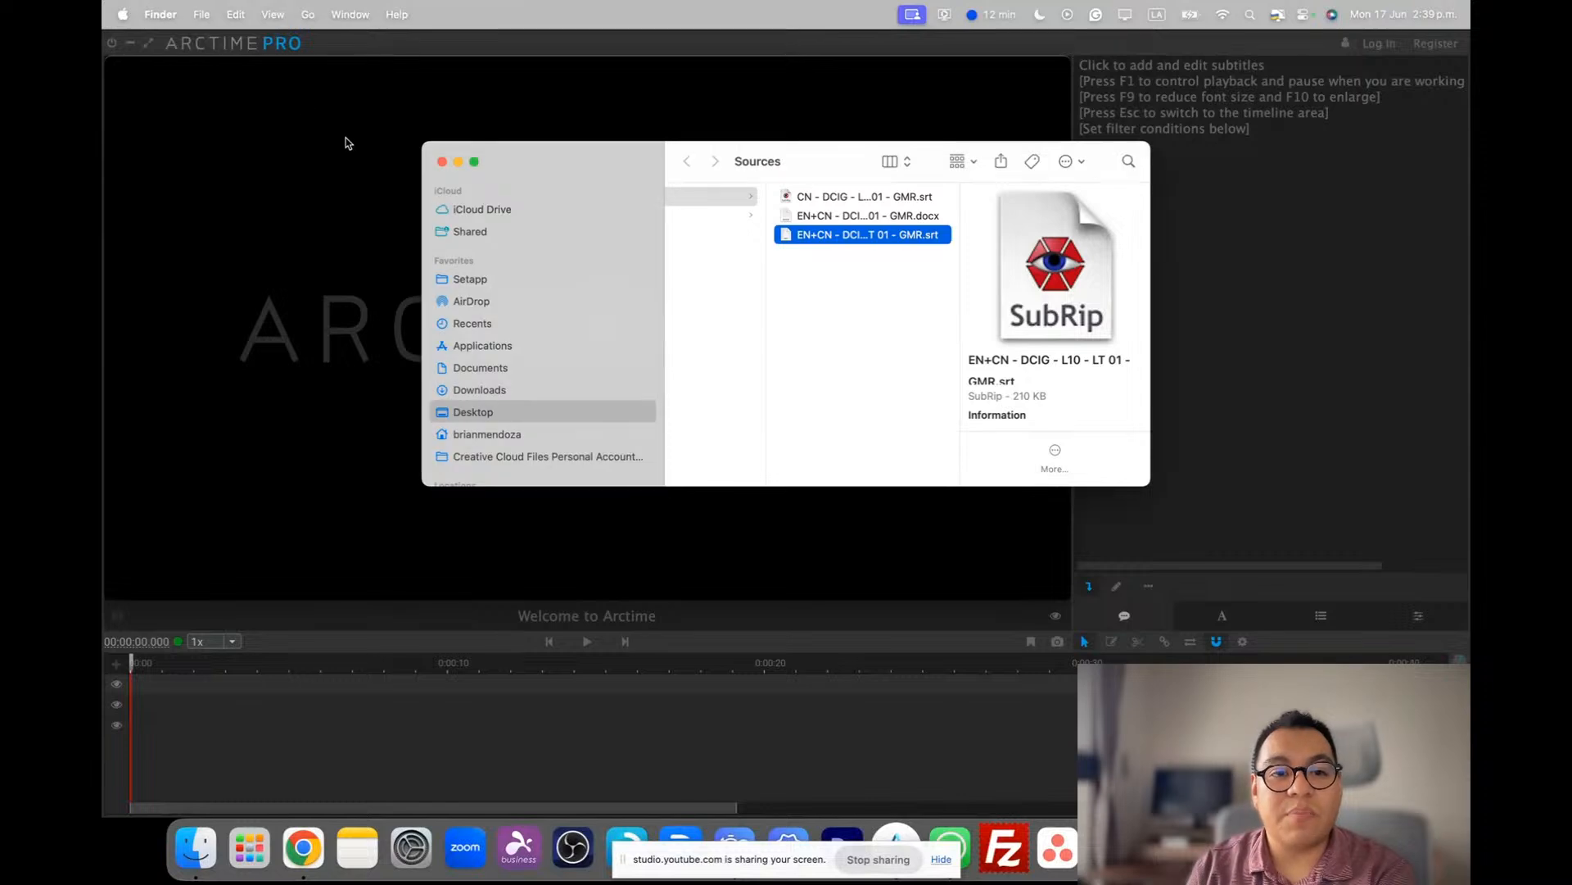
{"action": "left_click", "coordinate": [346, 139]}
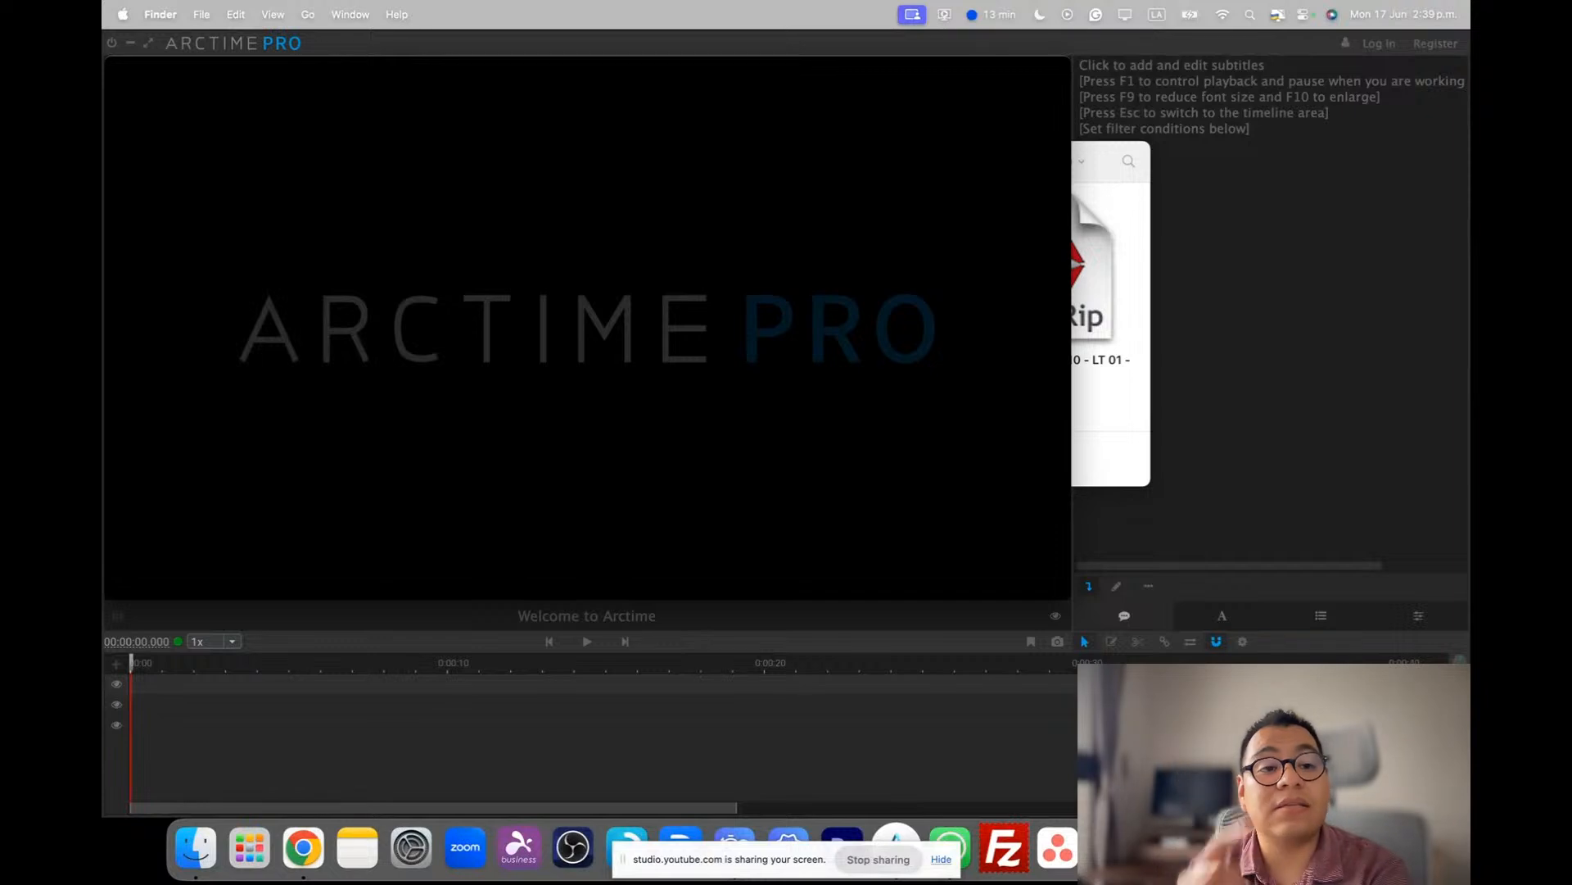
- Switch back to Arctime Pro and start an SRT subtitle import from the Sources folder
{"action": "left_click", "coordinate": [202, 14]}
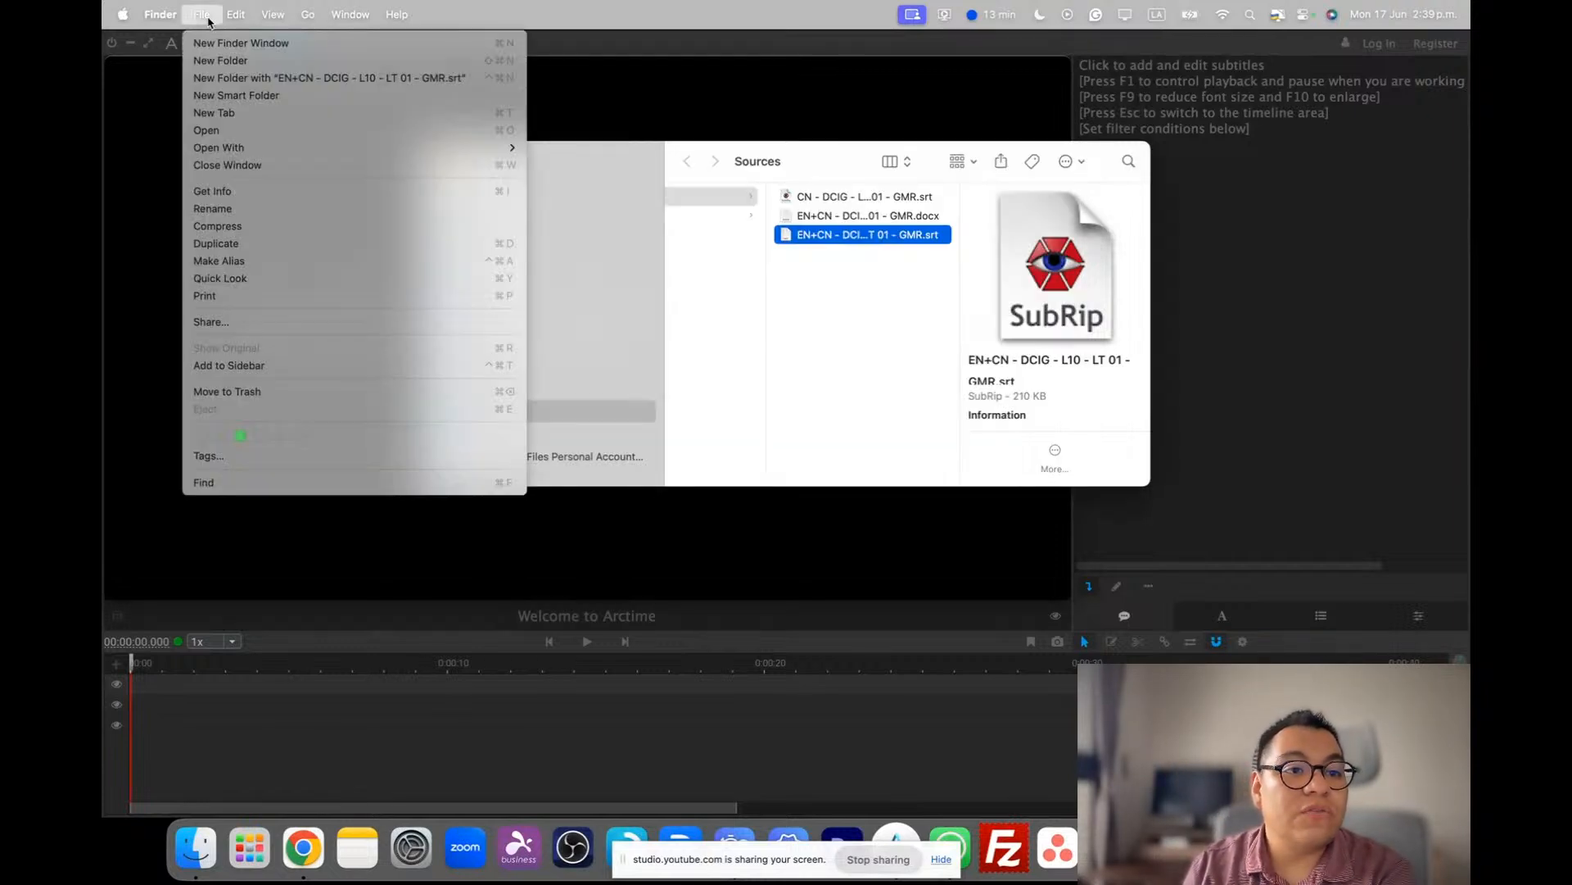
{"action": "mouse_move", "coordinate": [235, 7]}
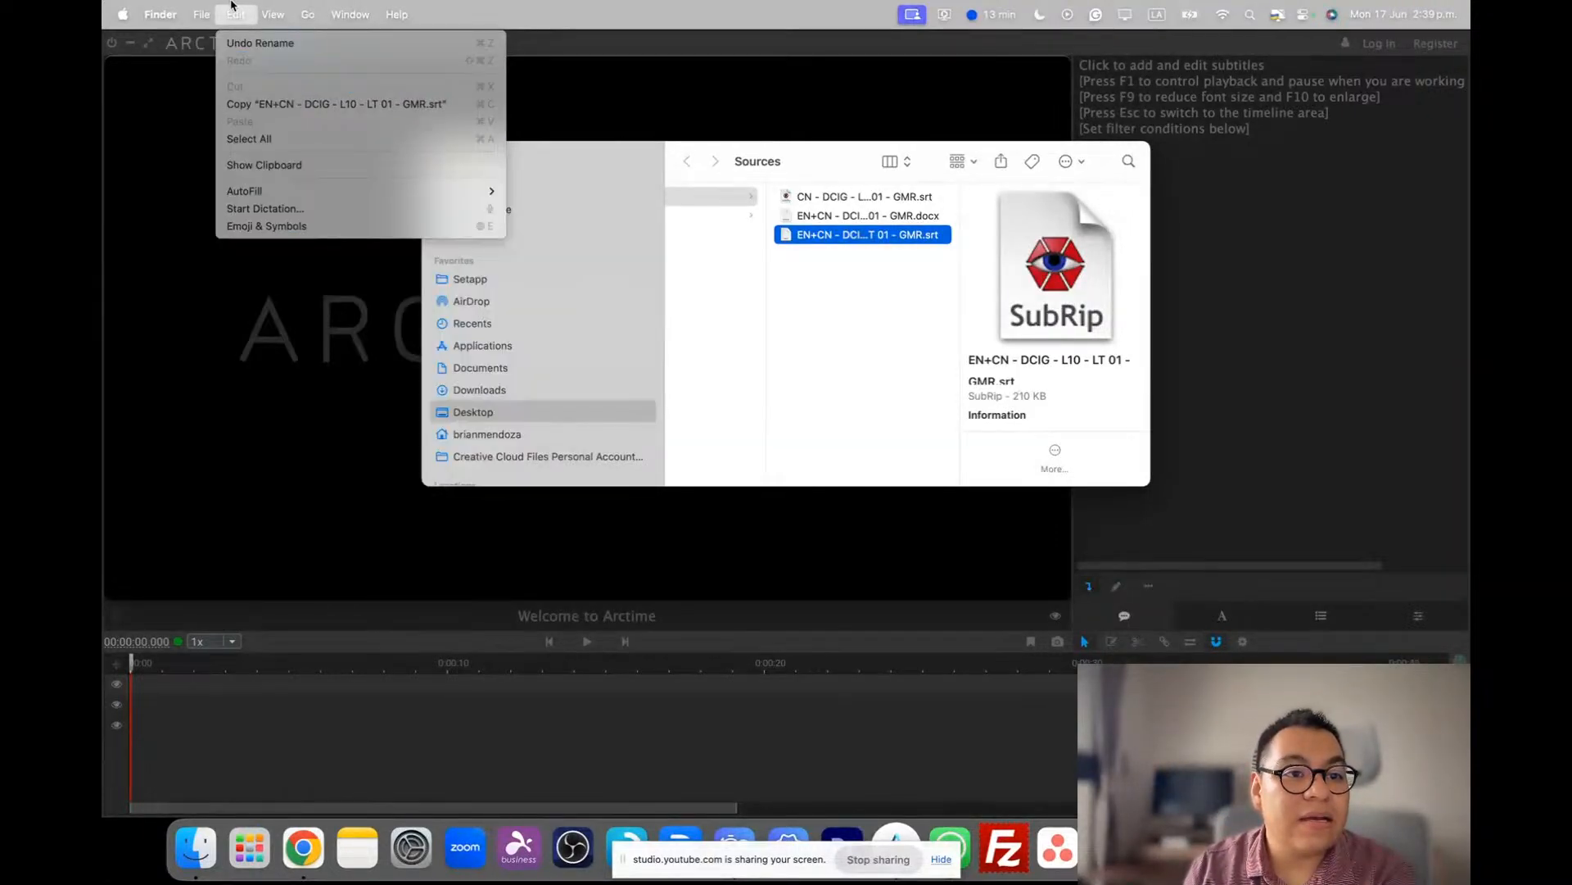
{"action": "left_click", "coordinate": [137, 249]}
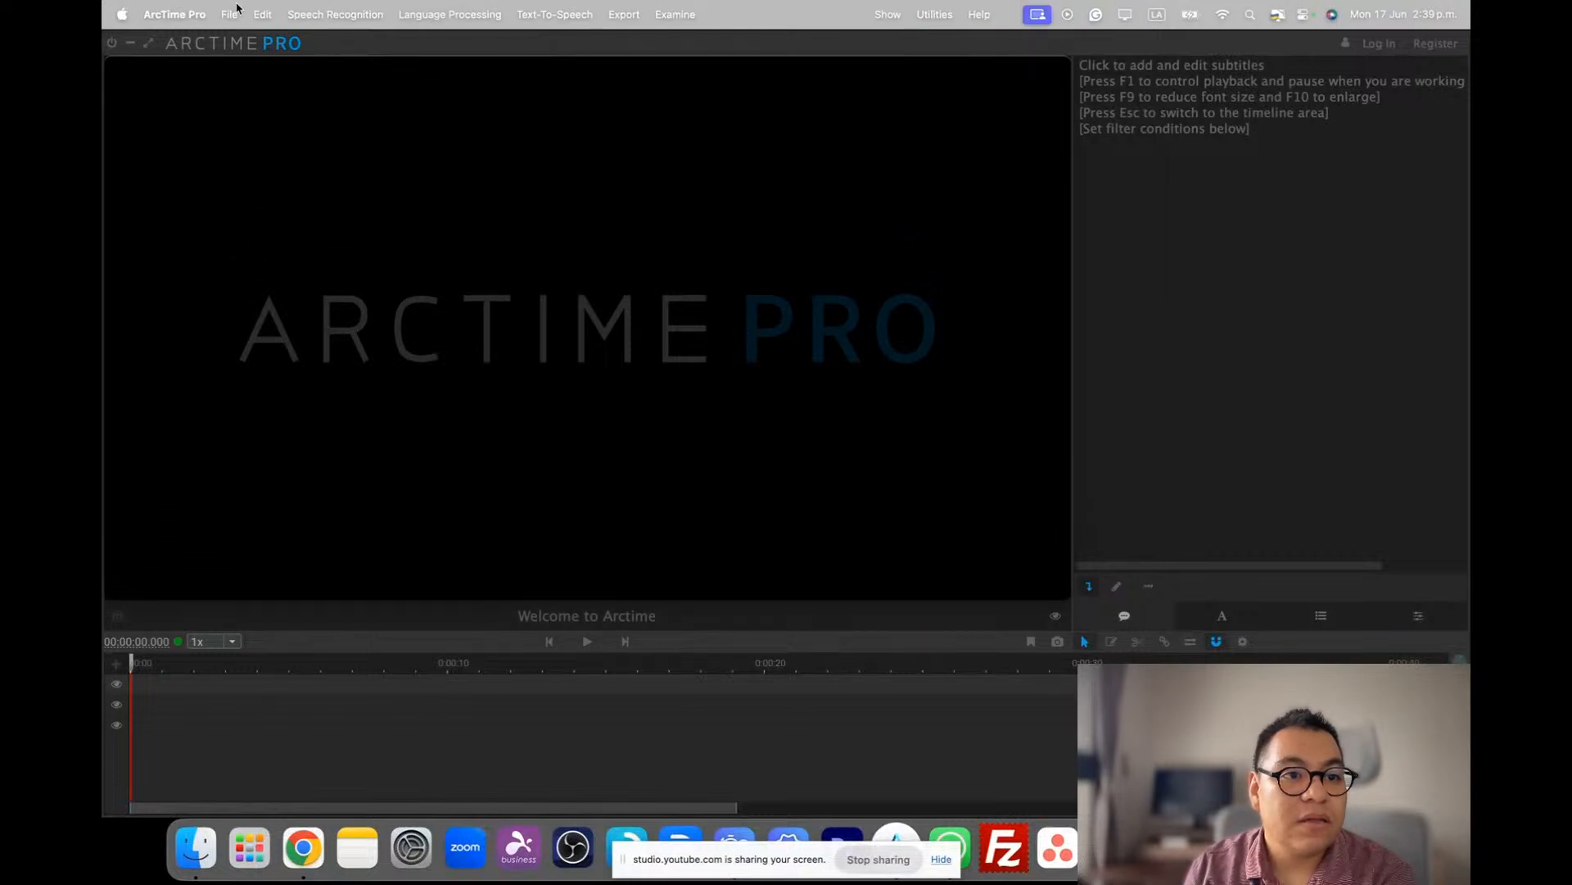
{"action": "left_click", "coordinate": [224, 9]}
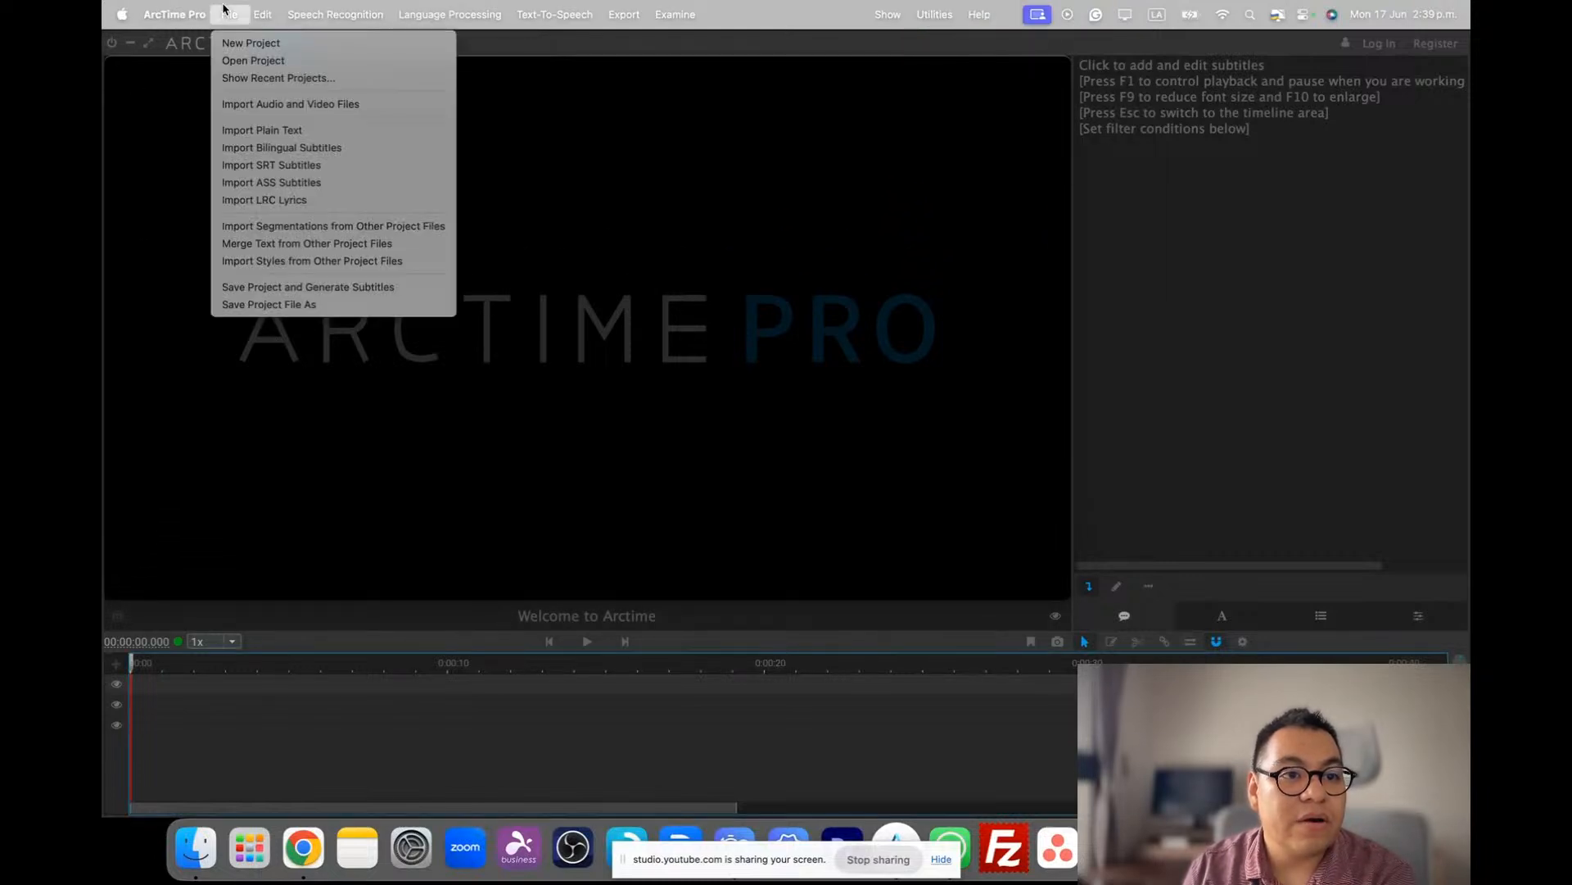
{"action": "left_click", "coordinate": [343, 168]}
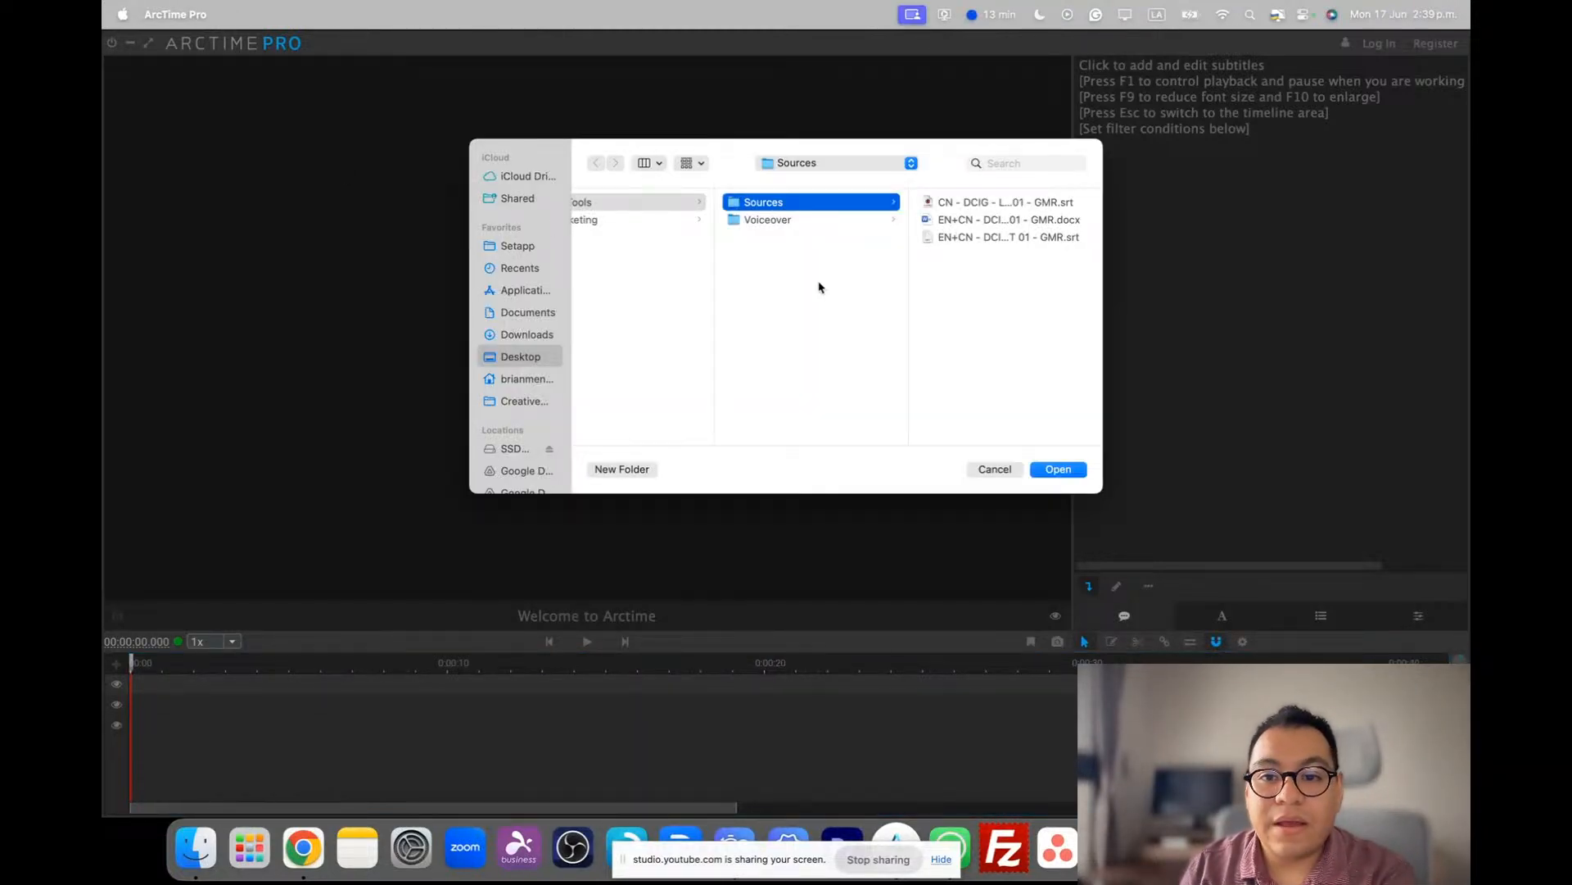
- Move the existing CN - DCIG - L10 - LT 01 - GMR.srt file in the Sources folder to the trash
{"action": "left_click", "coordinate": [1011, 237]}
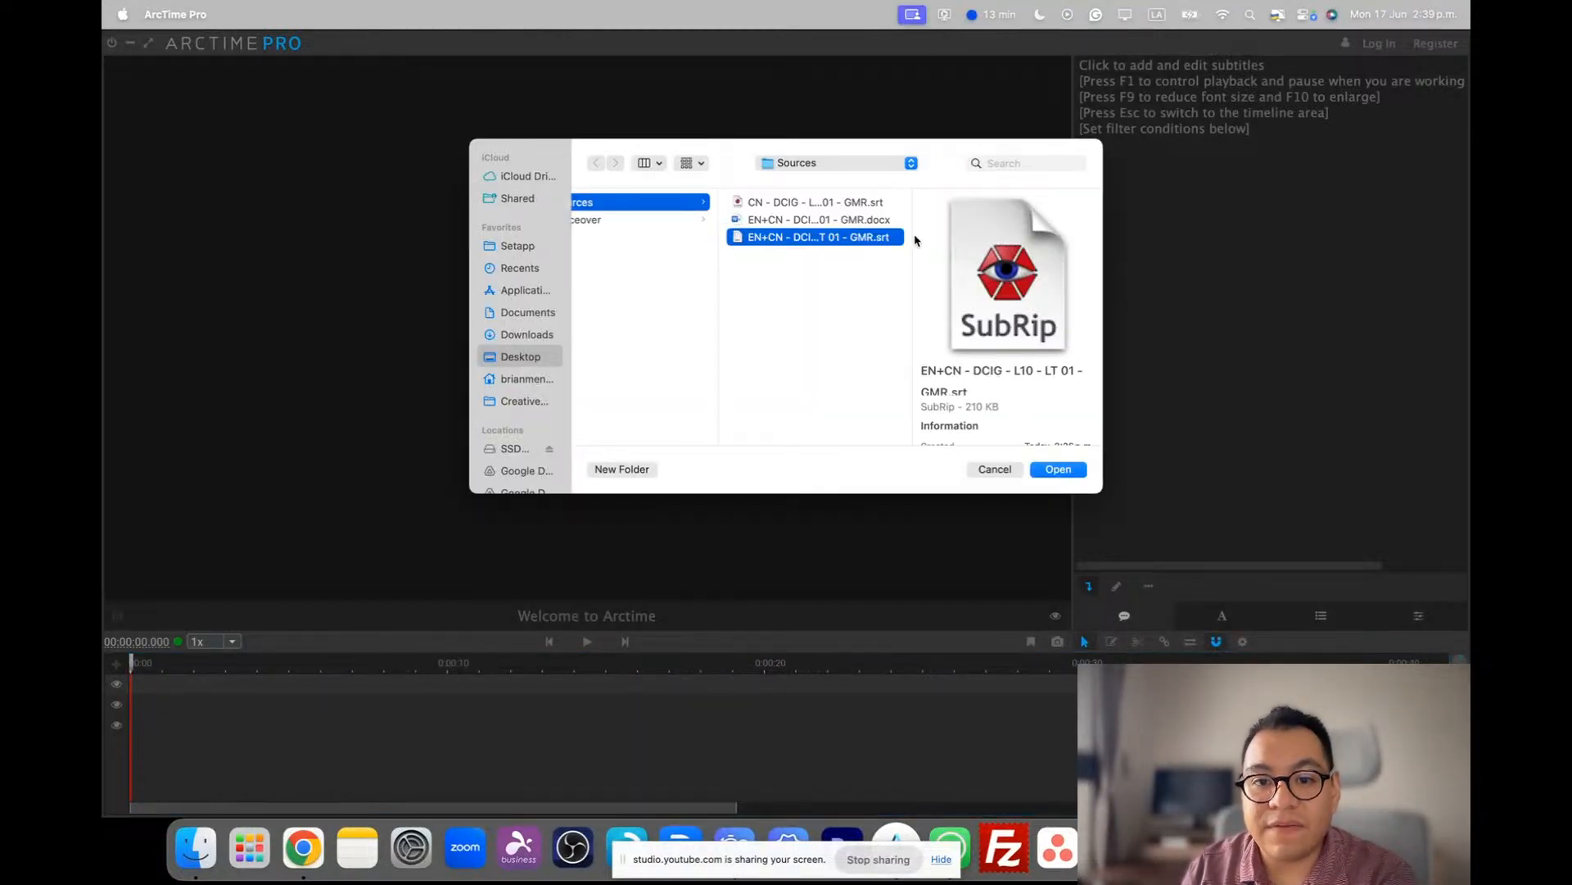
{"action": "left_click", "coordinate": [786, 204]}
{"action": "right_click", "coordinate": [783, 205]}
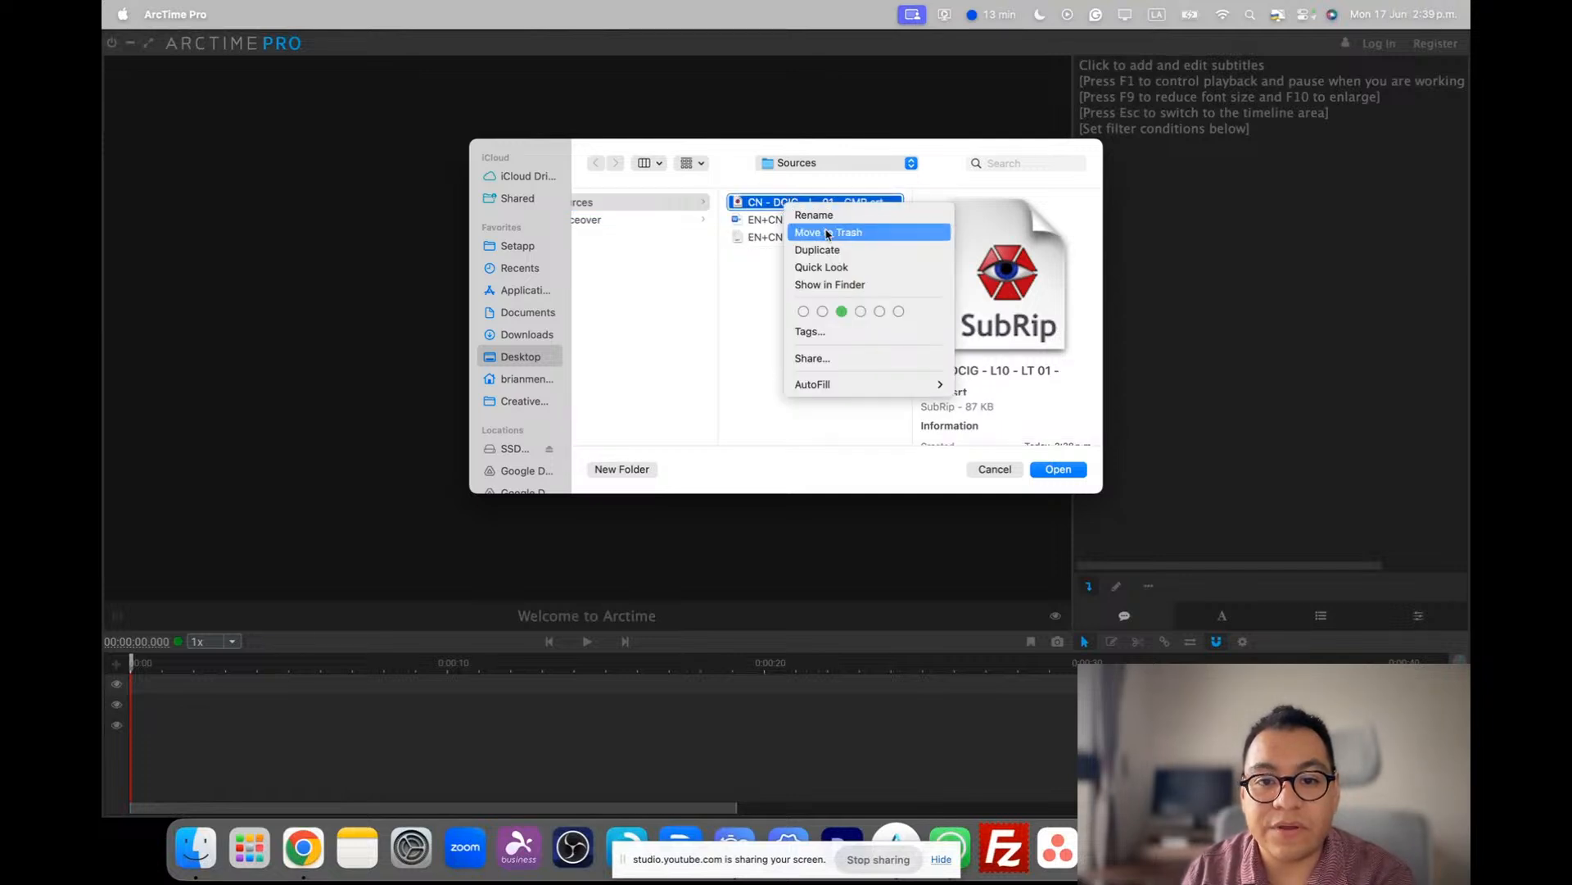
{"action": "left_click", "coordinate": [827, 233]}
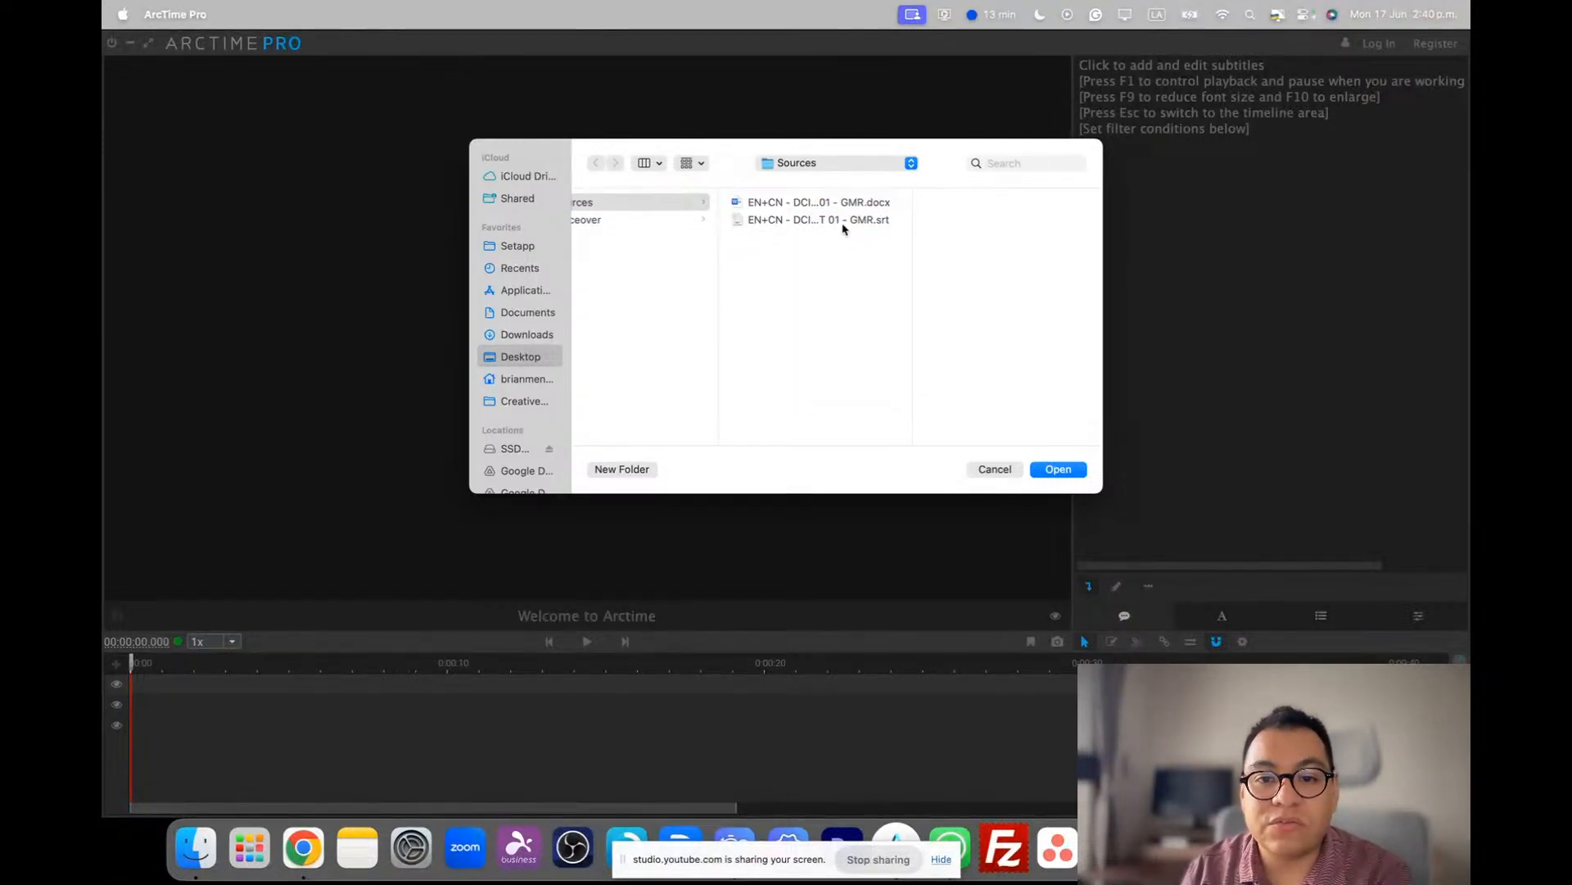
- Import EN+CN - DCIG - L10 - LT 01 - GMR.srt into group 1, merging multiple lines into one with the bilingual separator
{"action": "left_click", "coordinate": [843, 227]}
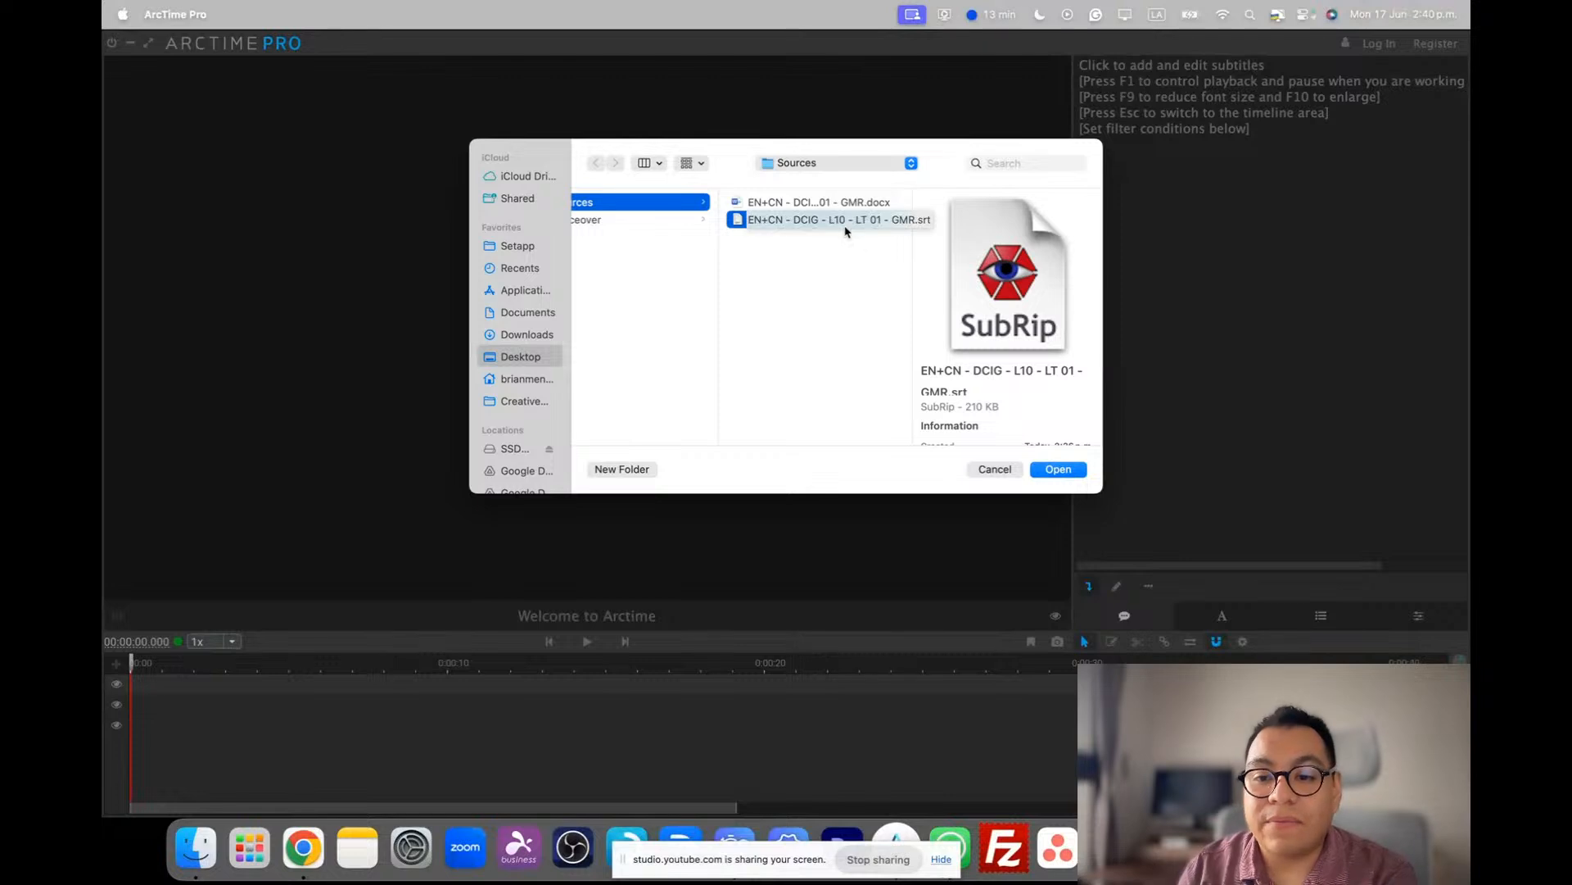
{"action": "left_click", "coordinate": [1060, 469]}
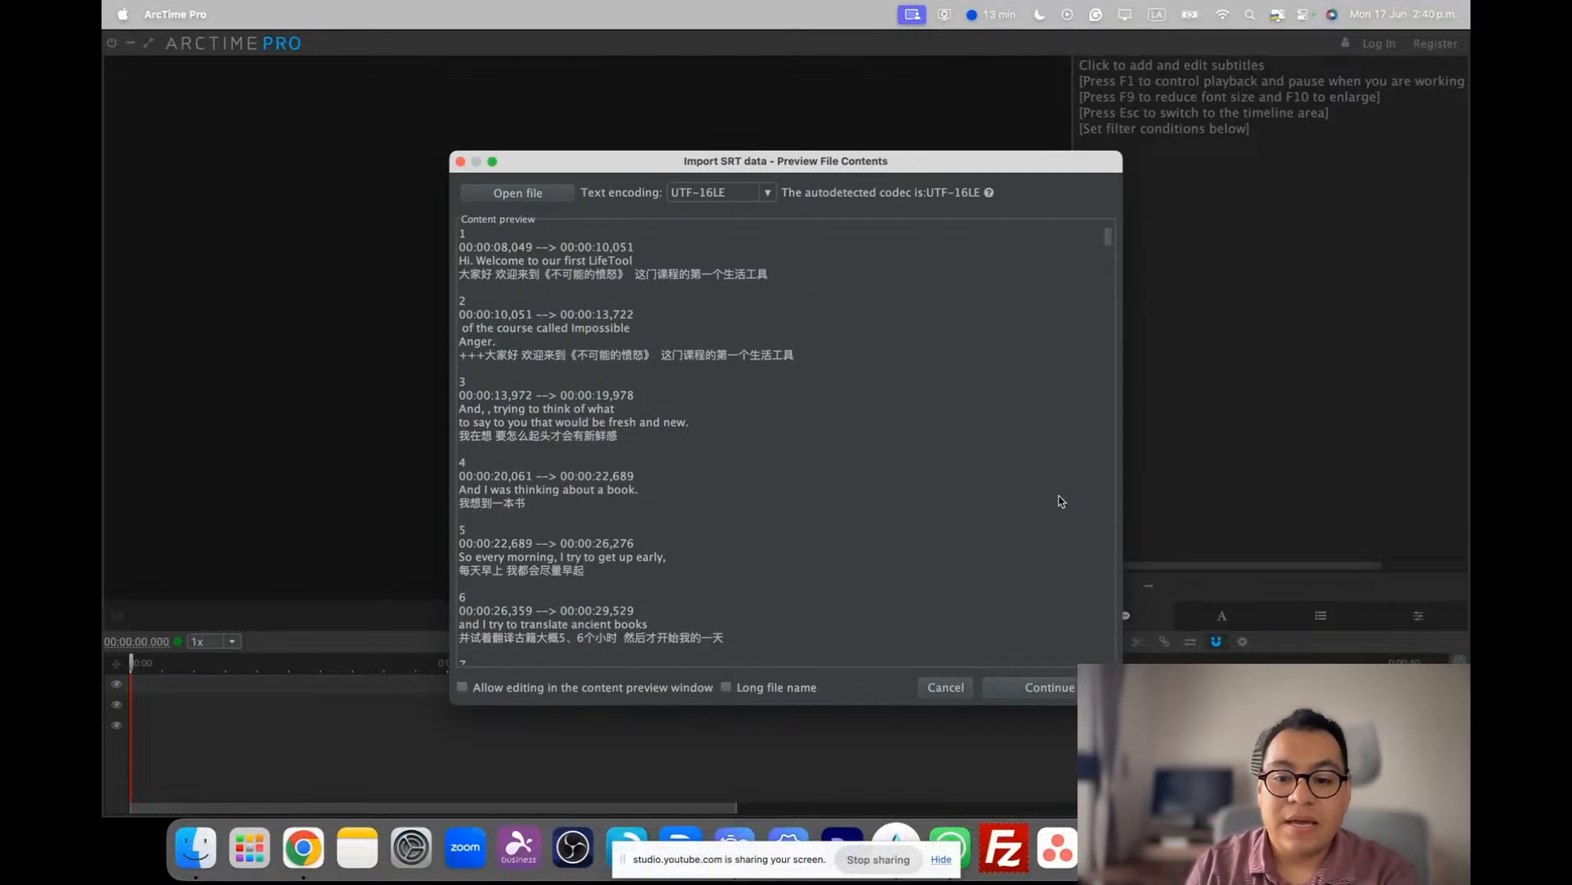
{"action": "left_click", "coordinate": [1051, 688]}
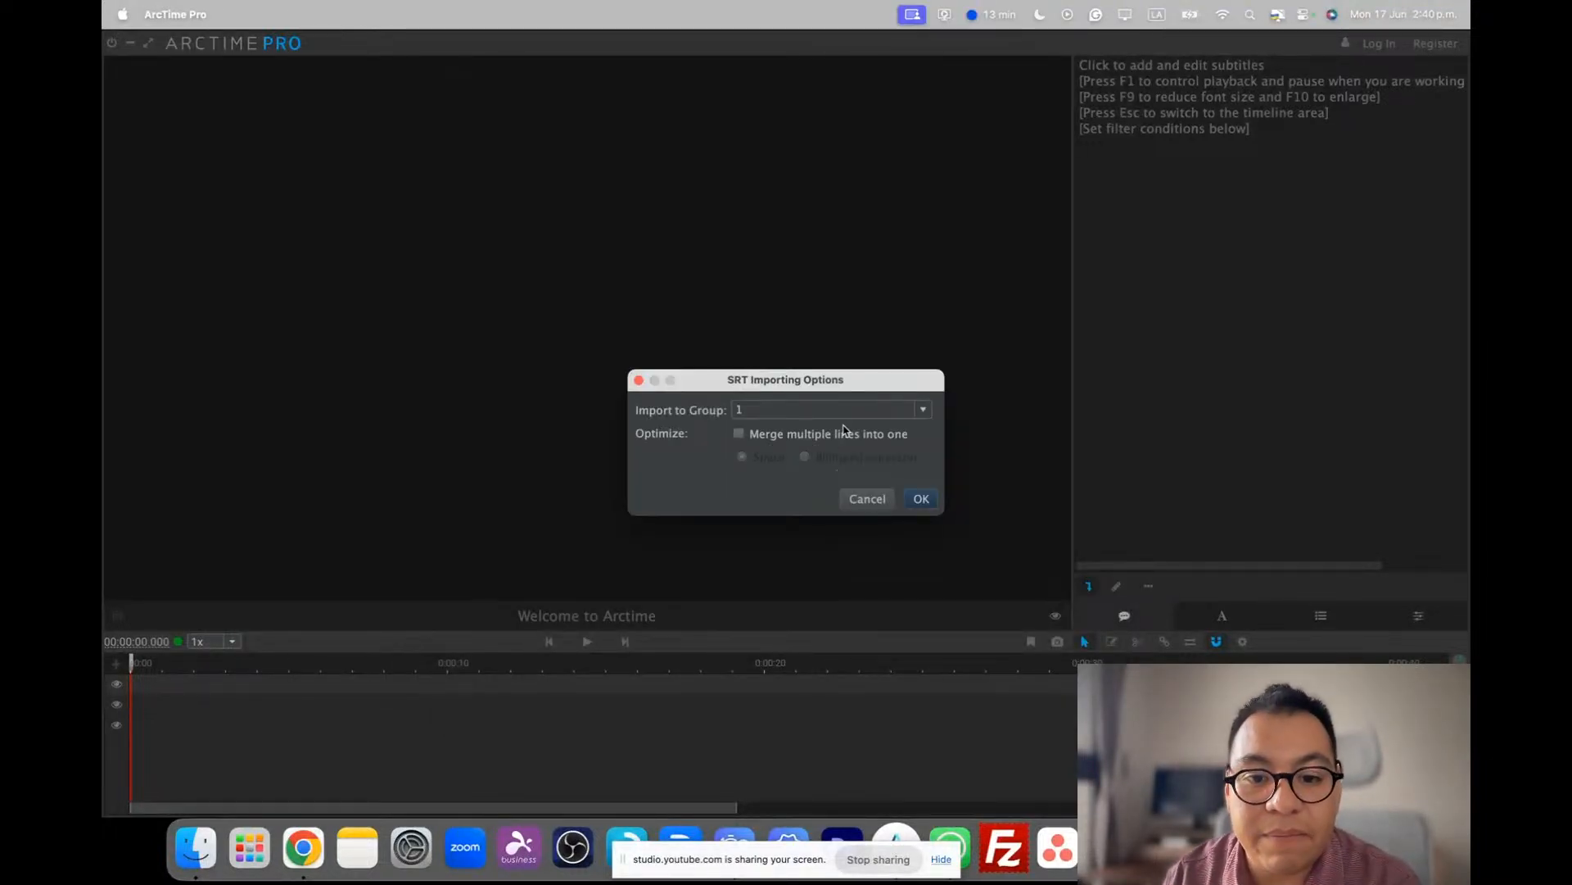
{"action": "left_click", "coordinate": [740, 435]}
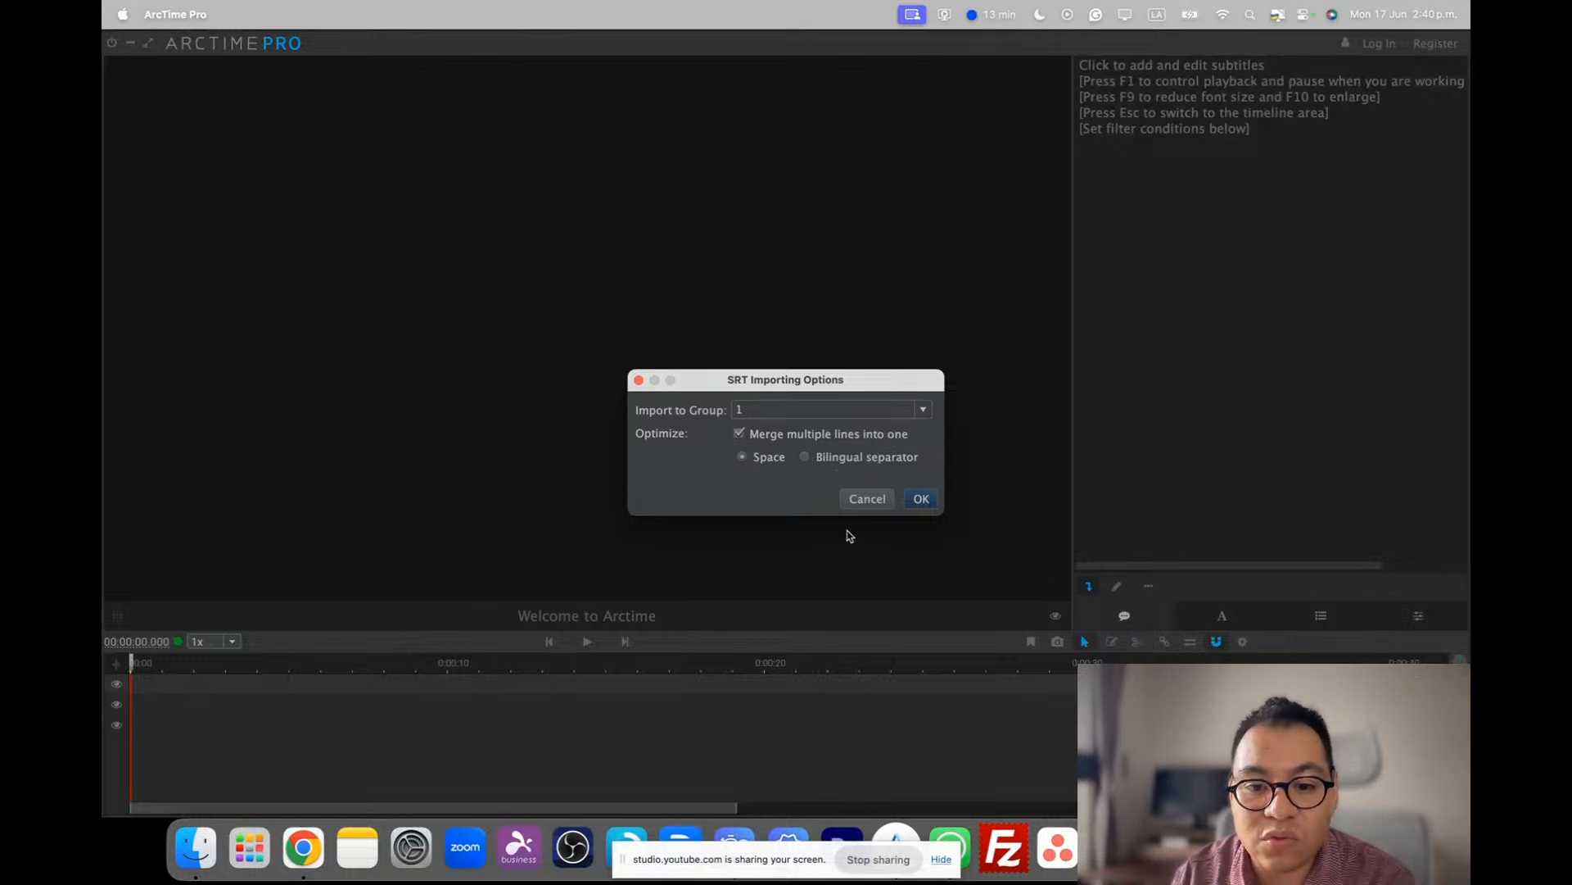
{"action": "left_click", "coordinate": [853, 460]}
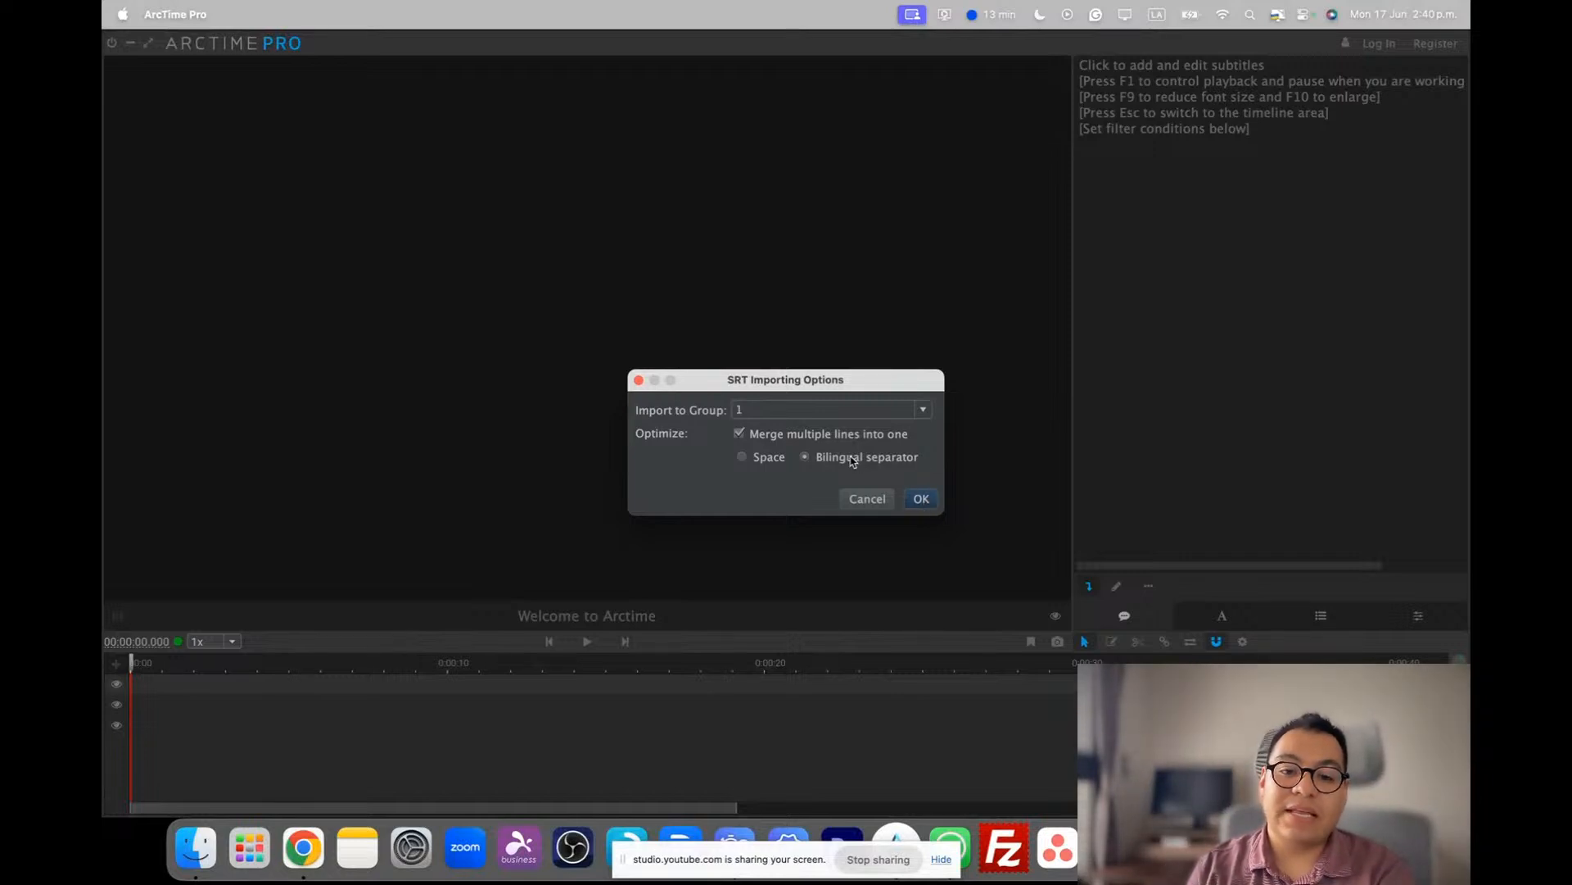
{"action": "left_click", "coordinate": [923, 500]}
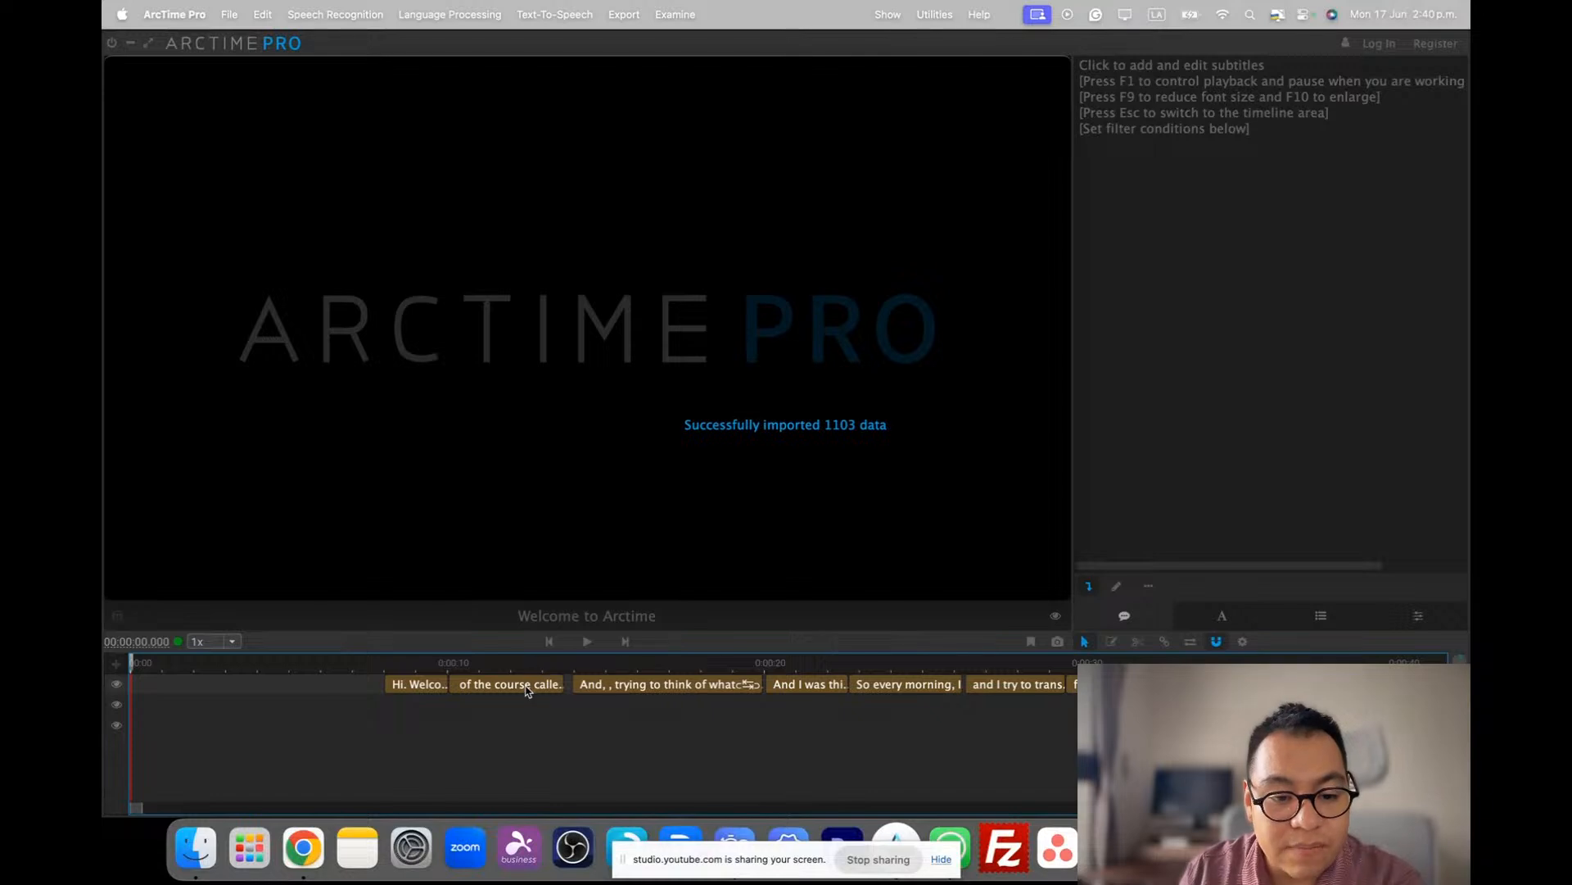
- Divide the bilingual subtitles into two tracks and check the second subtitle block in the English and Chinese tracks
{"action": "left_click", "coordinate": [529, 690]}
{"action": "left_click", "coordinate": [509, 689]}
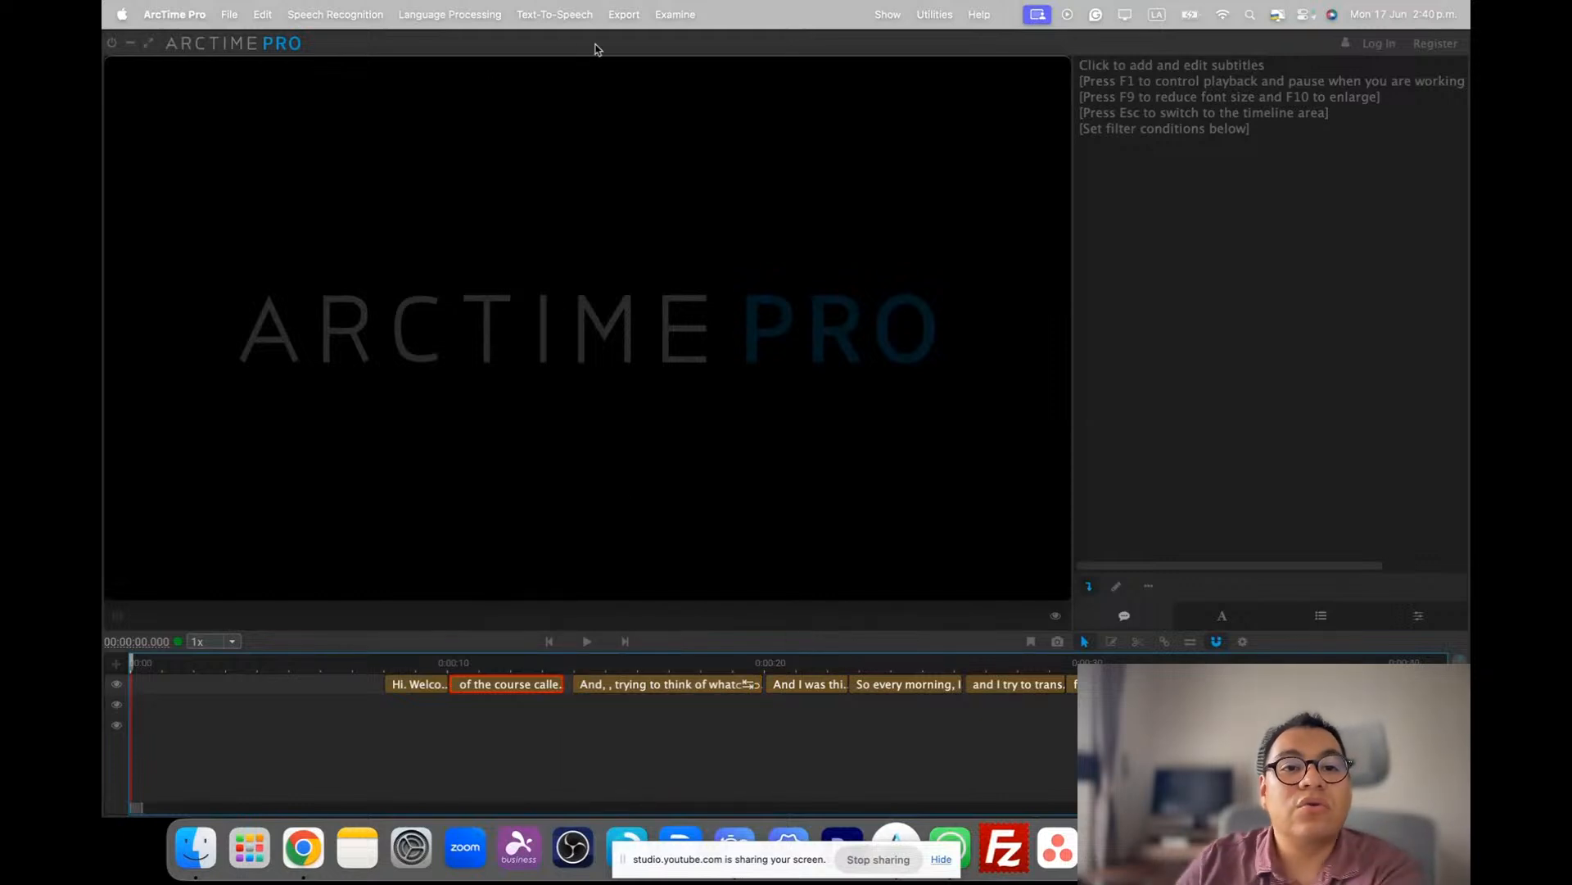
{"action": "left_click", "coordinate": [449, 18]}
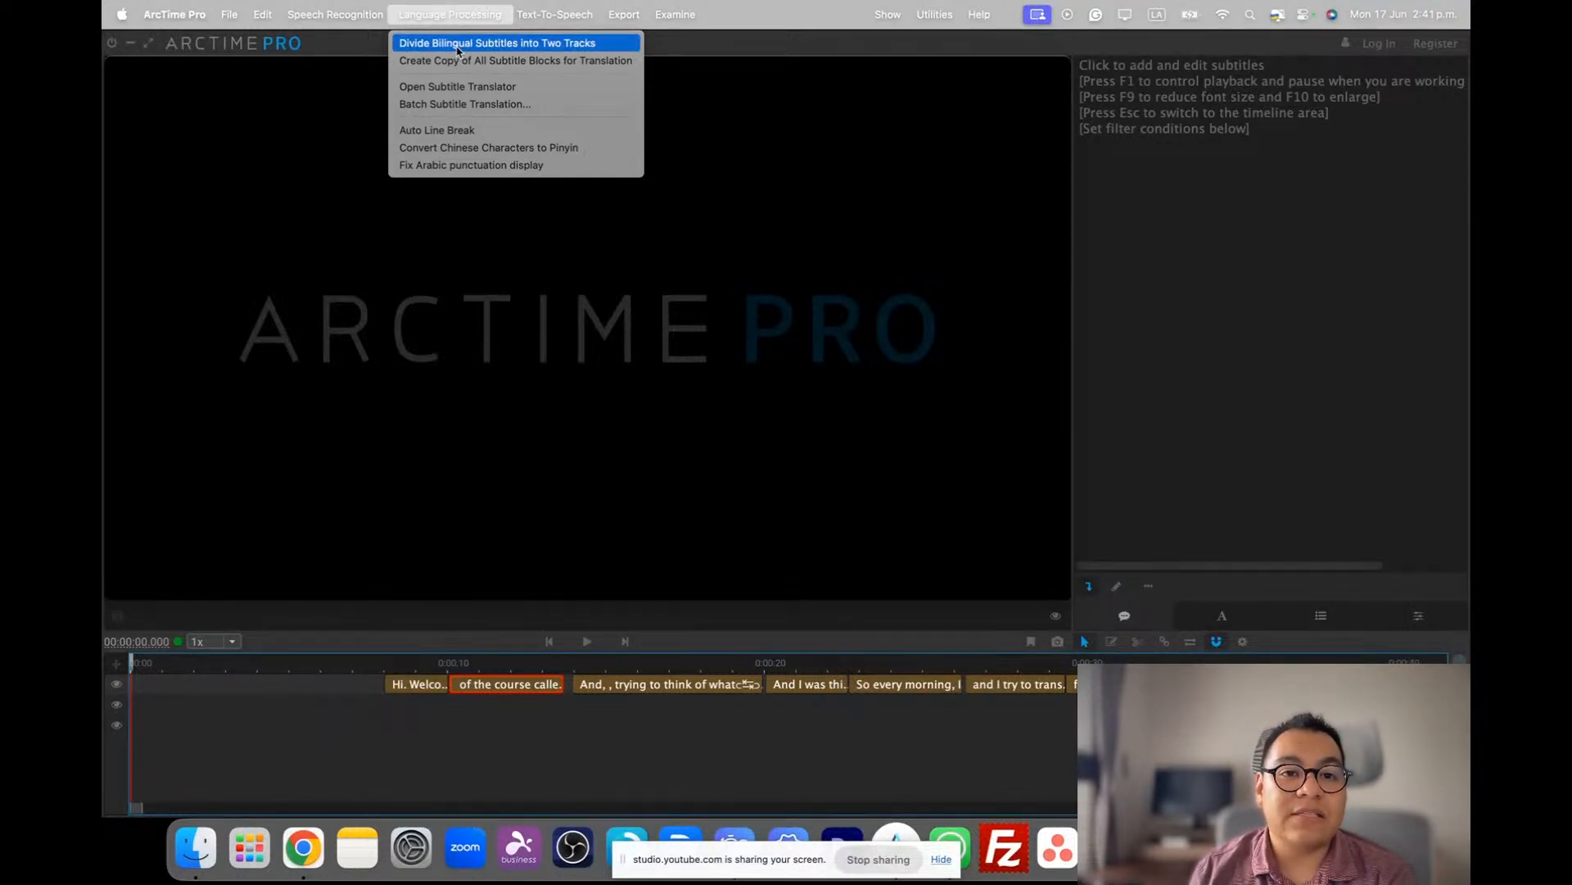
{"action": "left_click", "coordinate": [457, 47]}
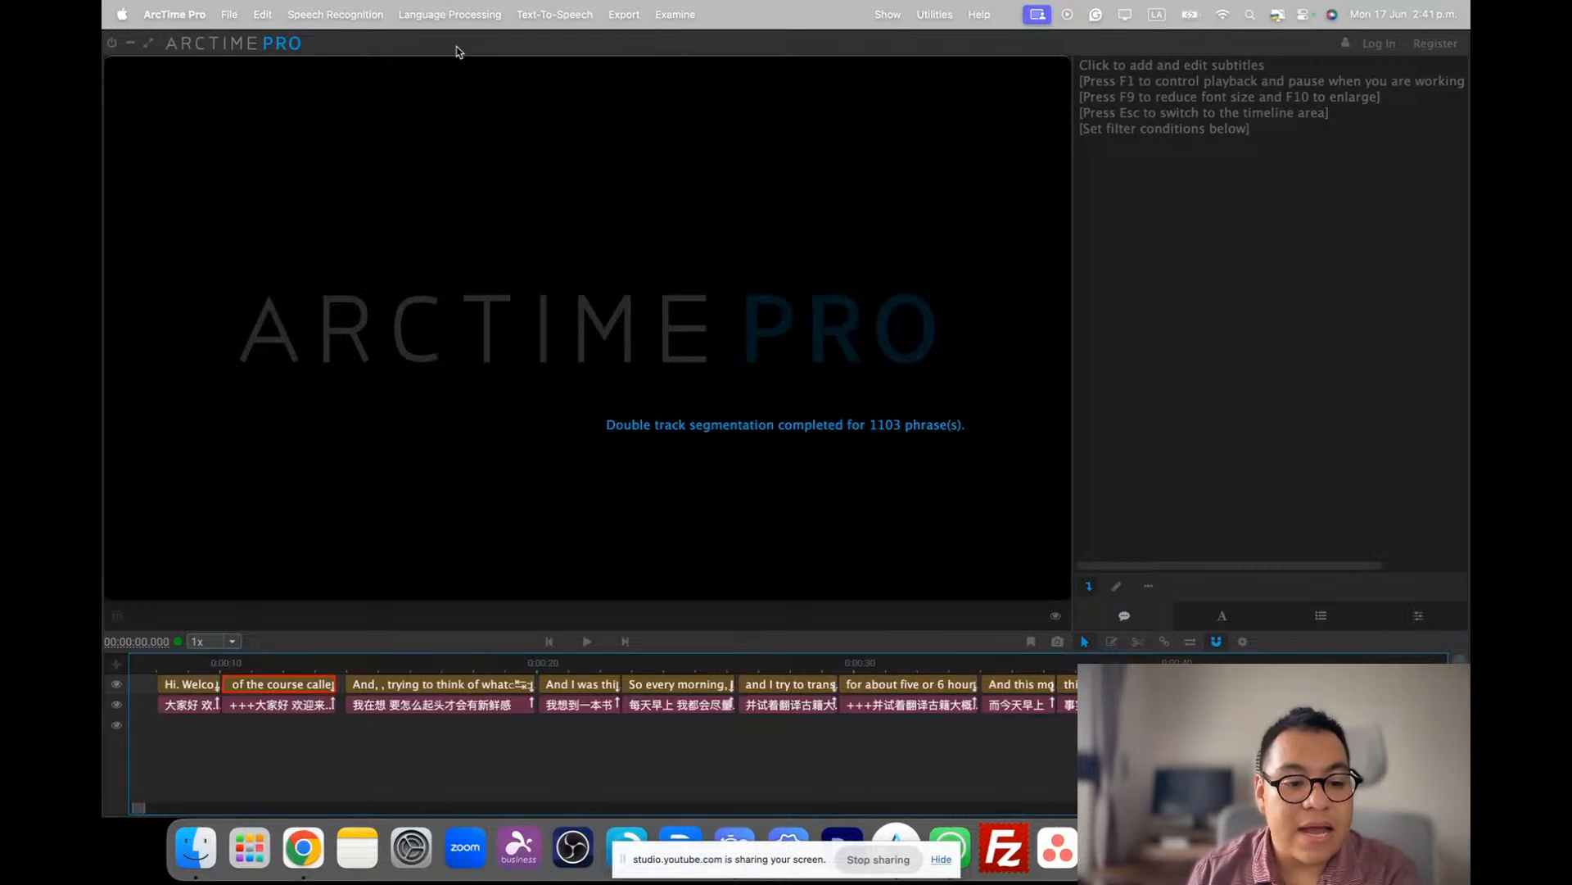
{"action": "left_click", "coordinate": [313, 685]}
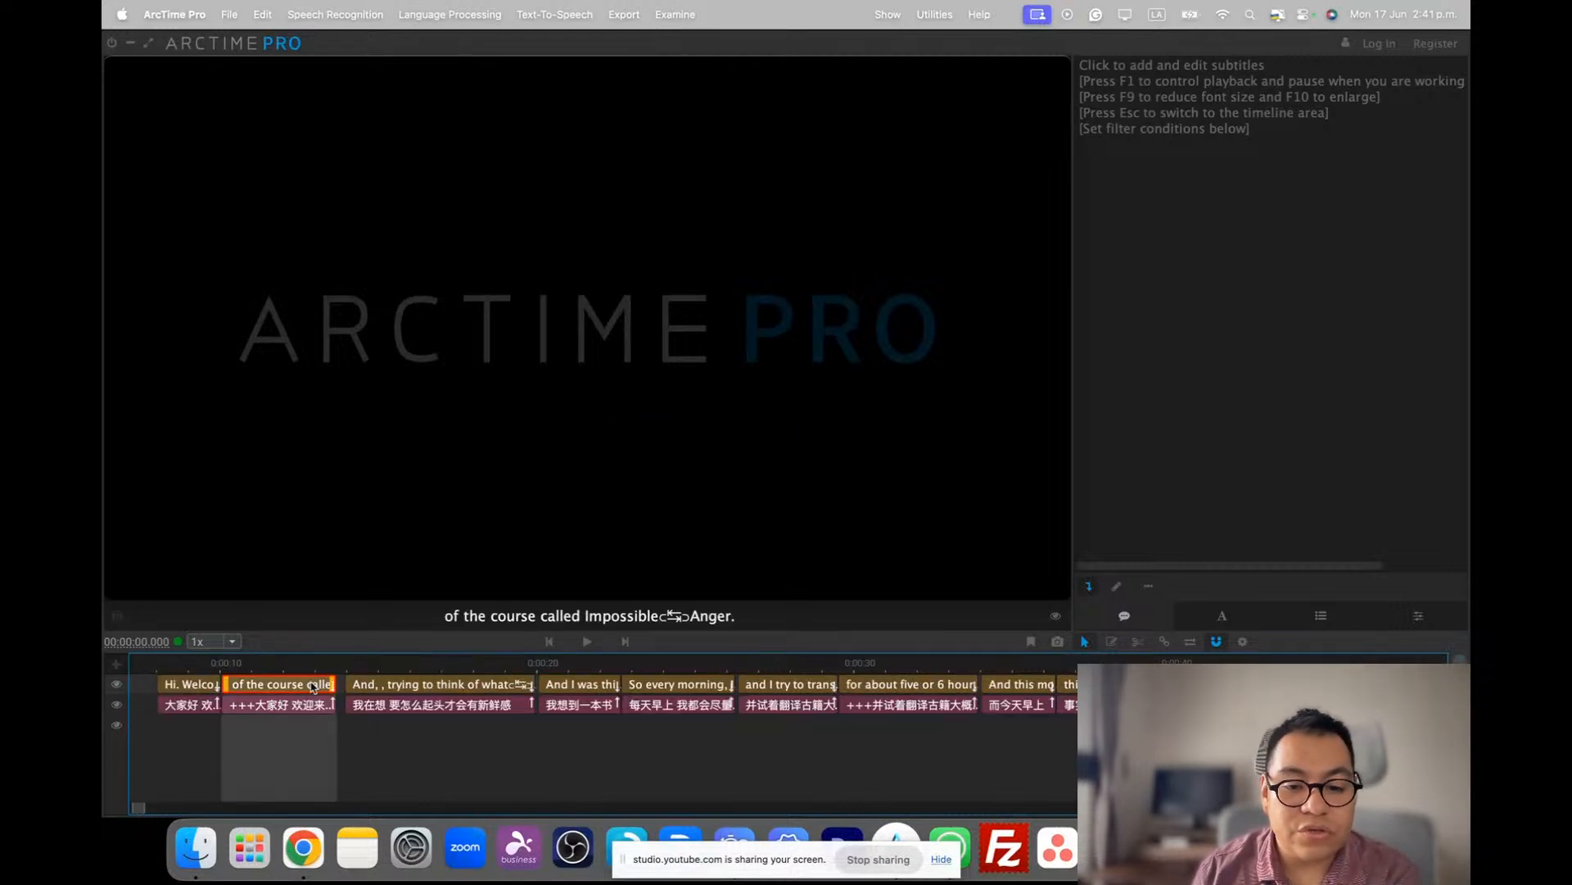
{"action": "left_click", "coordinate": [308, 706]}
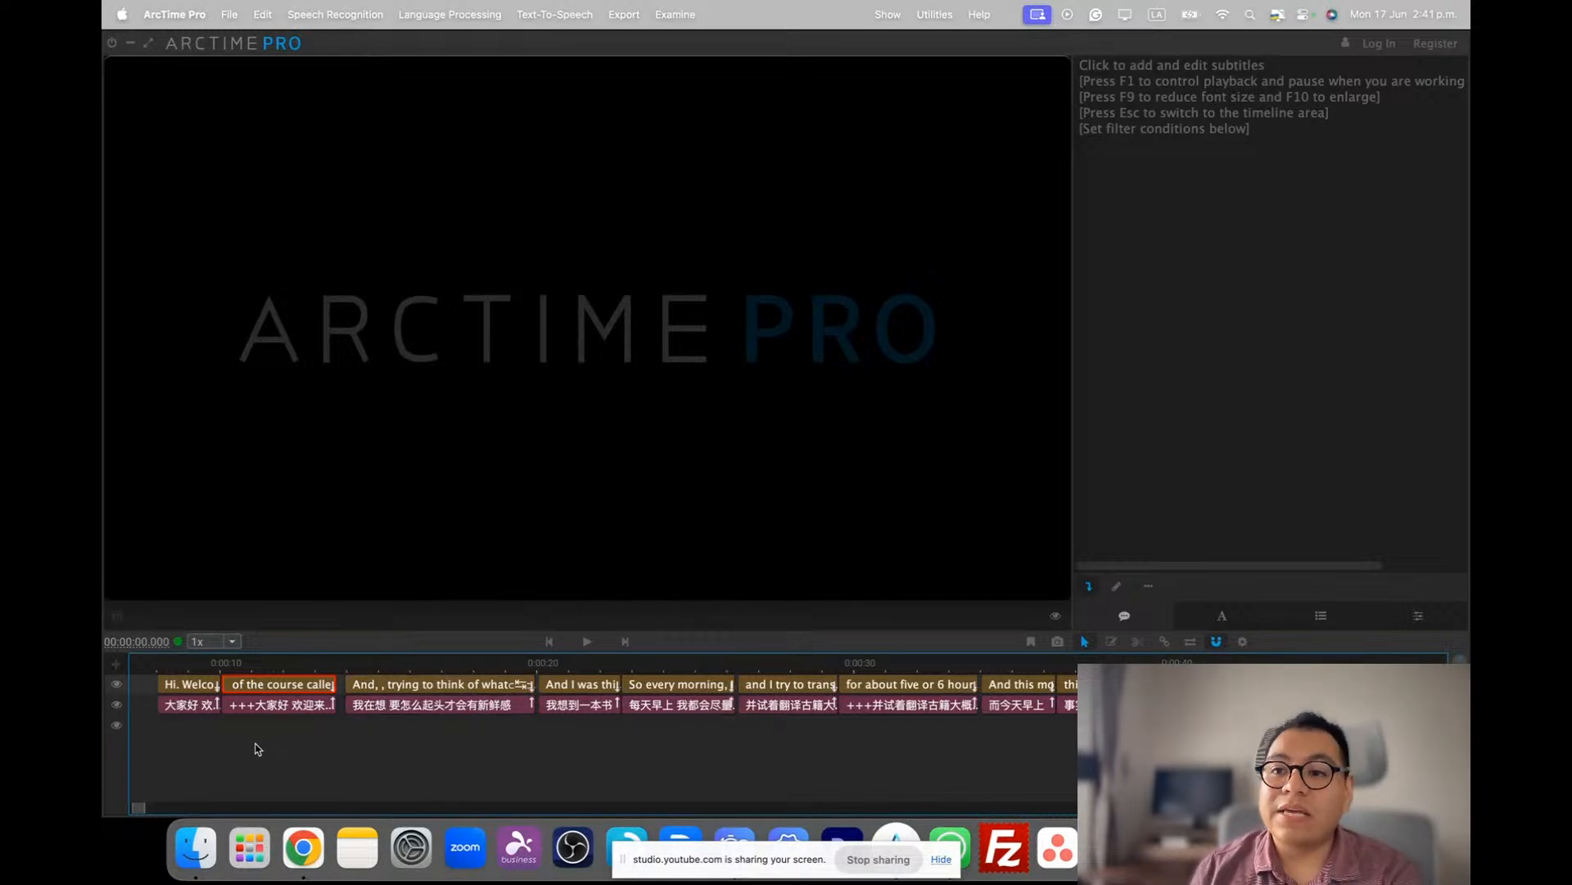
{"action": "scroll", "coordinate": [258, 749], "scroll_direction": "left", "scroll_amount": 5}
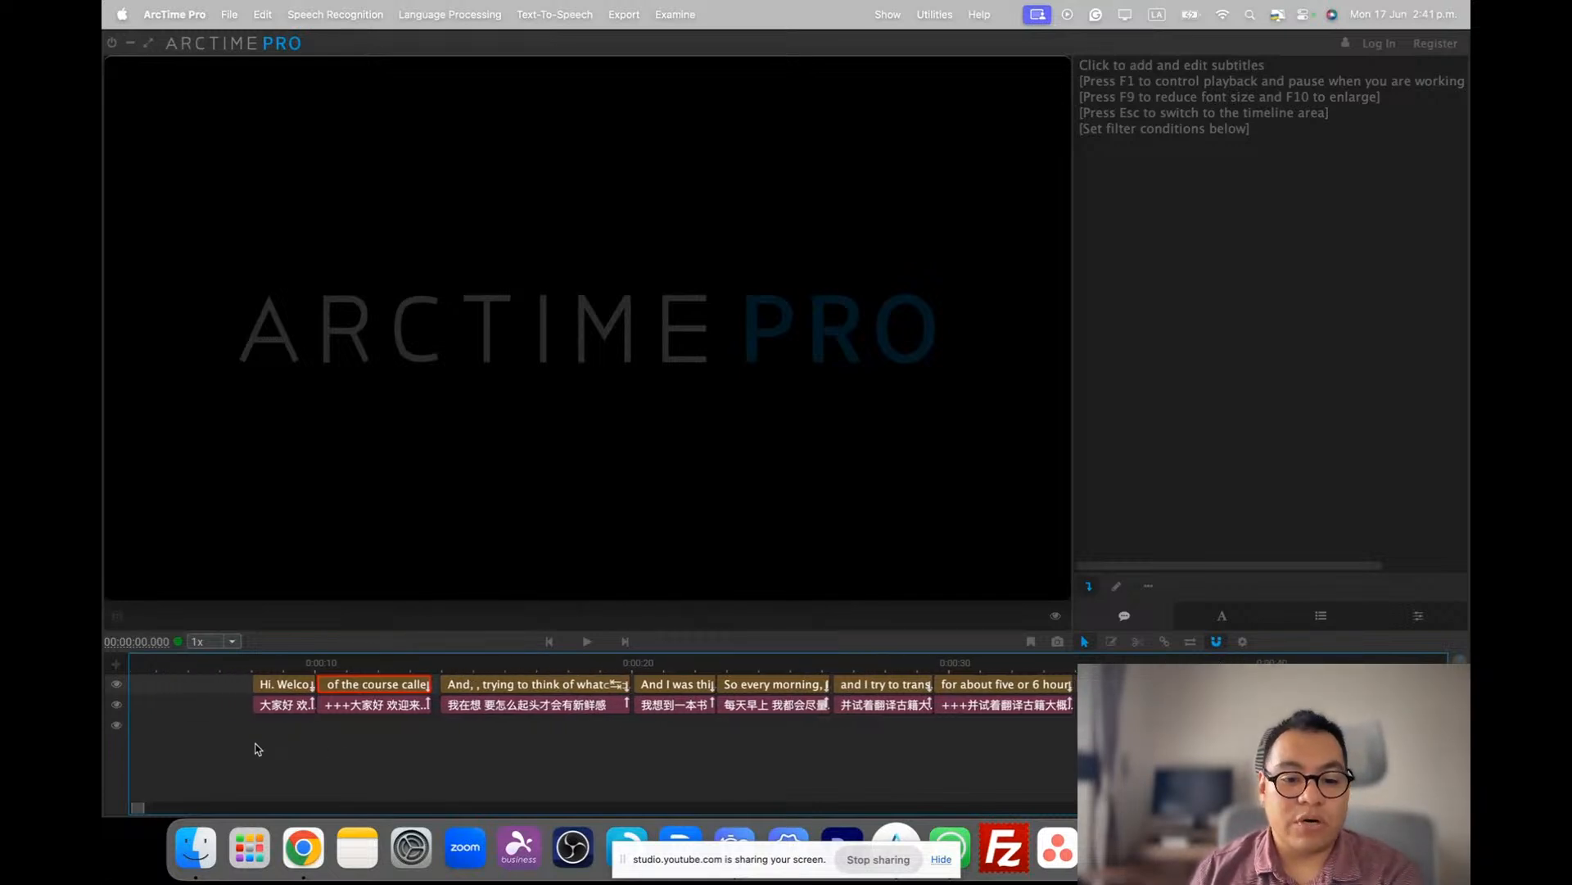
- Close the English track and export the Chinese subtitles as an SRT file with UTF-8 (BOM) encoding
{"action": "left_click", "coordinate": [116, 687]}
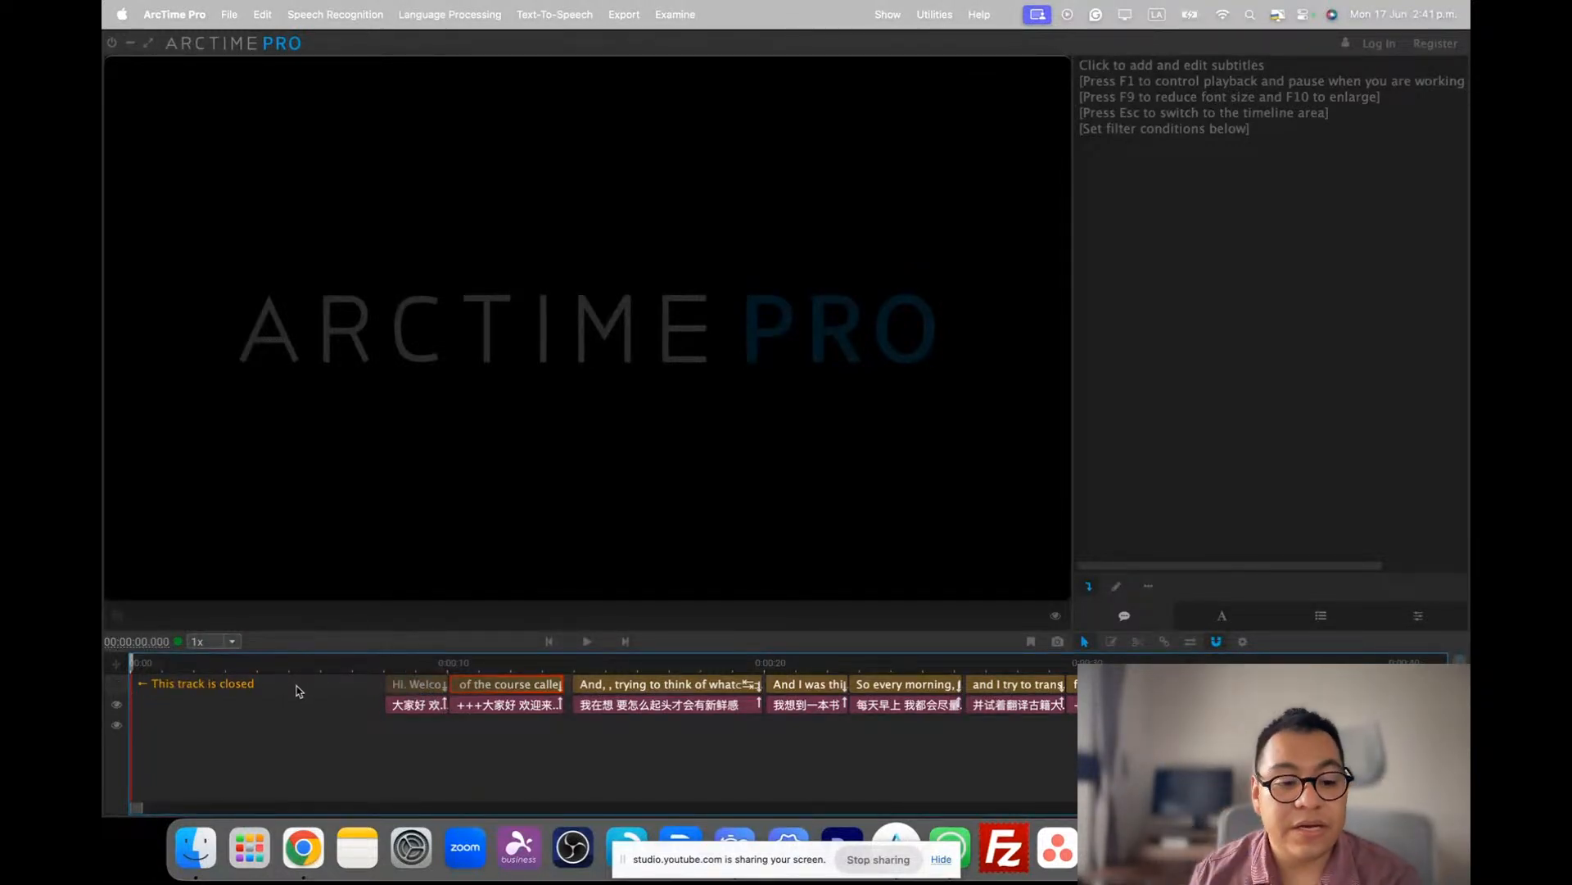
{"action": "left_click", "coordinate": [626, 16]}
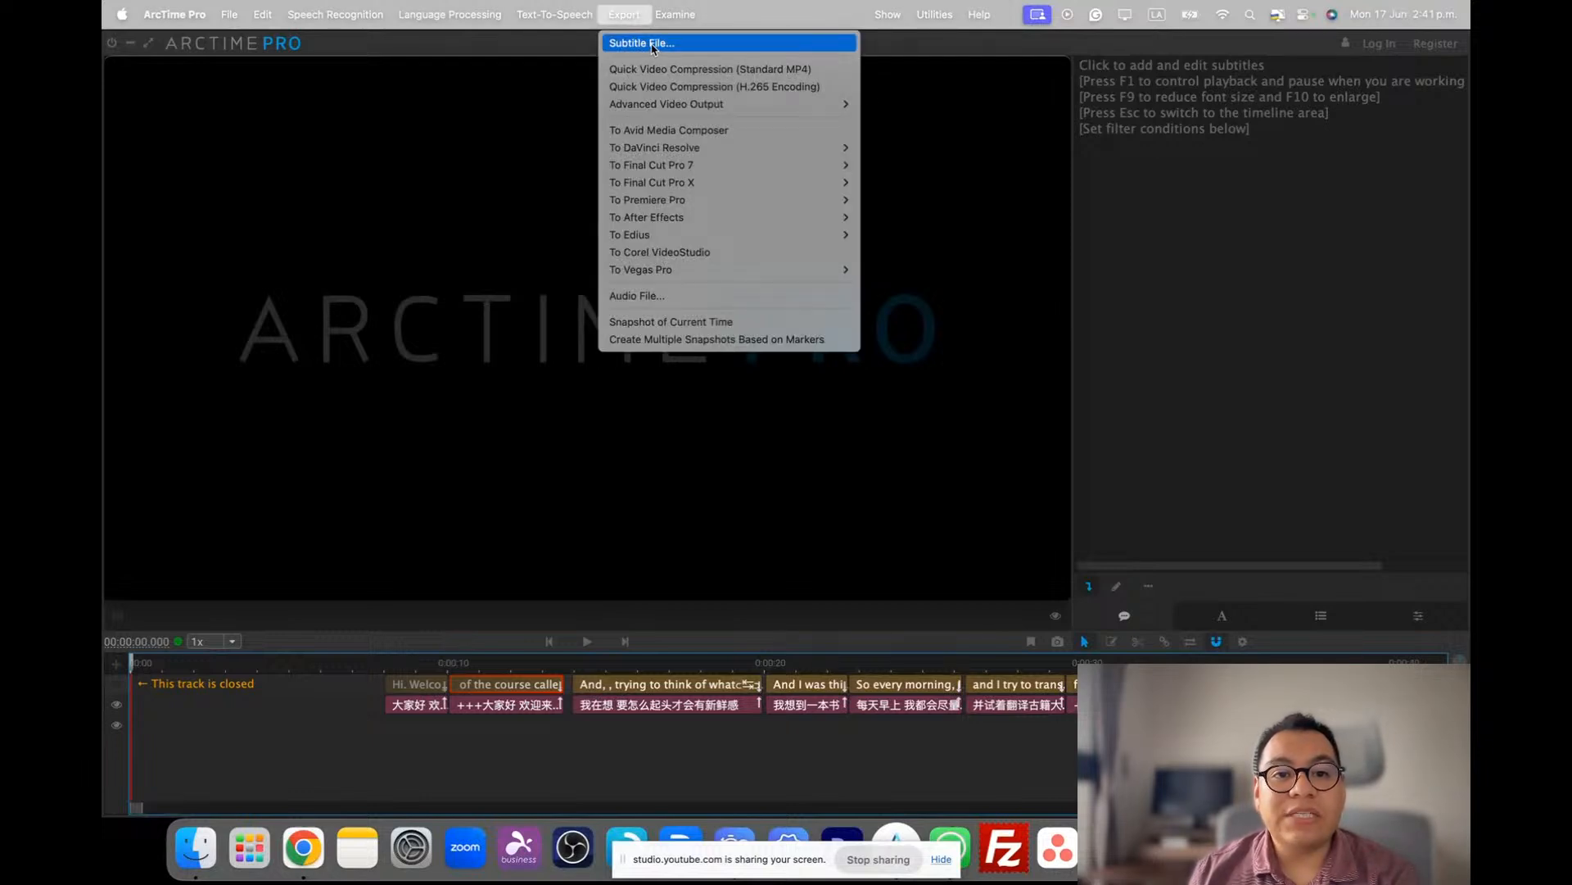
{"action": "left_click", "coordinate": [638, 49]}
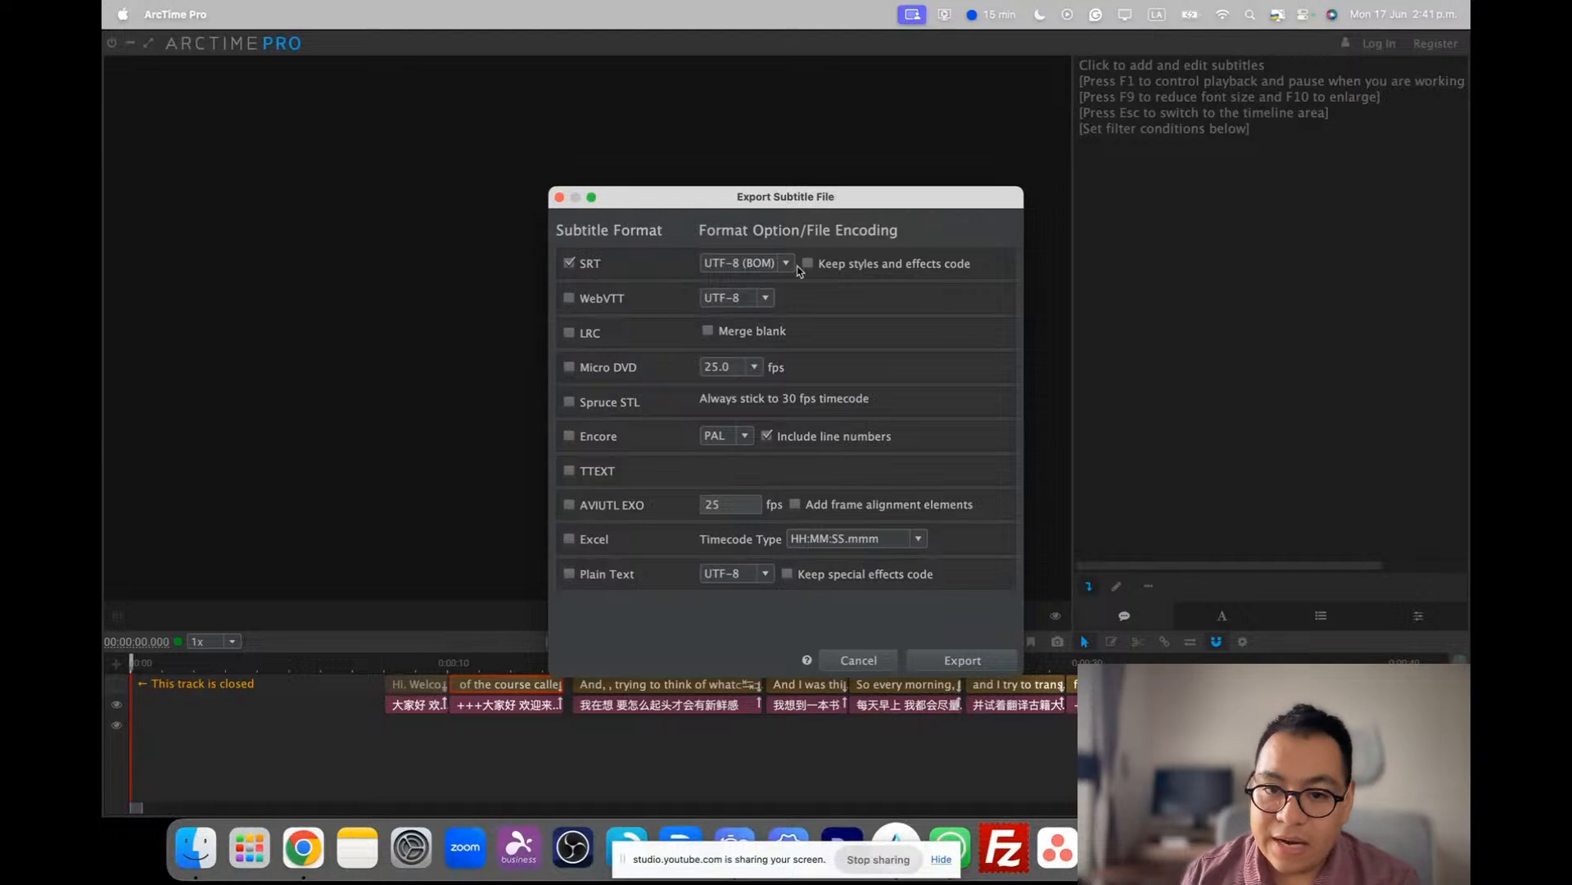
{"action": "left_click", "coordinate": [964, 660]}
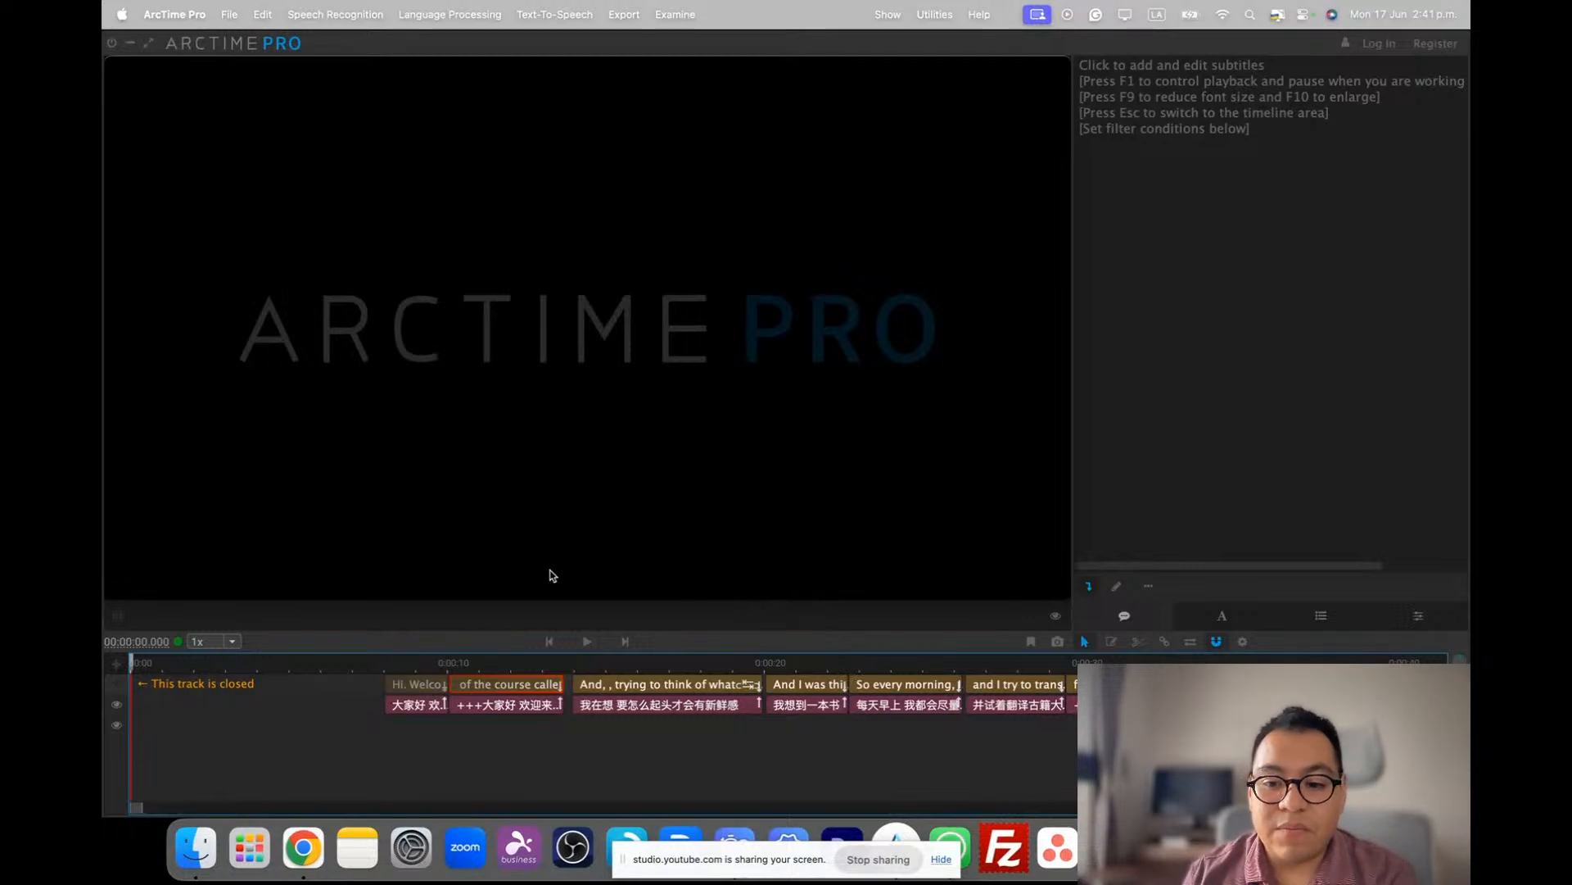
- Switch to the Finder window showing the Subtitle Export folder and select the exported Untitled-subtitle-20240617144147.srt file
{"action": "key", "text": "ctrl+Up"}
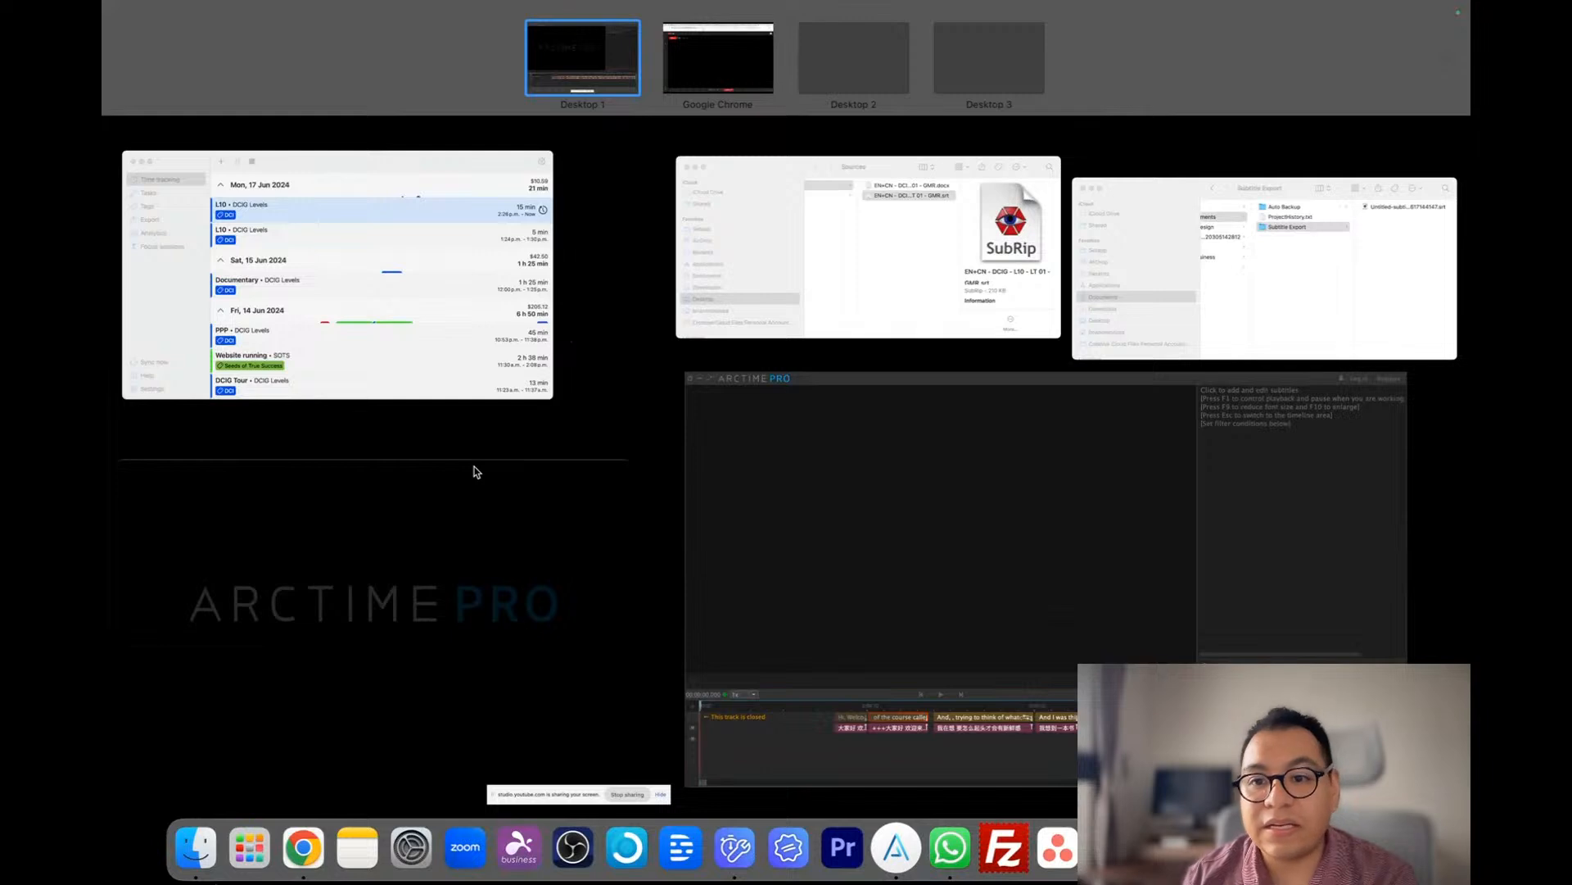
{"action": "left_click", "coordinate": [1293, 246]}
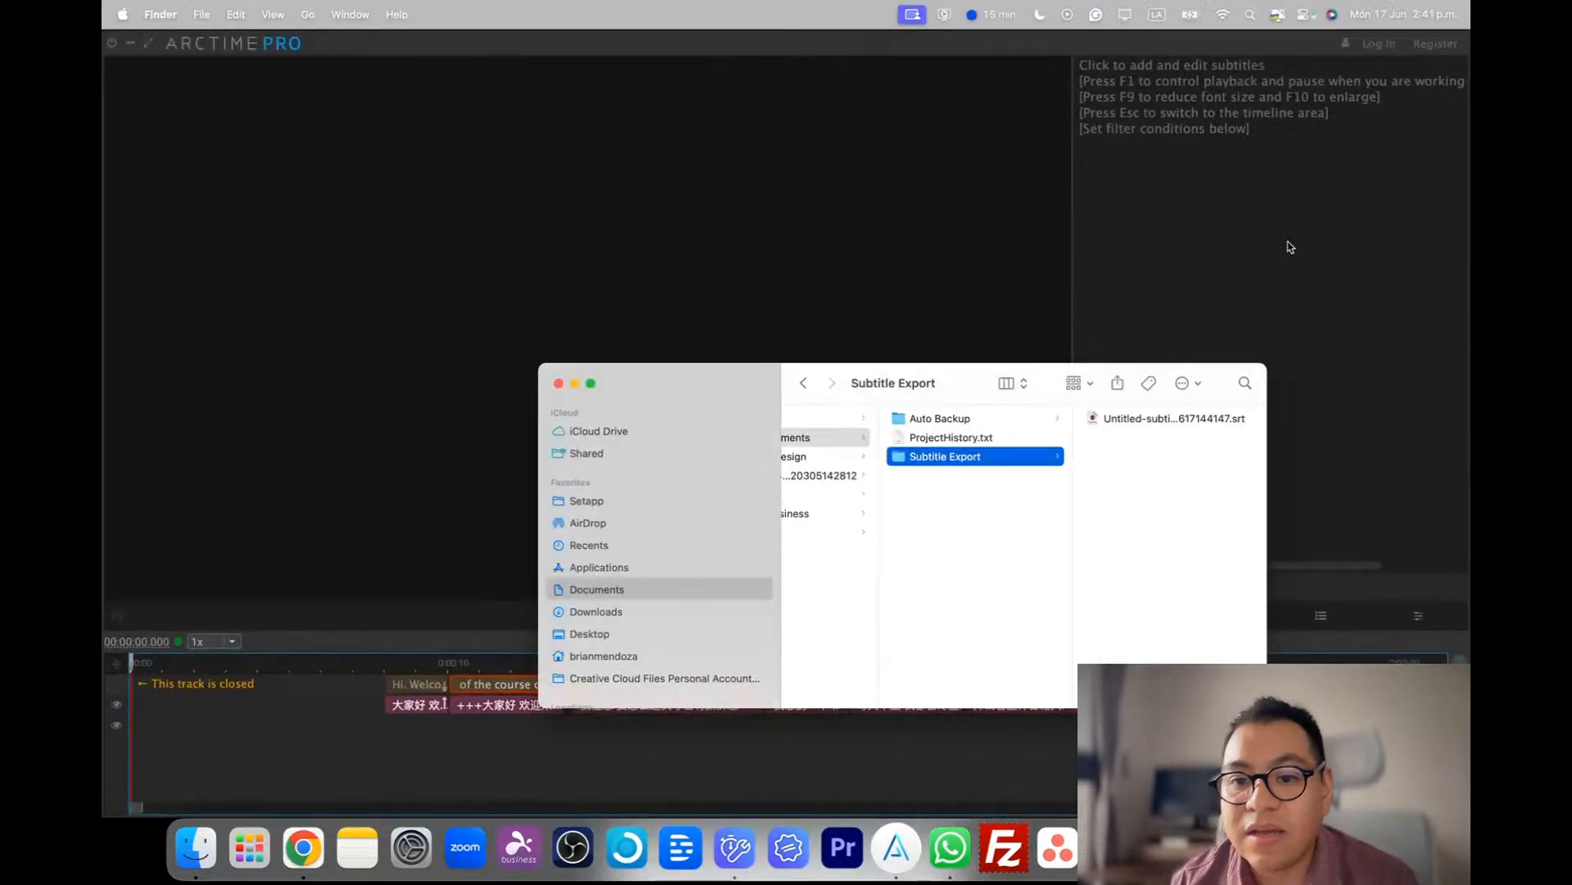
{"action": "scroll", "coordinate": [950, 524], "scroll_direction": "left", "scroll_amount": 3}
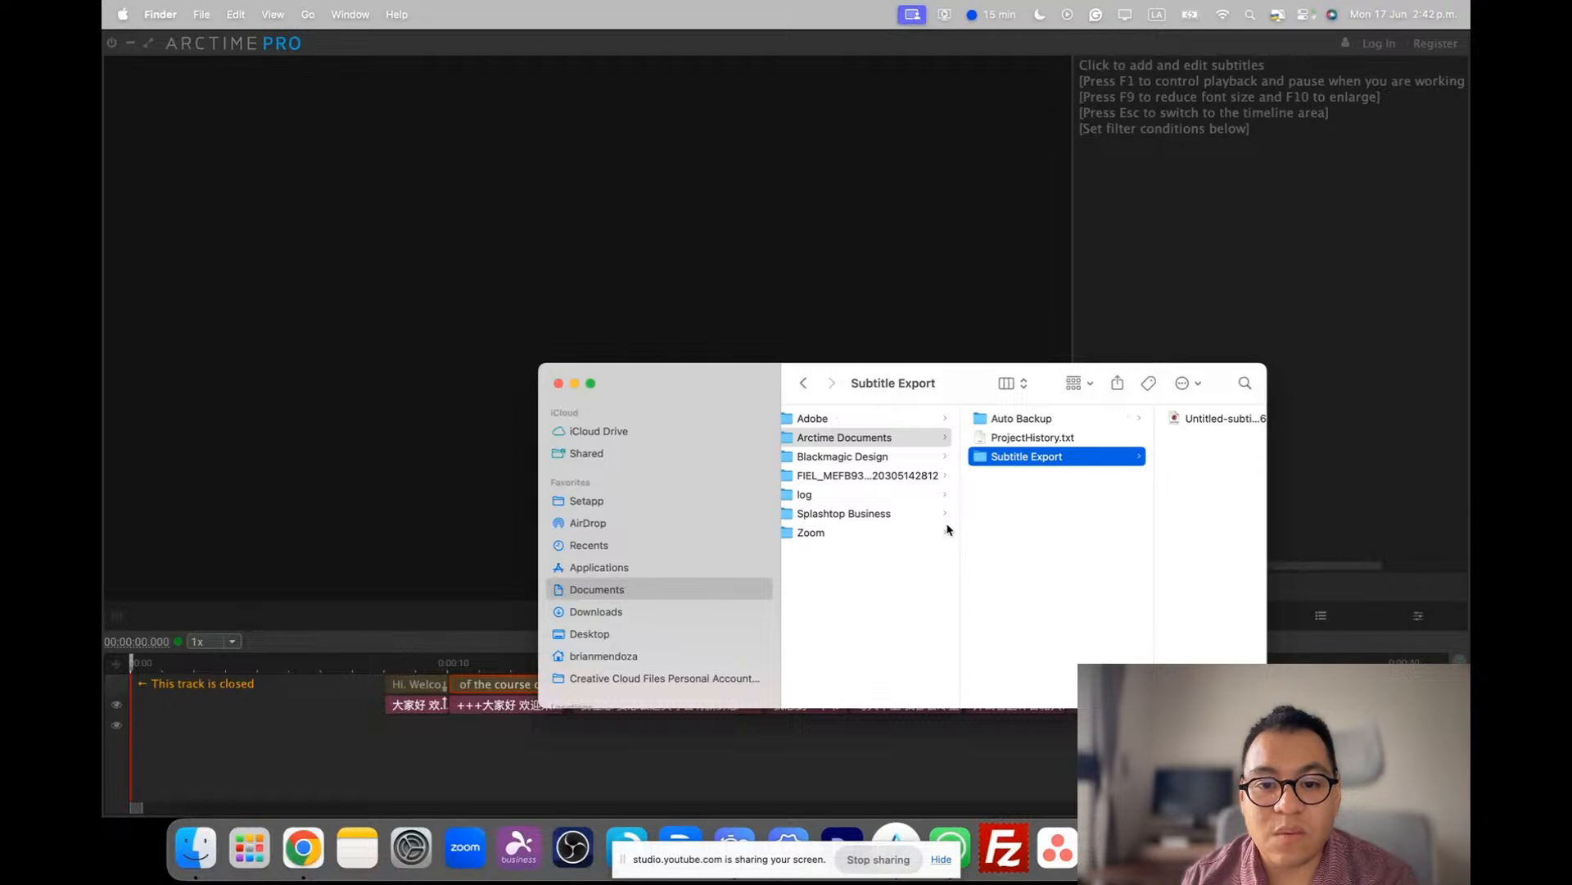
{"action": "scroll", "coordinate": [958, 524], "scroll_direction": "right", "scroll_amount": 3}
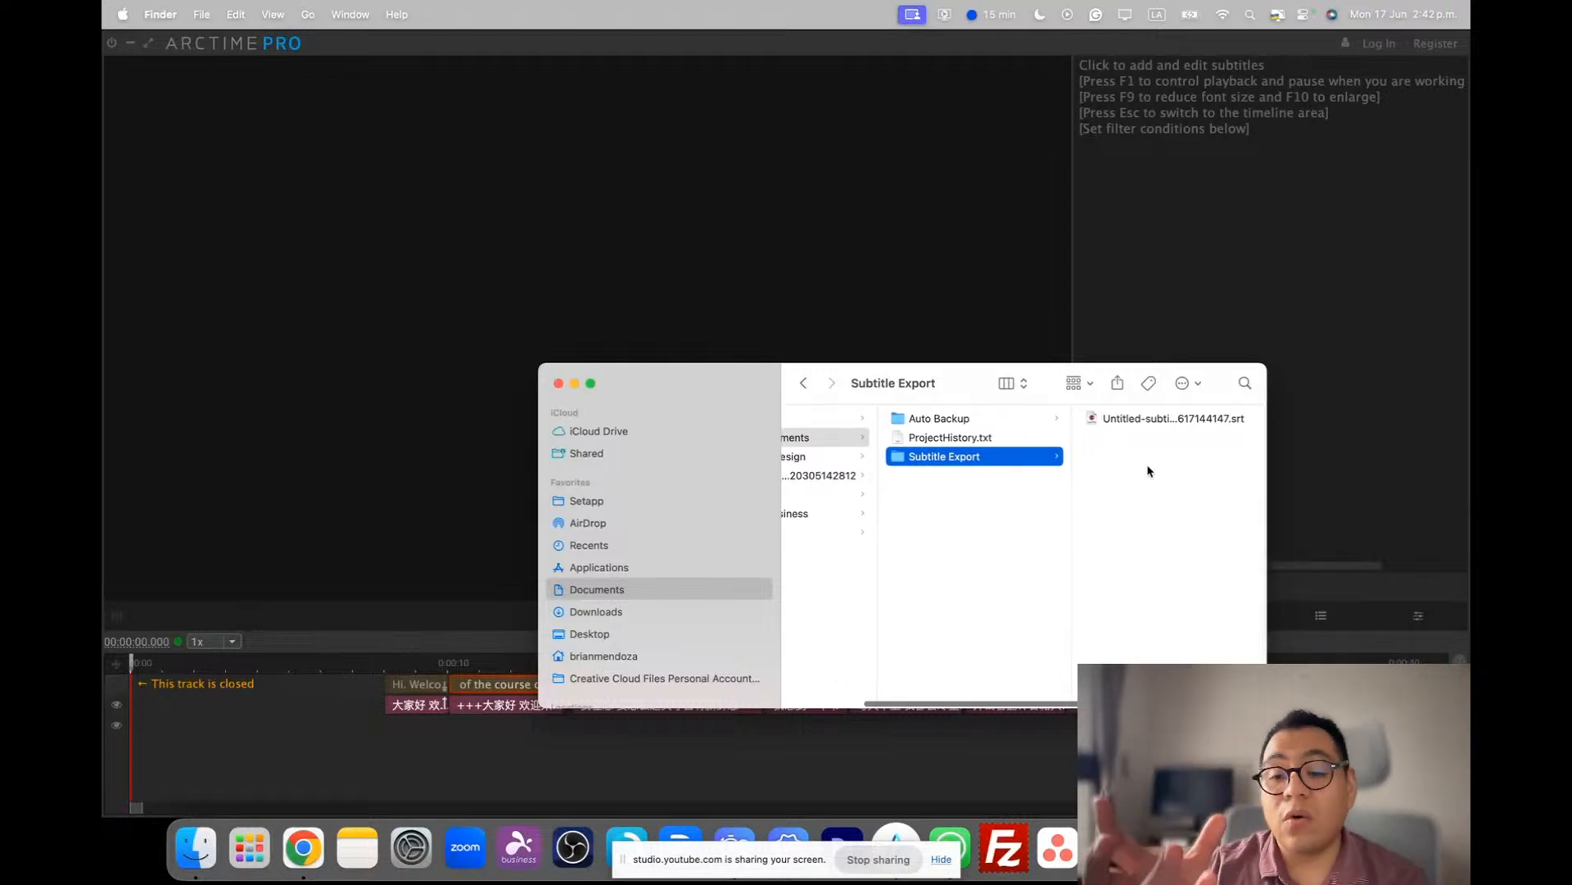
{"action": "left_click", "coordinate": [1152, 419]}
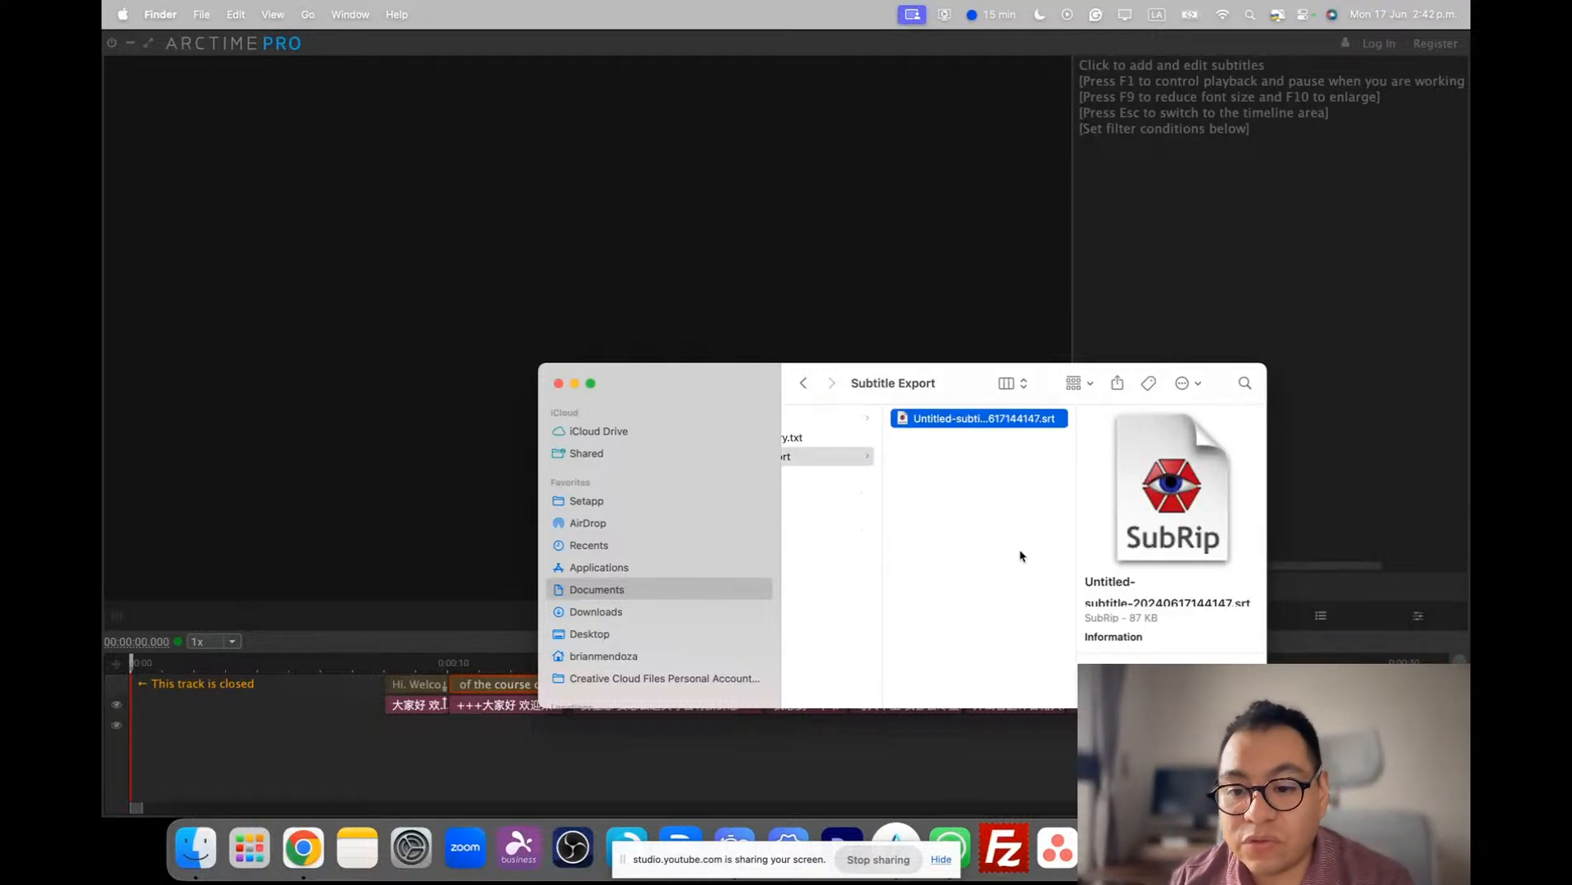
{"action": "scroll", "coordinate": [1110, 506], "scroll_direction": "down", "scroll_amount": 2}
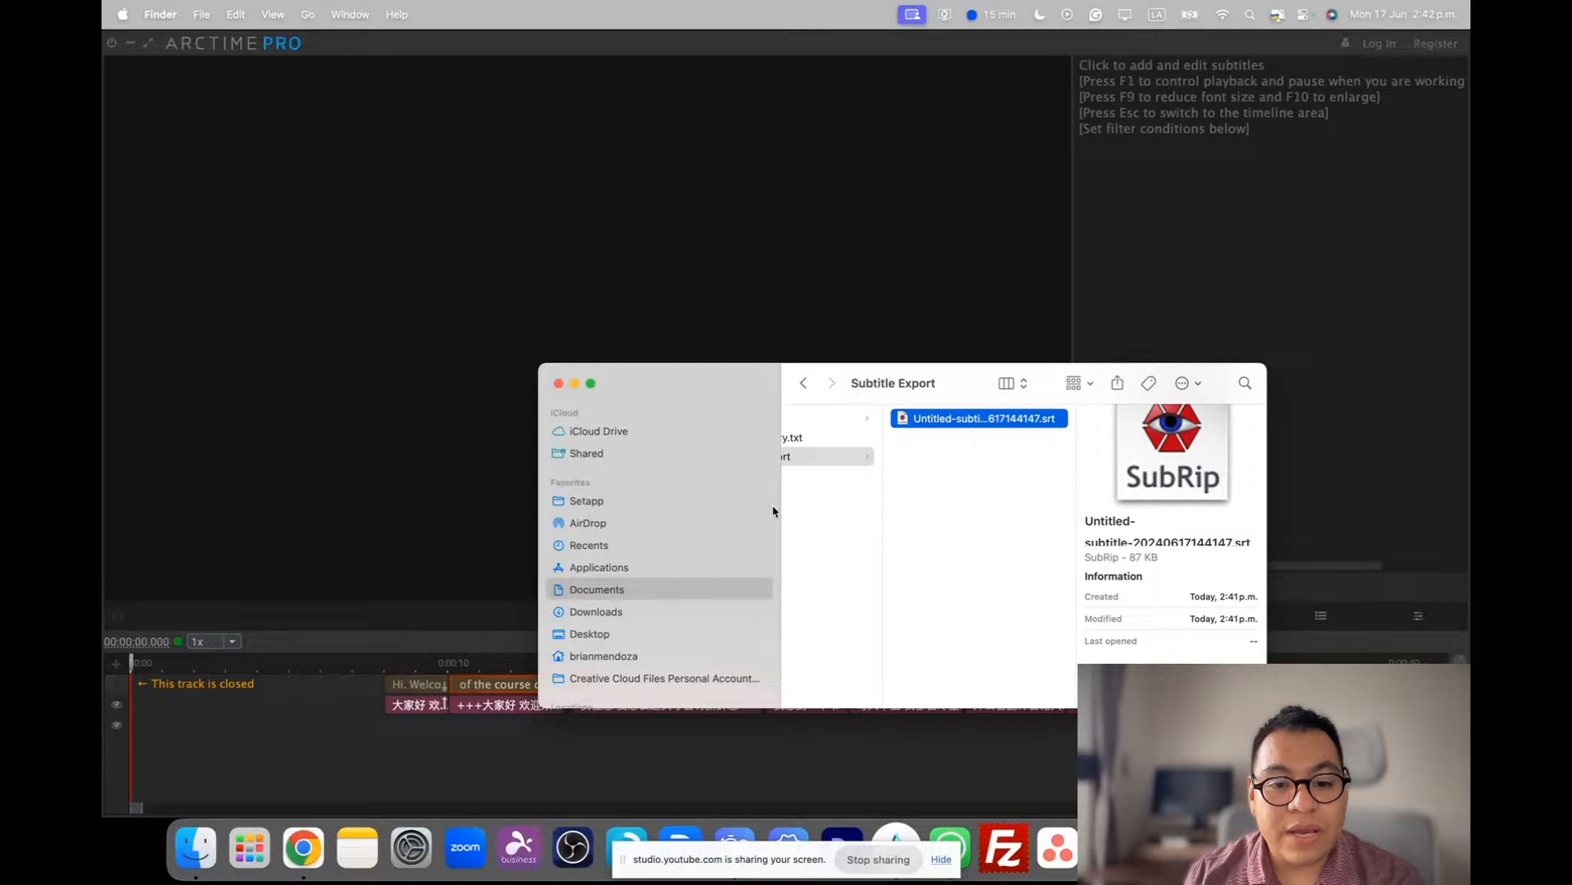
- Transfer the exported Untitled-subtitle-20240617144147.srt file to the Sources folder on the Desktop
{"action": "scroll", "coordinate": [891, 495], "scroll_direction": "left", "scroll_amount": 5}
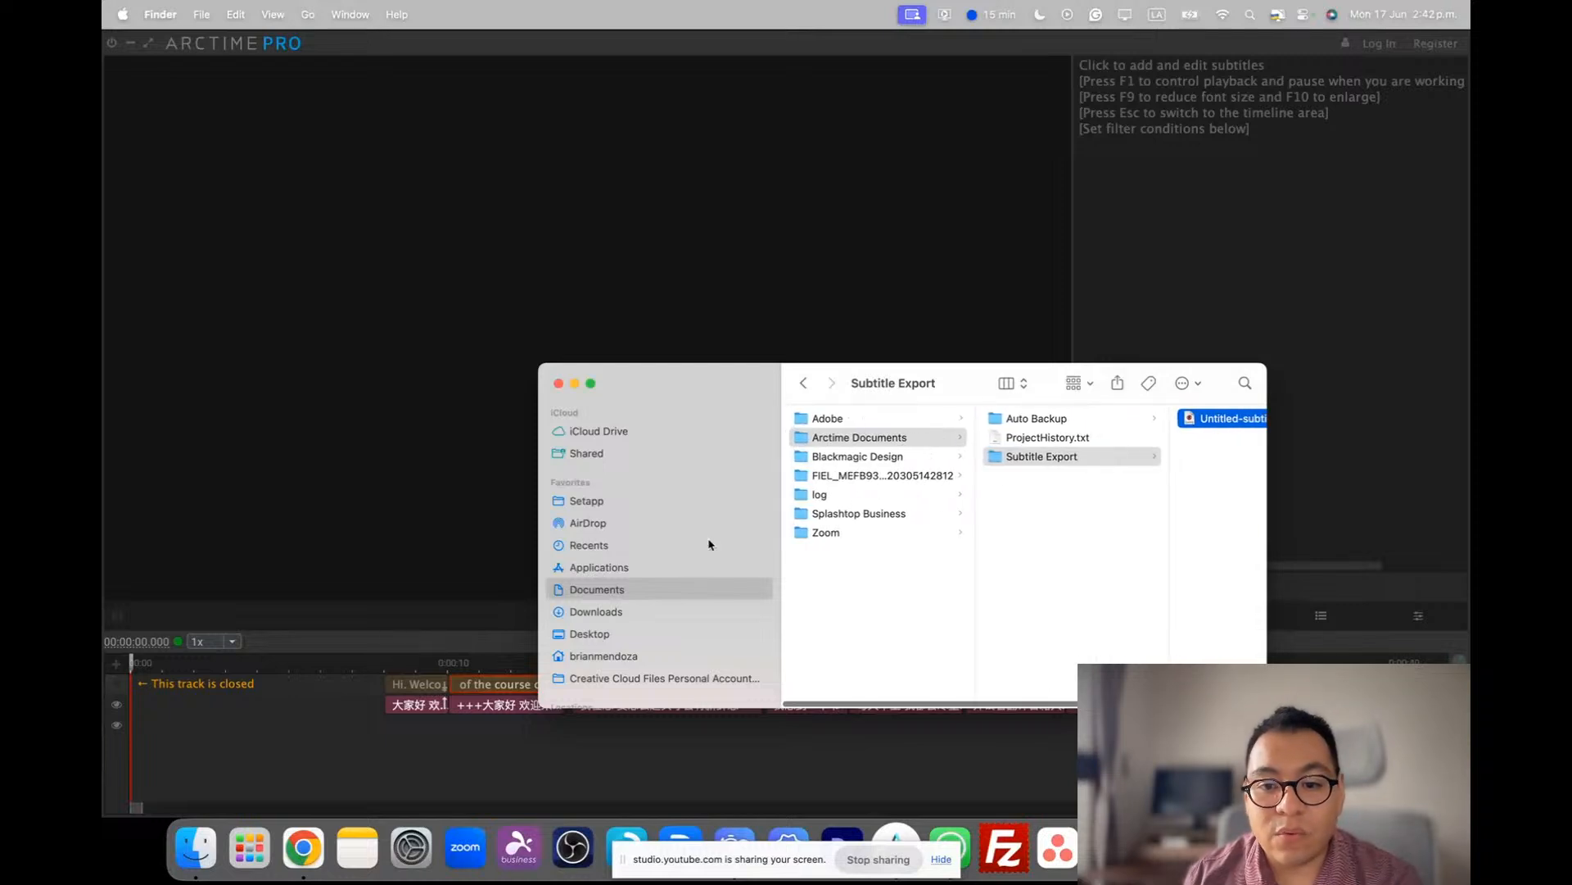
{"action": "left_click", "coordinate": [600, 611]}
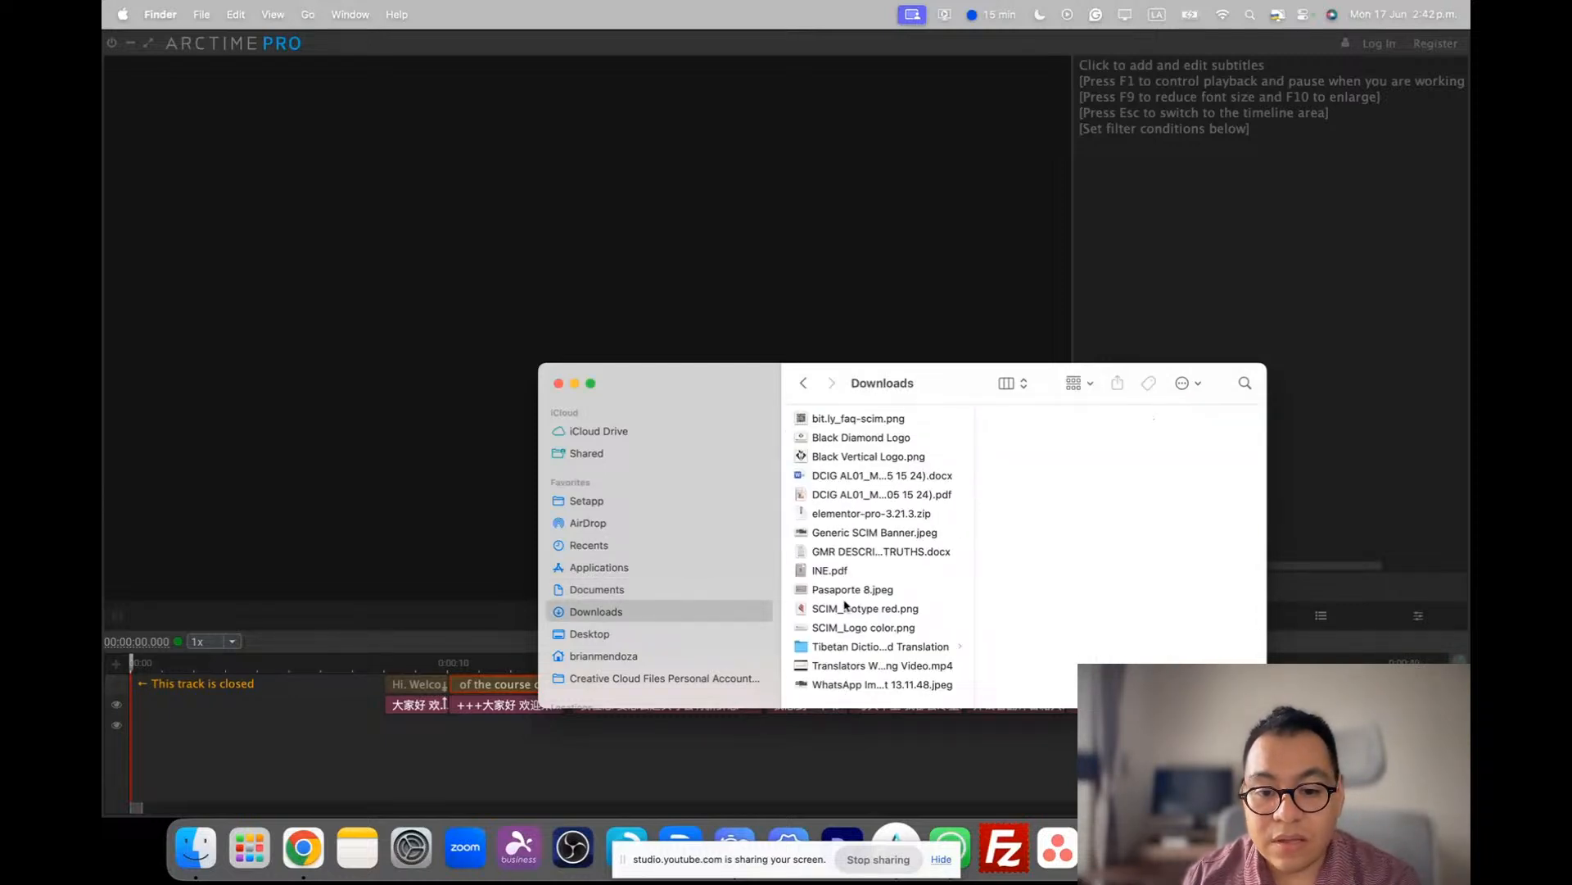
{"action": "left_click", "coordinate": [664, 632]}
{"action": "double_click", "coordinate": [868, 575]}
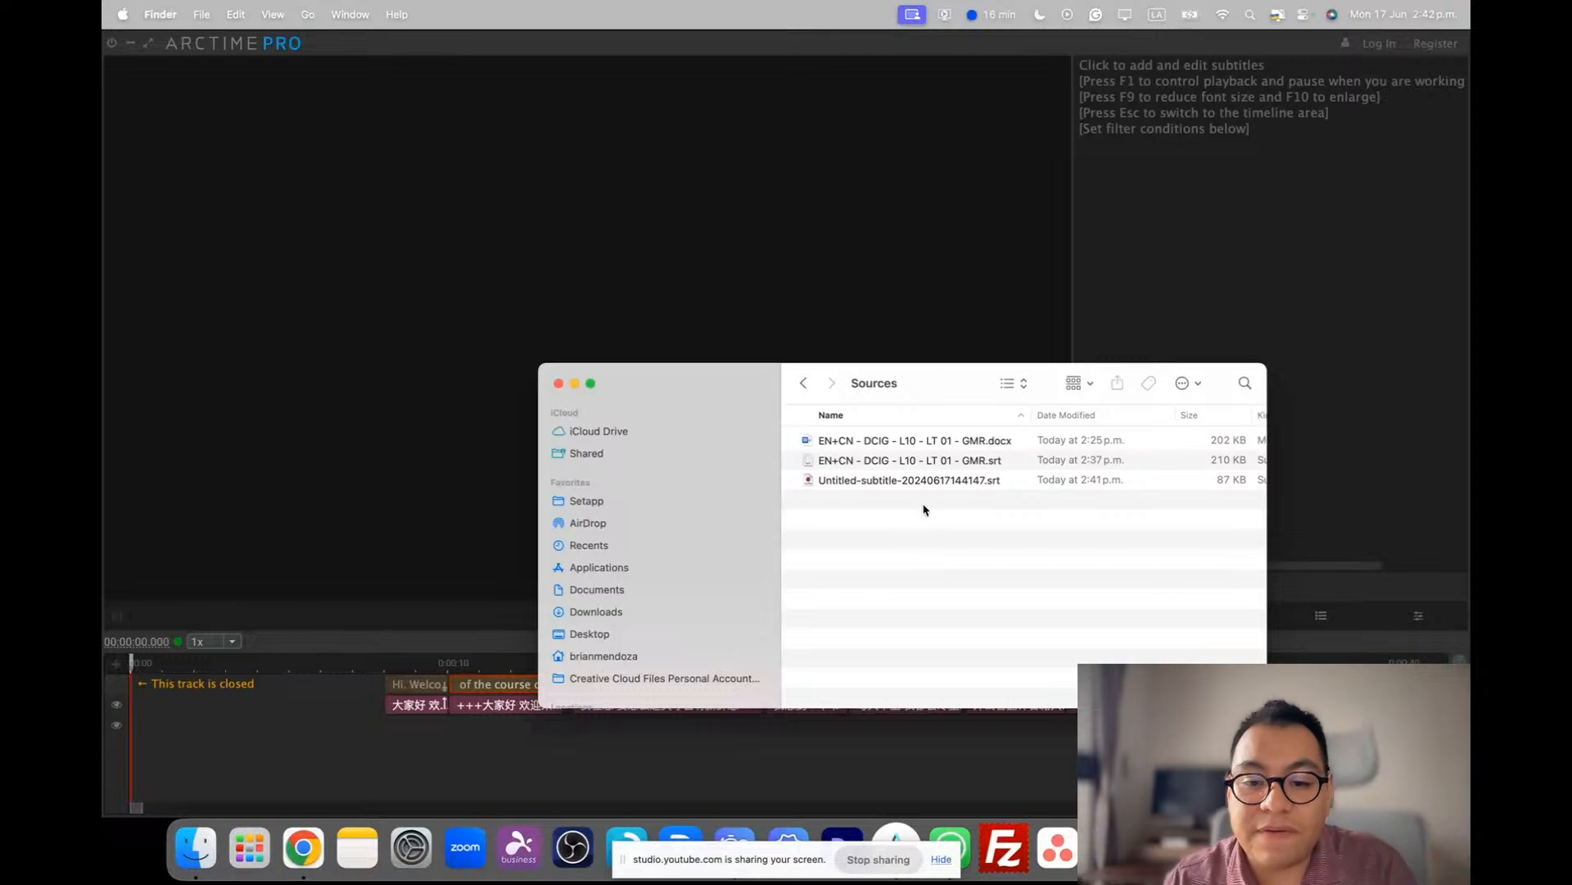
- Rename the exported Untitled-subtitle-20240617144147.srt file as CN - DCIG - L10 - LT 01 - GMR.srt, based on the bilingual file's name
{"action": "left_click", "coordinate": [891, 465]}
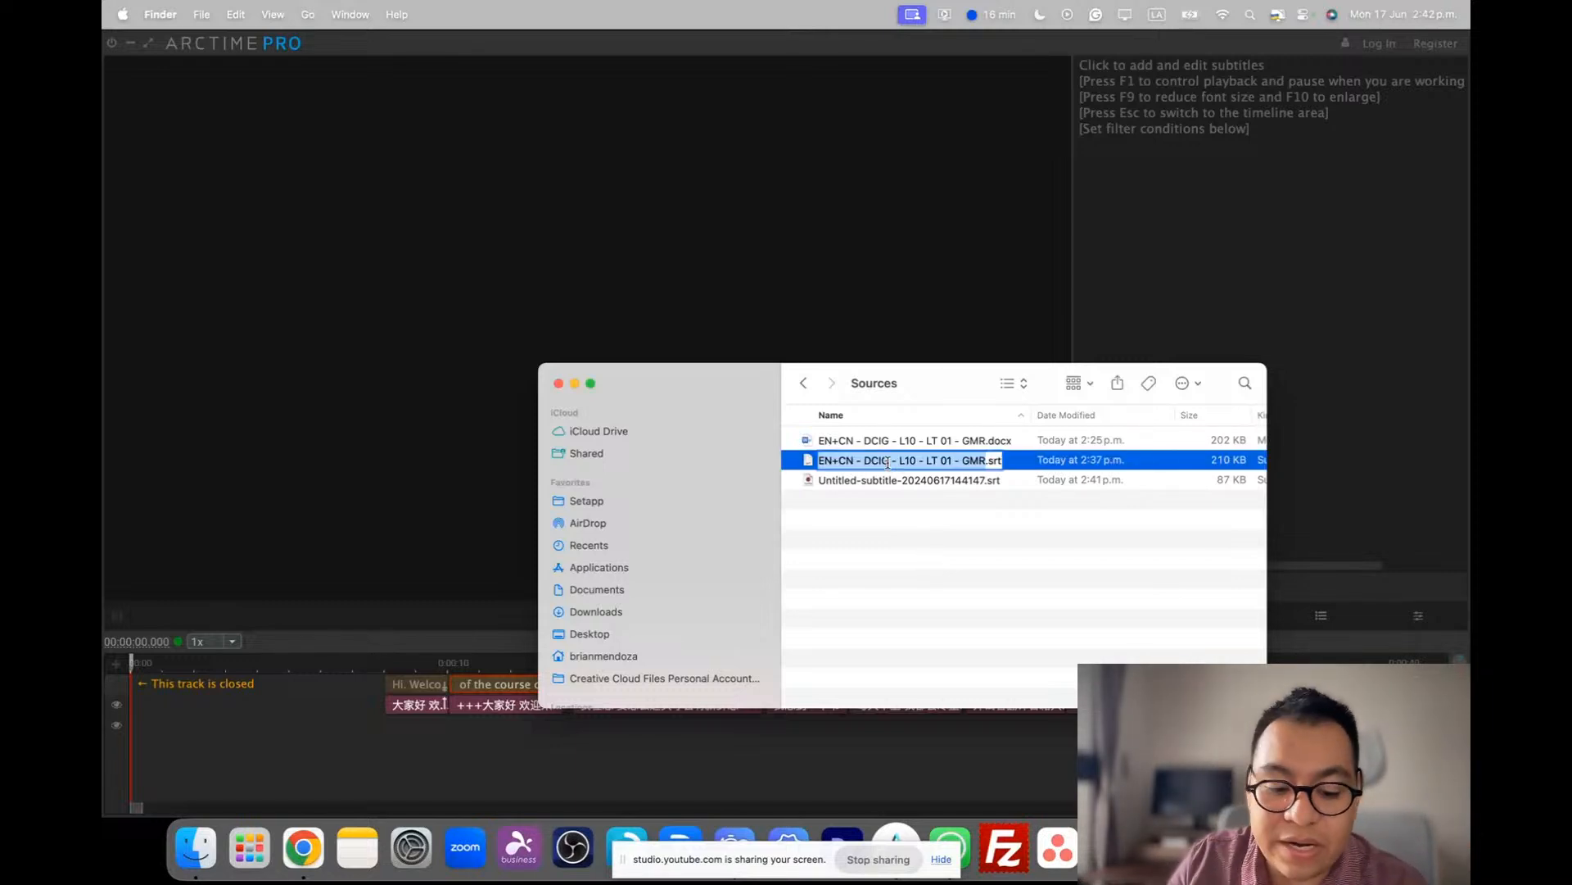
{"action": "left_click", "coordinate": [914, 479]}
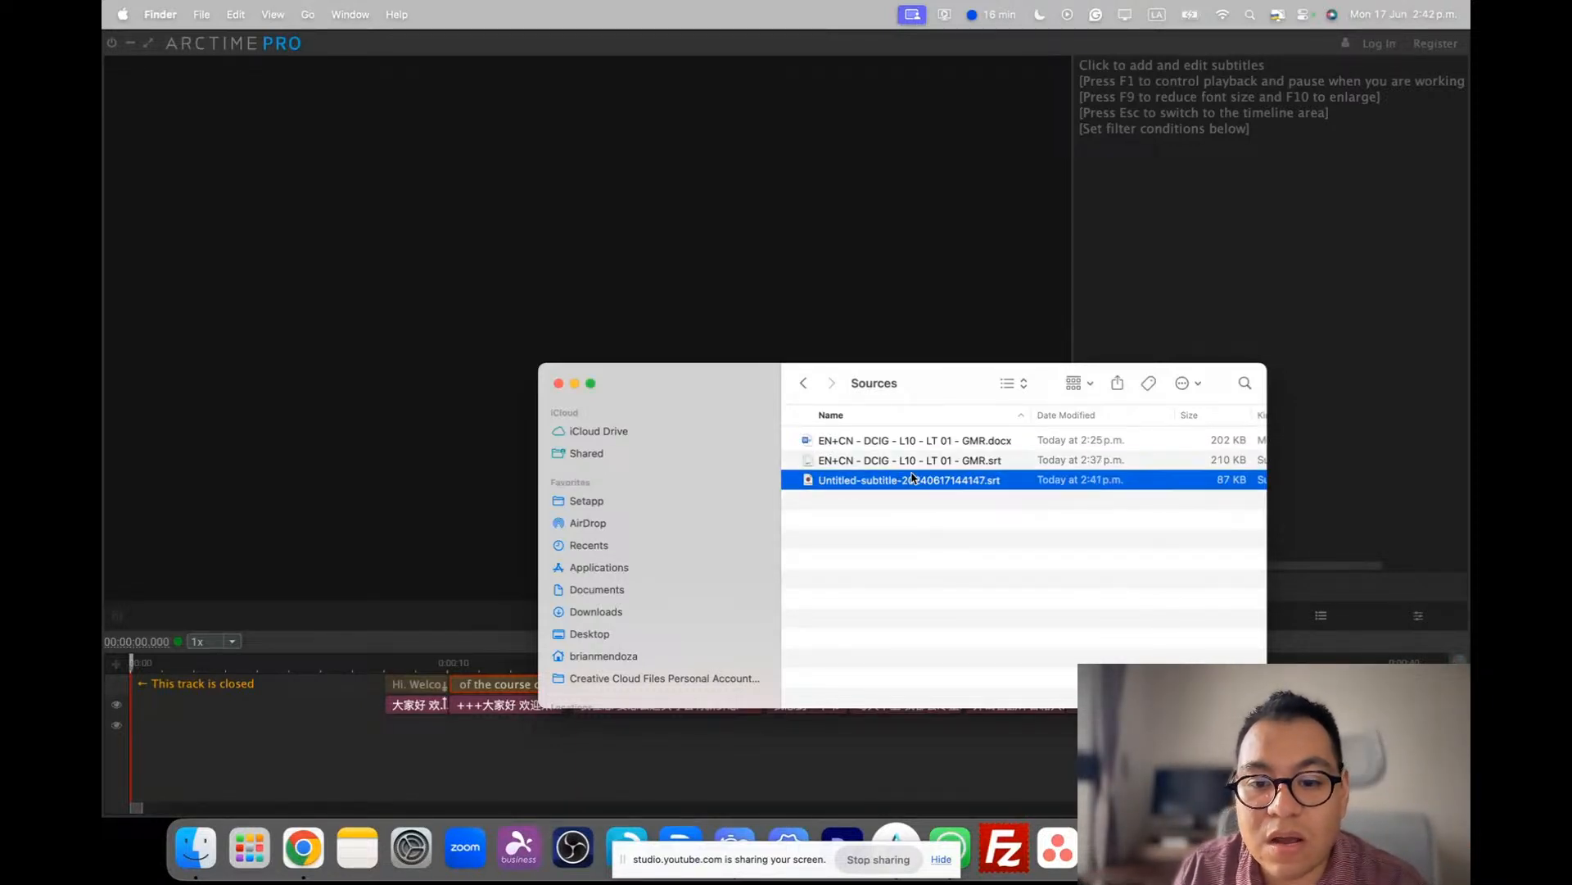
{"action": "key", "text": "Return"}
{"action": "type", "text": "EN+CN - DCIG - L10 - LT 01 - GMR"}
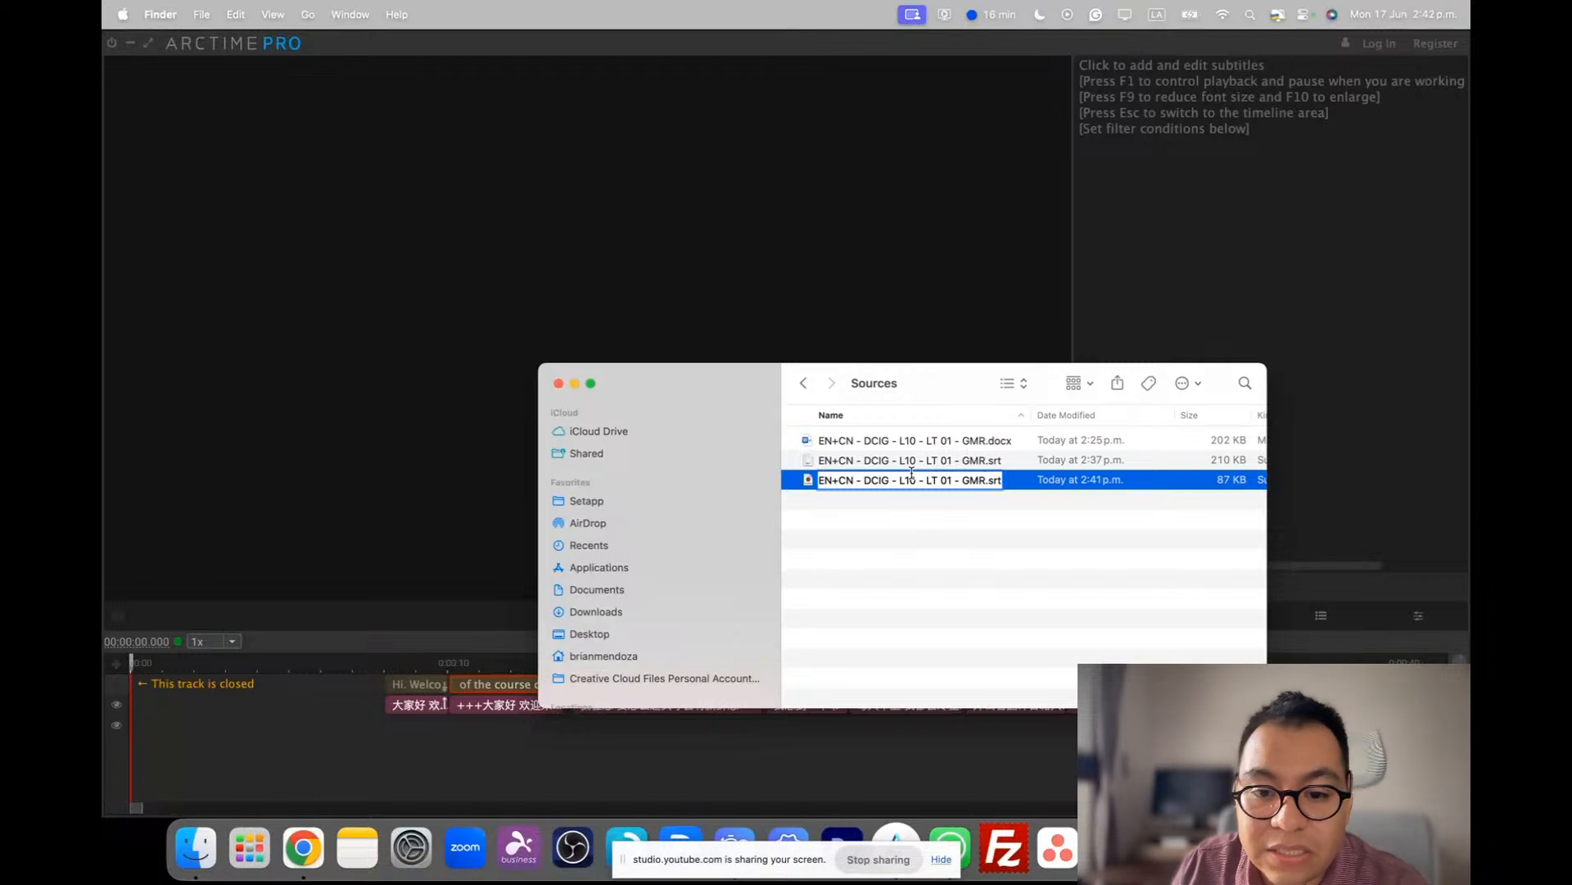
{"action": "left_click", "coordinate": [840, 481]}
{"action": "key", "text": "BackSpace"}
{"action": "key", "text": "BackSpace"}
{"action": "key", "text": "BackSpace"}
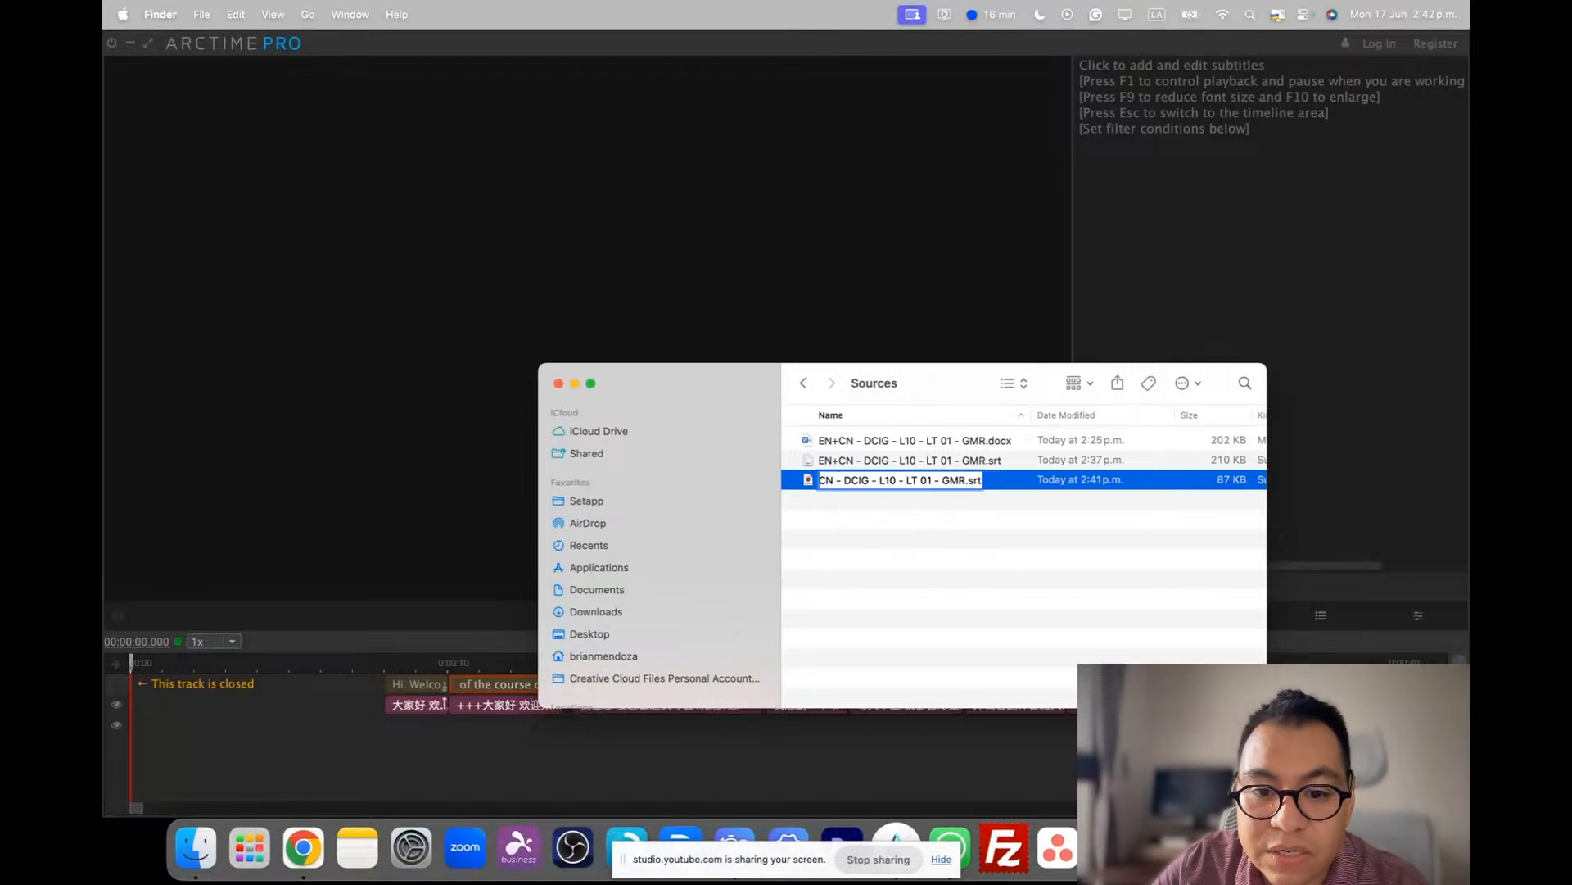
{"action": "key", "text": "Return"}
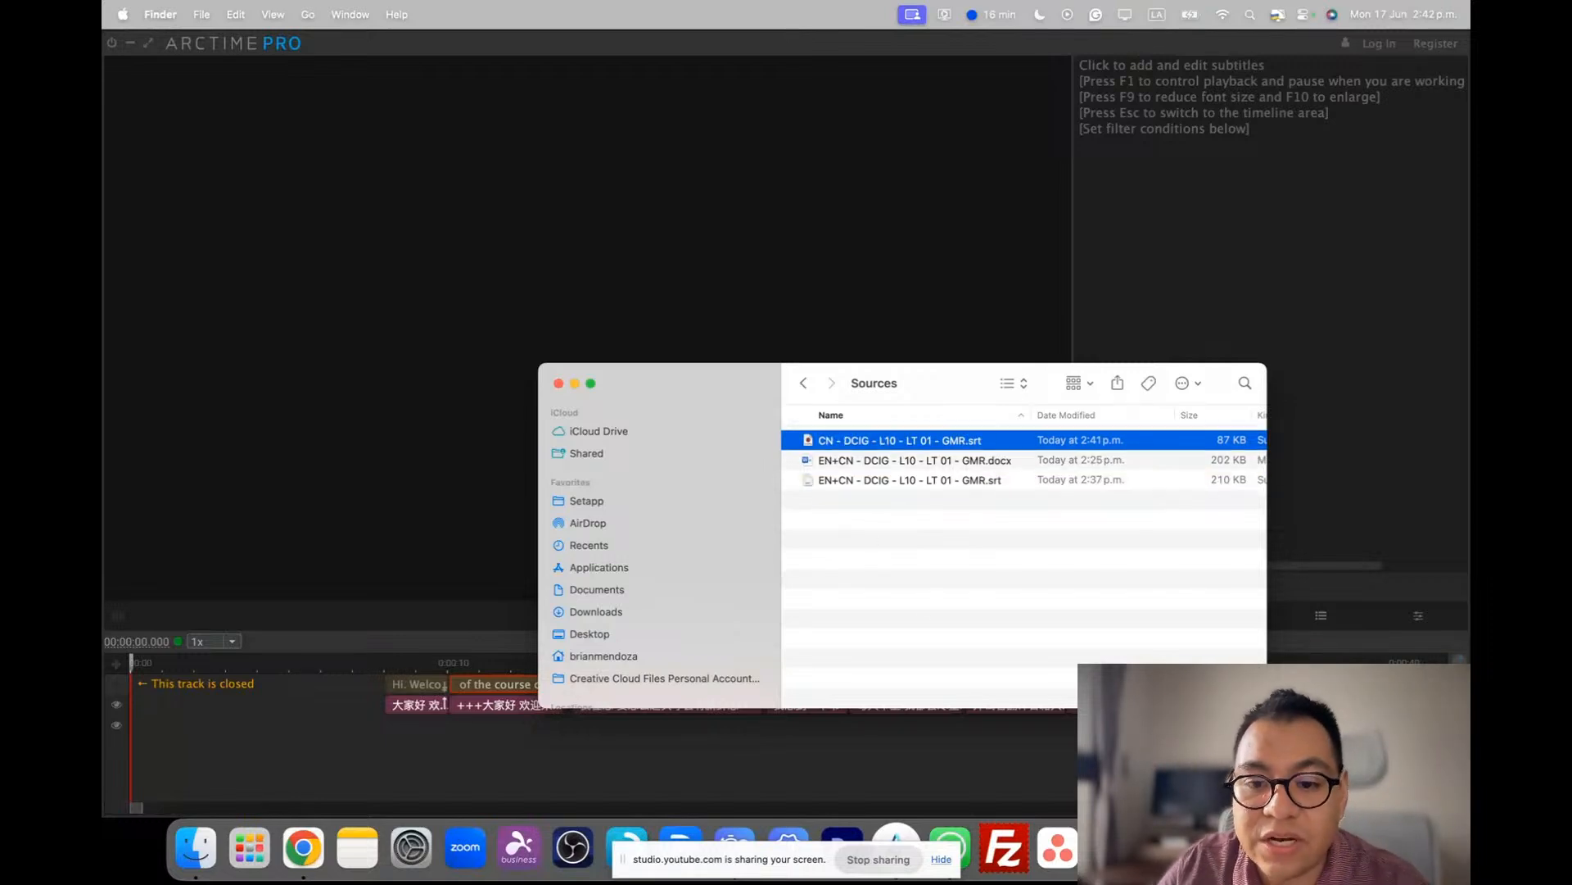
- Open CN - DCIG - L10 - LT 01 - GMR.srt in Aegisub and look through its subtitle lines
{"action": "double_click", "coordinate": [950, 443]}
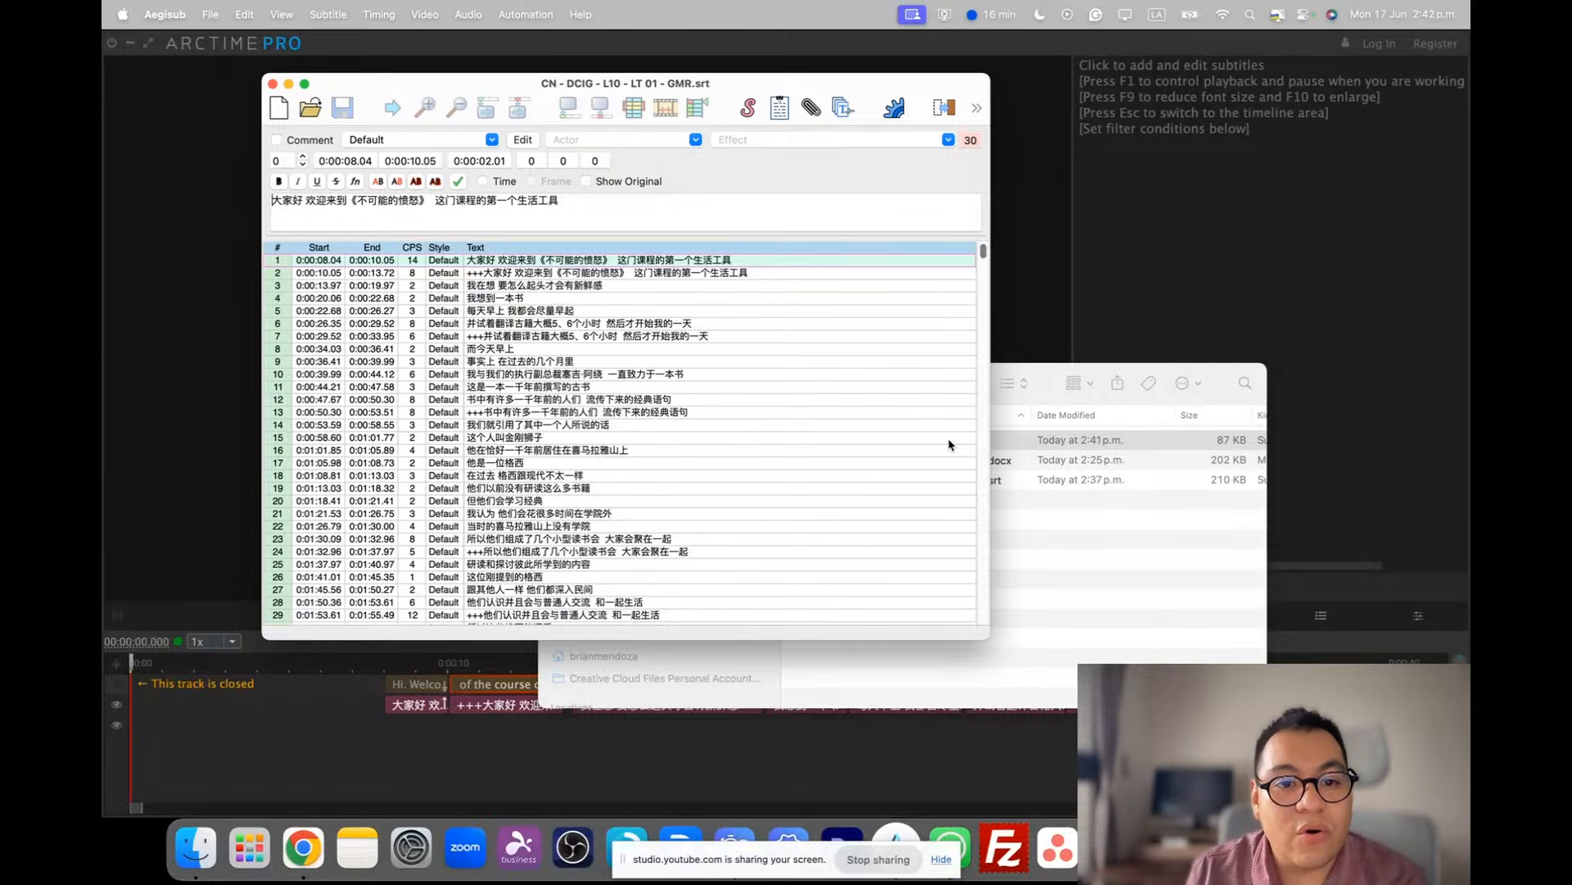
{"action": "scroll", "coordinate": [659, 439], "scroll_direction": "down", "scroll_amount": 20}
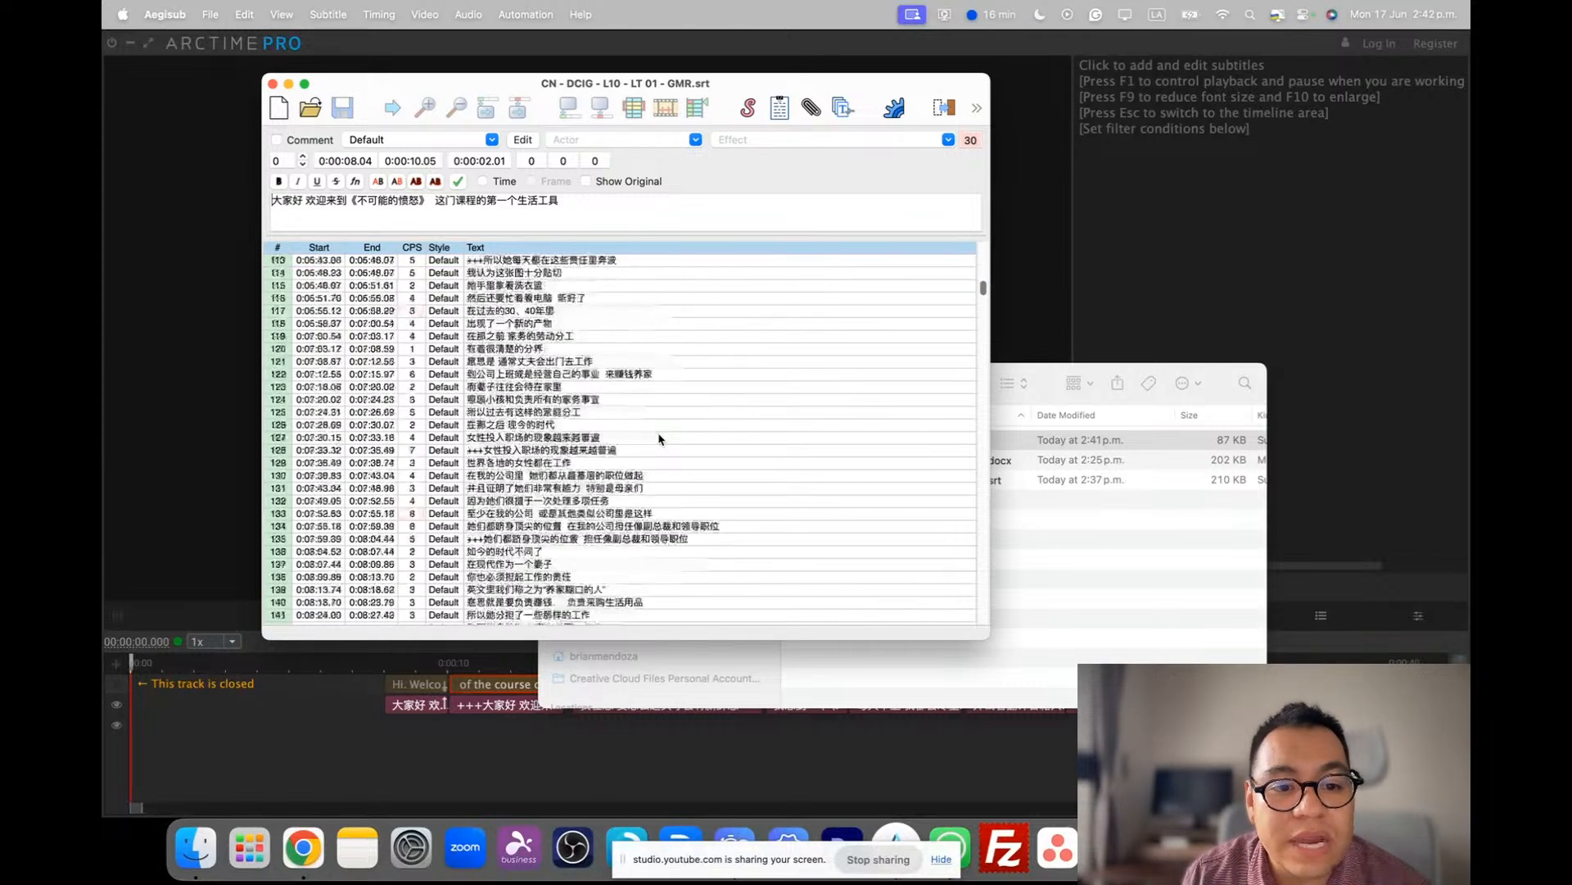
{"action": "scroll", "coordinate": [659, 439], "scroll_direction": "up", "scroll_amount": 20}
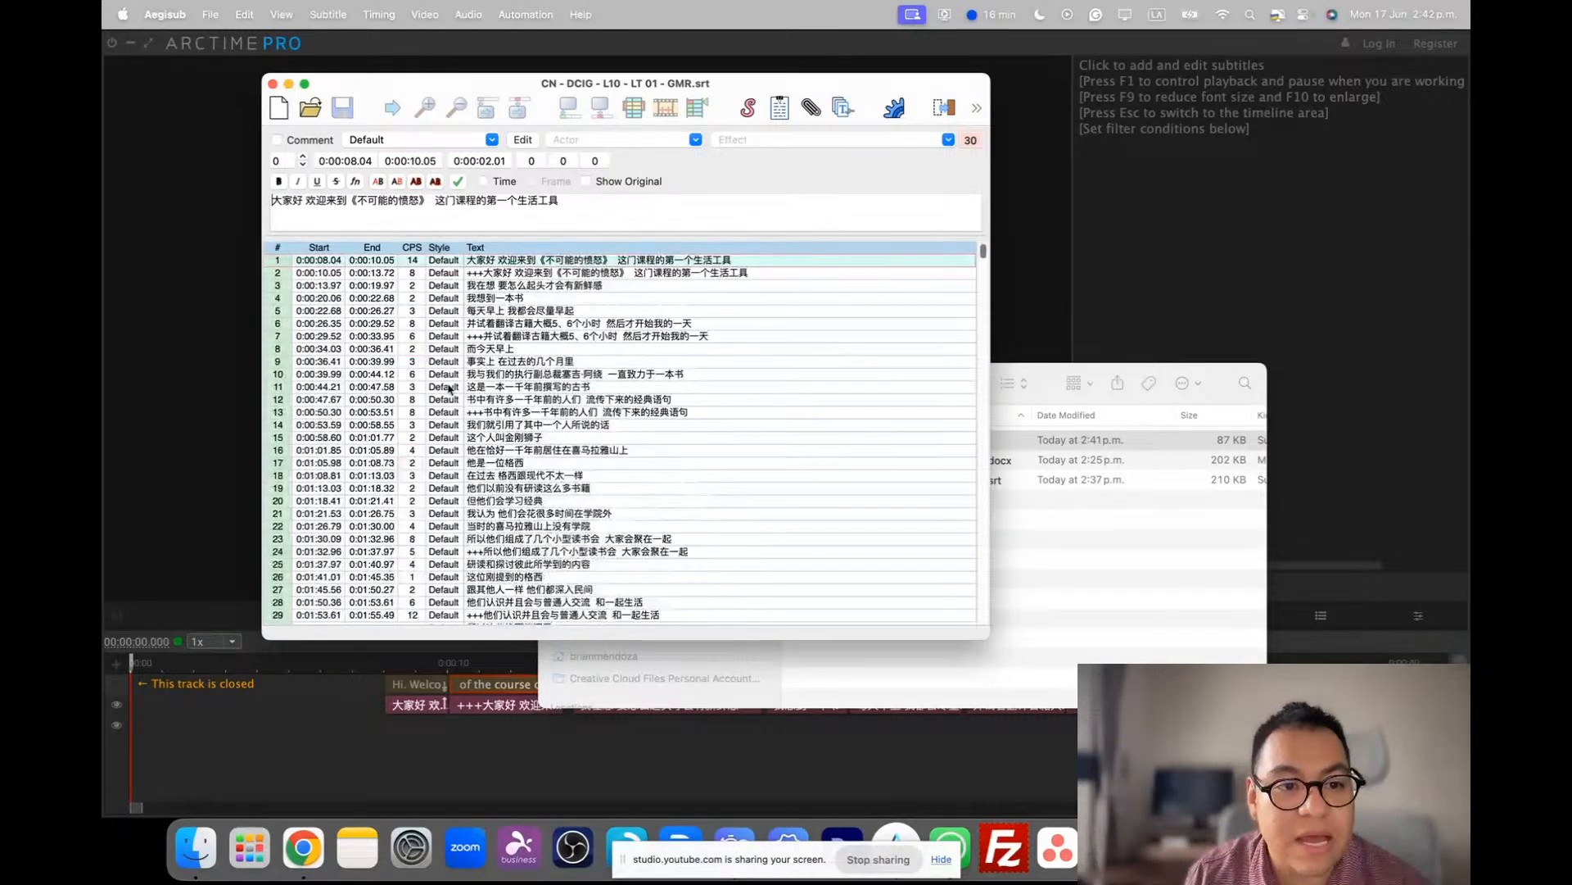
- Quit Arctime Pro without saving the project, and free up memory through the CleanMyMac alert
{"action": "left_click", "coordinate": [127, 103]}
{"action": "left_click", "coordinate": [112, 45]}
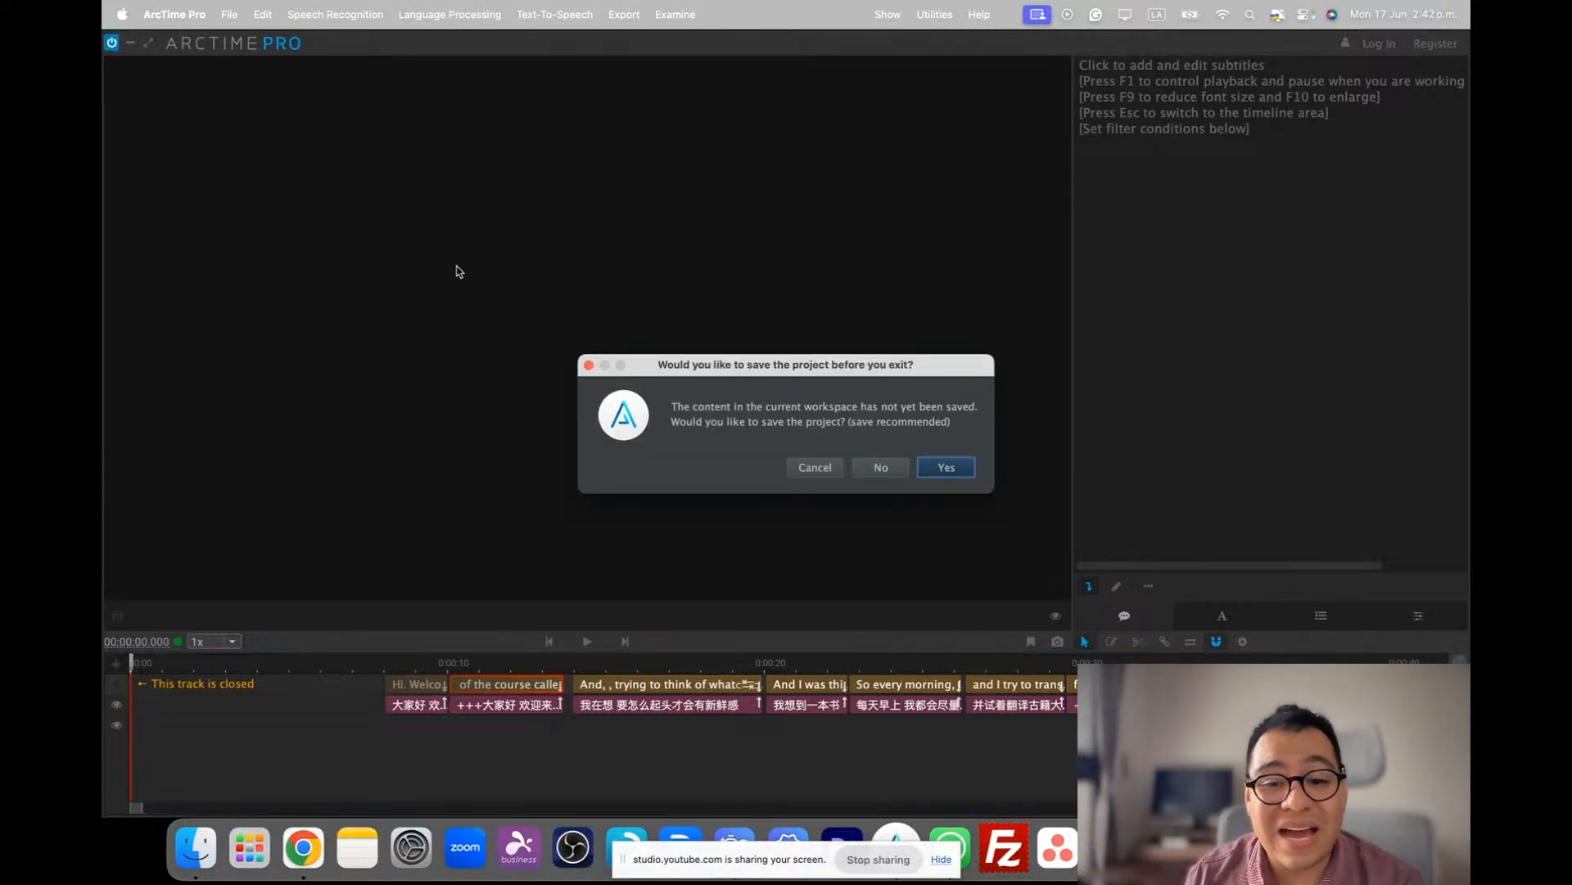
{"action": "left_click", "coordinate": [882, 468]}
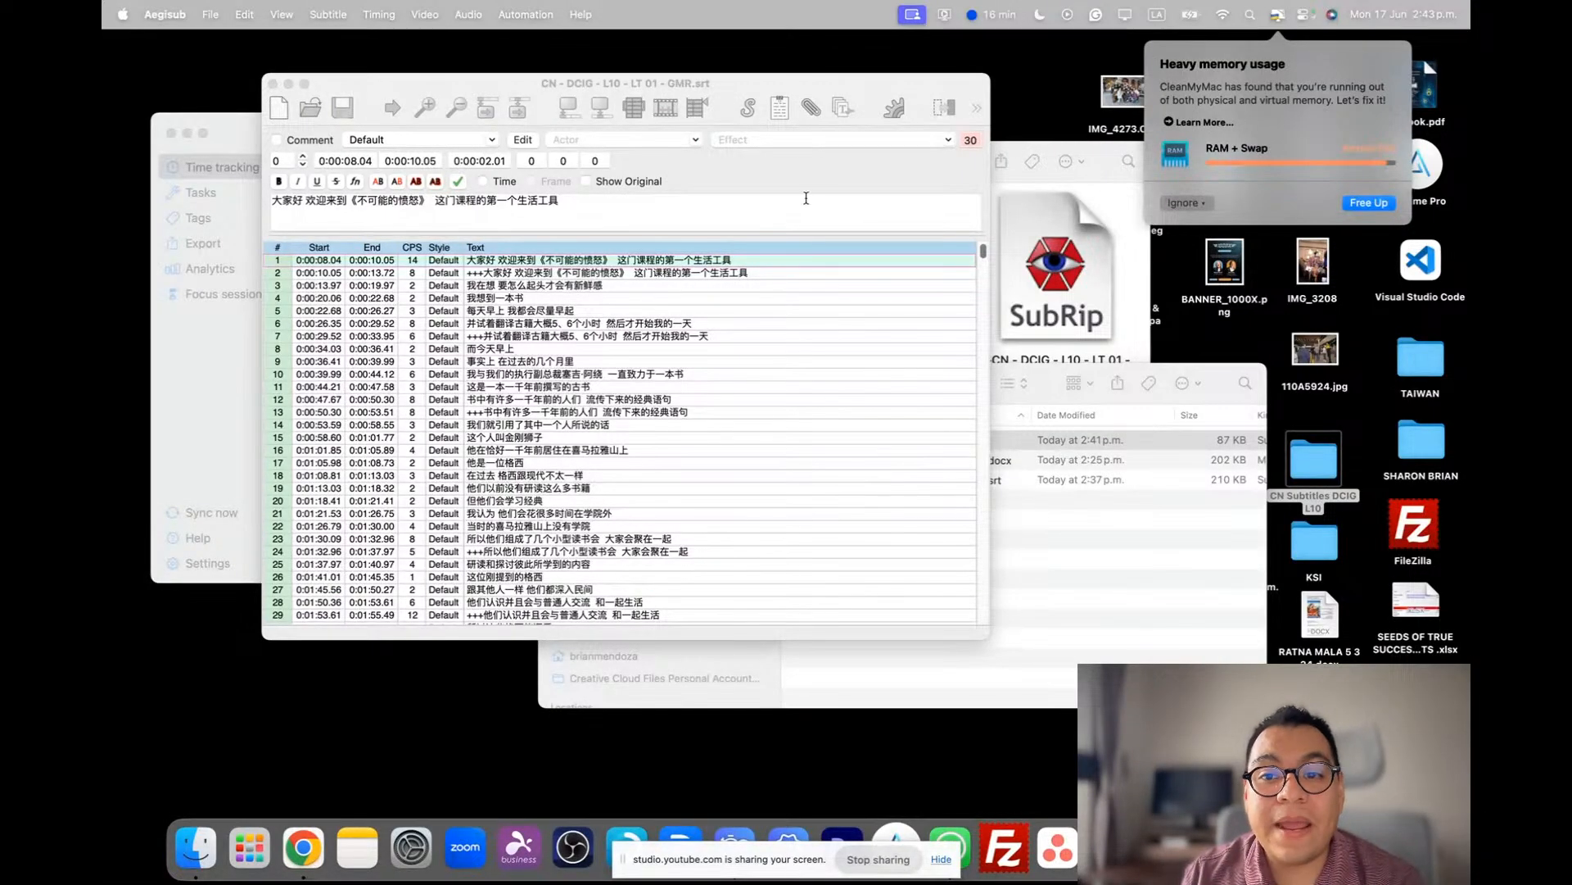
{"action": "left_click", "coordinate": [1373, 205]}
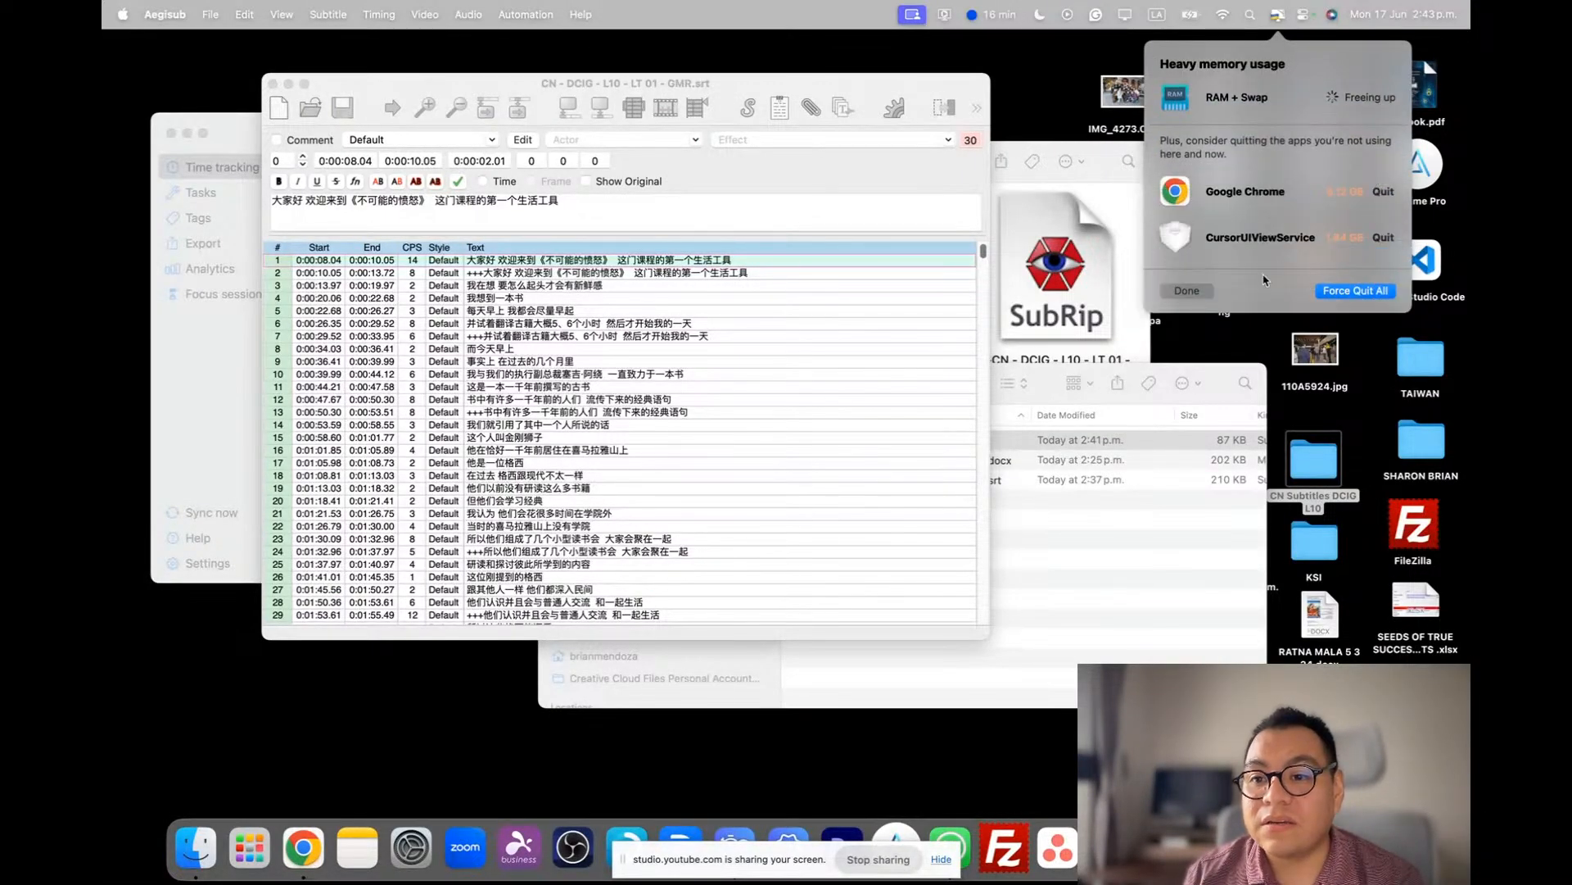
{"action": "left_click", "coordinate": [1205, 294]}
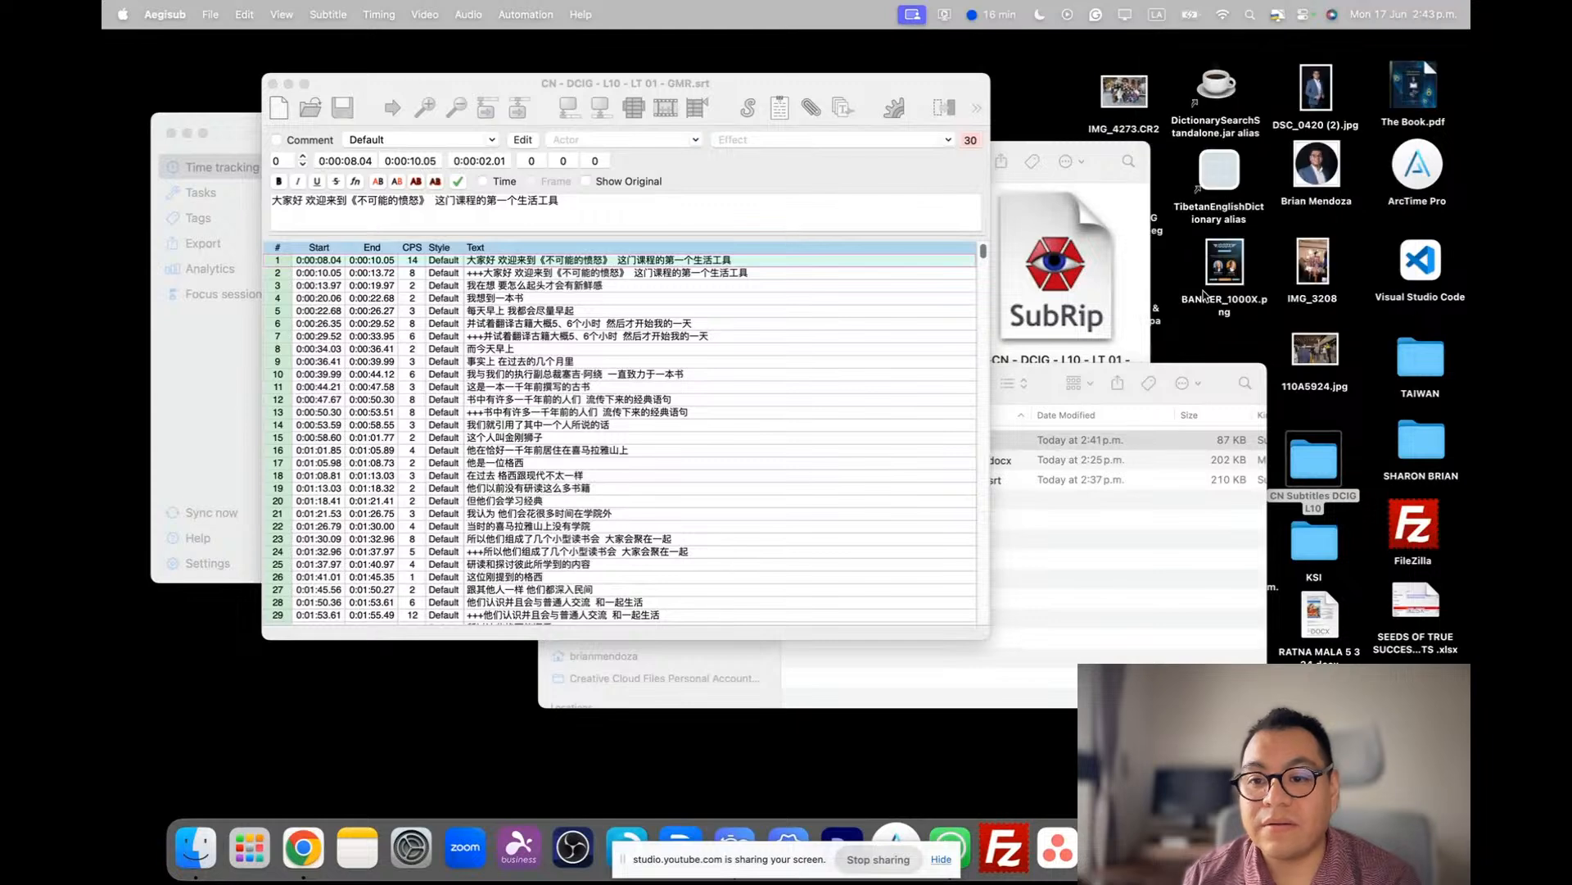
- Enlarge the Aegisub window and reposition it so the subtitle grid takes up most of the screen
{"action": "left_click_drag", "start_coordinate": [393, 96], "coordinate": [350, 83]}
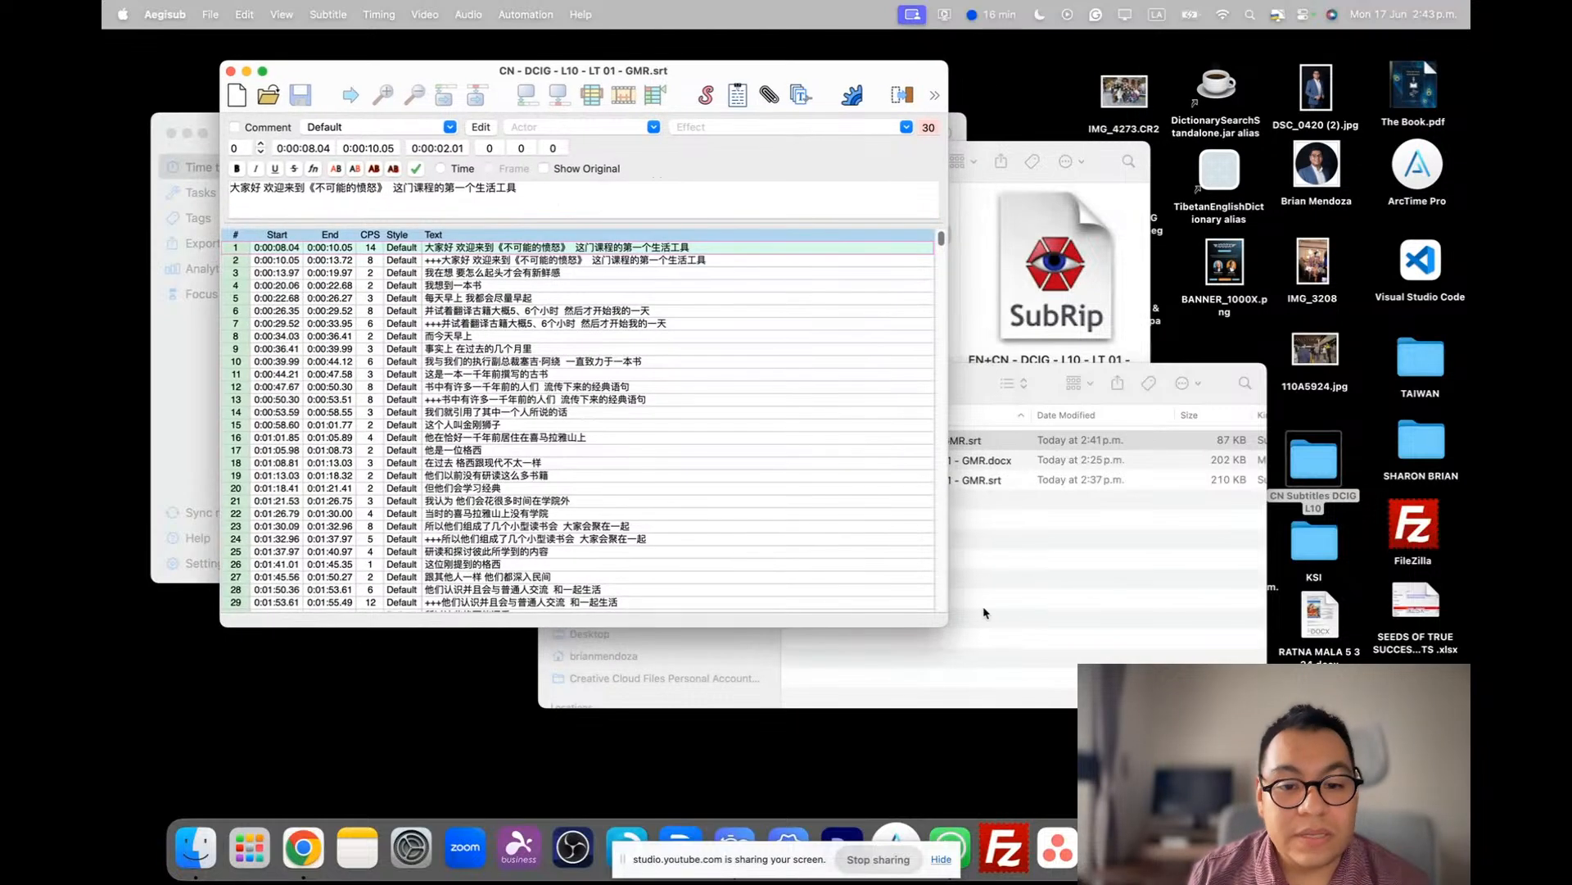
{"action": "left_click_drag", "start_coordinate": [952, 629], "coordinate": [1471, 816]}
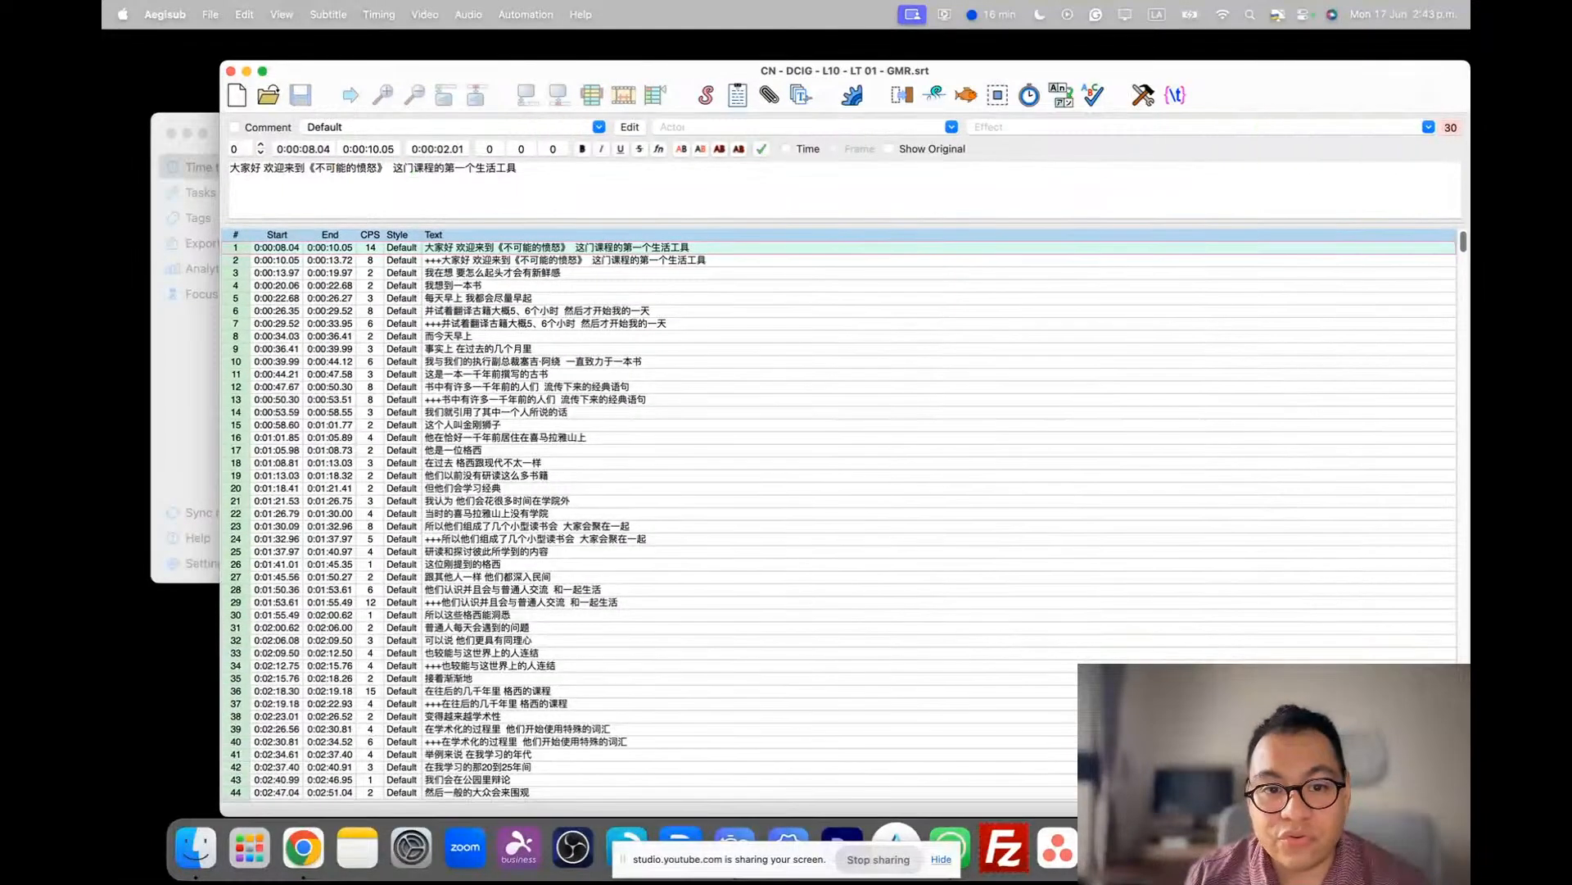
{"action": "left_click_drag", "start_coordinate": [667, 72], "coordinate": [600, 31]}
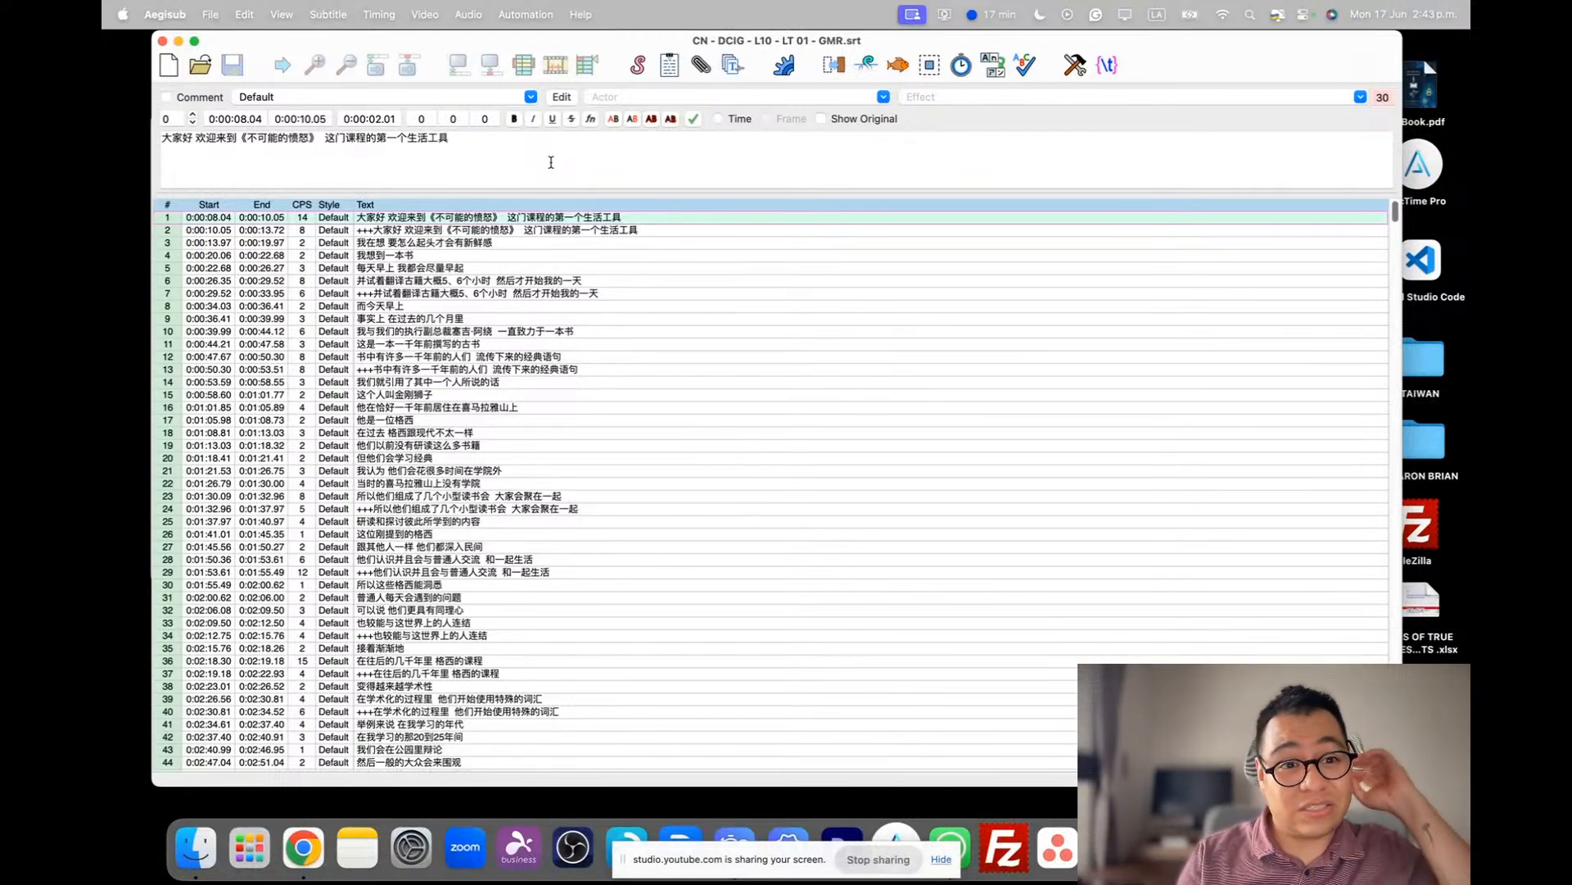
- Try adding the placeholder text "lsafjaslfjsldk" at the end of the first subtitle line and remove it again
{"action": "left_click_drag", "start_coordinate": [502, 148], "coordinate": [167, 127]}
{"action": "left_click", "coordinate": [620, 141]}
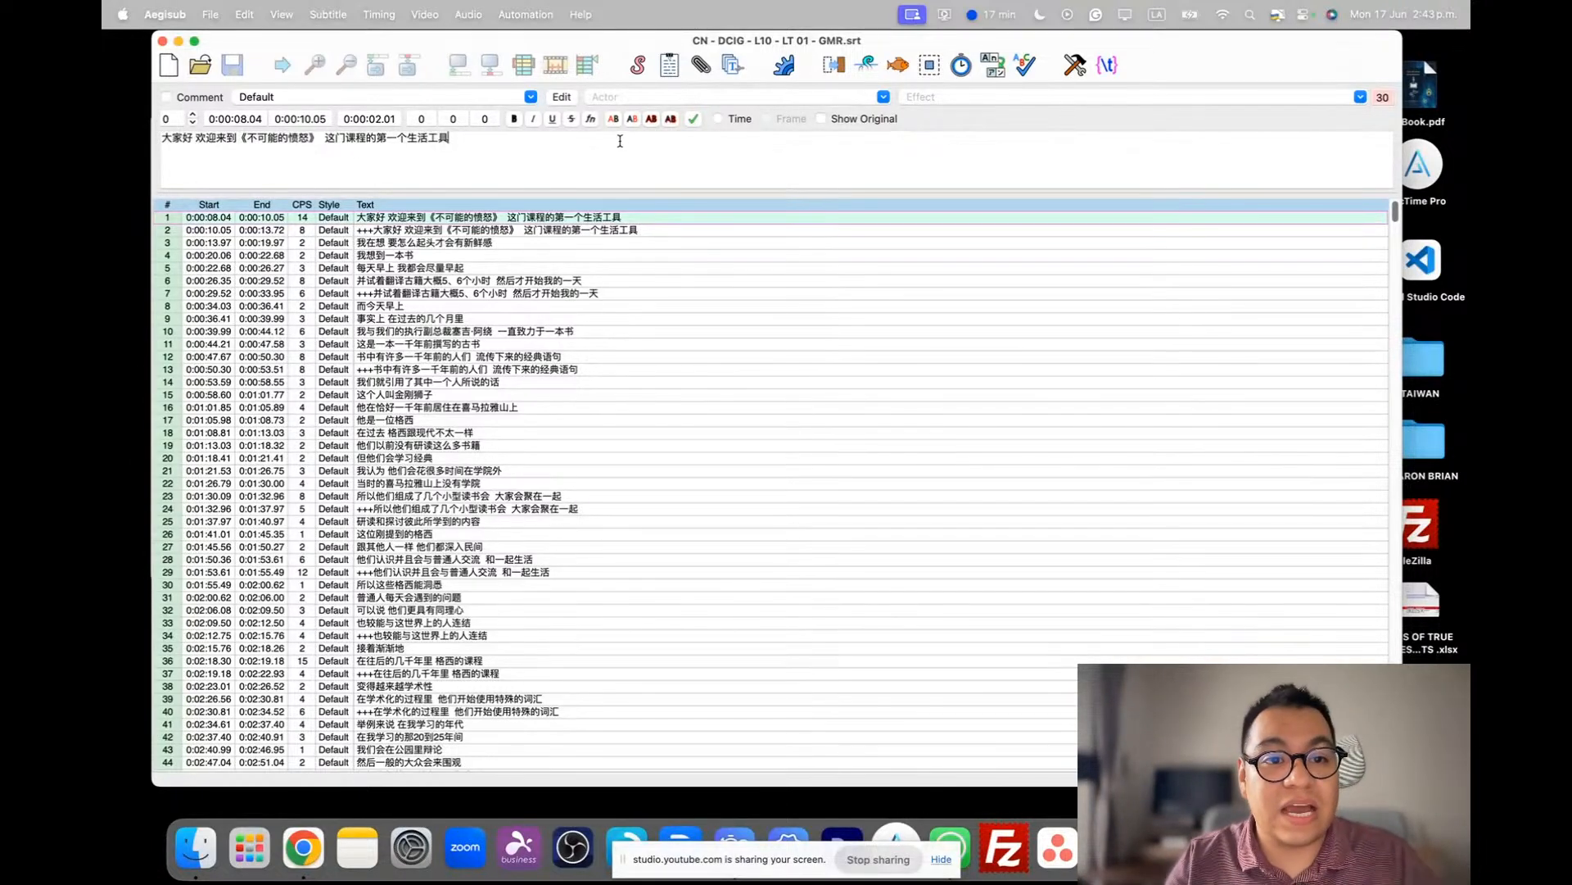
{"action": "type", "text": "lsafjaslfjsldk"}
{"action": "key", "text": "BackSpace"}
{"action": "key", "text": "BackSpace"}
{"action": "key", "text": "BackSpace"}
{"action": "key", "text": "BackSpace"}
{"action": "key", "text": "BackSpace"}
{"action": "key", "text": "BackSpace"}
{"action": "key", "text": "BackSpace"}
{"action": "key", "text": "BackSpace"}
{"action": "key", "text": "BackSpace"}
{"action": "key", "text": "BackSpace"}
{"action": "key", "text": "BackSpace"}
{"action": "key", "text": "BackSpace"}
{"action": "key", "text": "BackSpace"}
{"action": "key", "text": "BackSpace"}
{"action": "key", "text": "BackSpace"}
{"action": "key", "text": "super+z"}
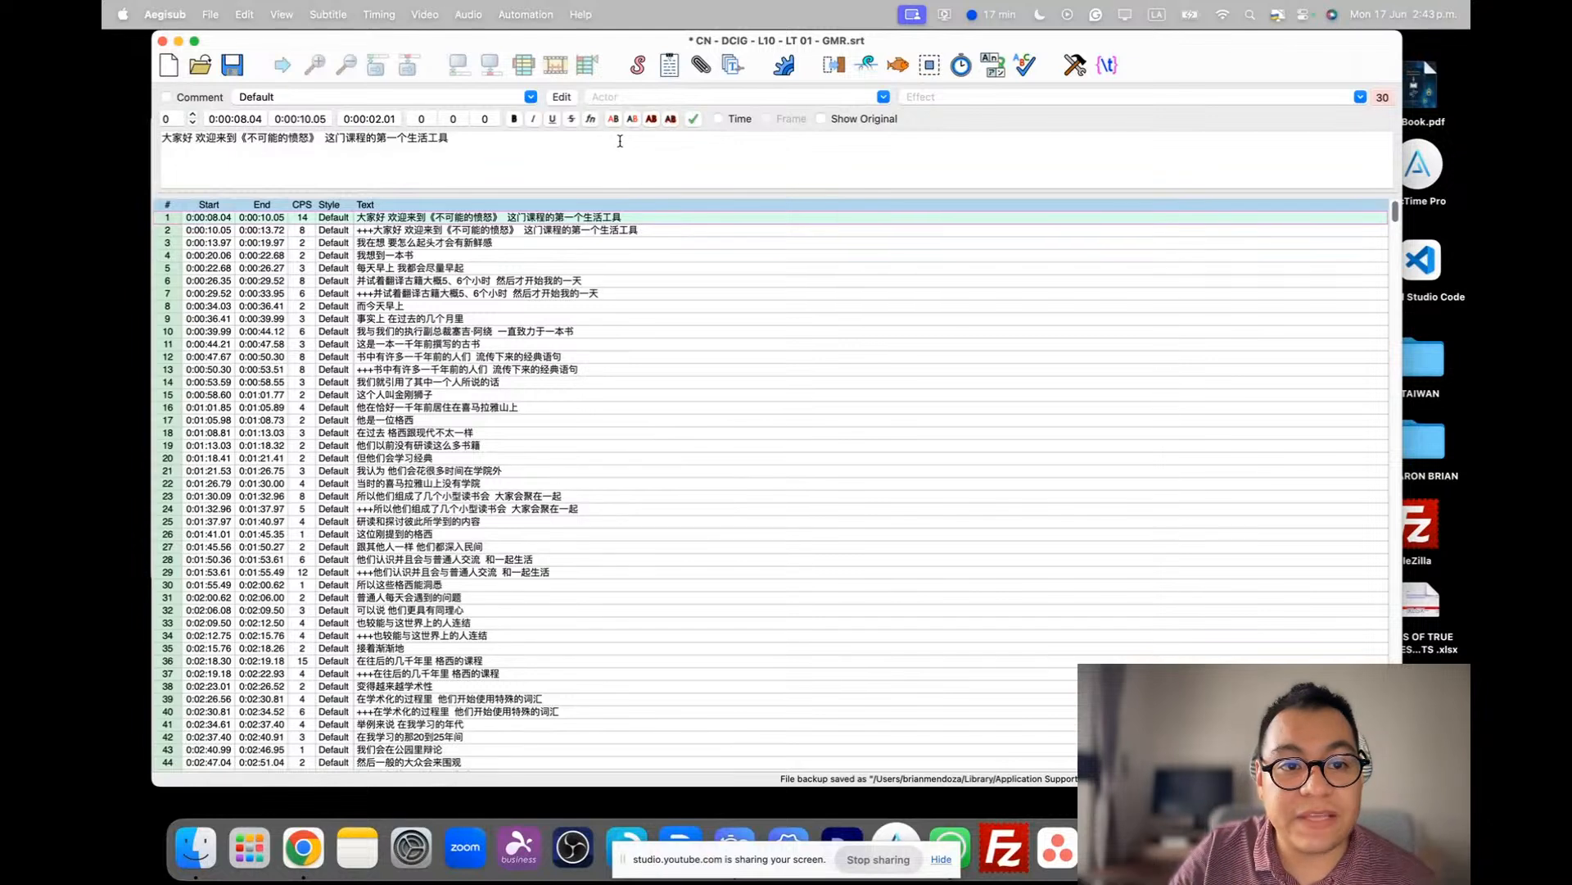
- Try adding a line break and a second row of placeholder text to the first subtitle line, and delete both
{"action": "key", "text": "shift+Return"}
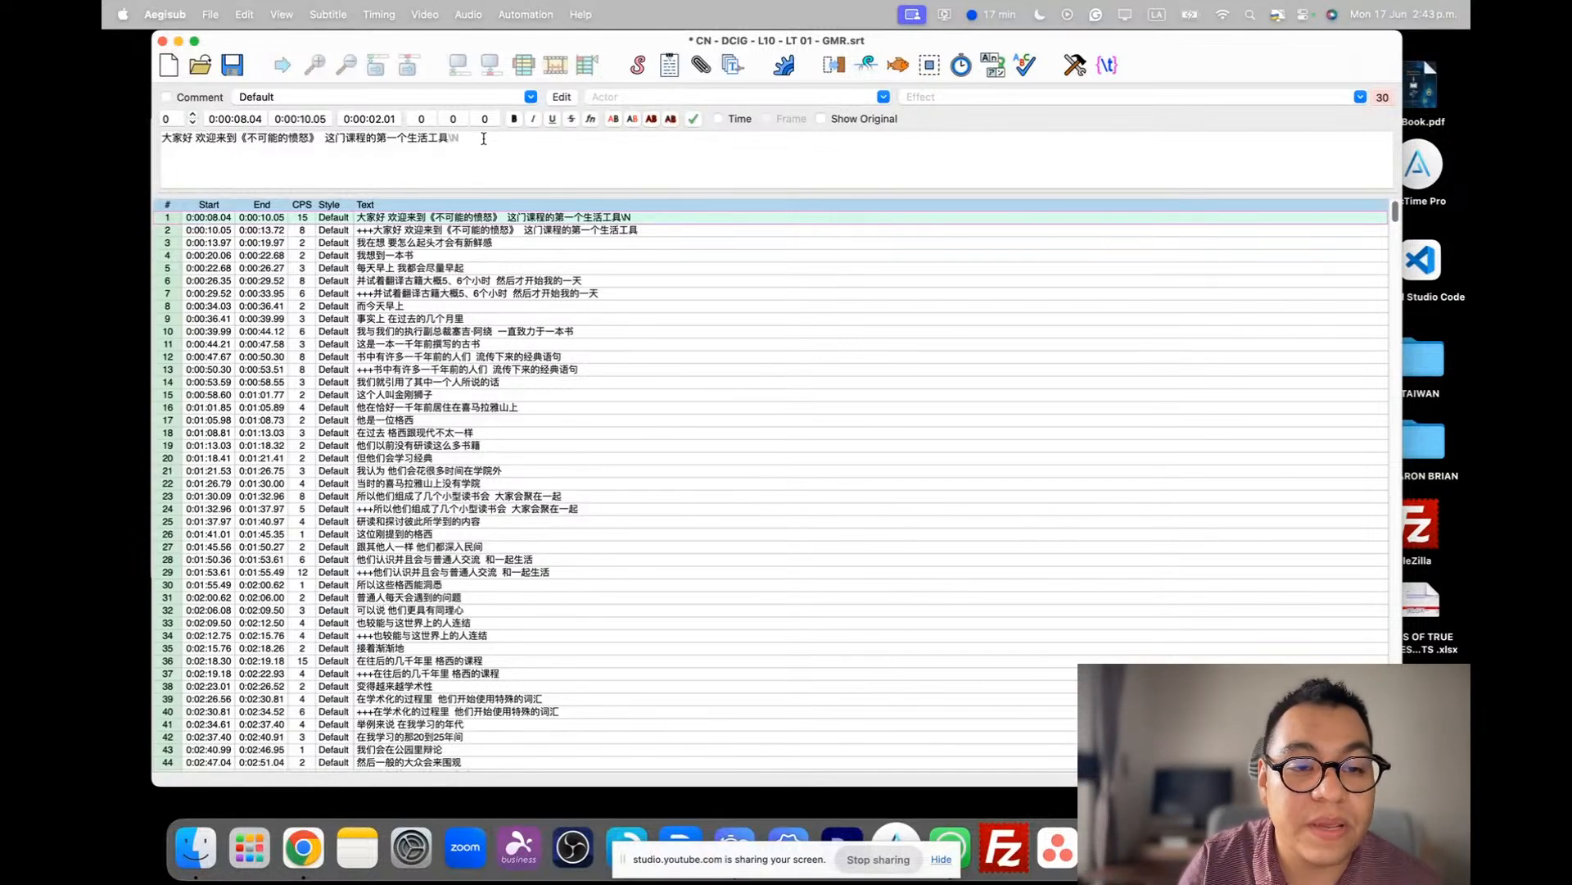
{"action": "type", "text": "lkasdjfñlkasjfñlasdkjfñadsk aksdjflsdka"}
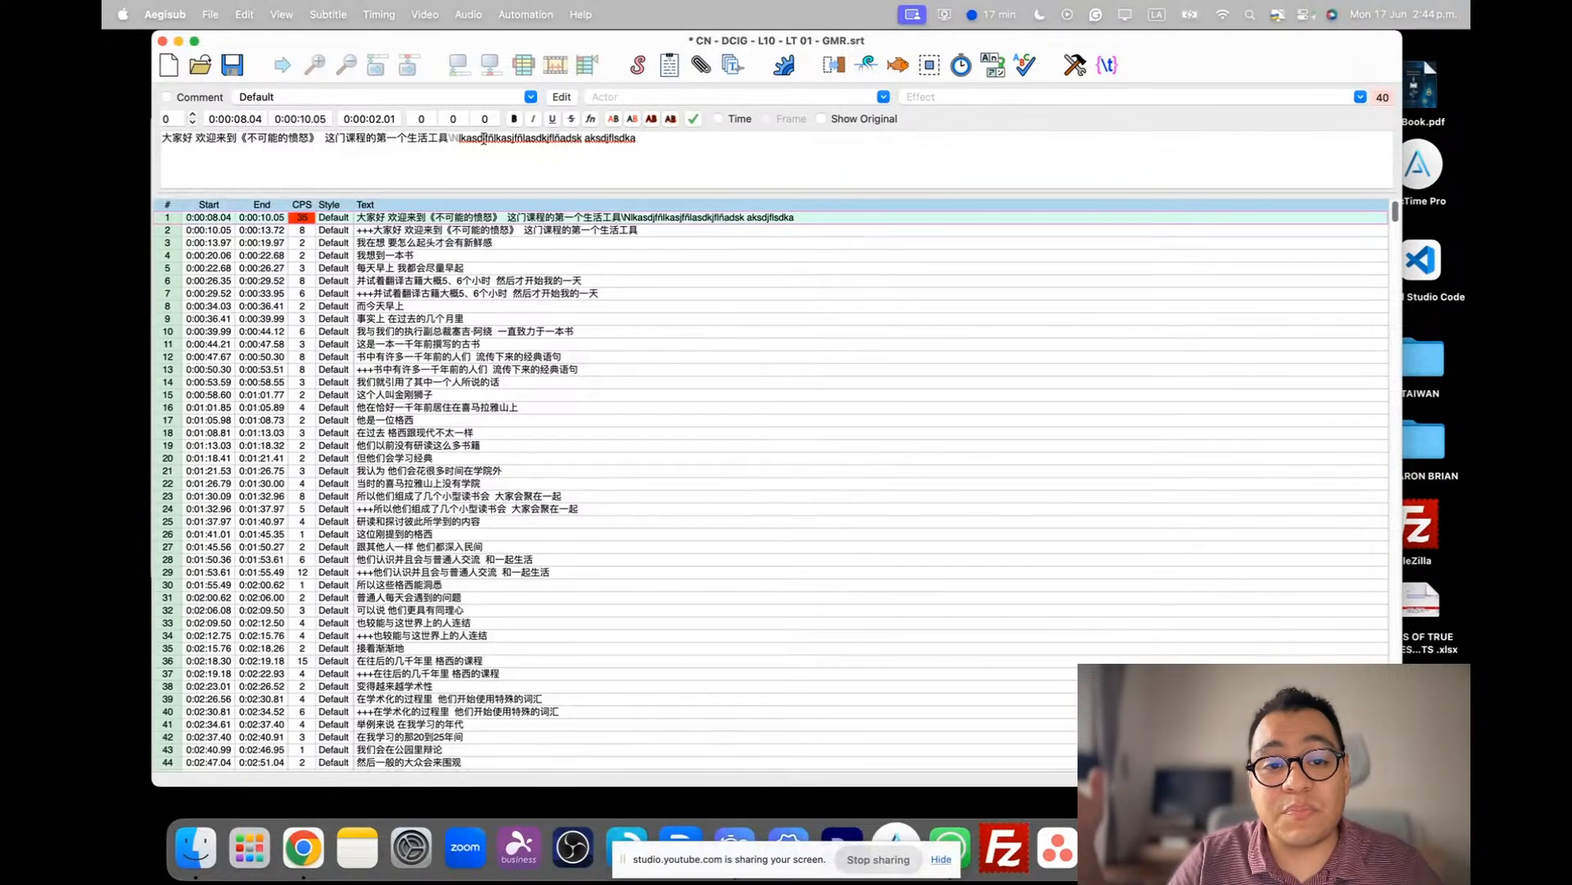
{"action": "left_click_drag", "start_coordinate": [459, 138], "coordinate": [727, 138]}
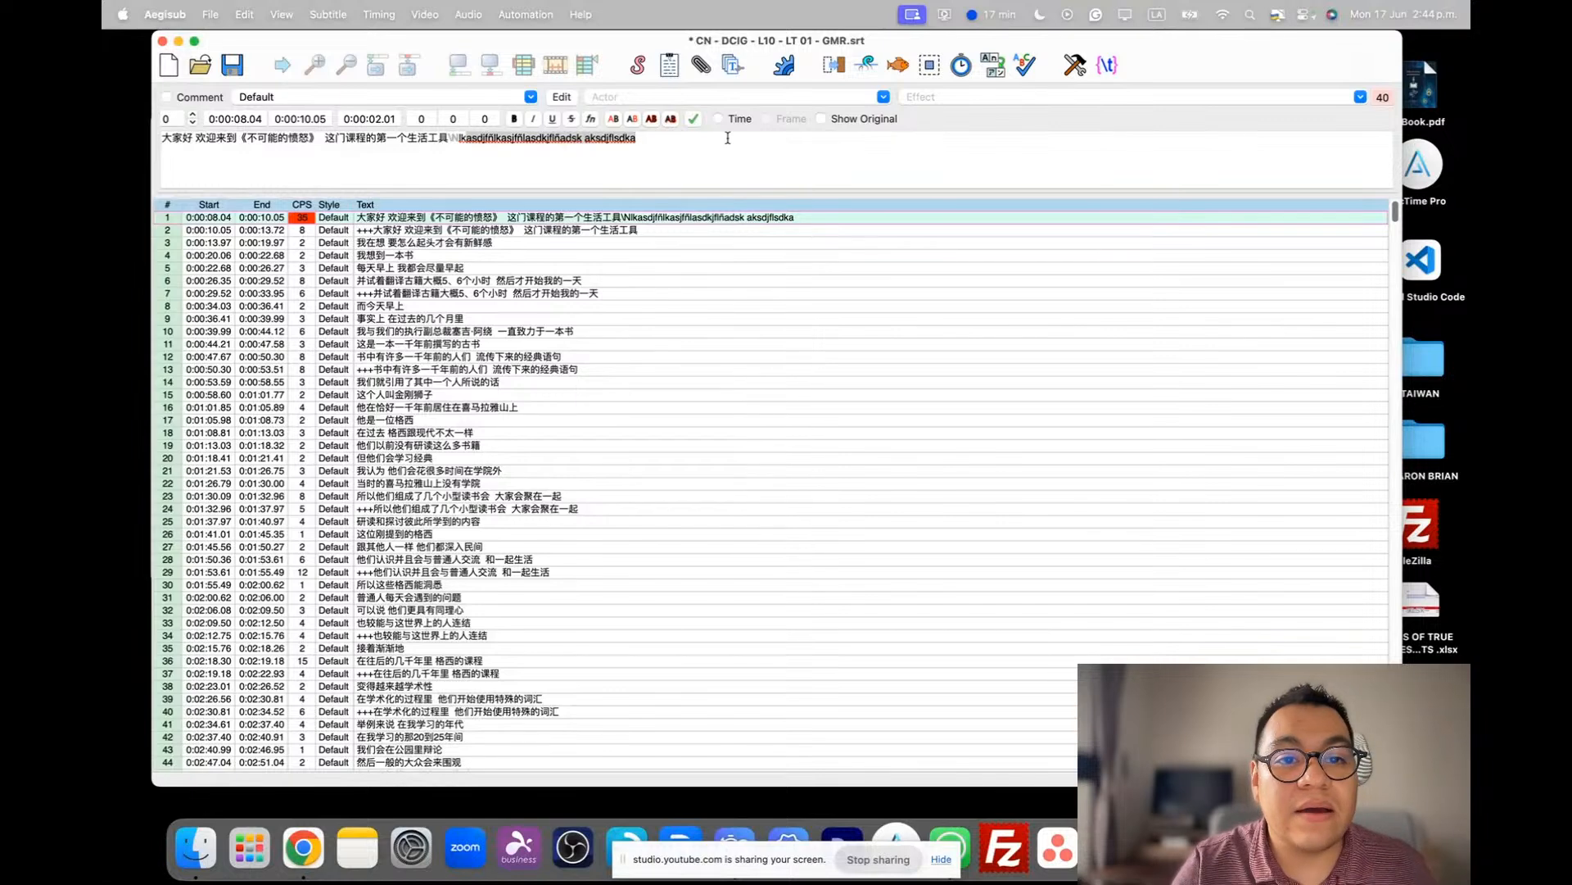
{"action": "key", "text": "BackSpace"}
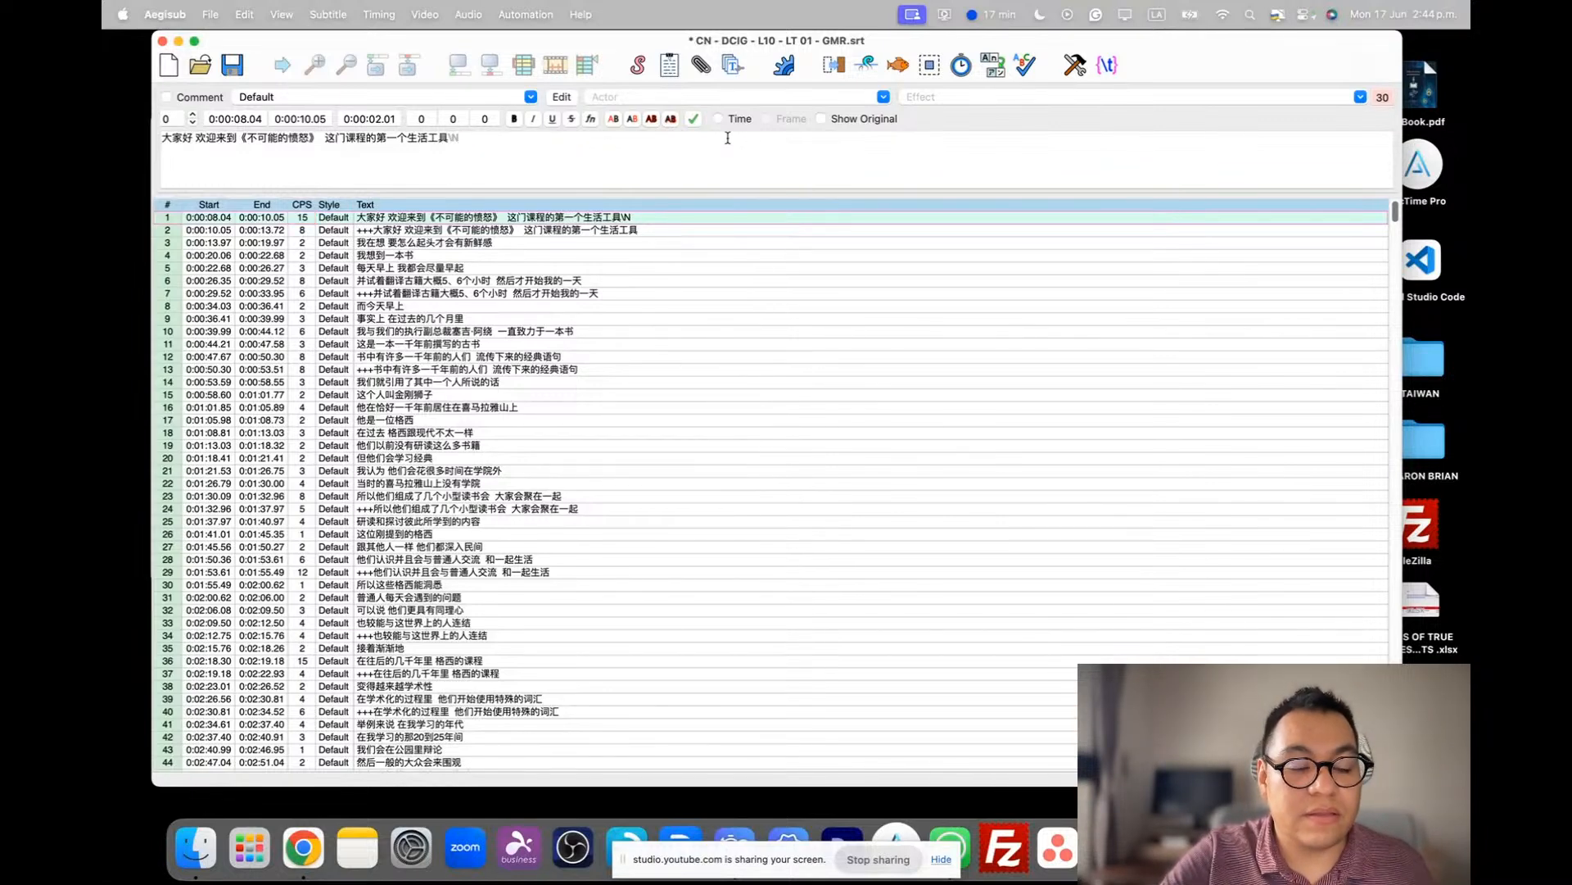
{"action": "key", "text": "BackSpace"}
{"action": "key", "text": "BackSpace"}
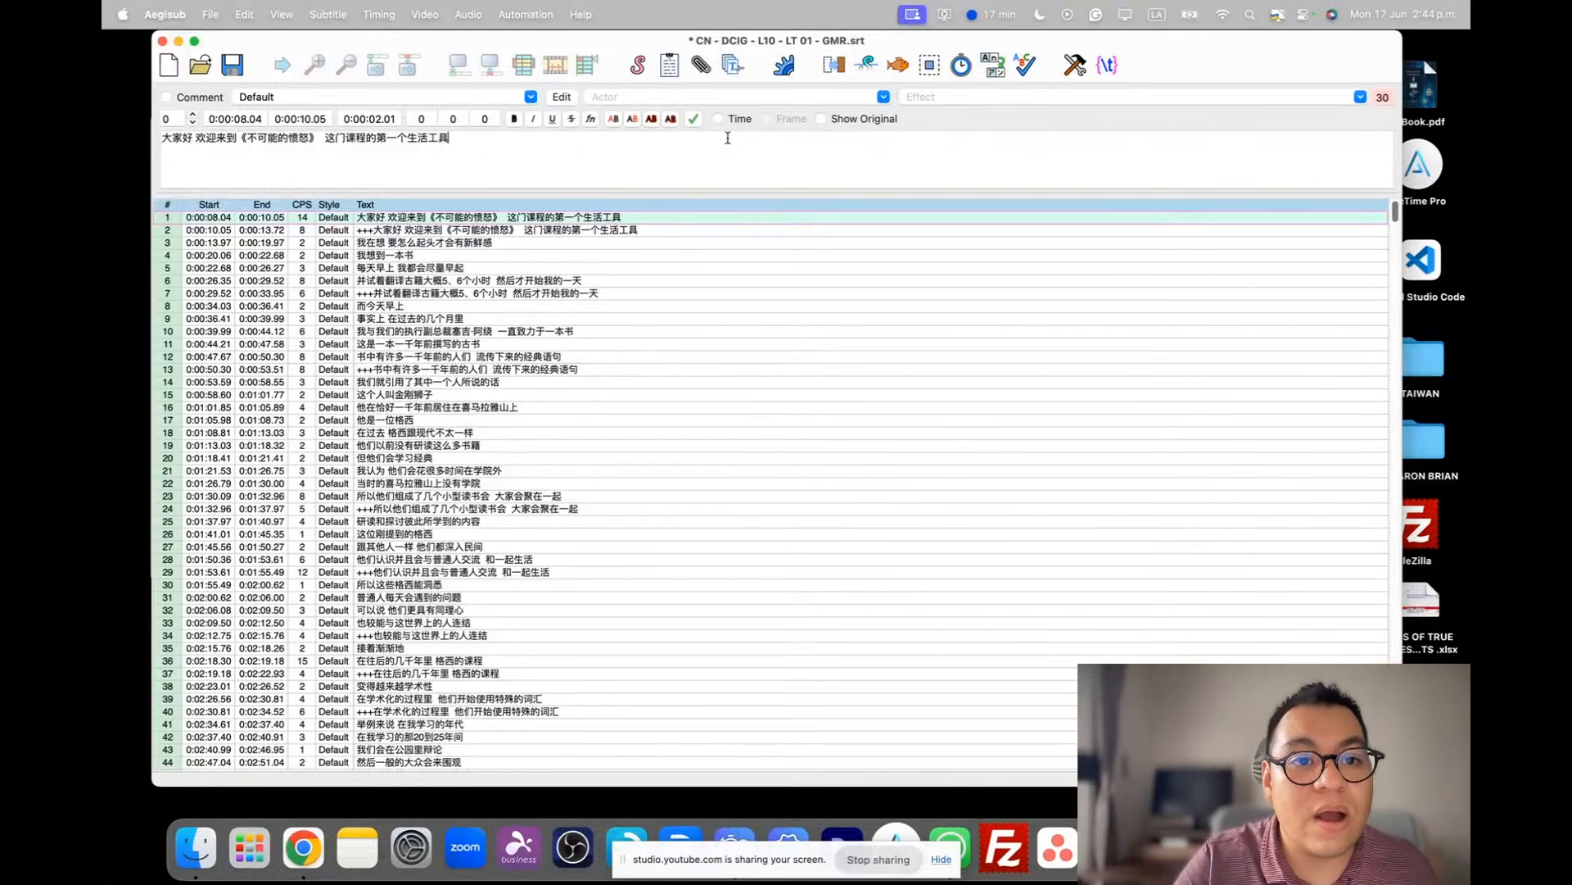
- Examine the first subtitle line's original Chinese text in the Translation Assistant, select it and close the assistant
{"action": "left_click", "coordinate": [898, 66]}
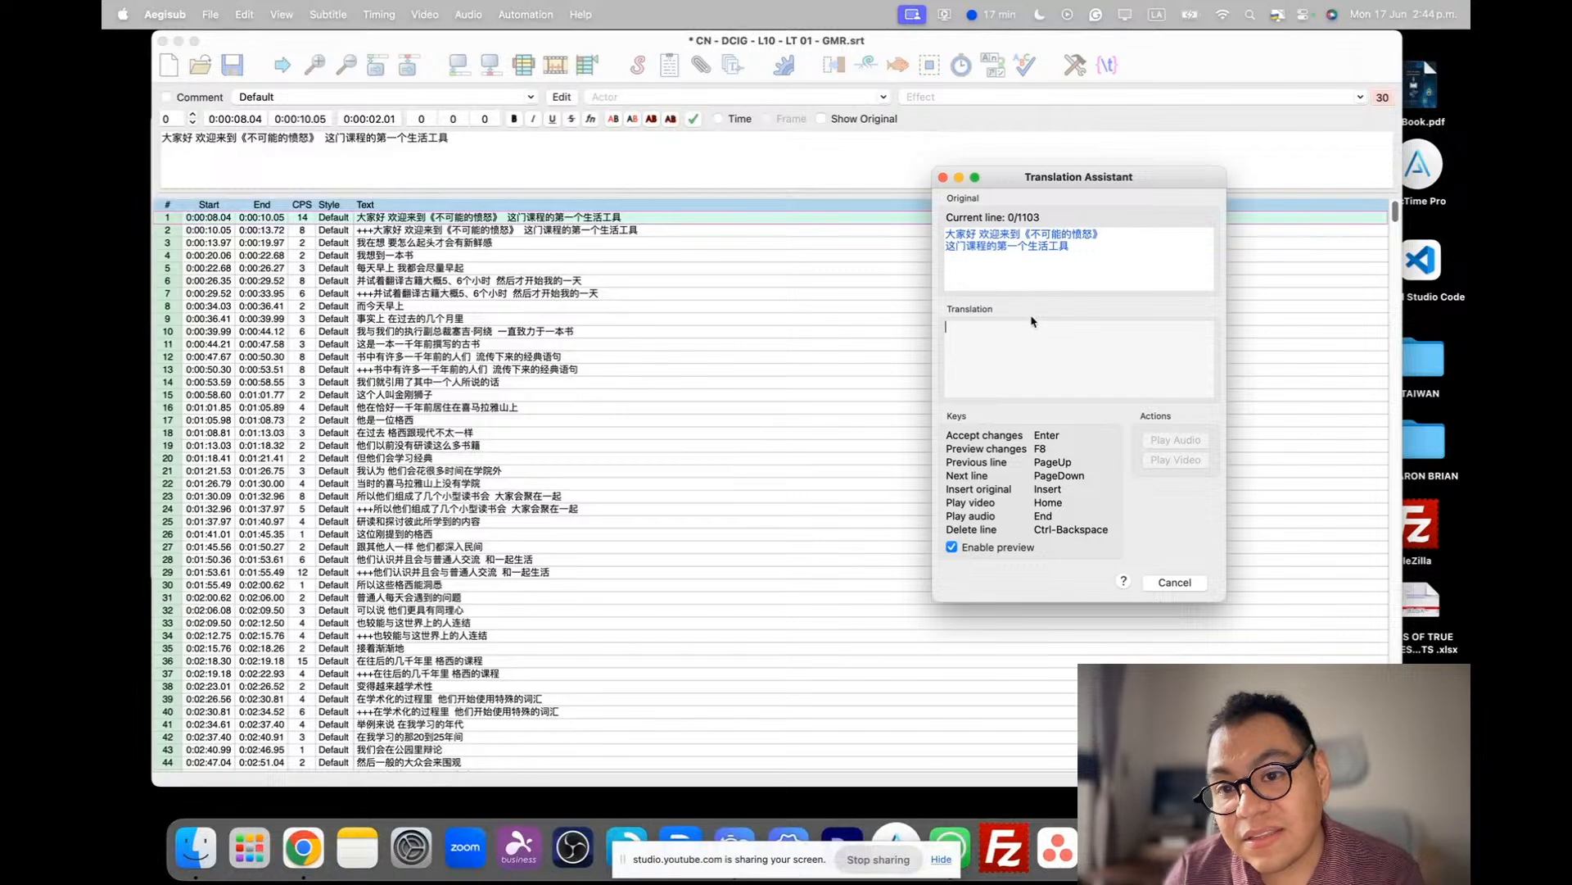
{"action": "left_click_drag", "start_coordinate": [1136, 180], "coordinate": [930, 158]}
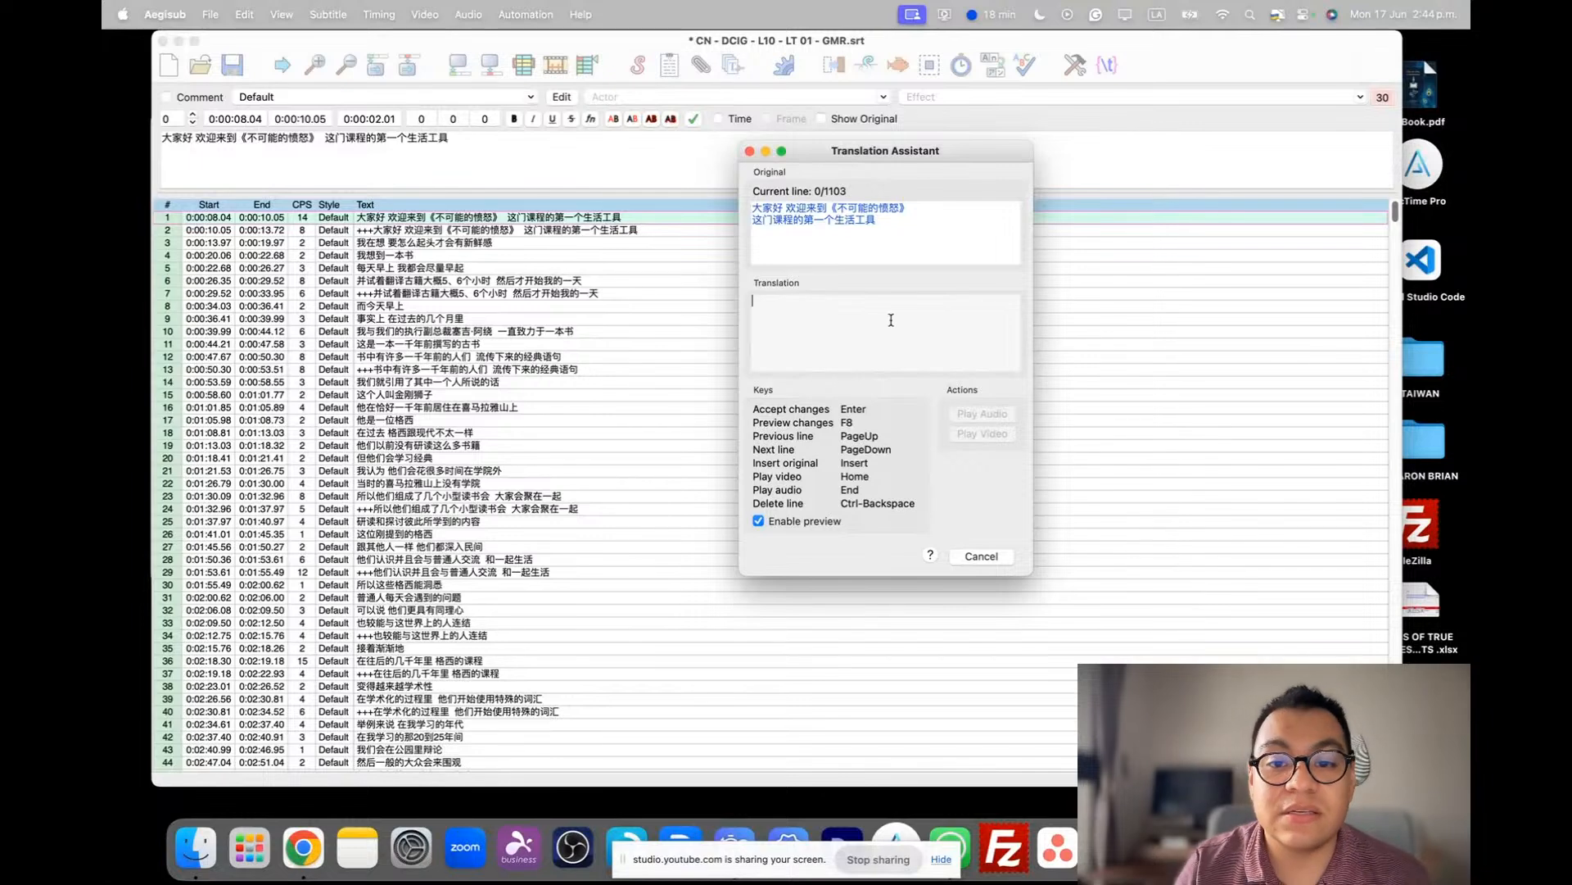
{"action": "left_click_drag", "start_coordinate": [892, 229], "coordinate": [751, 203]}
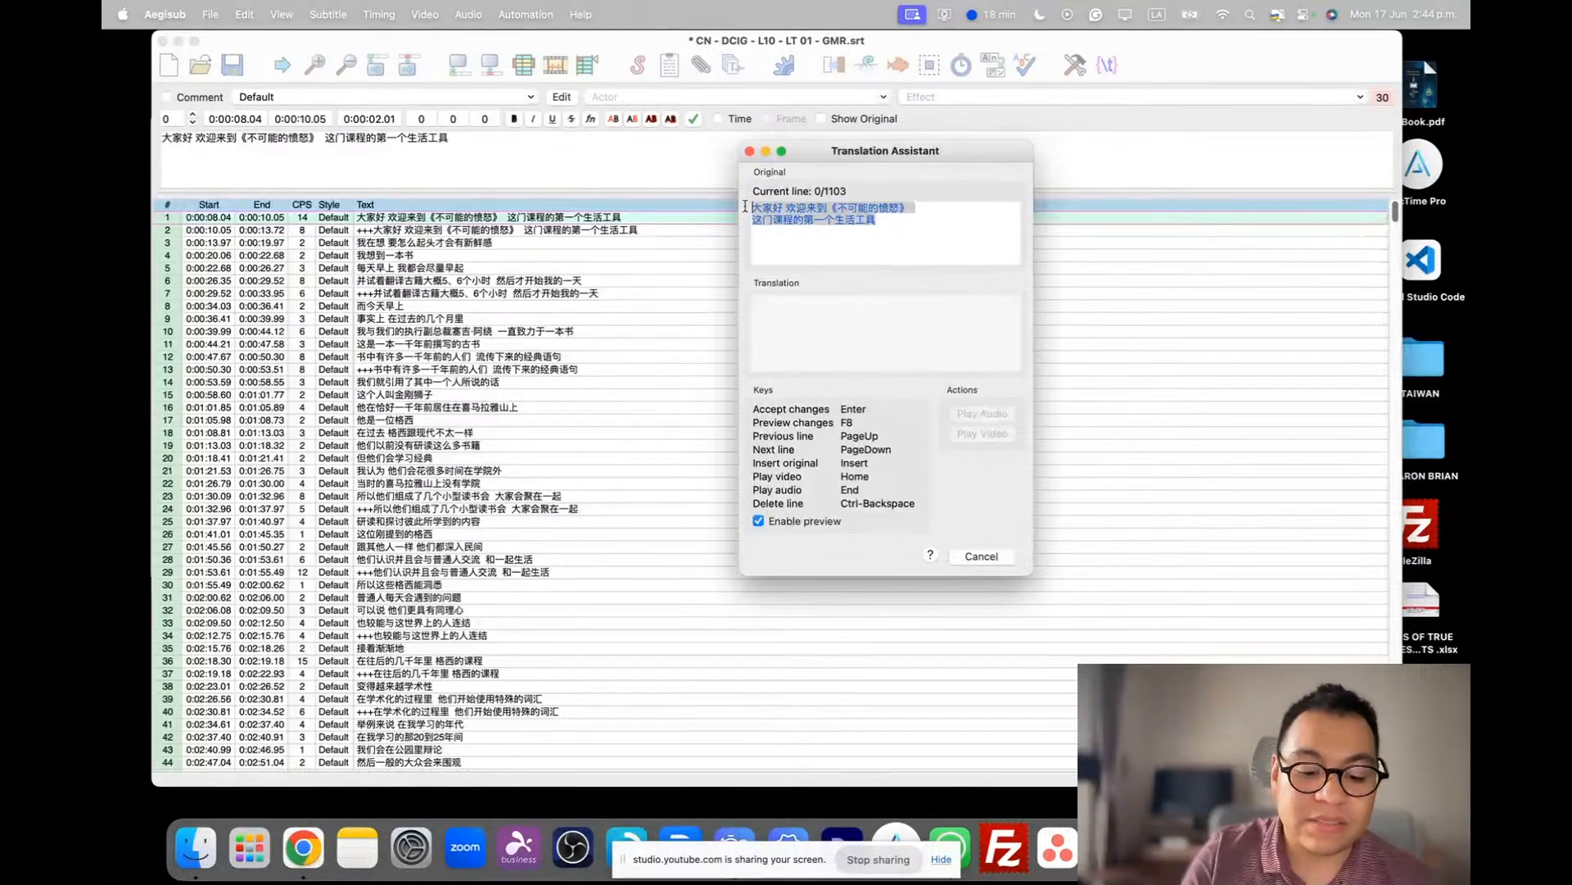
{"action": "key", "text": "Escape"}
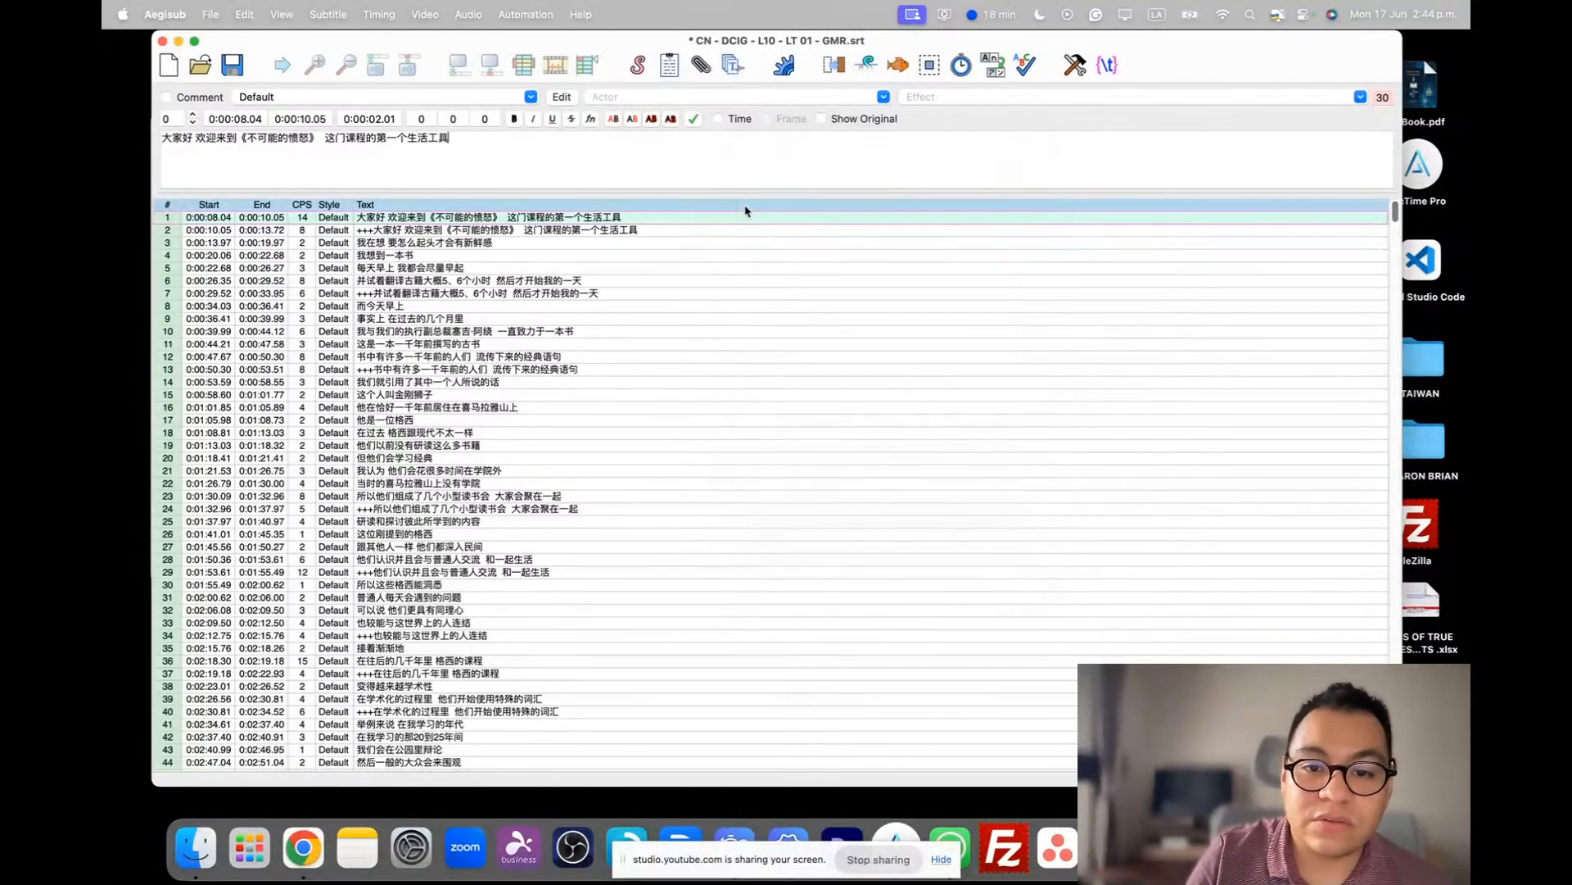
- Reopen the Translation Assistant, paste EN+CN - DCIG - L10 - LT 01 - GMR as the first line's translation and clear it
{"action": "left_click", "coordinate": [899, 66]}
{"action": "type", "text": "EN+CN - DCIG - L10 - LT 01 - GMR"}
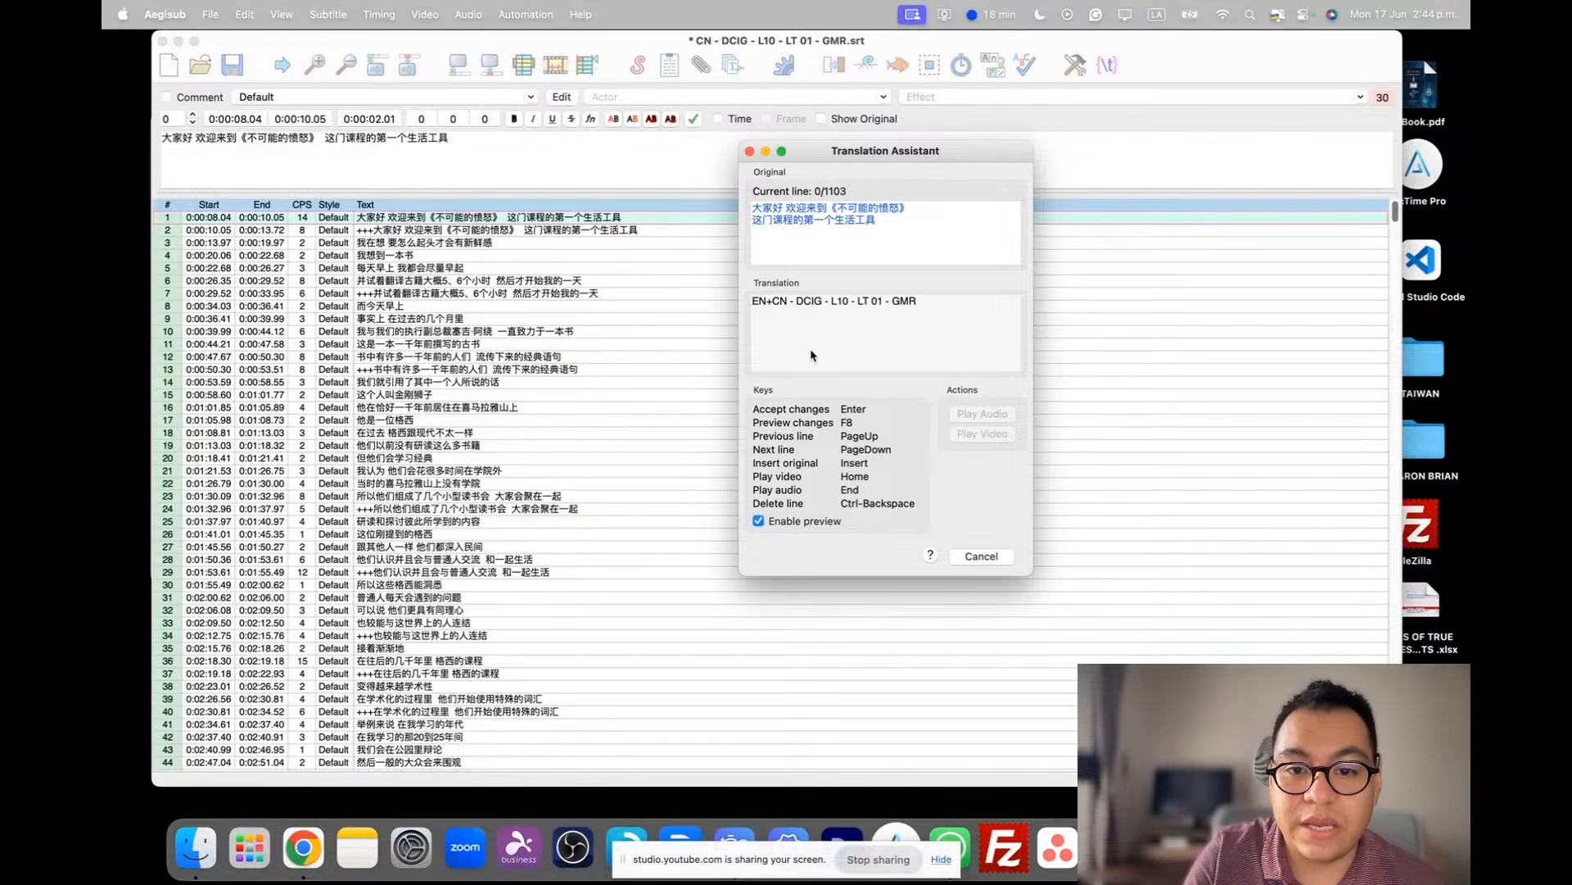
{"action": "triple_click", "coordinate": [830, 300]}
{"action": "key", "text": "BackSpace"}
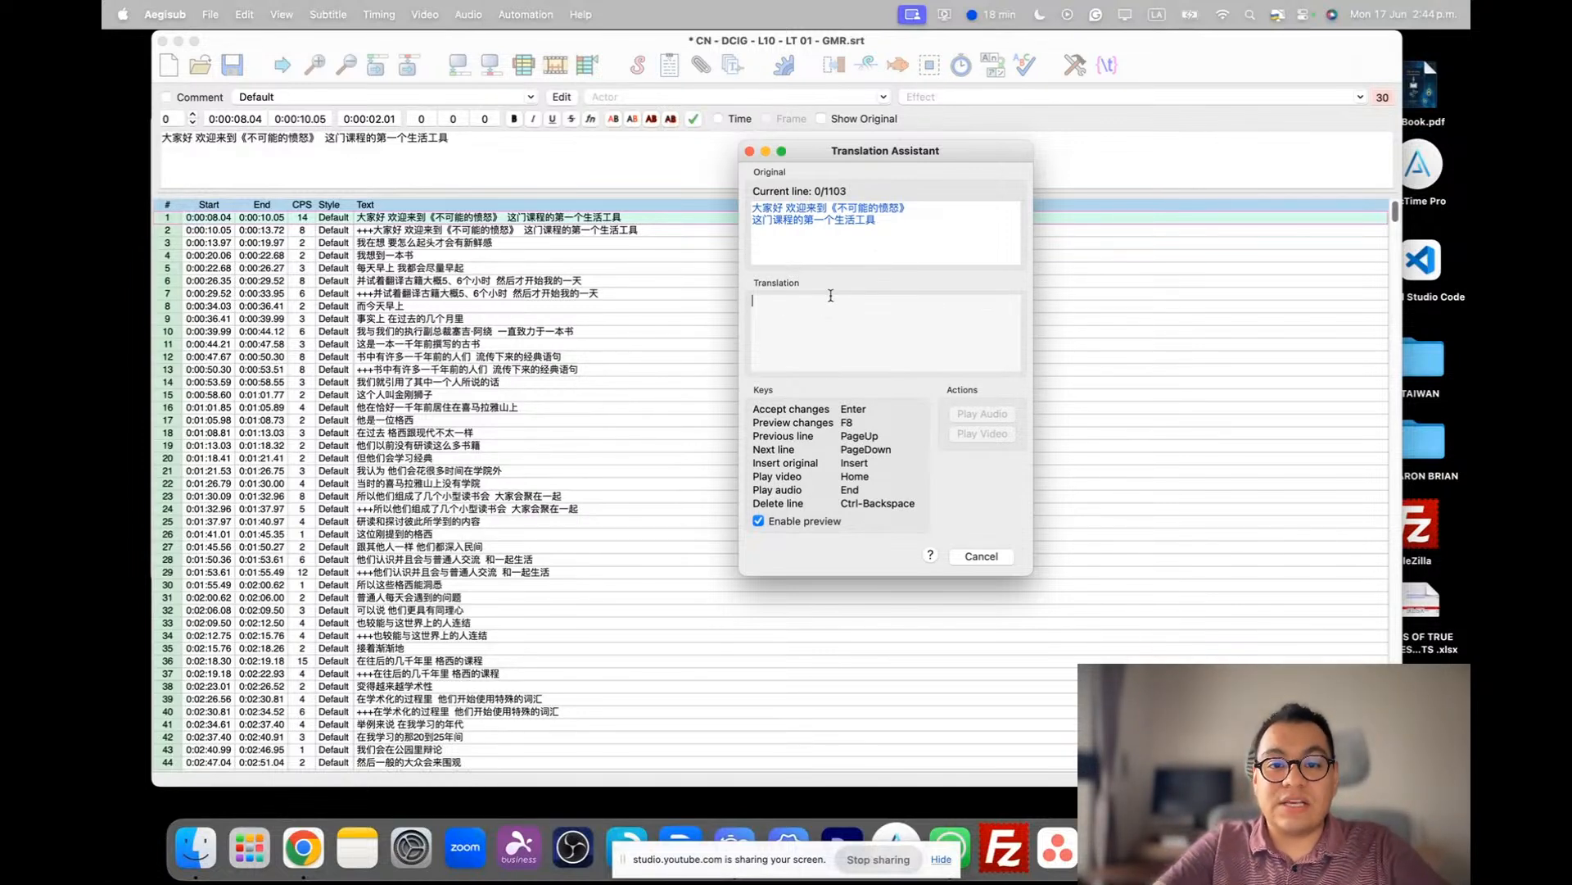
- Translate the first subtitle line as "HI BLA BLA BLA" and the second as "BLA BLA BLA", accepting each
{"action": "type", "text": "HI B"}
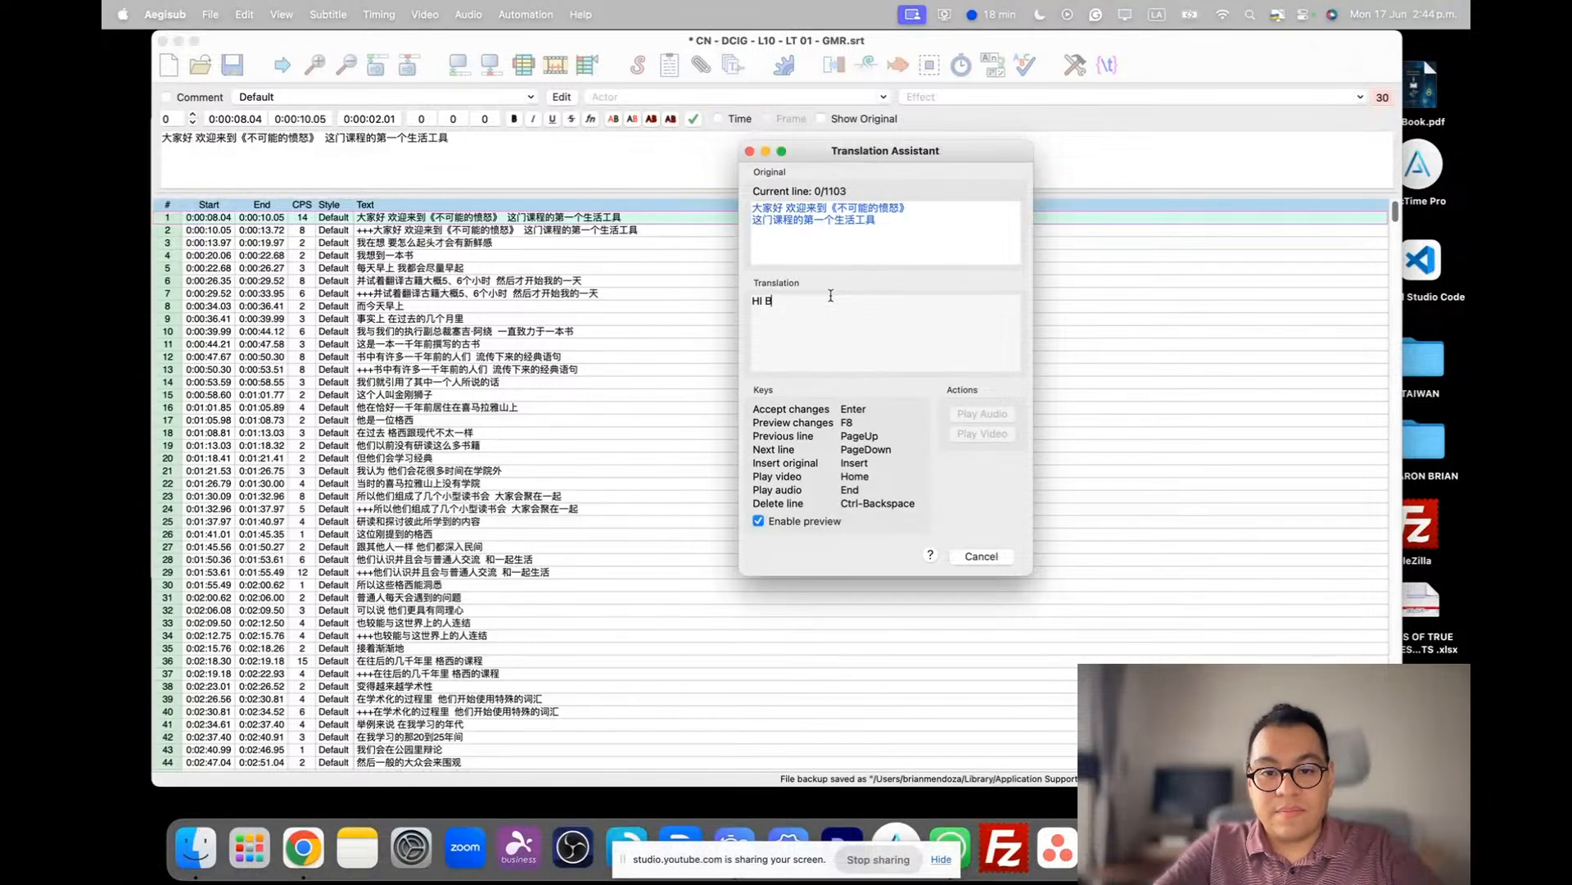
{"action": "type", "text": "LA BLA BLA"}
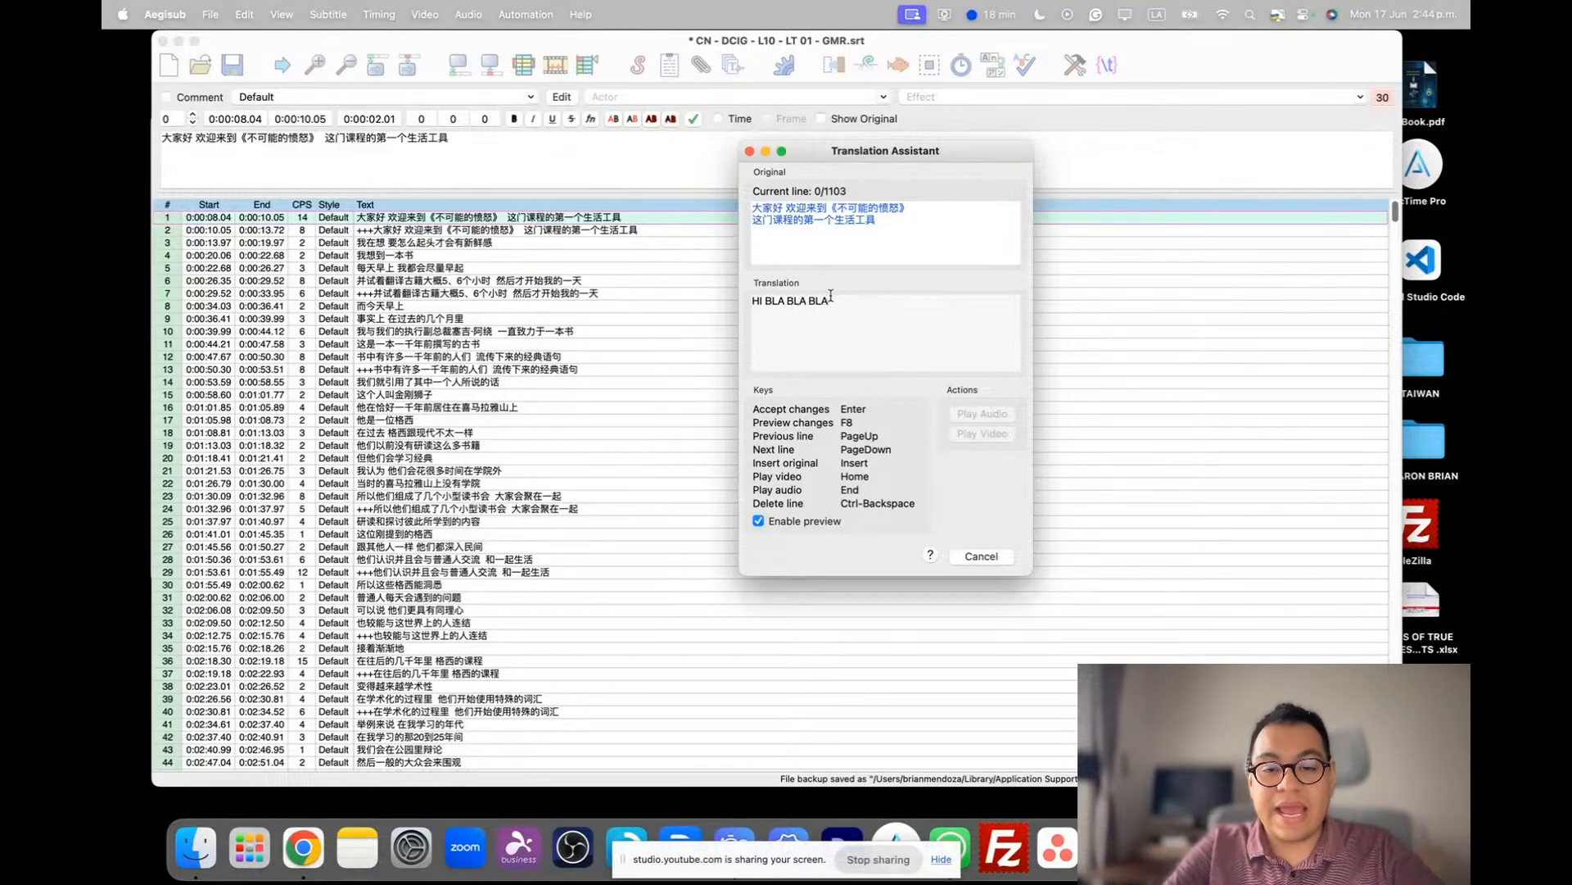
{"action": "key", "text": "Return"}
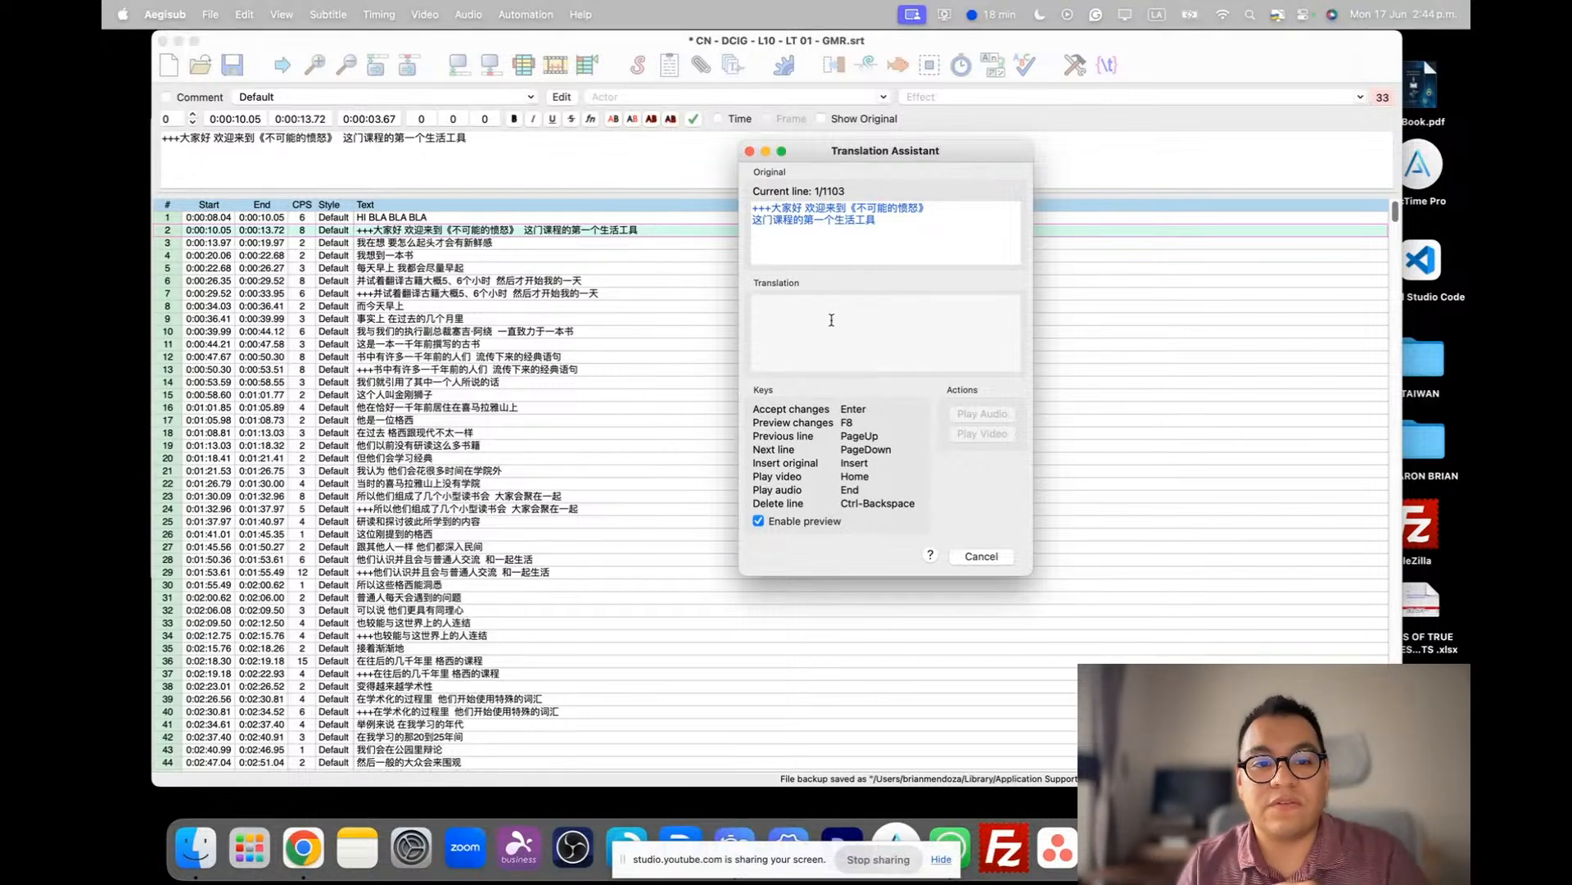
{"action": "type", "text": "BLA BLA BLA"}
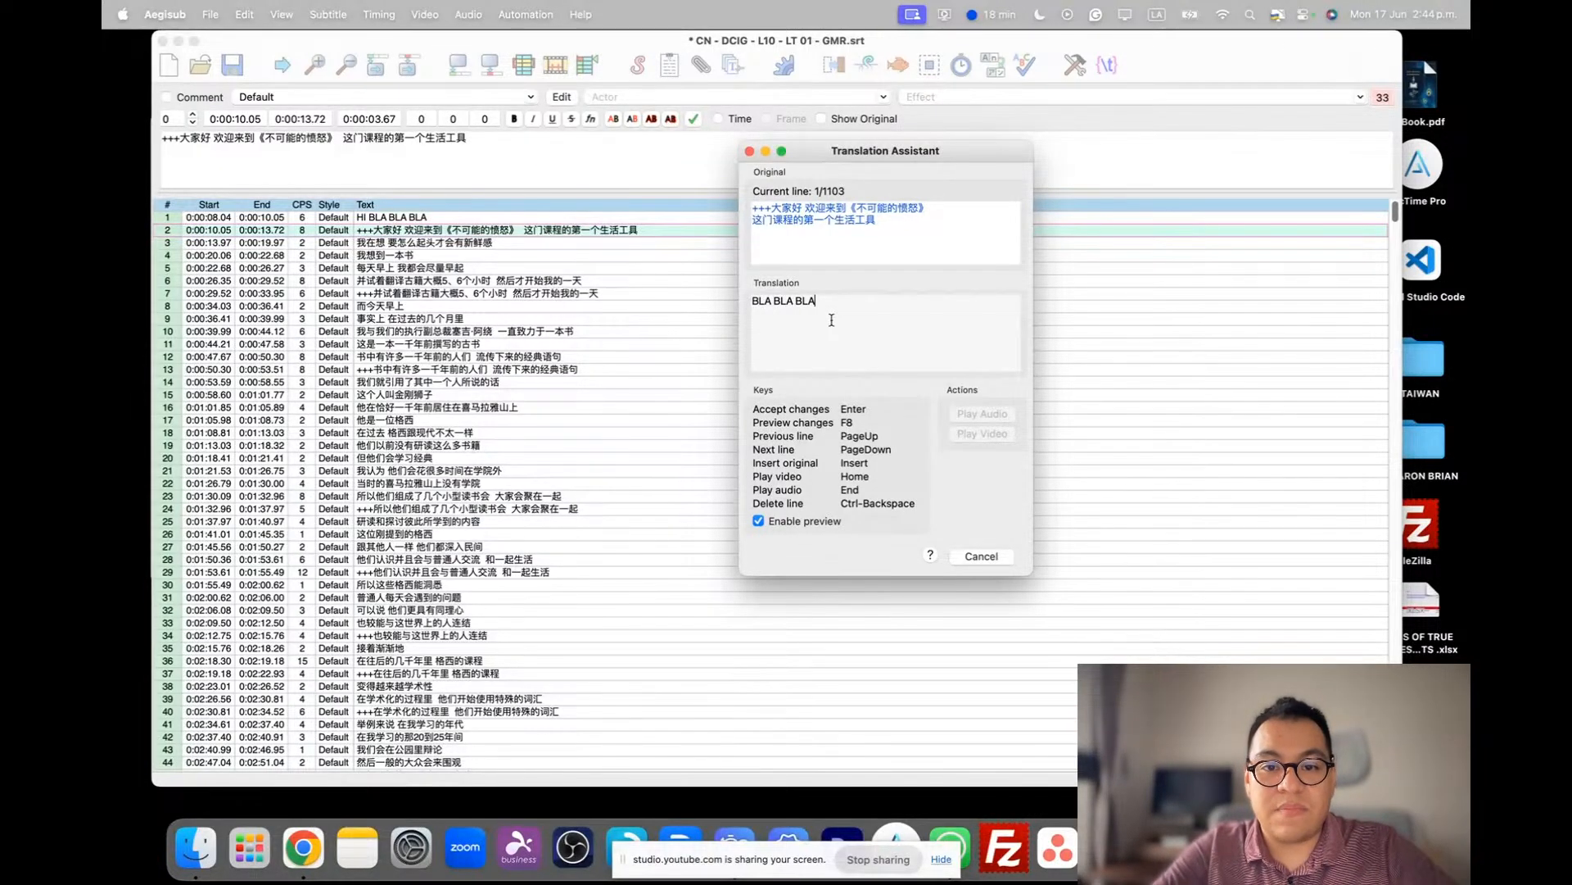
{"action": "key", "text": "Return"}
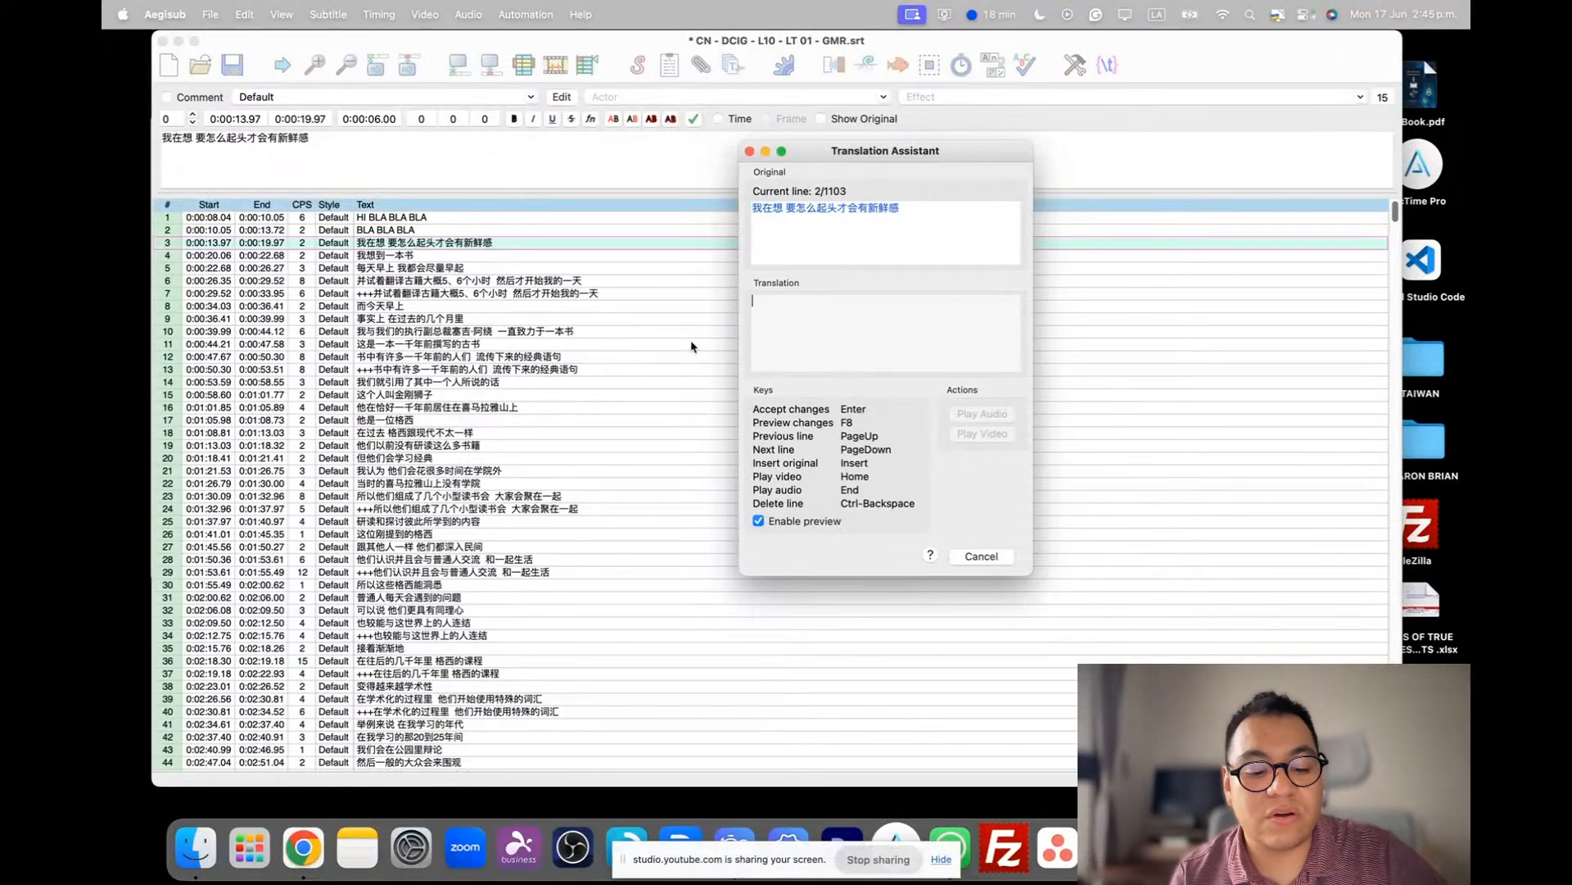
- Undo the sample translations of the first two subtitle lines and close the Translation Assistant
{"action": "key", "text": "super+z"}
{"action": "key", "text": "super+z"}
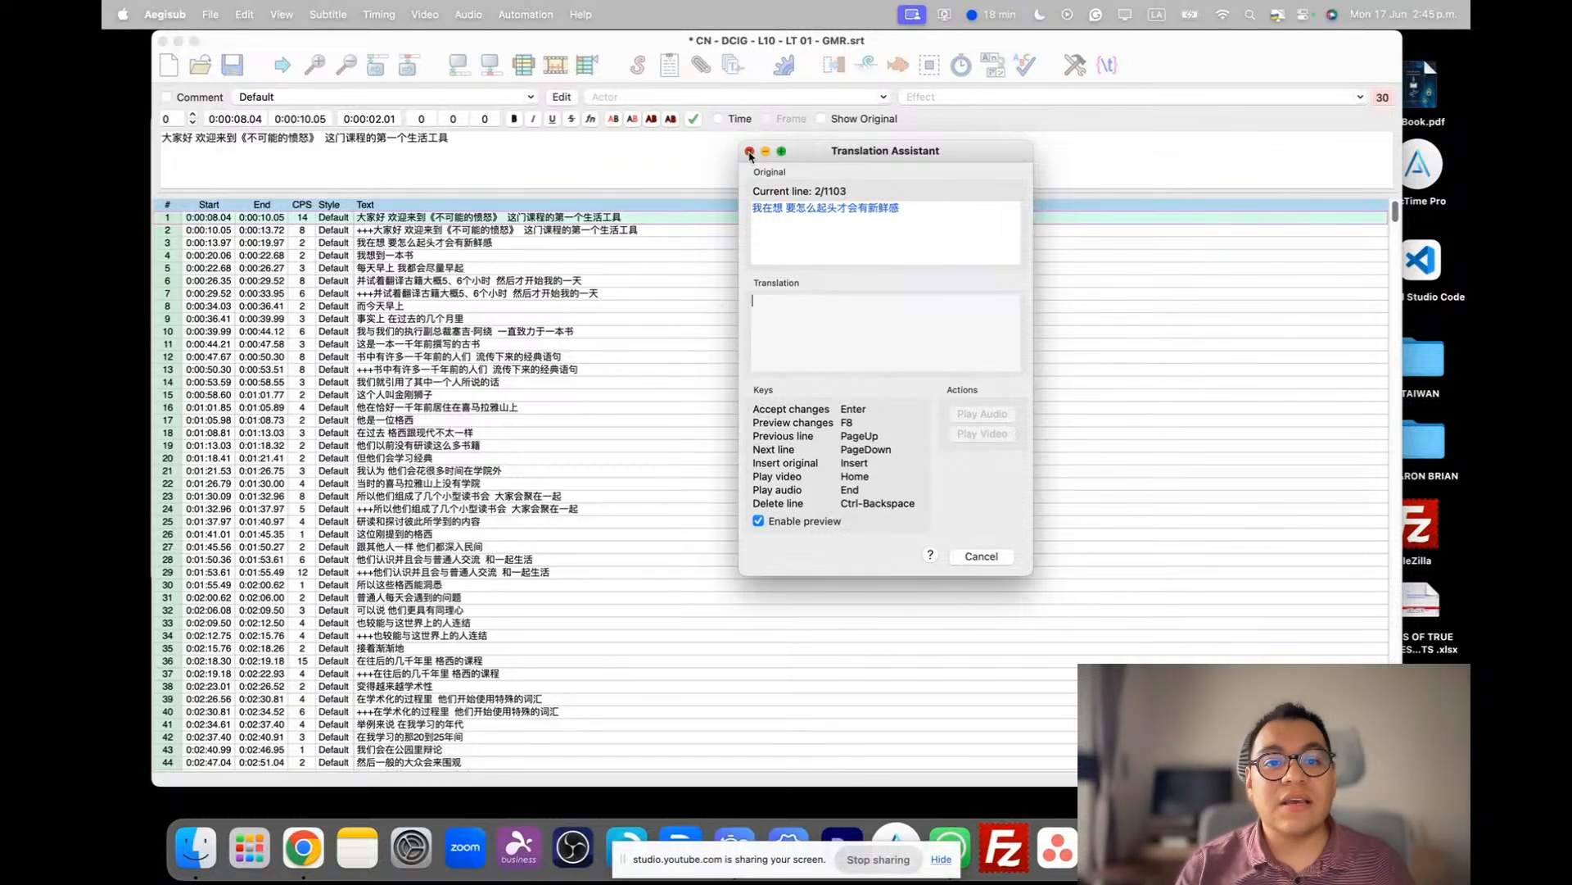
{"action": "left_click", "coordinate": [749, 152]}
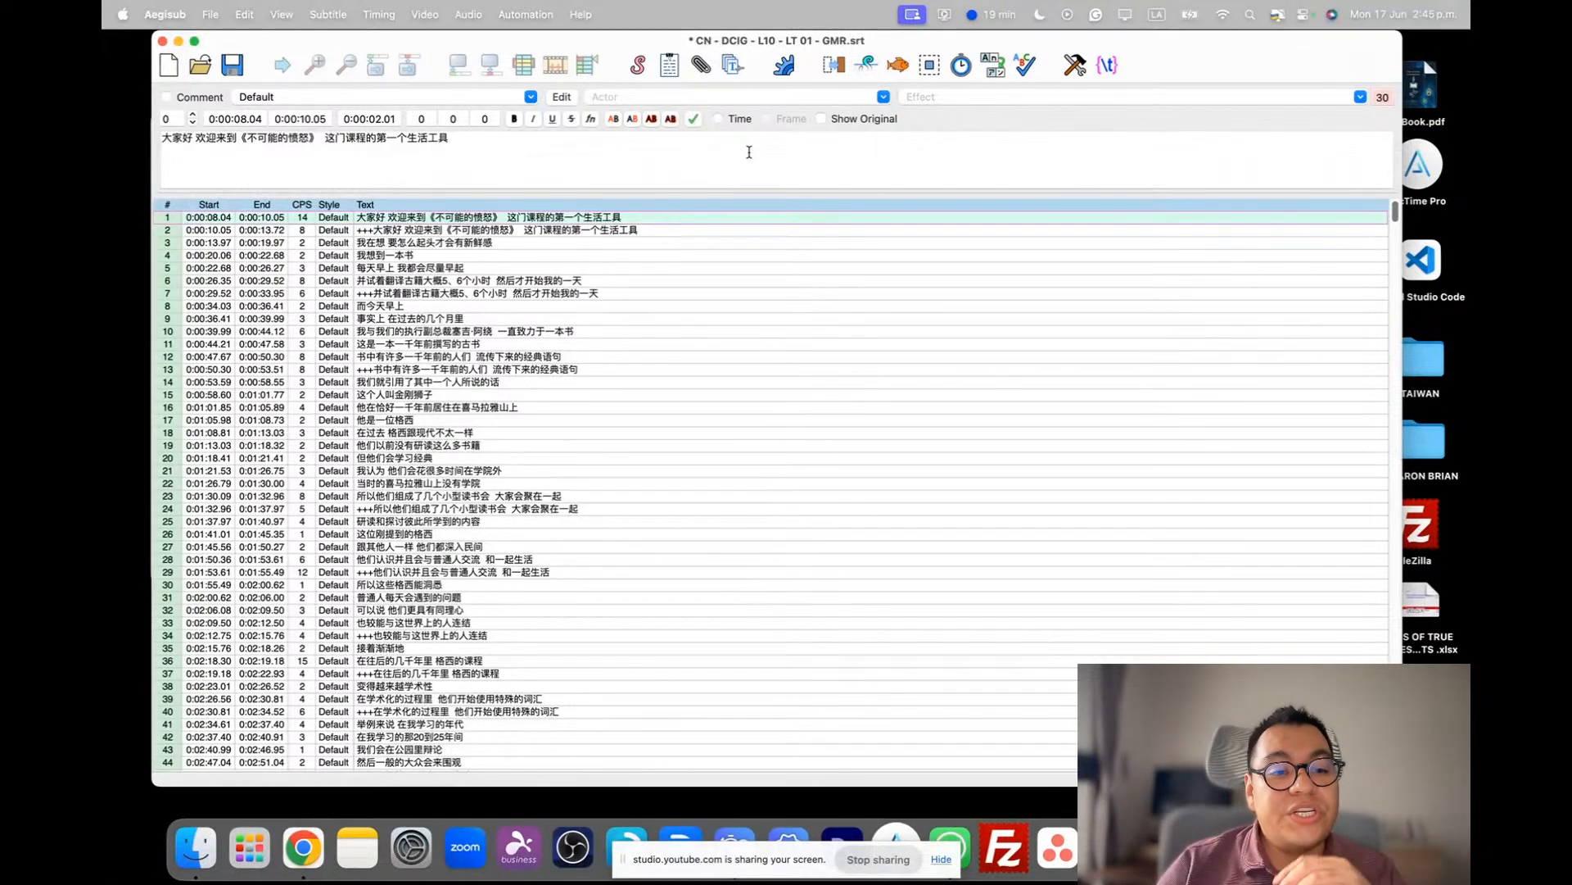
- Compare the first two subtitle lines, examining their text, the second line's +++ prefix, and their start and end times
{"action": "left_click", "coordinate": [629, 232]}
{"action": "left_click", "coordinate": [618, 219]}
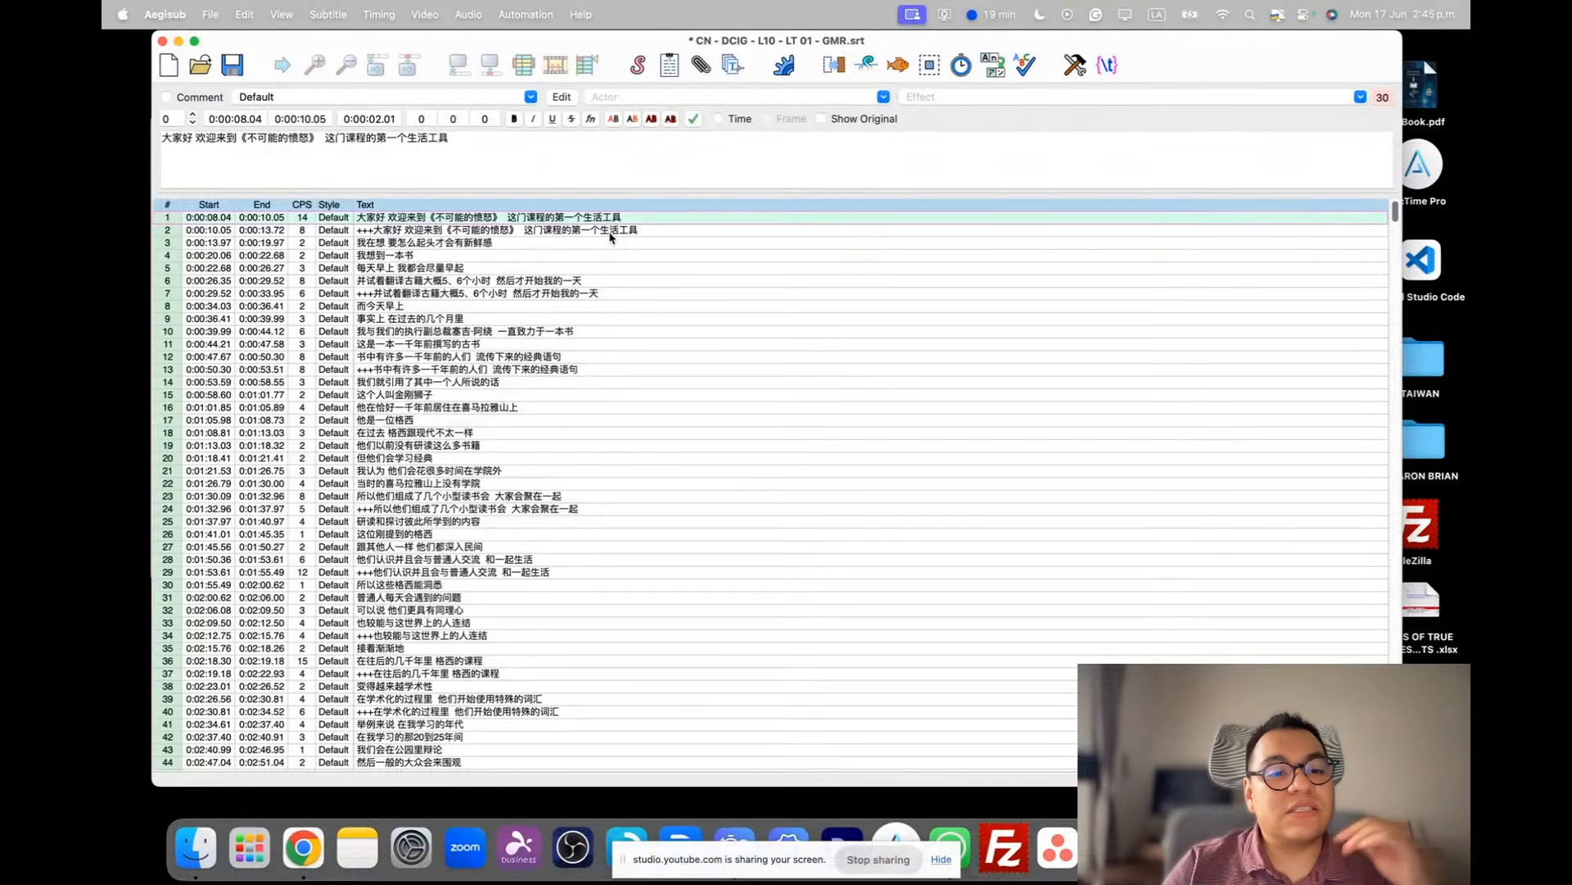
{"action": "left_click", "coordinate": [471, 233]}
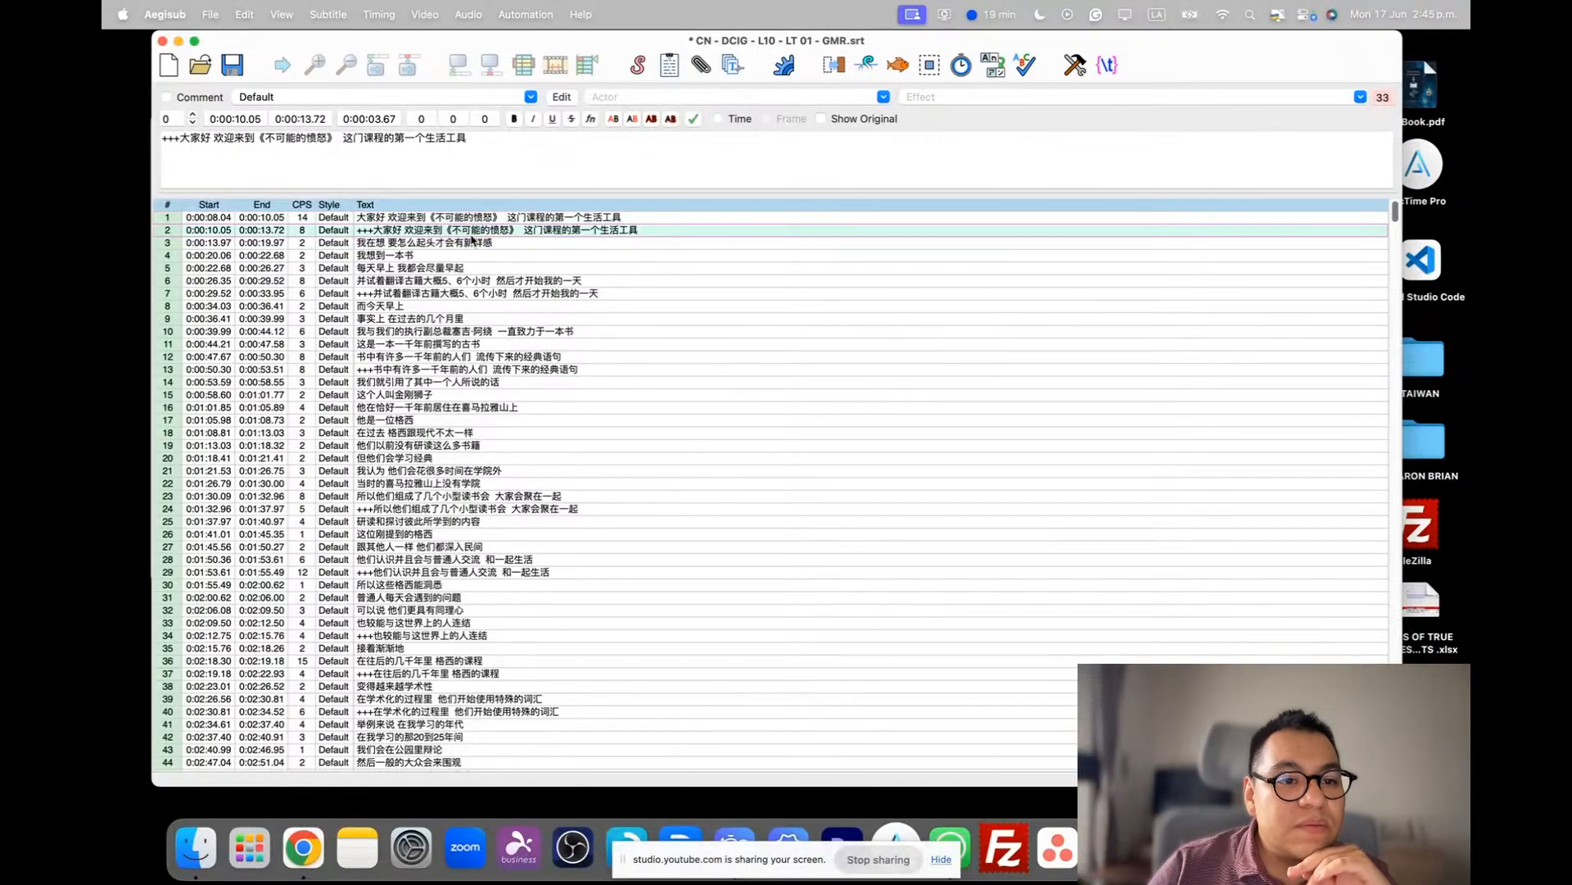
{"action": "left_click_drag", "start_coordinate": [180, 137], "coordinate": [129, 139]}
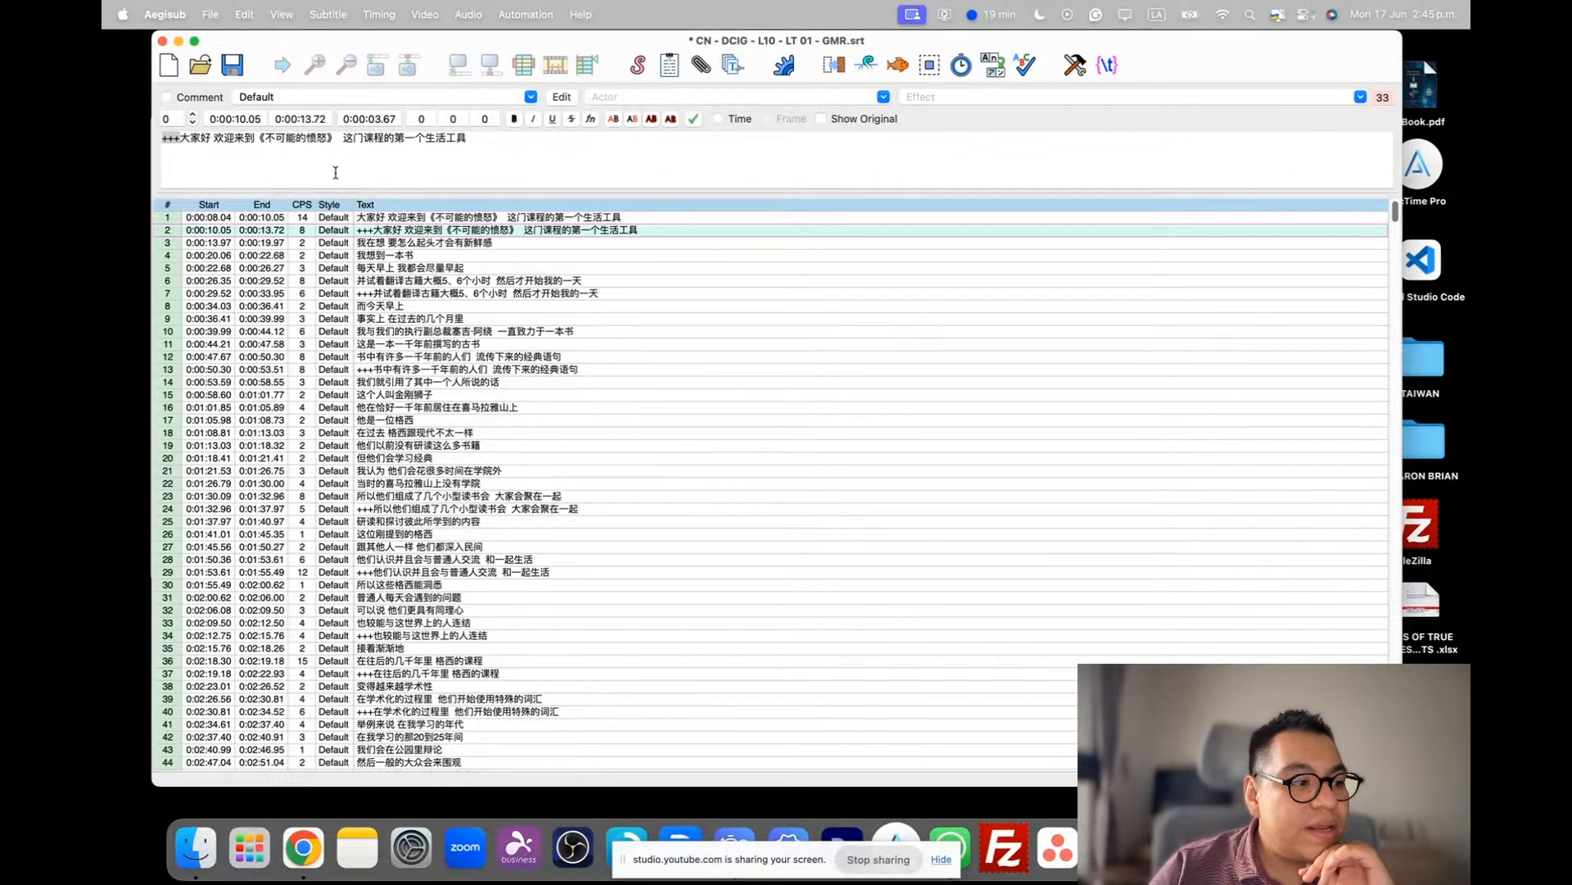
{"action": "left_click", "coordinate": [450, 219]}
{"action": "left_click", "coordinate": [370, 234]}
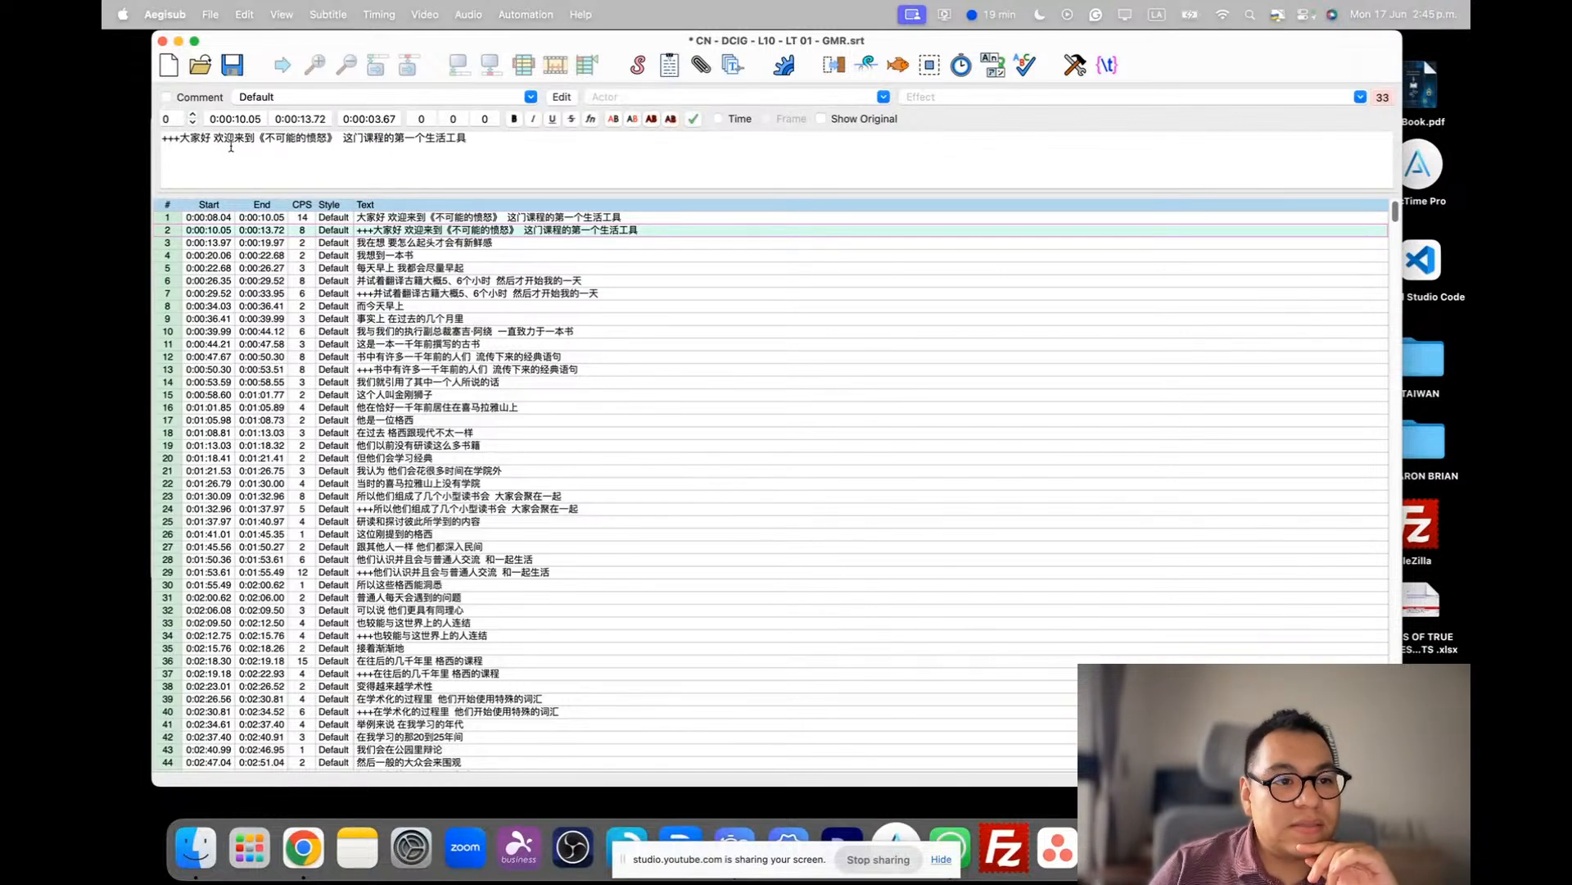
{"action": "left_click_drag", "start_coordinate": [174, 139], "coordinate": [161, 139]}
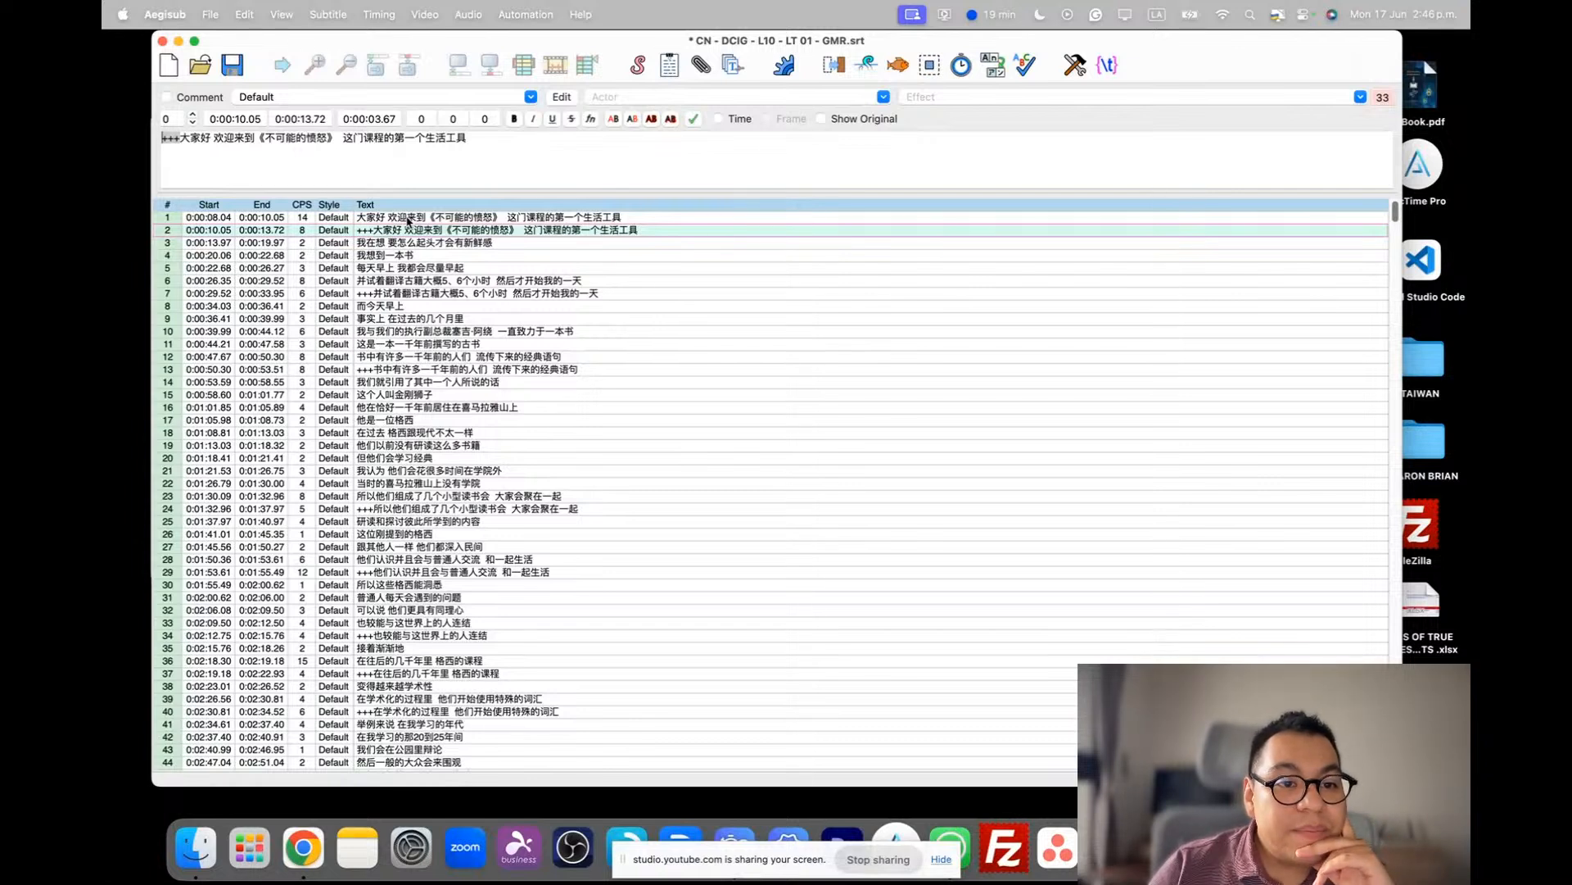
{"action": "left_click", "coordinate": [408, 219]}
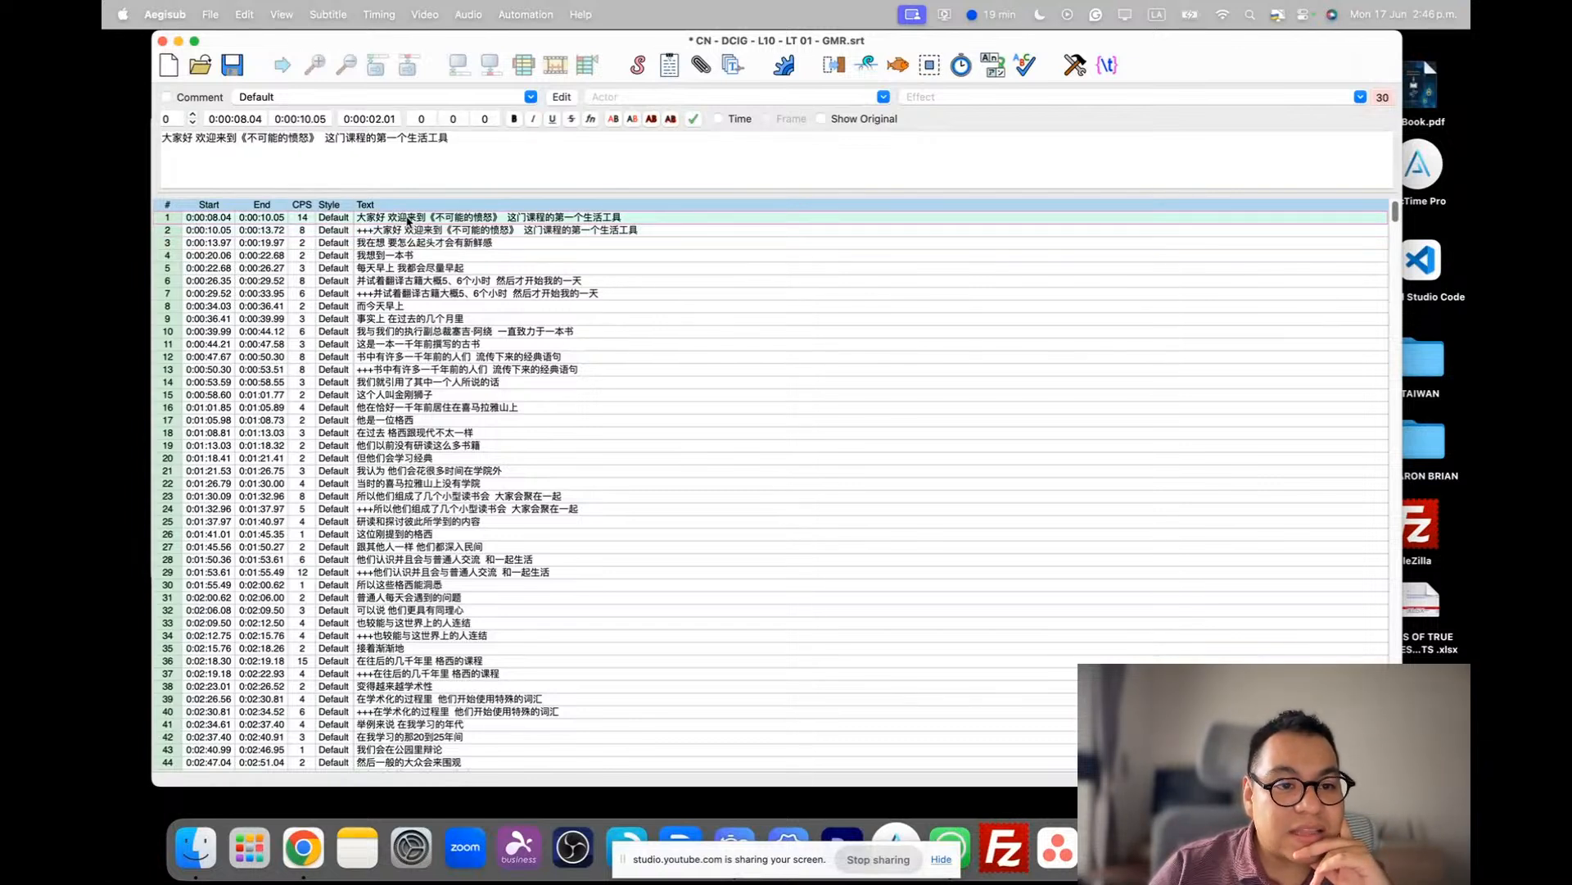
{"action": "left_click", "coordinate": [409, 230]}
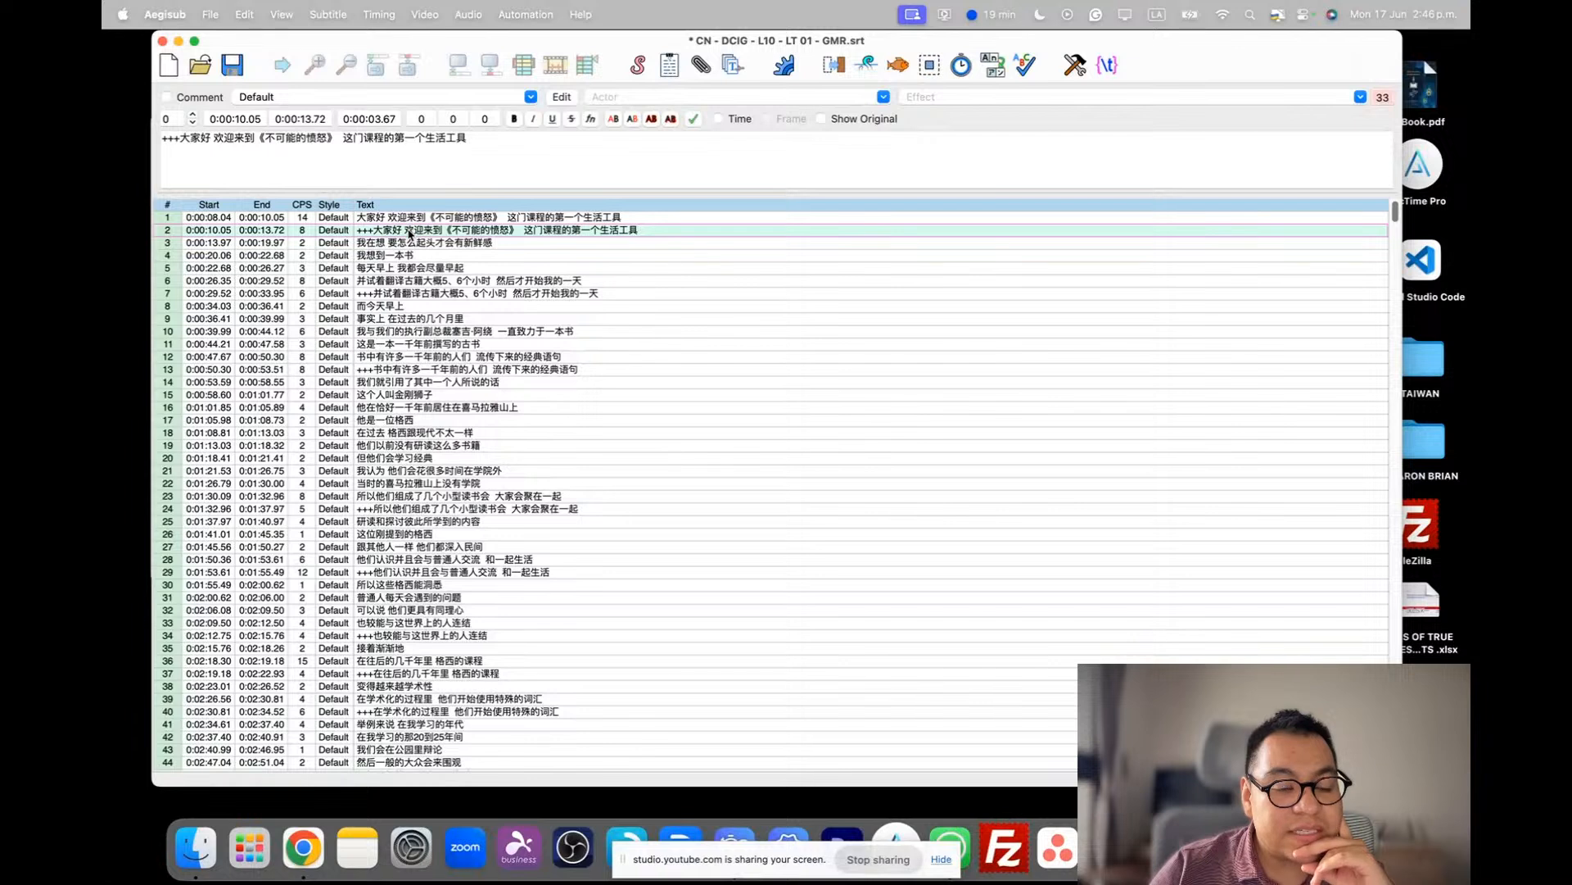
{"action": "left_click_drag", "start_coordinate": [181, 141], "coordinate": [151, 144]}
{"action": "left_click", "coordinate": [284, 148]}
{"action": "left_click", "coordinate": [501, 219]}
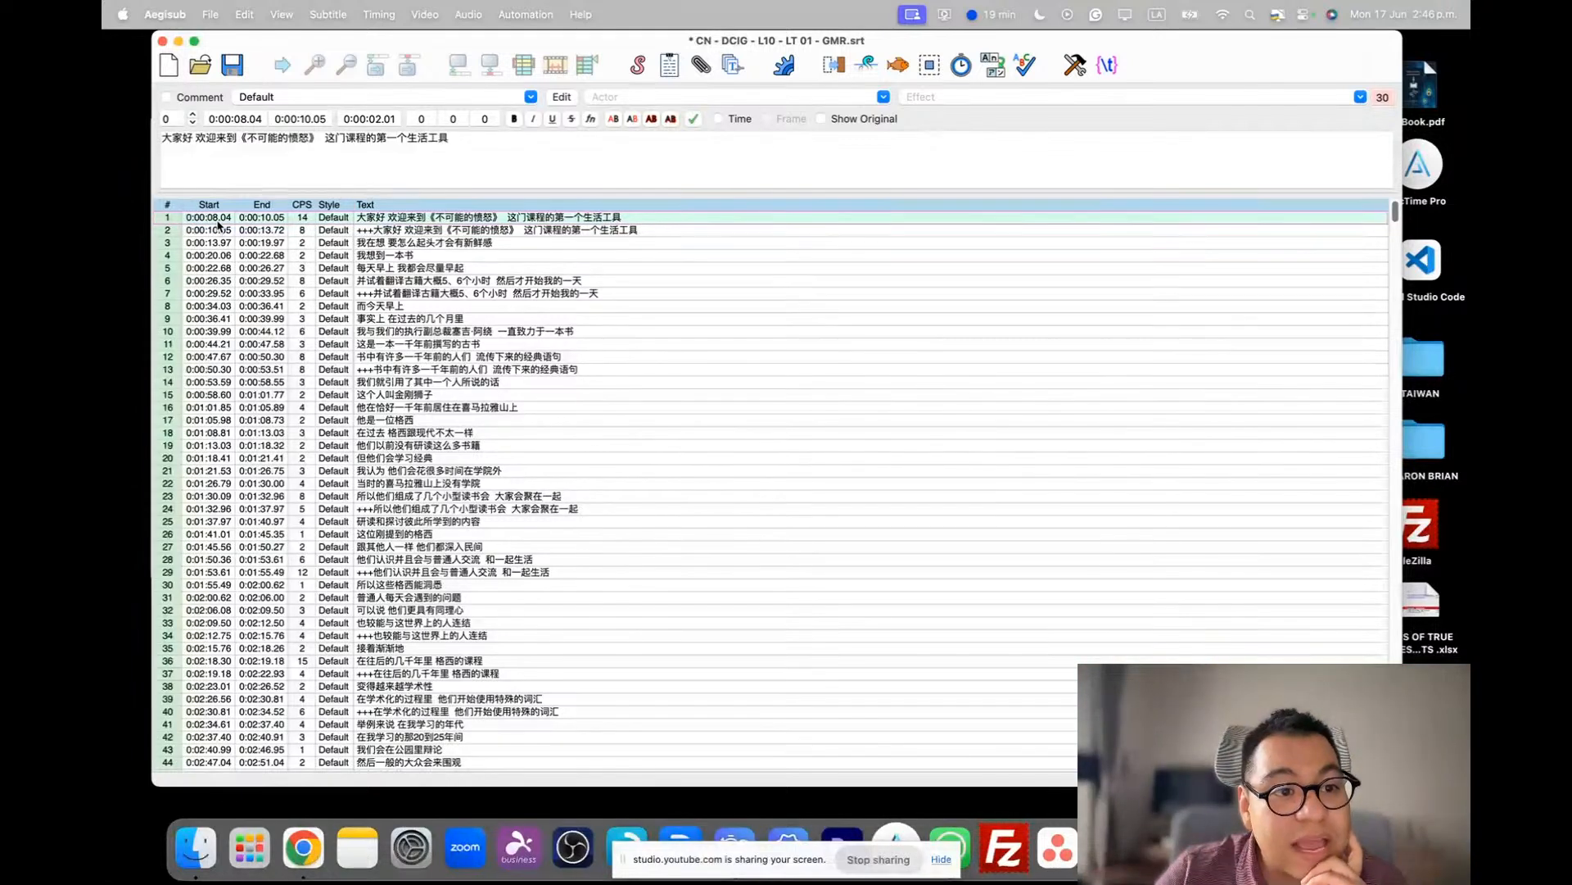
{"action": "left_click", "coordinate": [271, 235]}
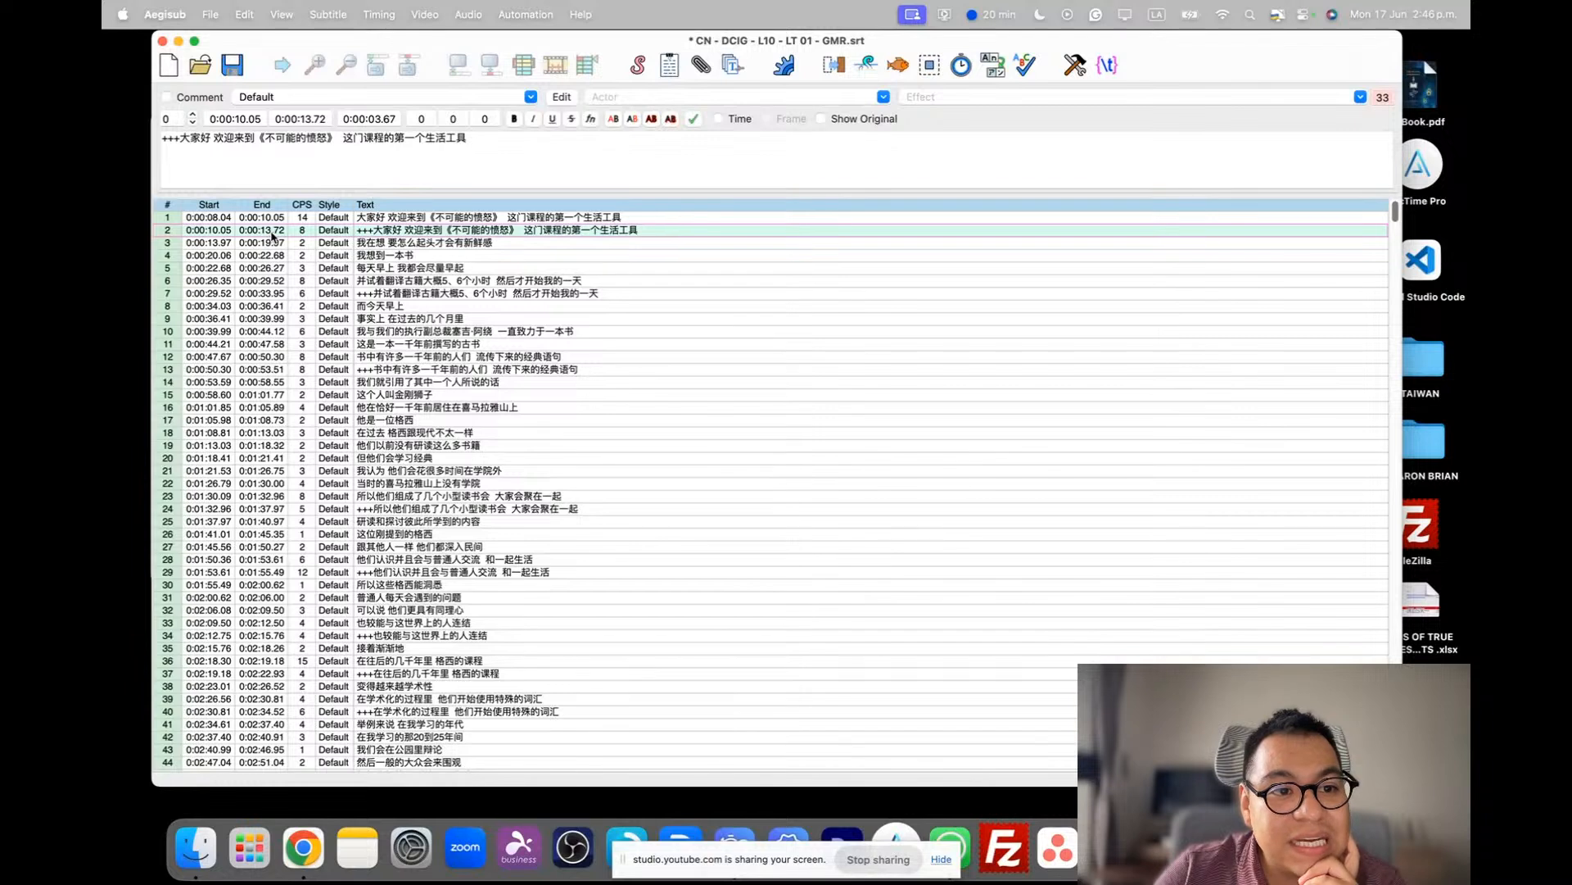
{"action": "left_click", "coordinate": [220, 222]}
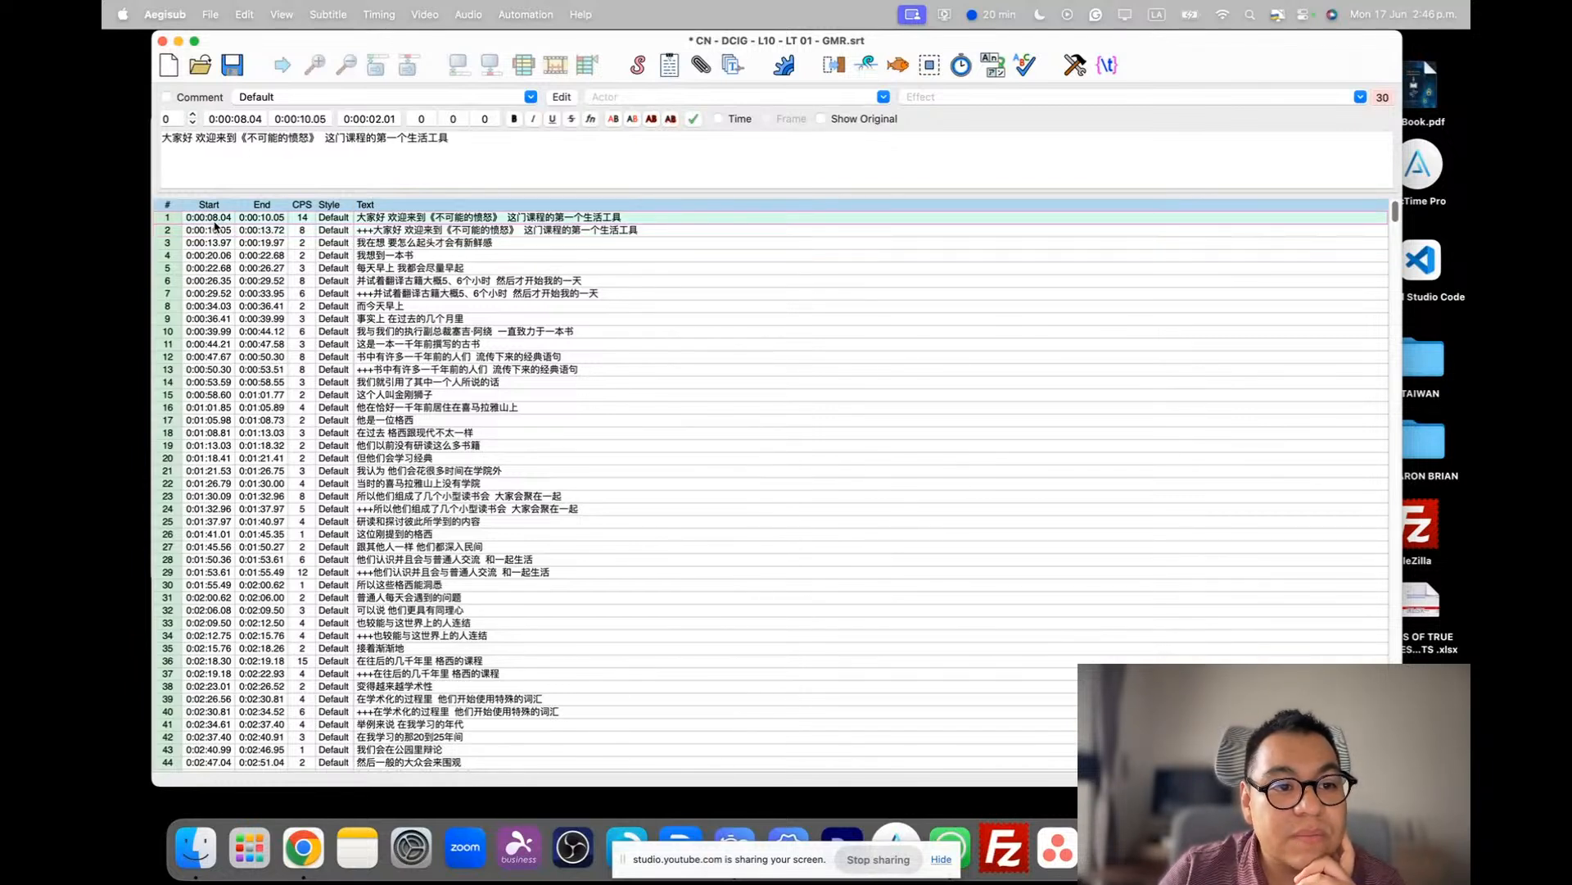
{"action": "left_click", "coordinate": [217, 233]}
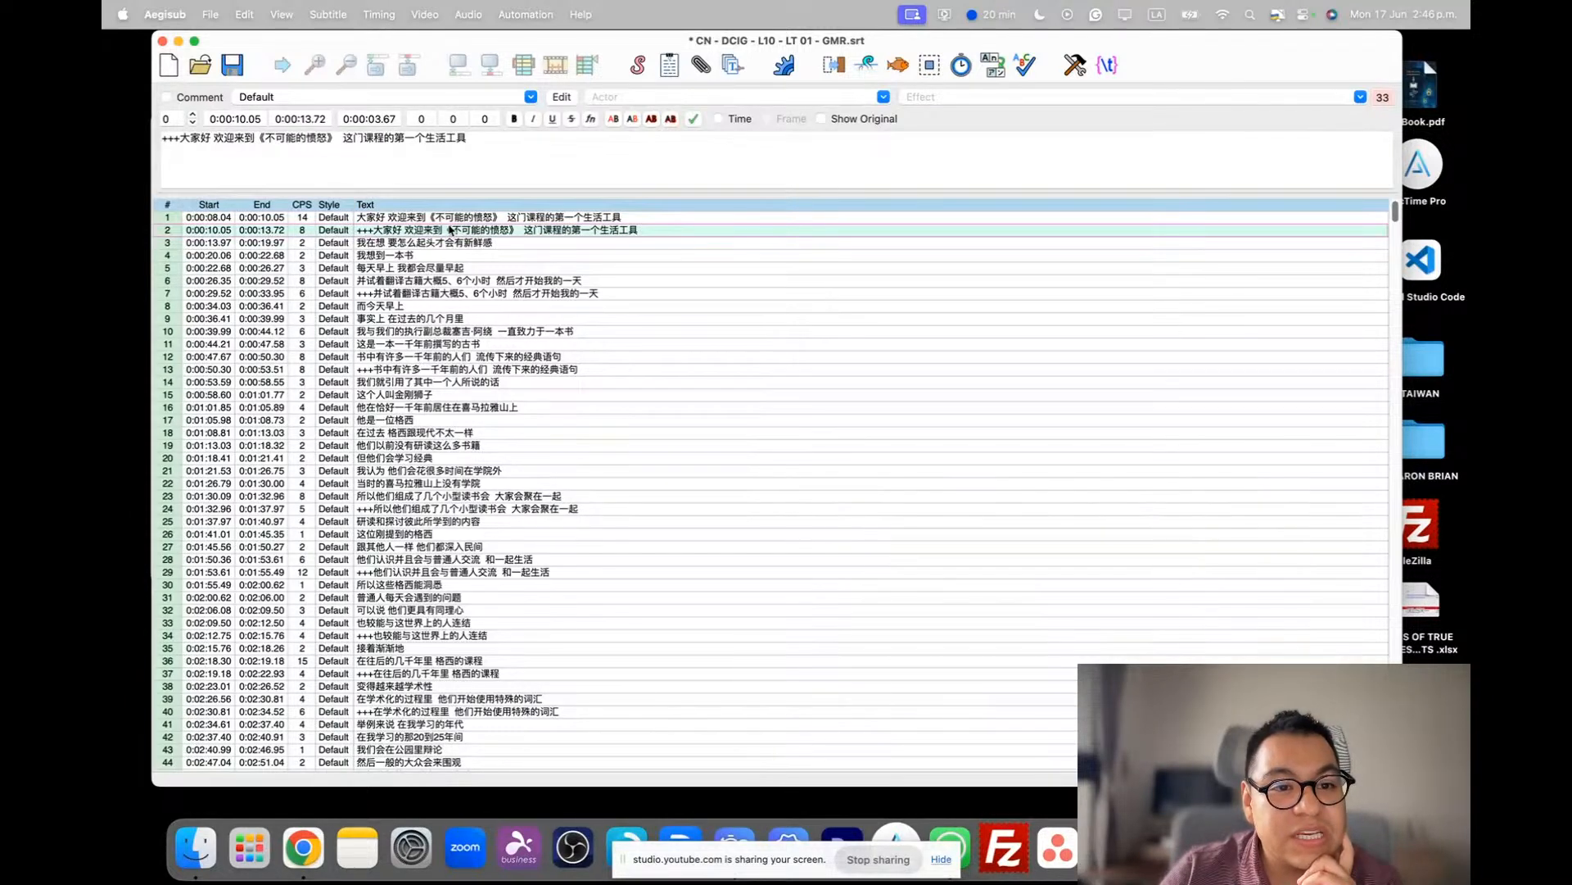
- Try joining the first two subtitle lines while keeping only the first line's text, and undo the join
{"action": "left_click", "coordinate": [465, 219]}
{"action": "left_click", "coordinate": [463, 231], "text": "shift"}
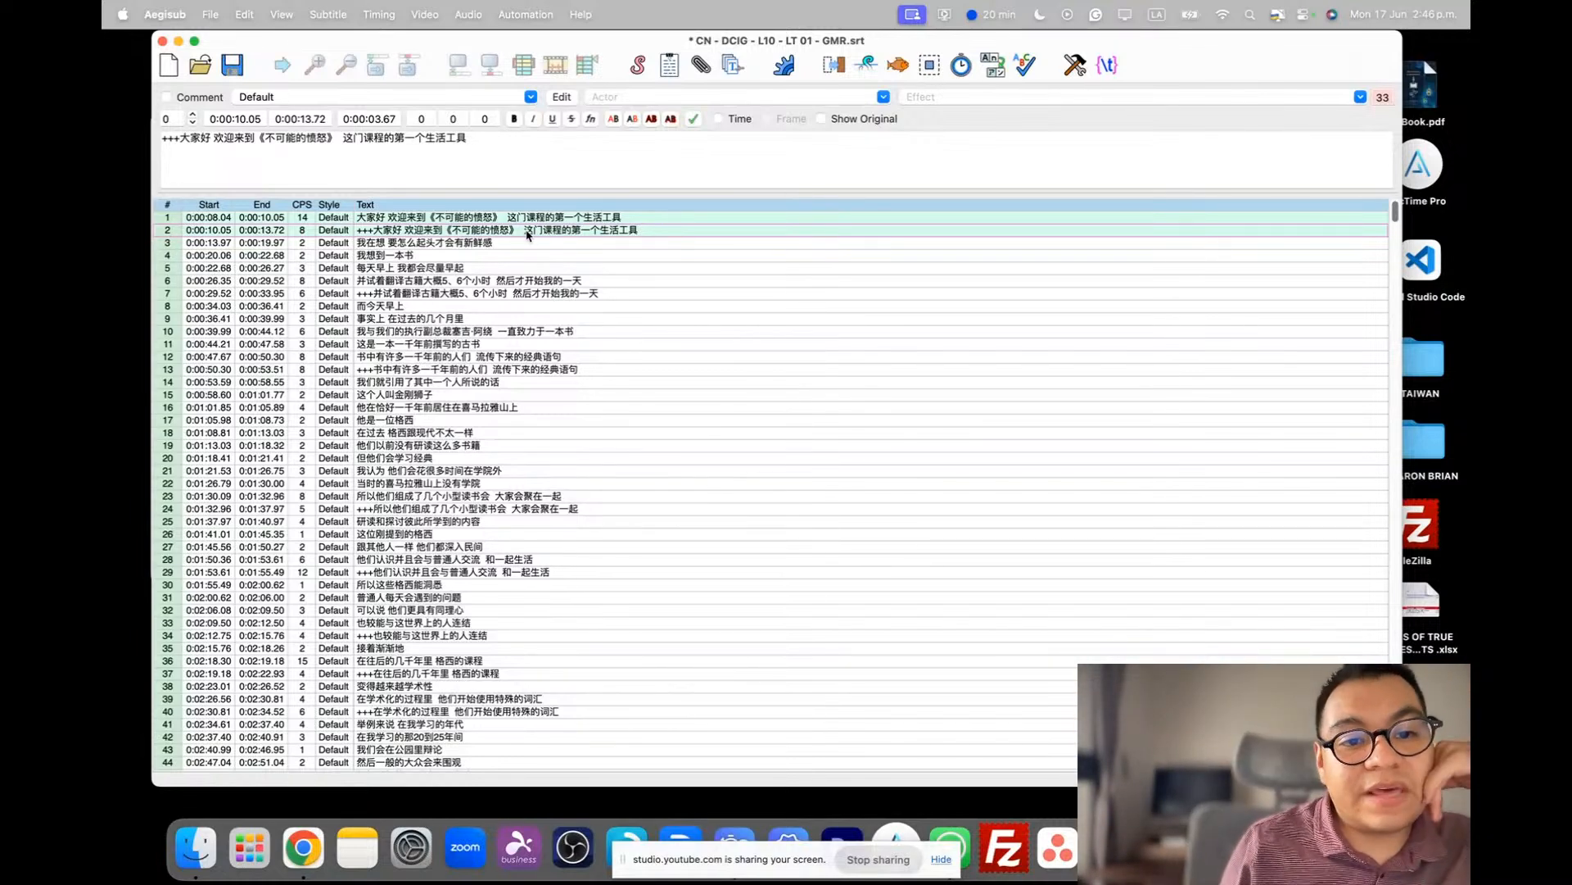
{"action": "left_click", "coordinate": [682, 232]}
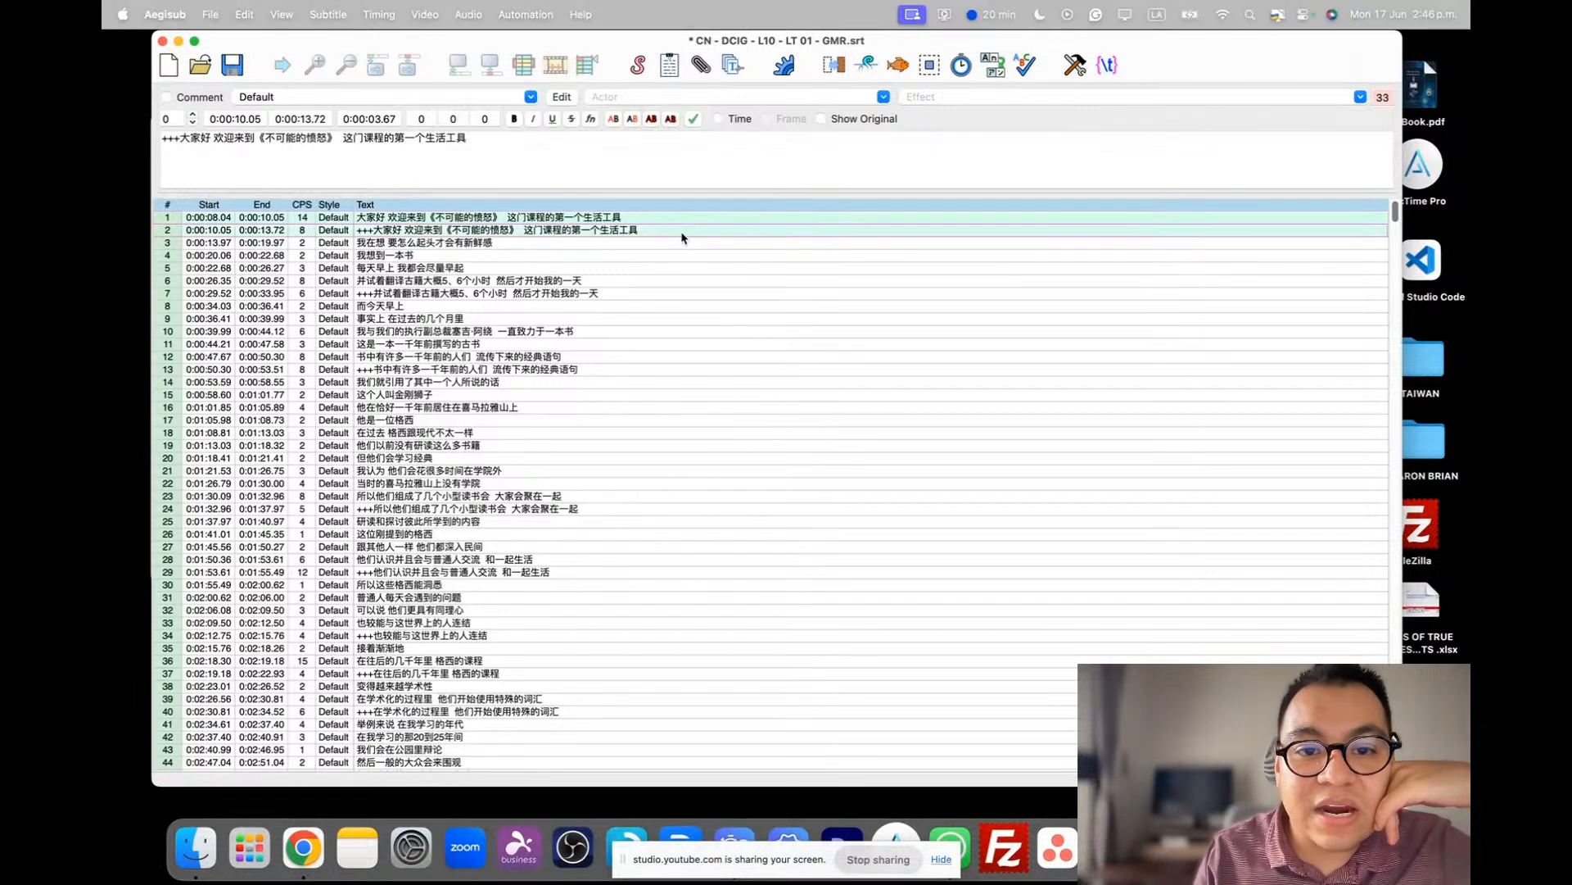
{"action": "right_click", "coordinate": [682, 238]}
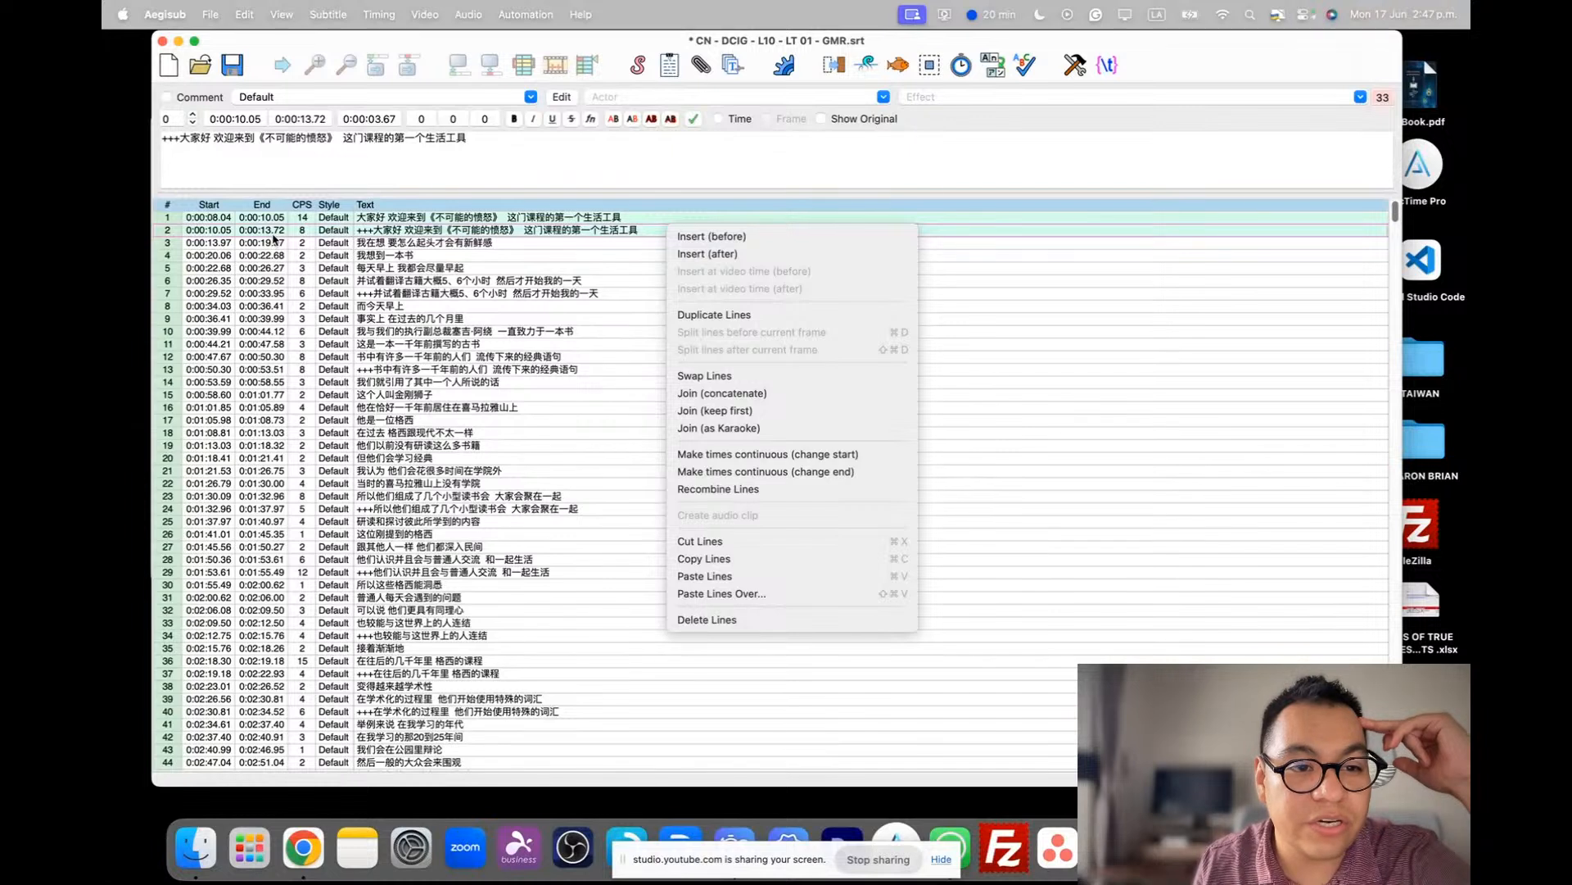
{"action": "left_click", "coordinate": [727, 417]}
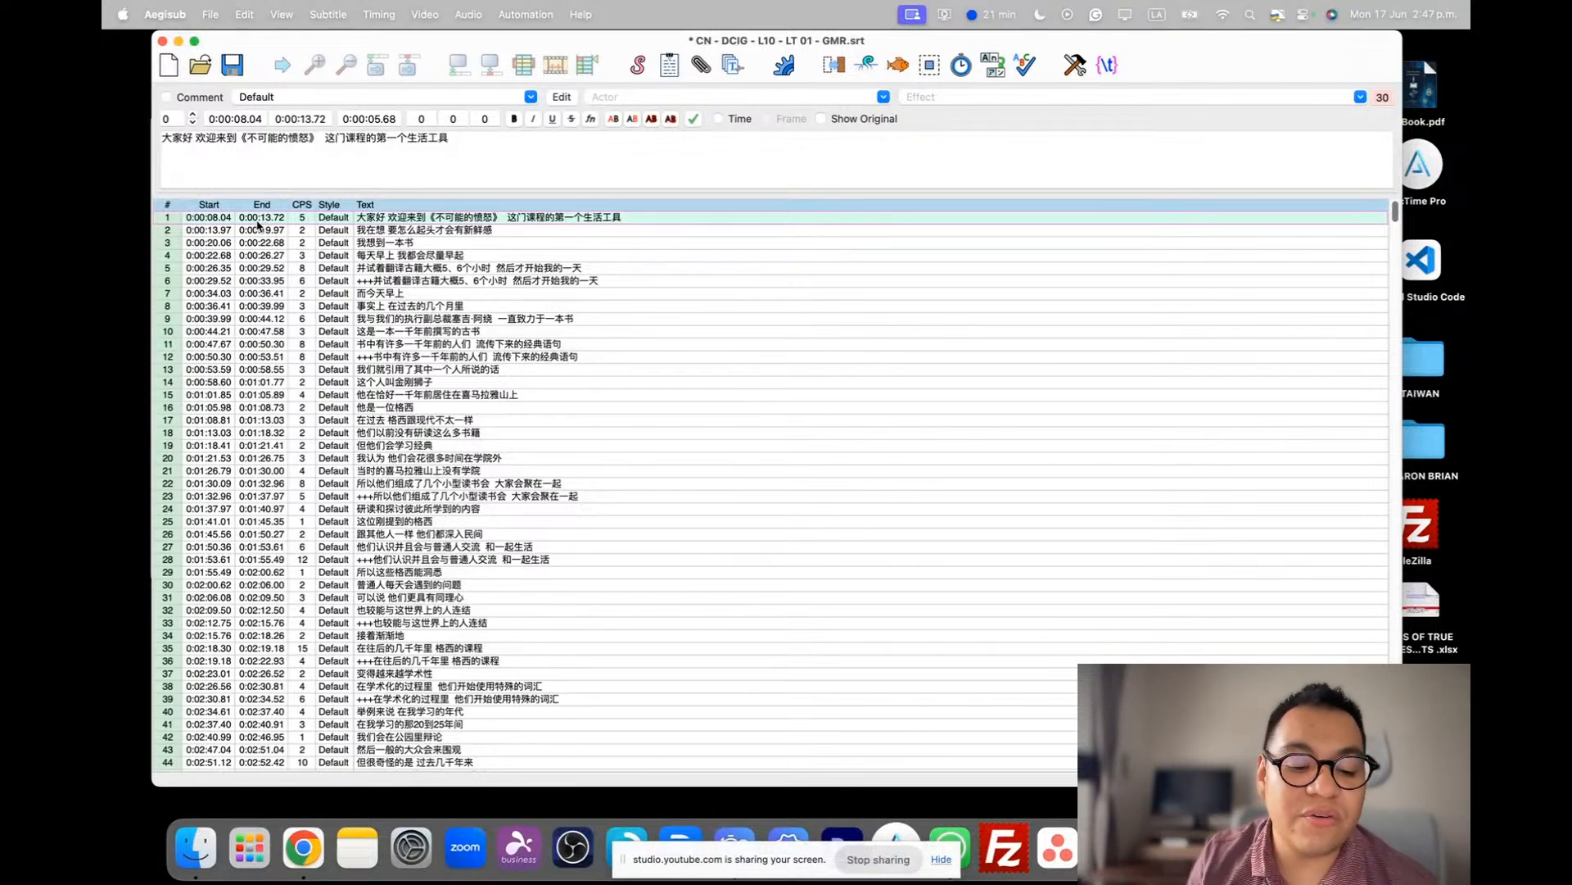
{"action": "key", "text": "super+z"}
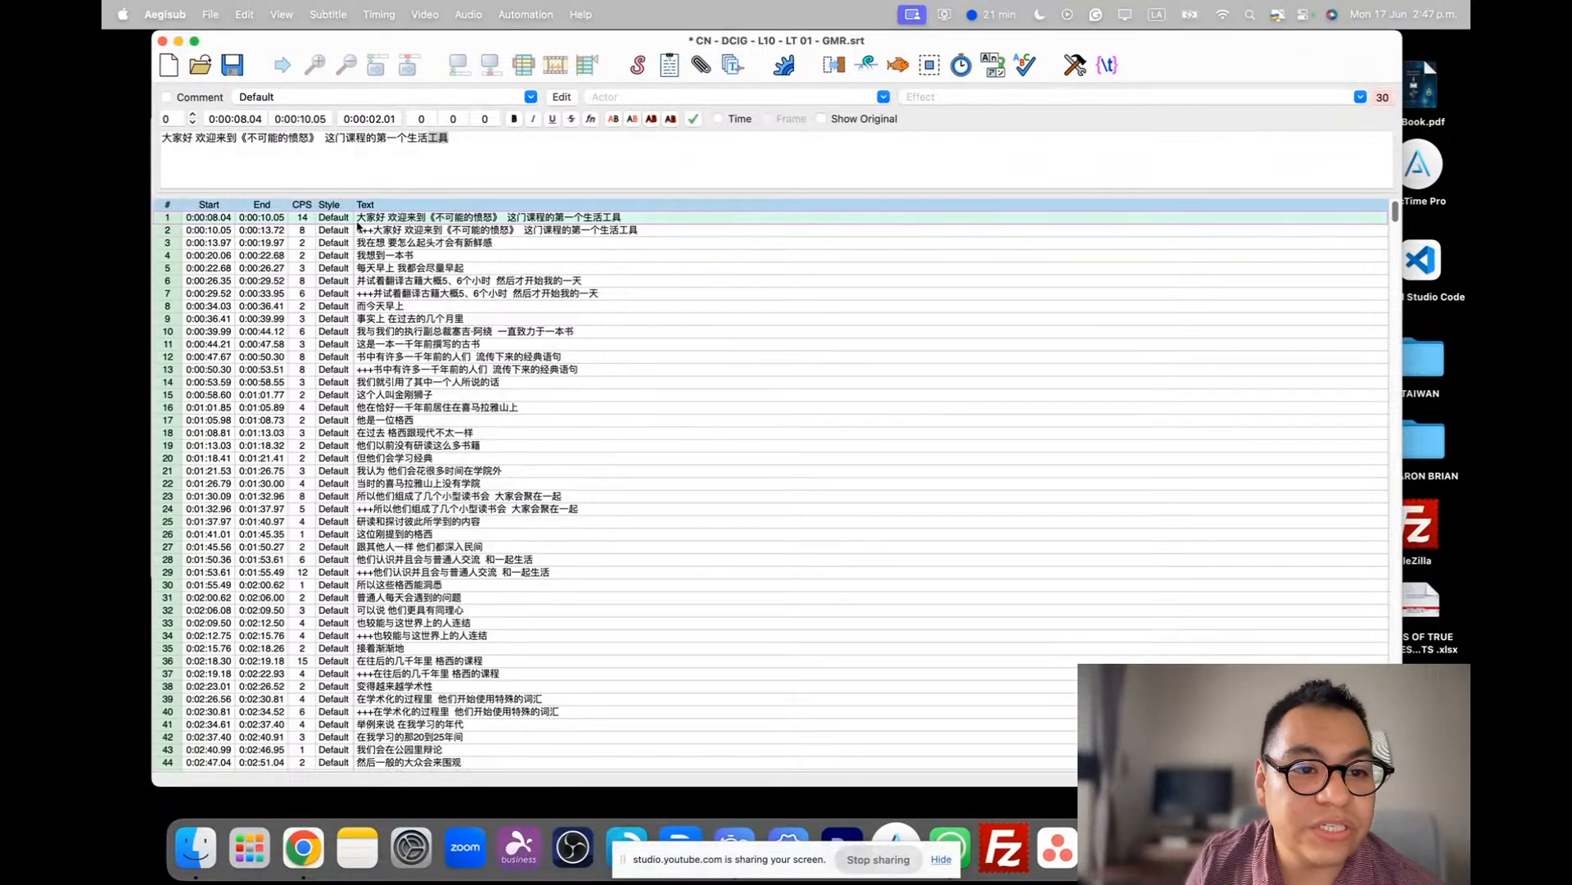
- Join the first two subtitle lines into one, keeping only the first line's text
{"action": "left_click", "coordinate": [412, 221]}
{"action": "key", "text": "Down"}
{"action": "key", "text": "Up"}
{"action": "key", "text": "Down"}
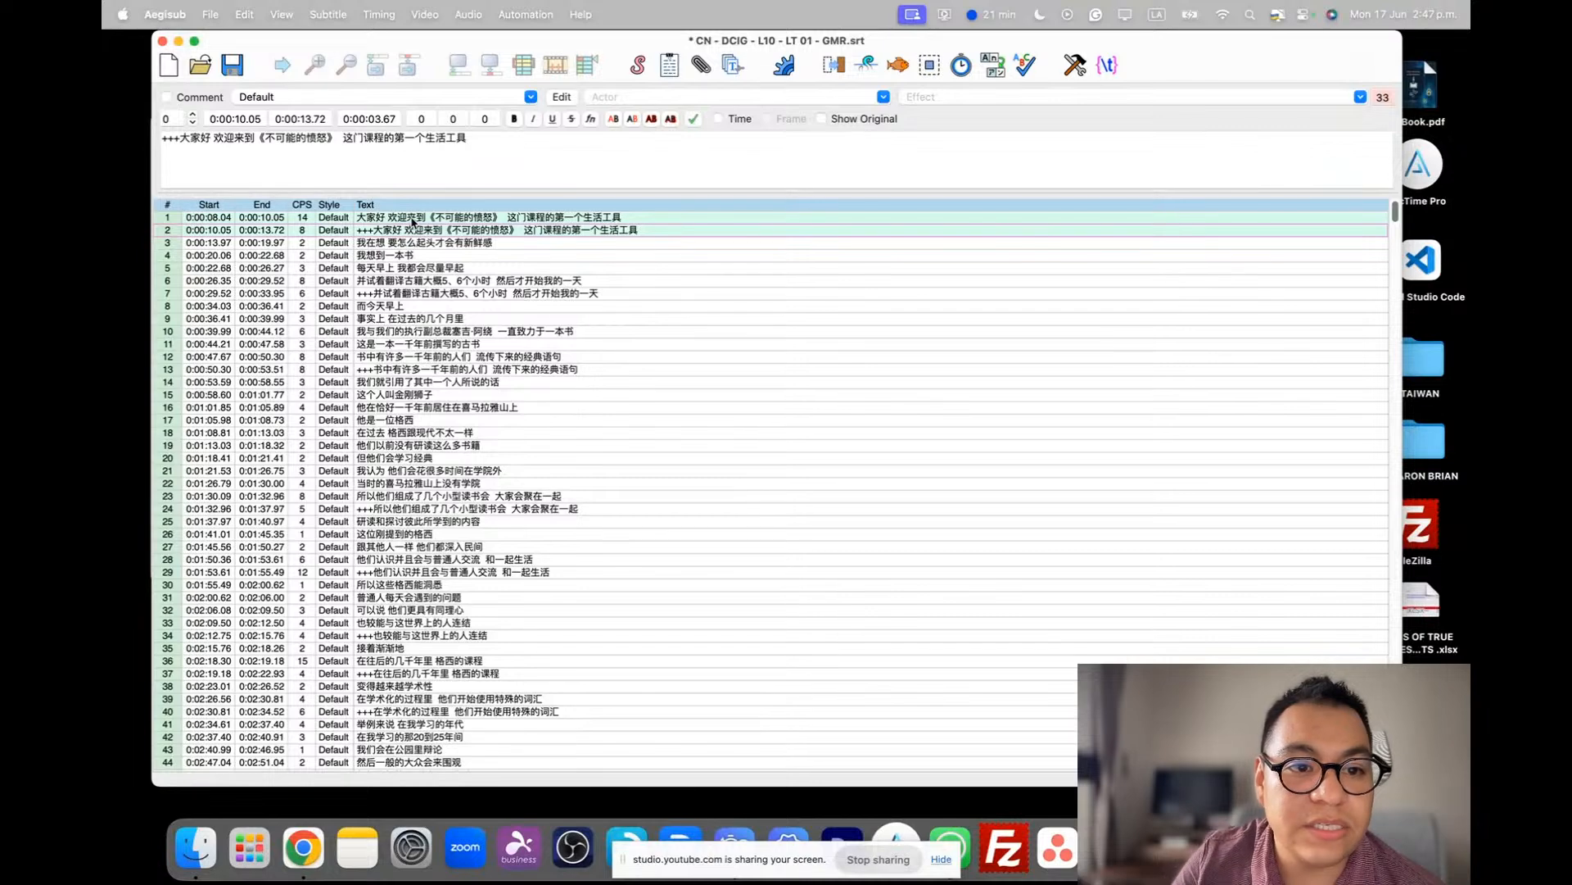
{"action": "right_click", "coordinate": [412, 221]}
{"action": "left_click", "coordinate": [498, 396]}
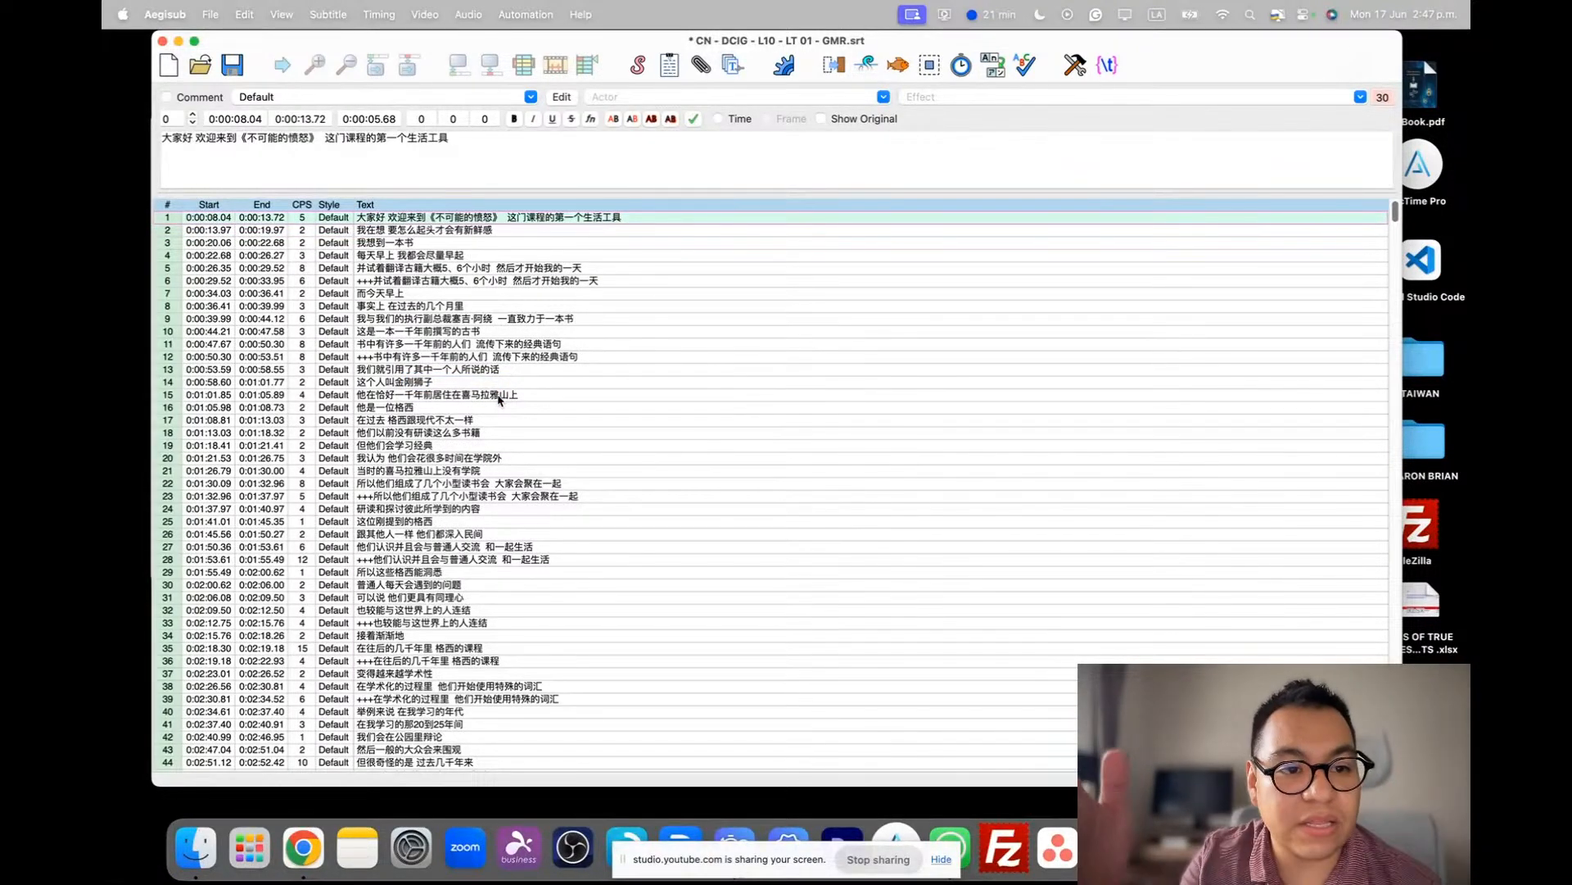
- Join subtitle line 5 with its +++ duplicate in line 6, keeping only the text of line 5
{"action": "left_click", "coordinate": [441, 270]}
{"action": "key", "text": "Down"}
{"action": "key", "text": "Up"}
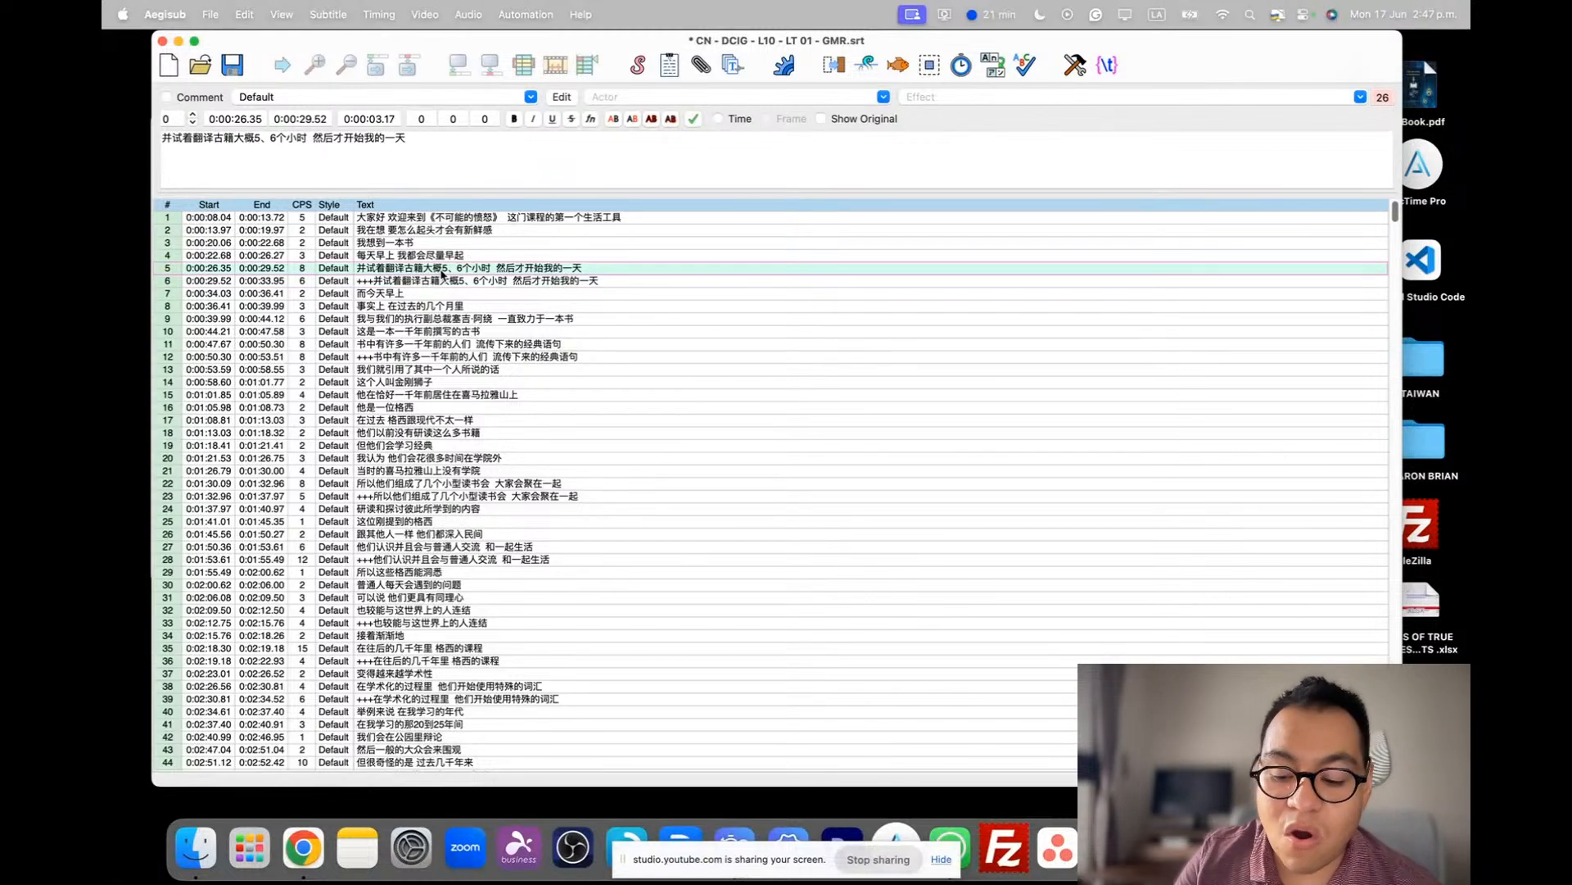
{"action": "key", "text": "shift+Down"}
{"action": "right_click", "coordinate": [442, 273]}
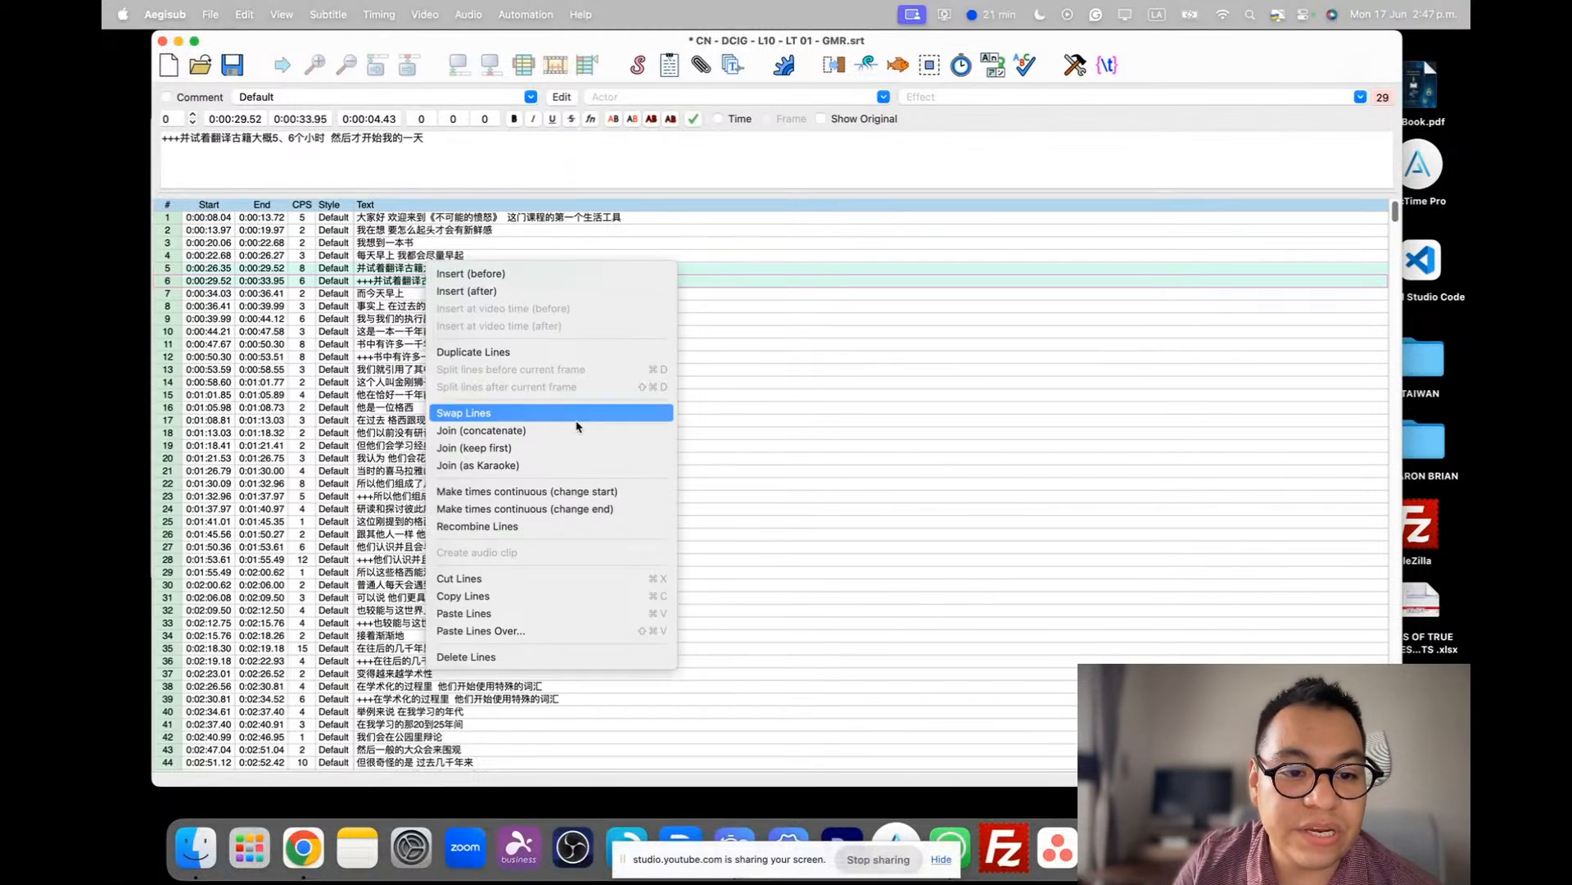
{"action": "left_click", "coordinate": [554, 451]}
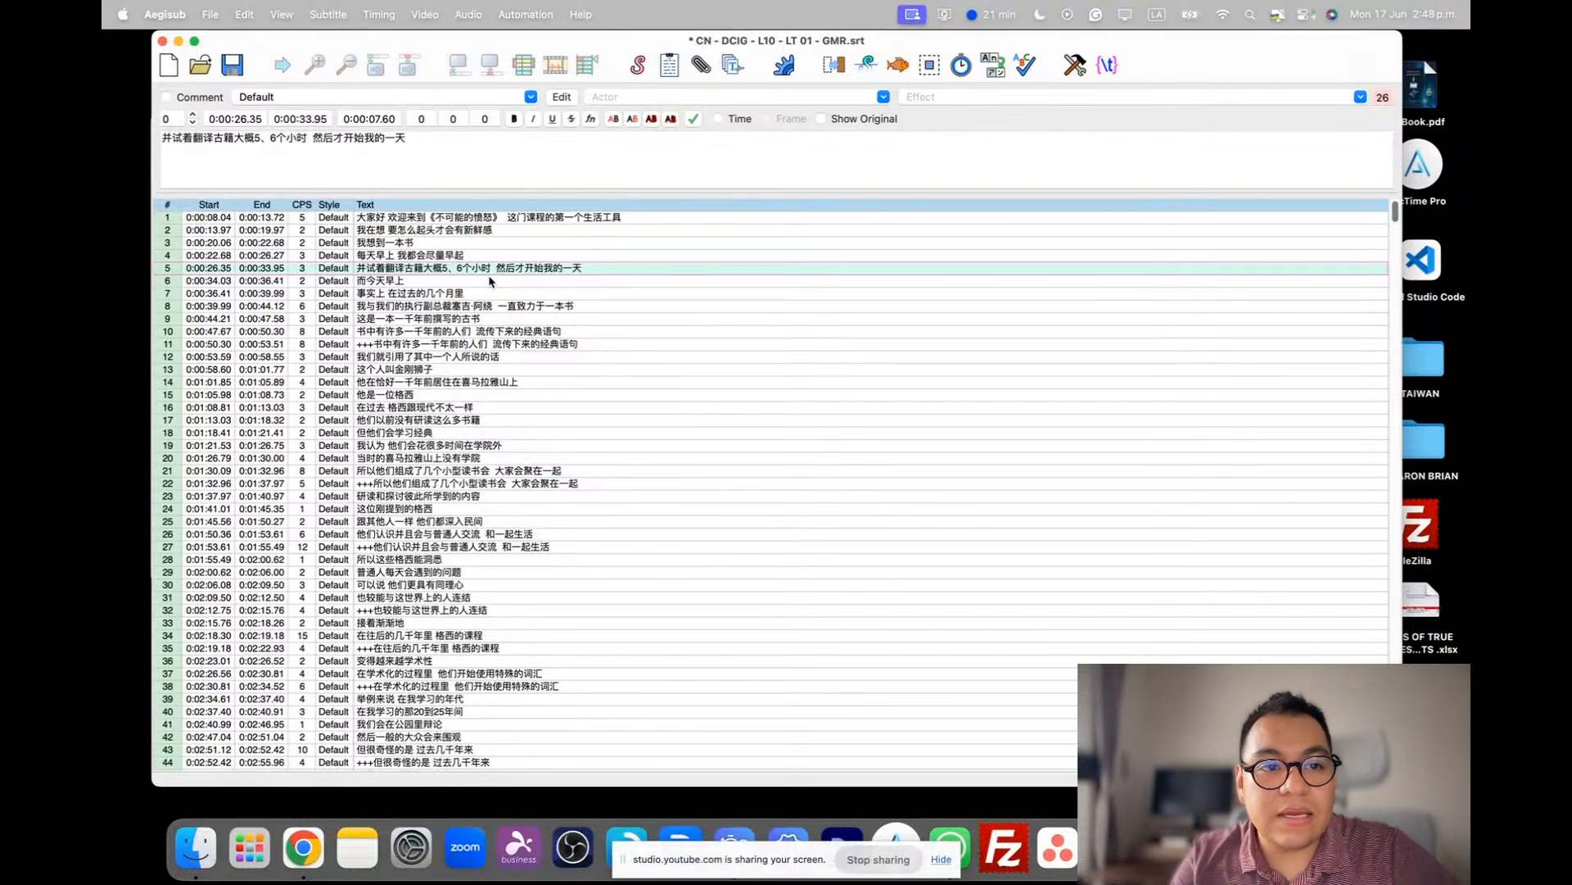
- Replace every double space in the text of all rows with the line break code \N and close the Replace dialog
{"action": "left_click", "coordinate": [215, 16]}
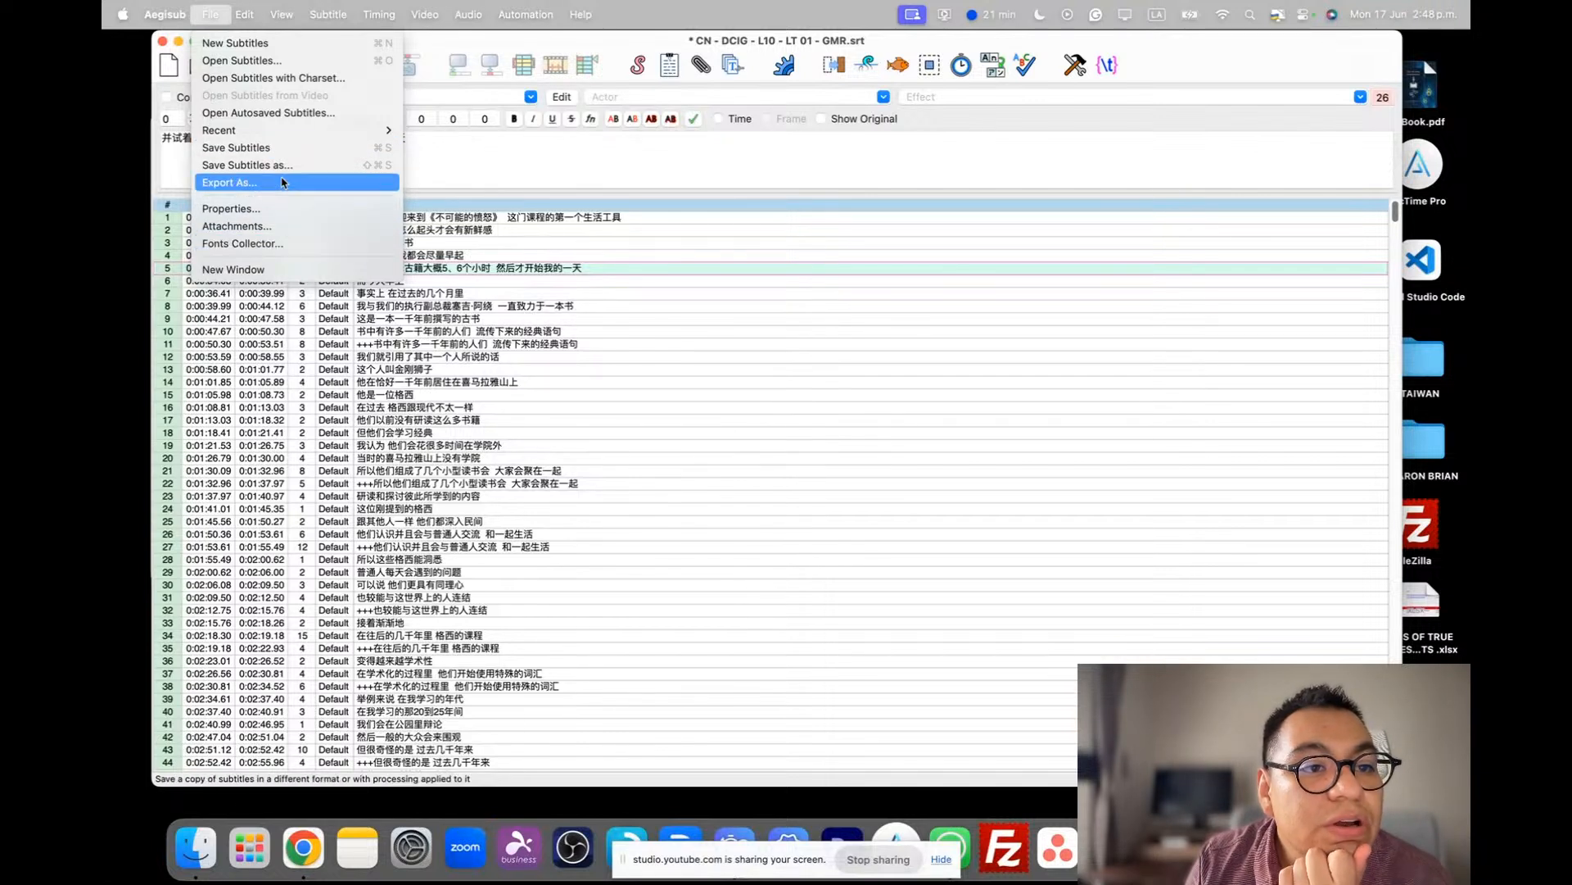
{"action": "mouse_move", "coordinate": [244, 10]}
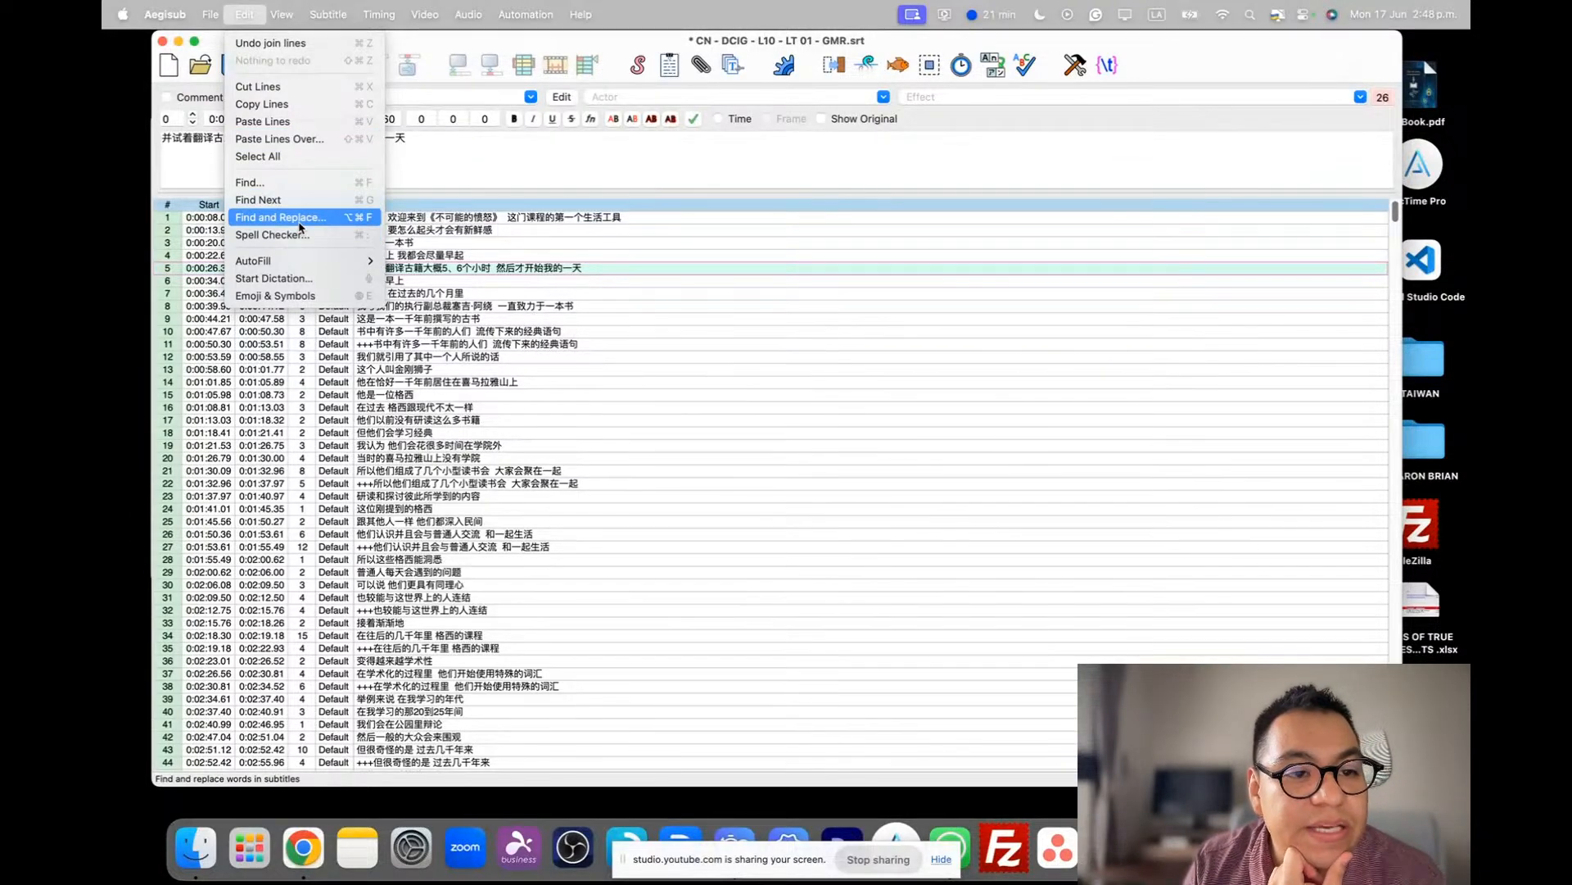
{"action": "left_click", "coordinate": [801, 444]}
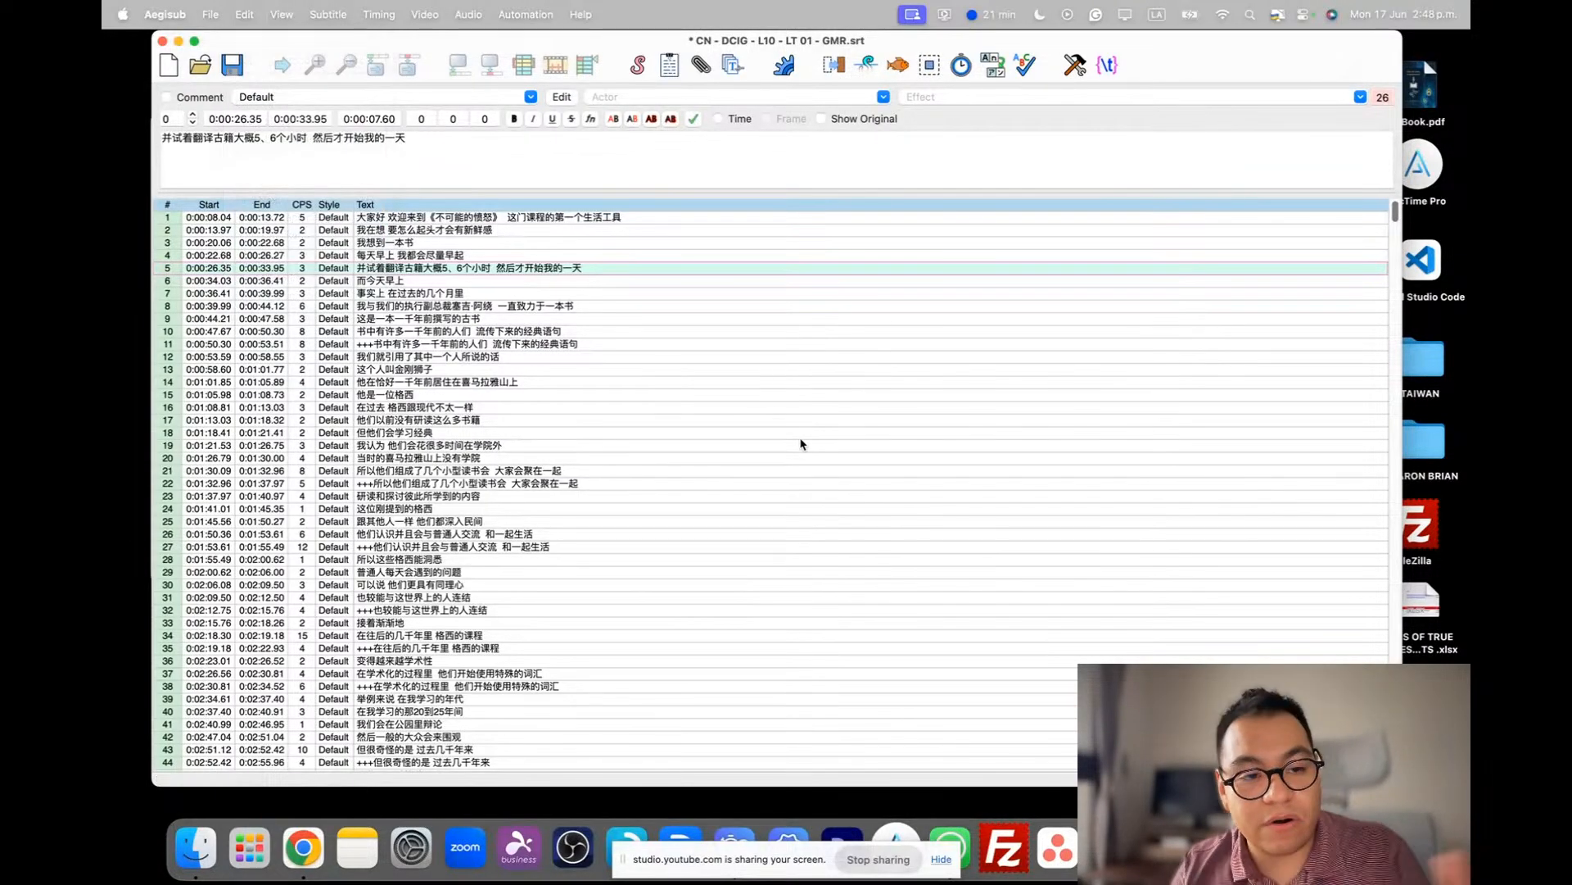
{"action": "key", "text": "super+h"}
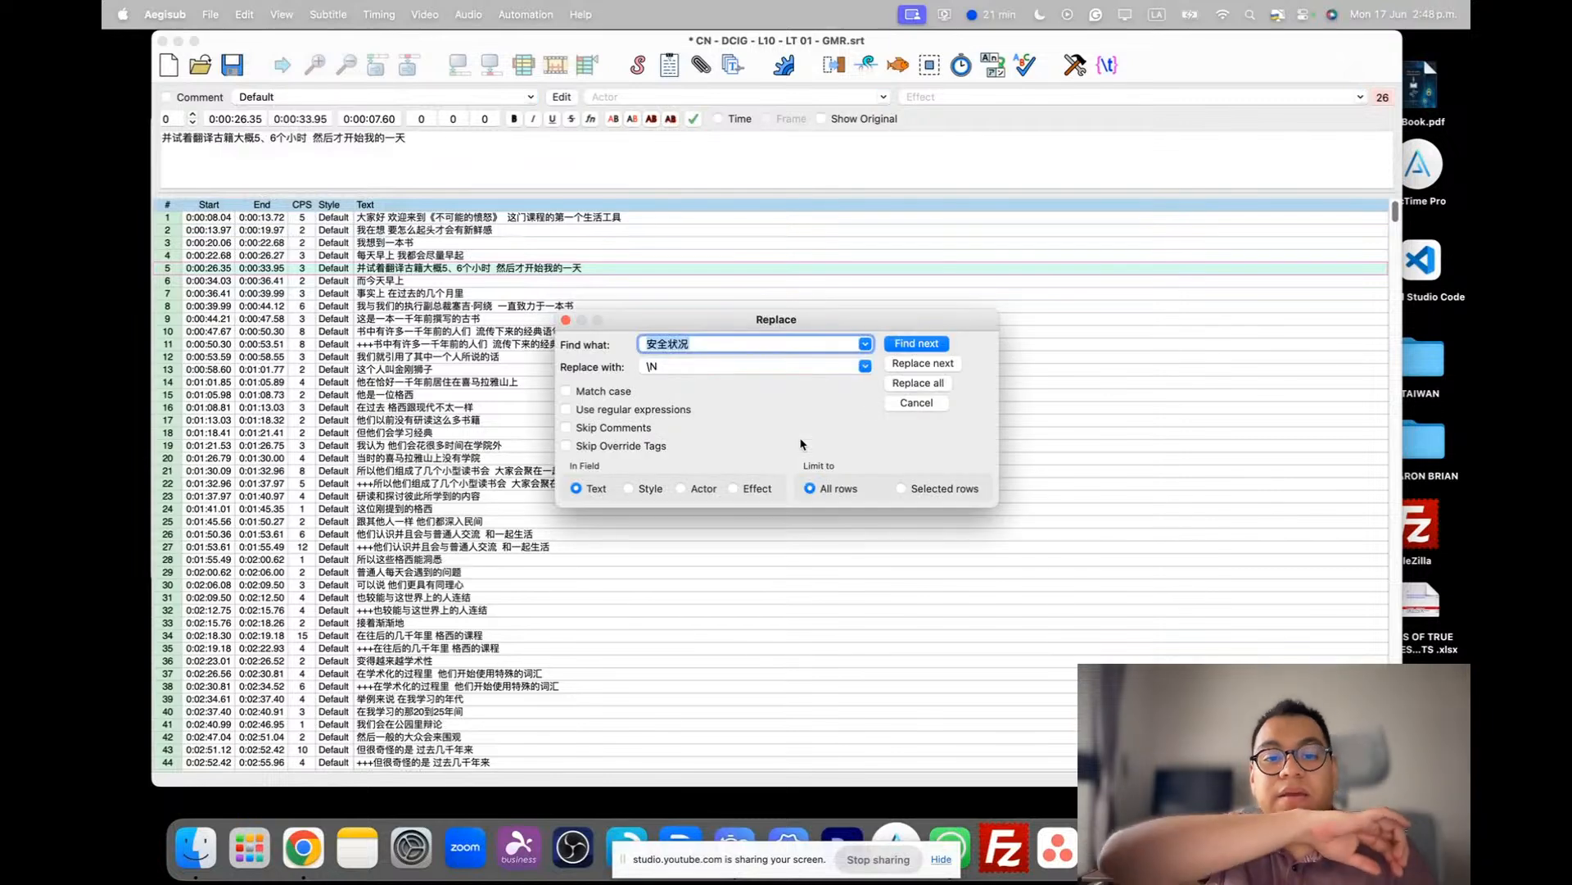
{"action": "key", "text": "BackSpace"}
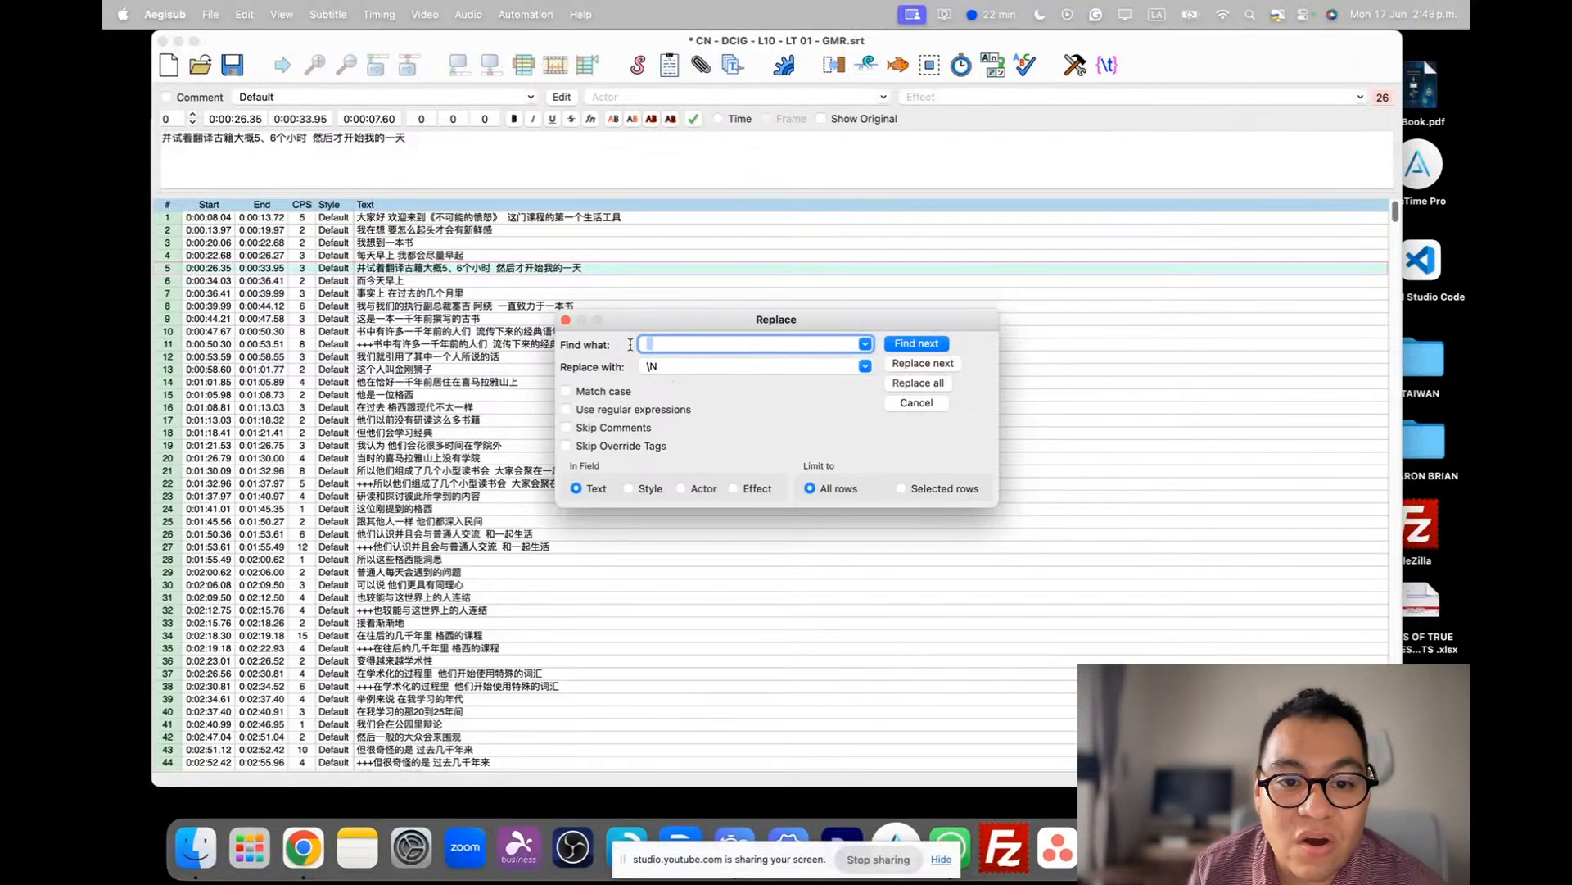
{"action": "key", "text": "BackSpace"}
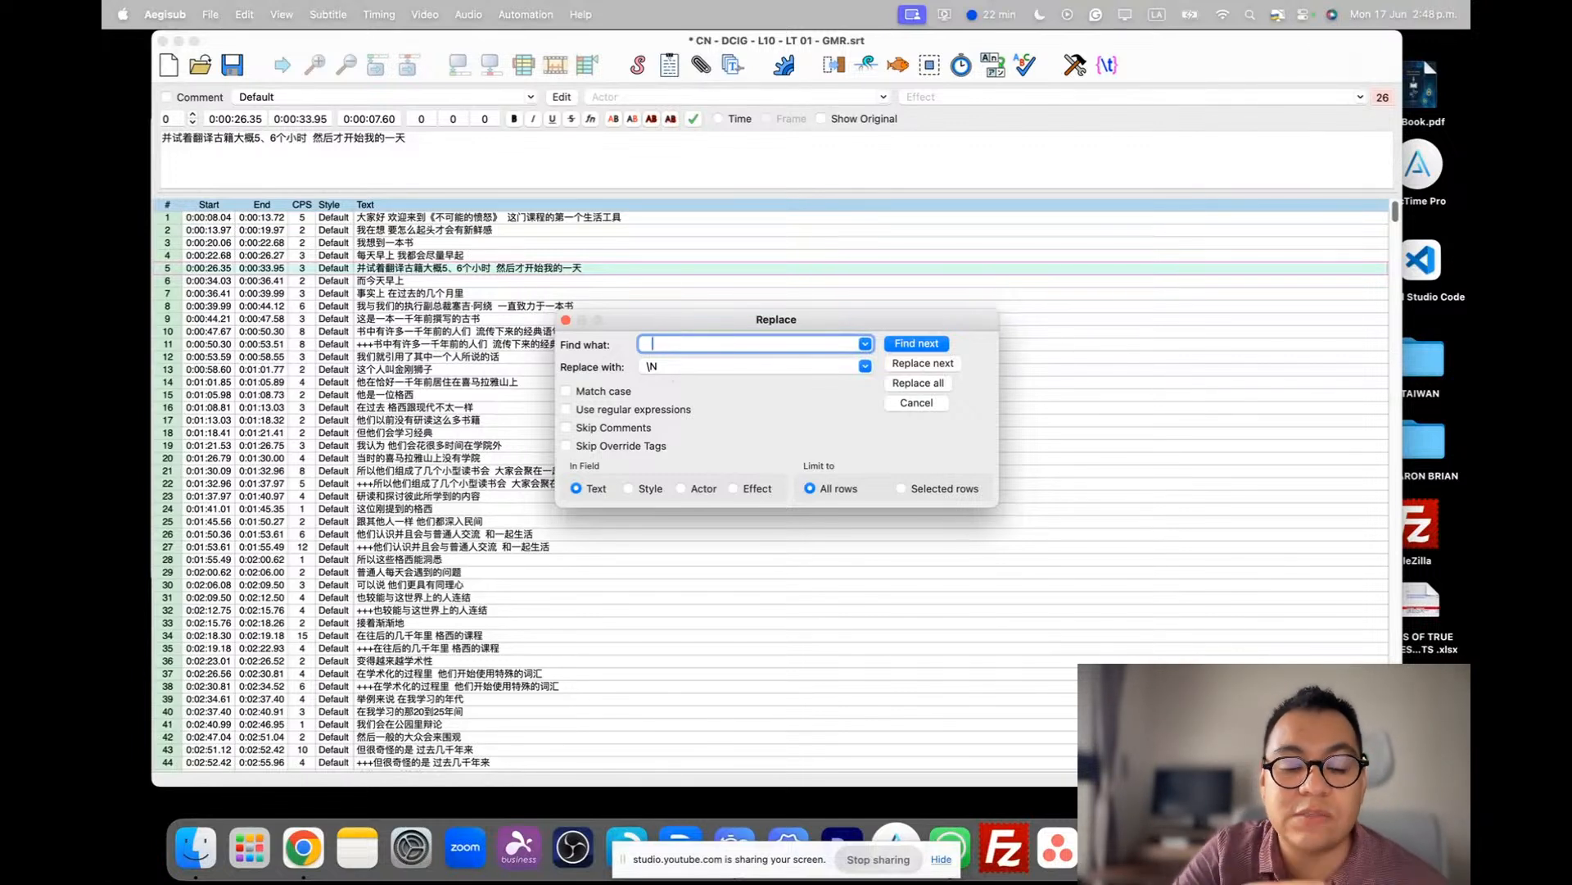
{"action": "left_click", "coordinate": [660, 368]}
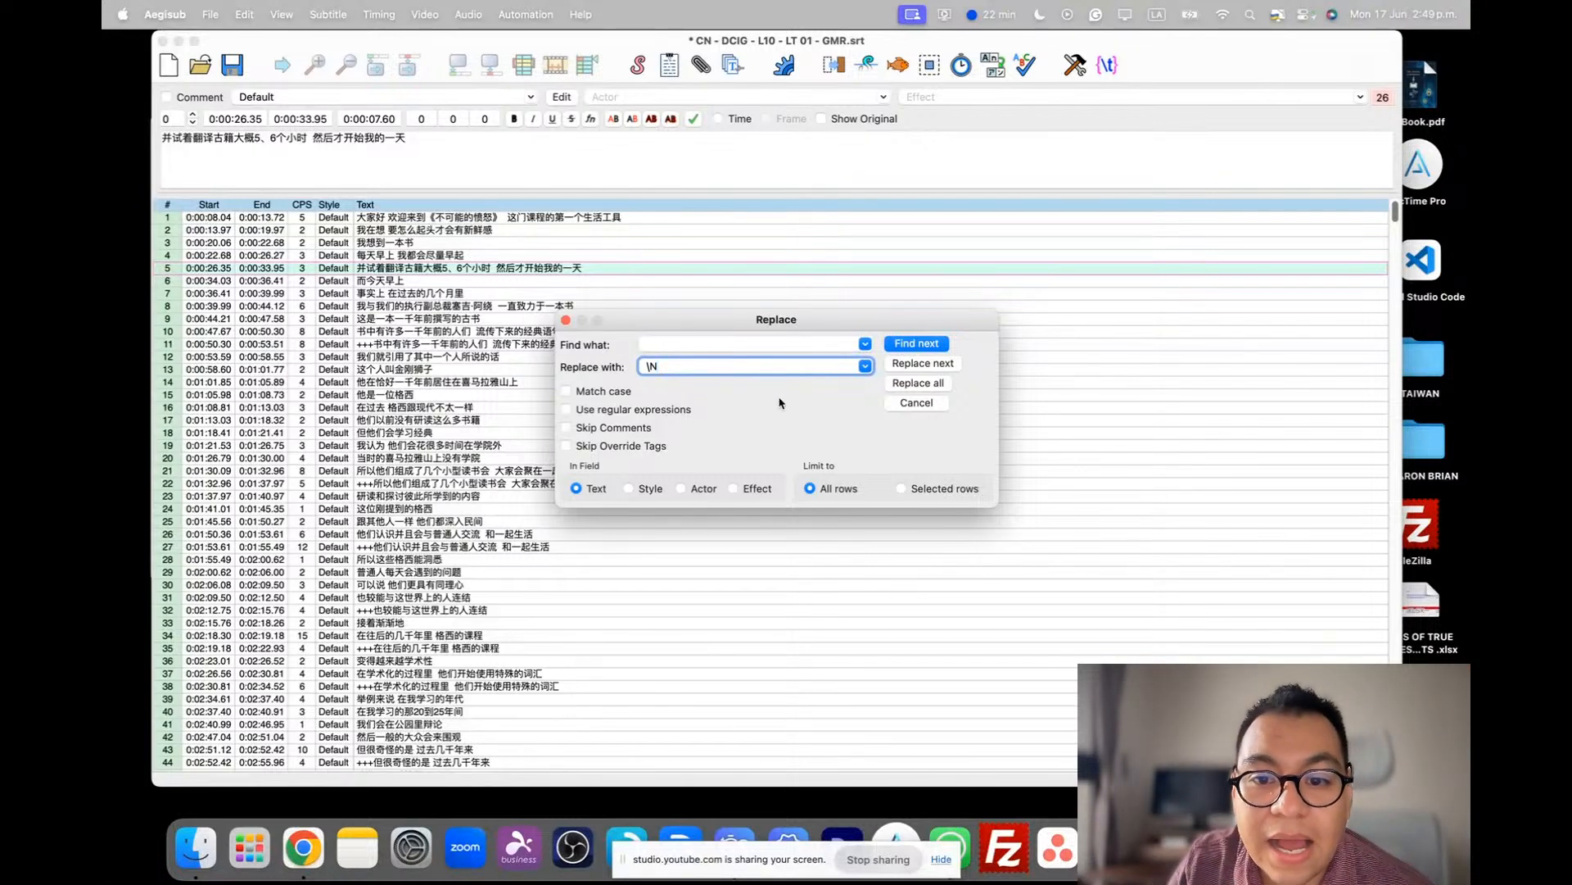
{"action": "left_click", "coordinate": [918, 386]}
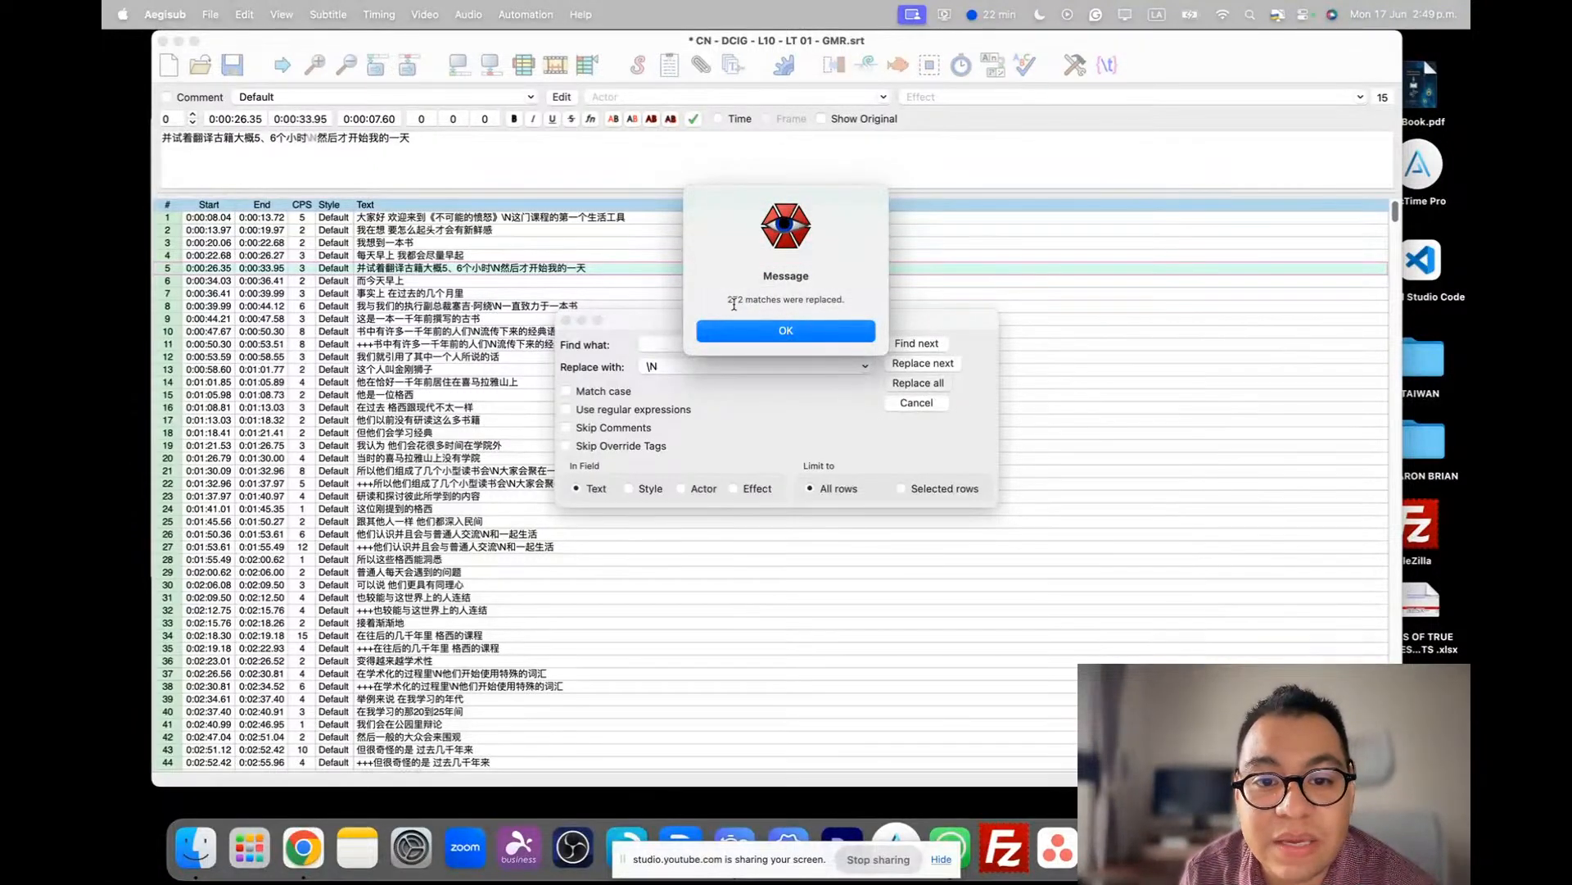
{"action": "left_click", "coordinate": [816, 334]}
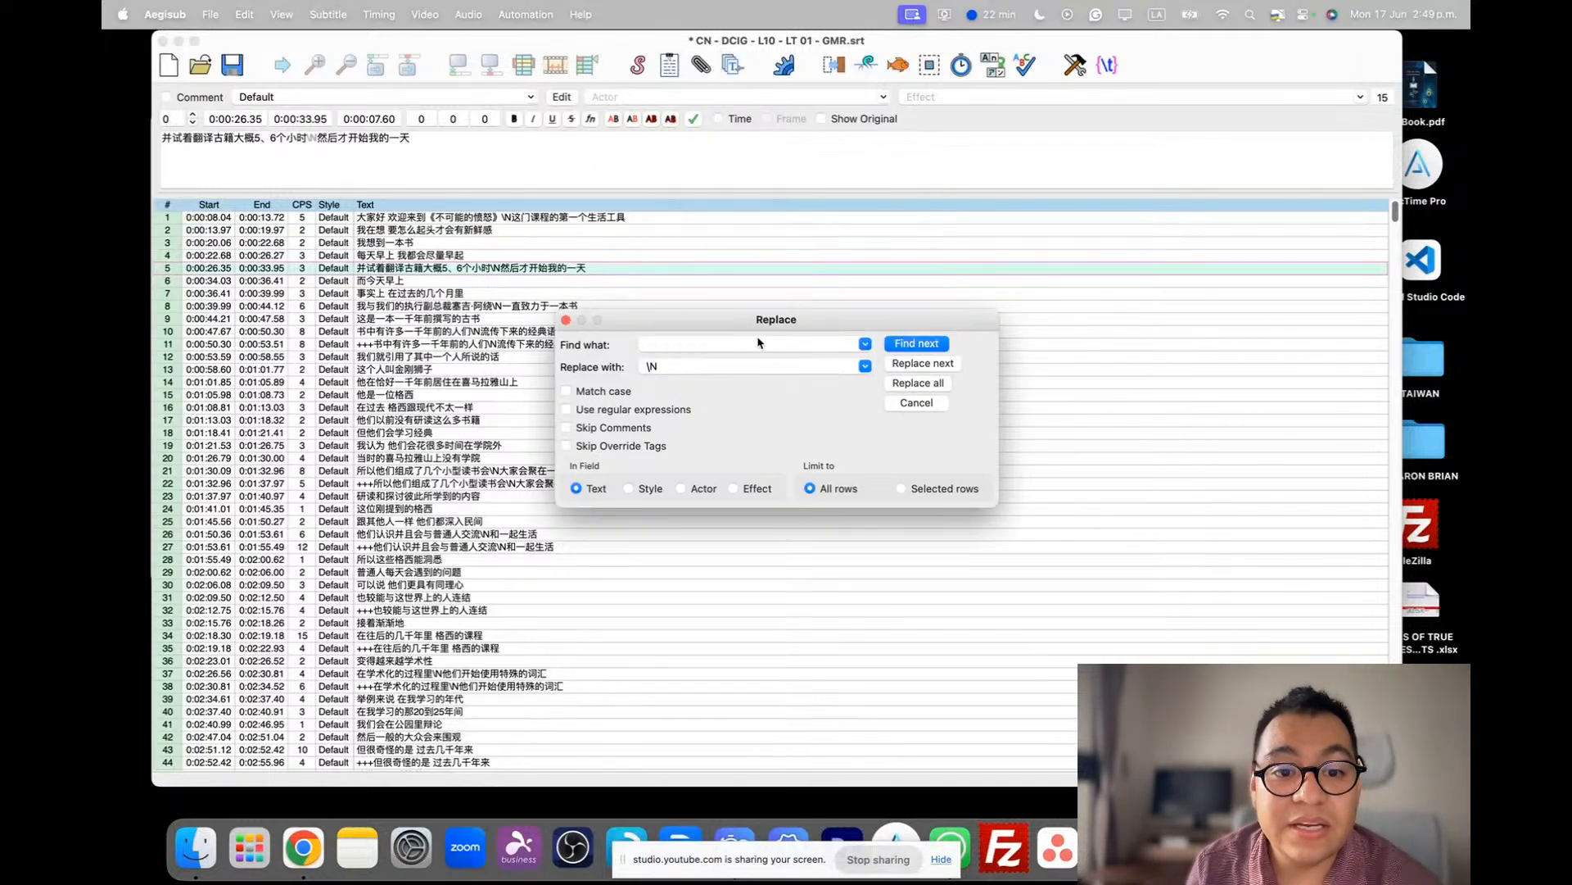
{"action": "left_click", "coordinate": [656, 344]}
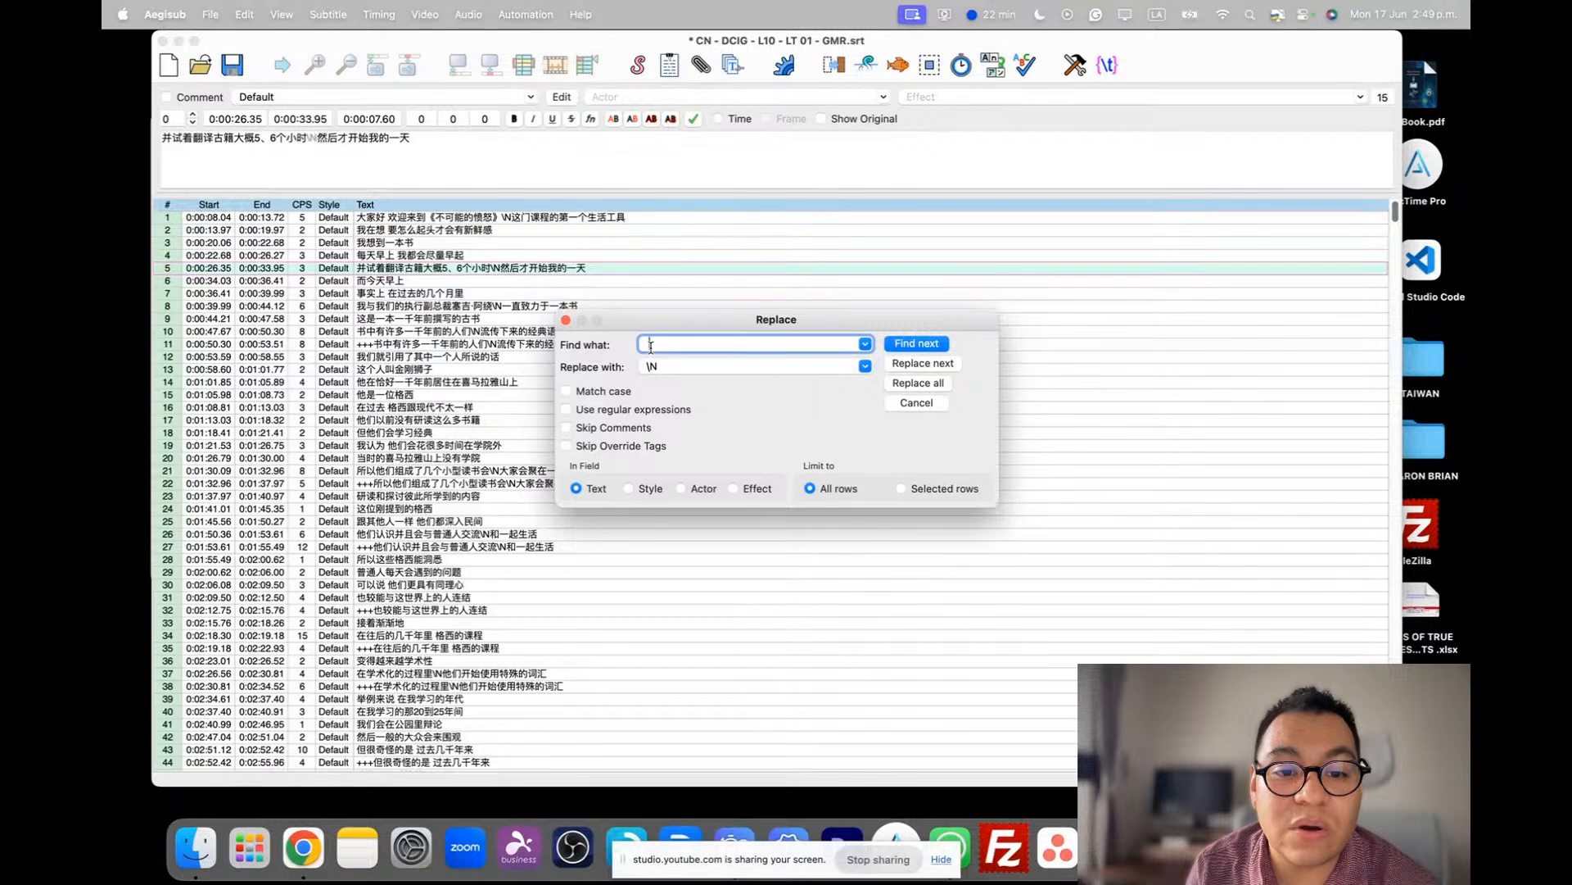
{"action": "left_click", "coordinate": [646, 369]}
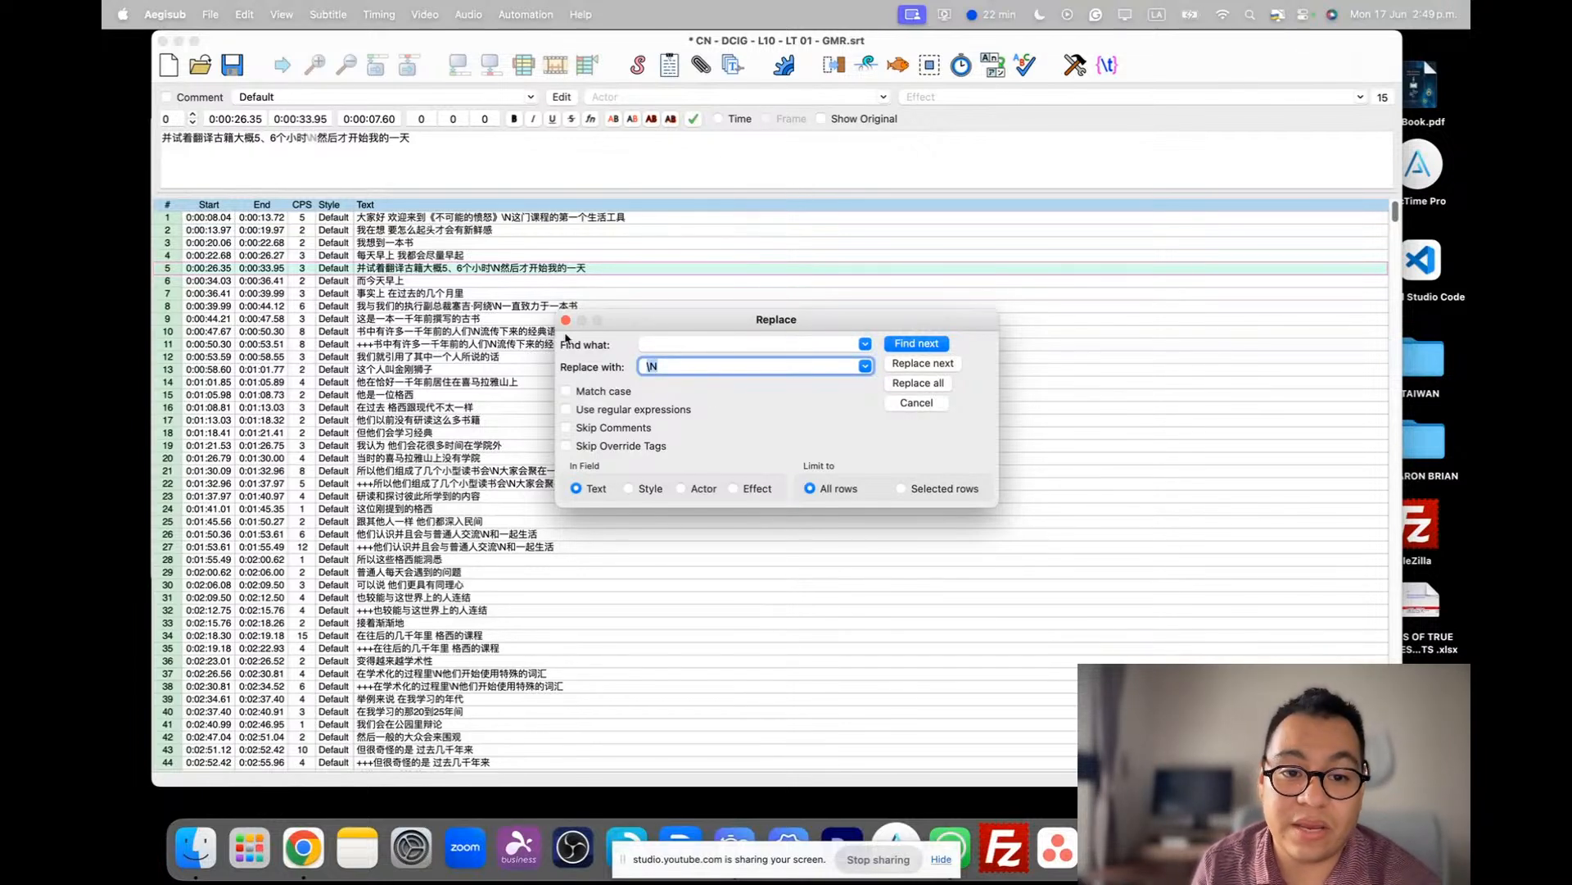
{"action": "left_click", "coordinate": [566, 321]}
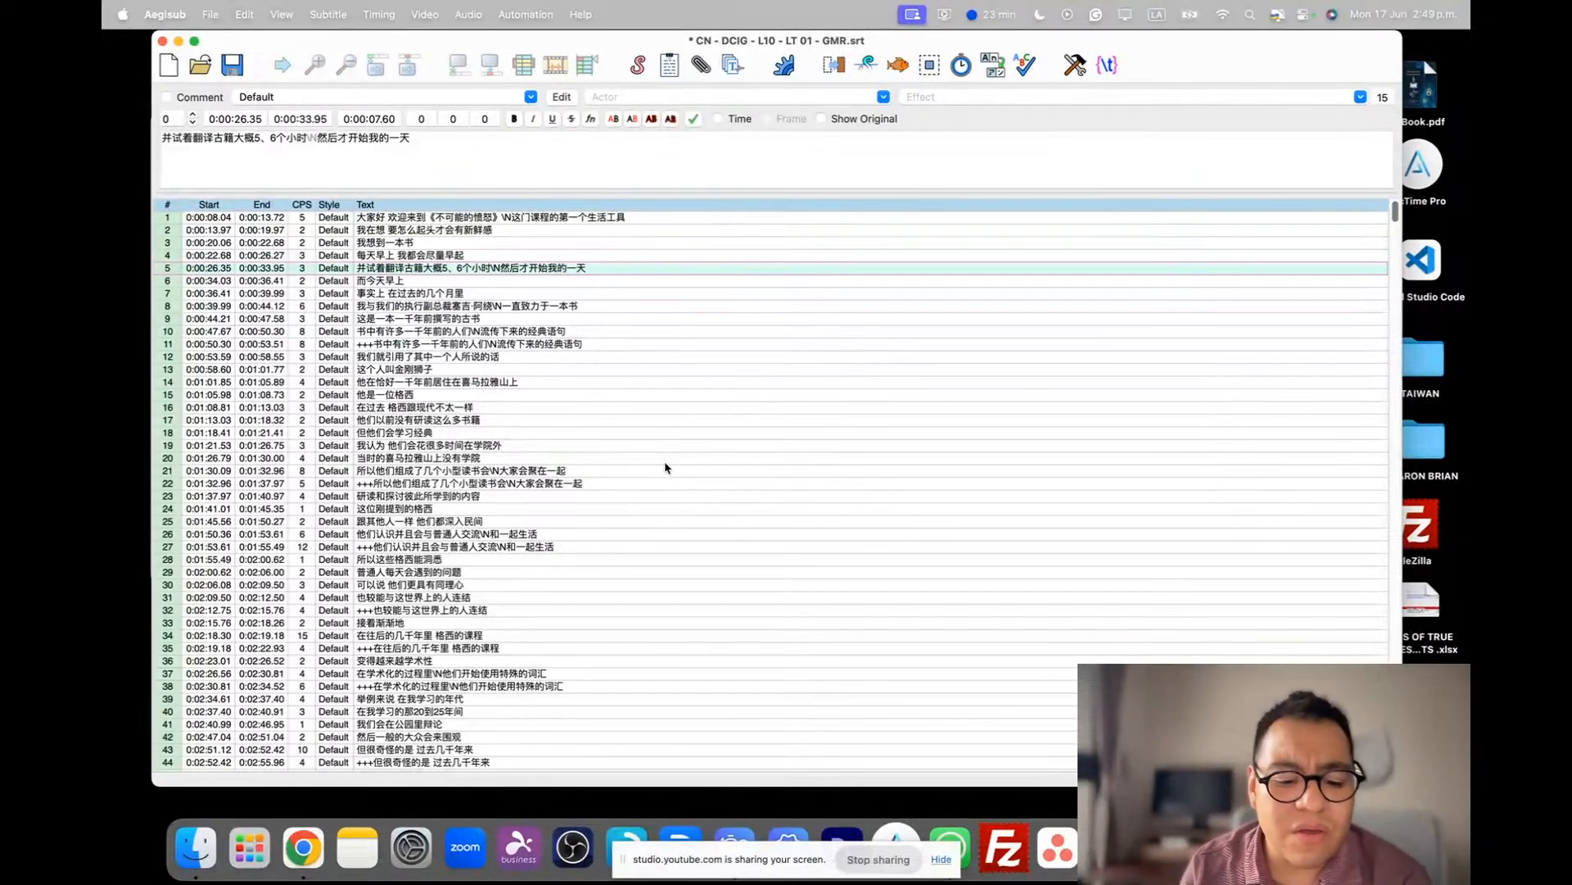
- Find the first subtitle line whose text is the placeholder 000 and delete that line
{"action": "key", "text": "super+f"}
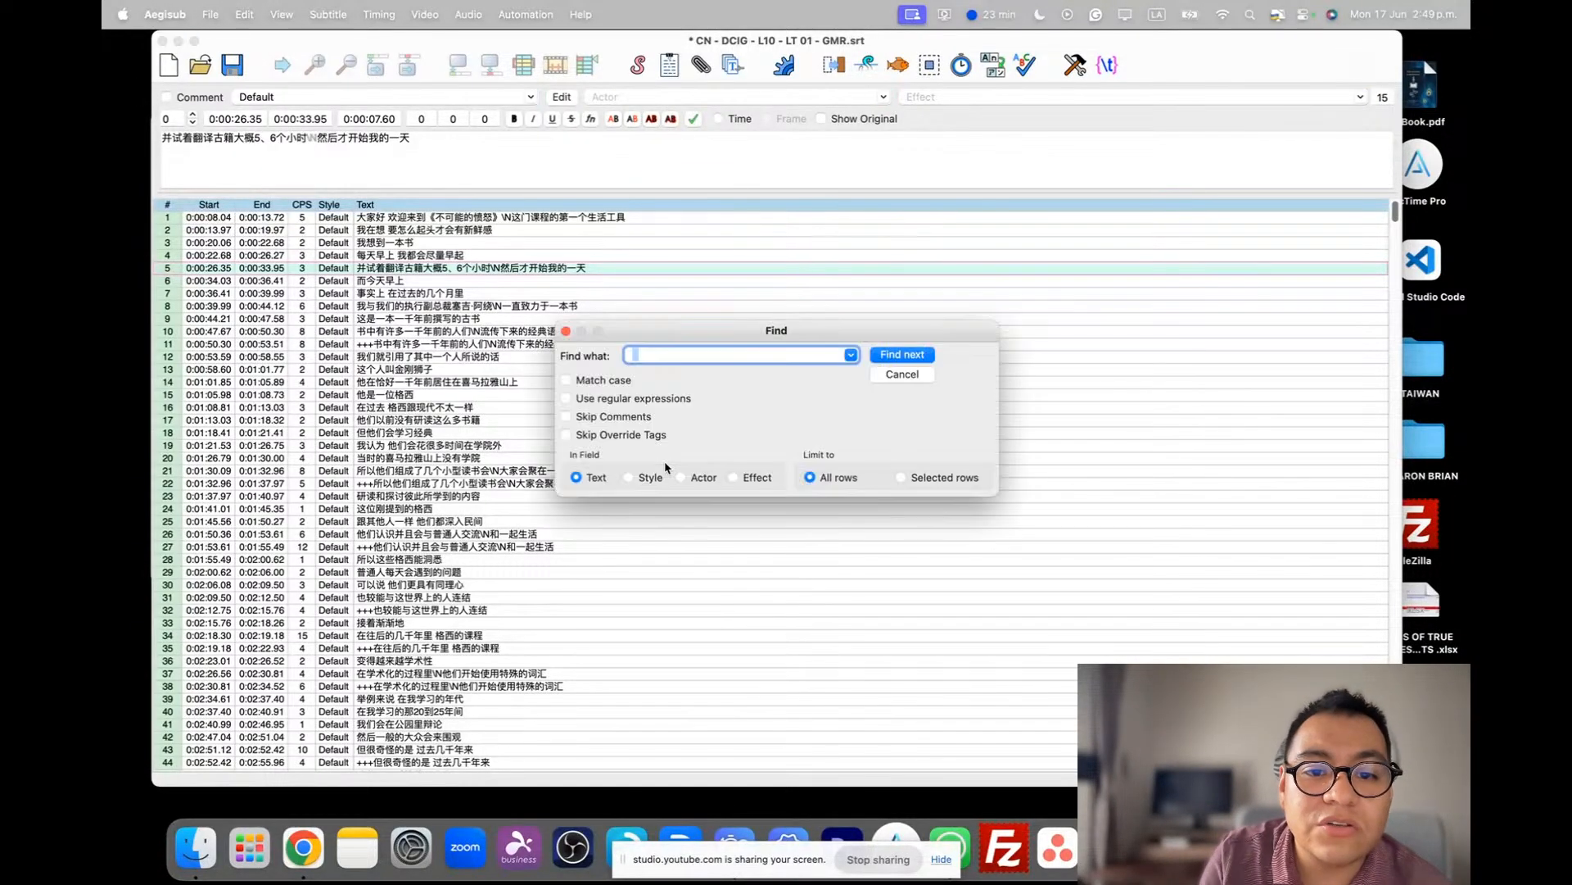
{"action": "type", "text": "000"}
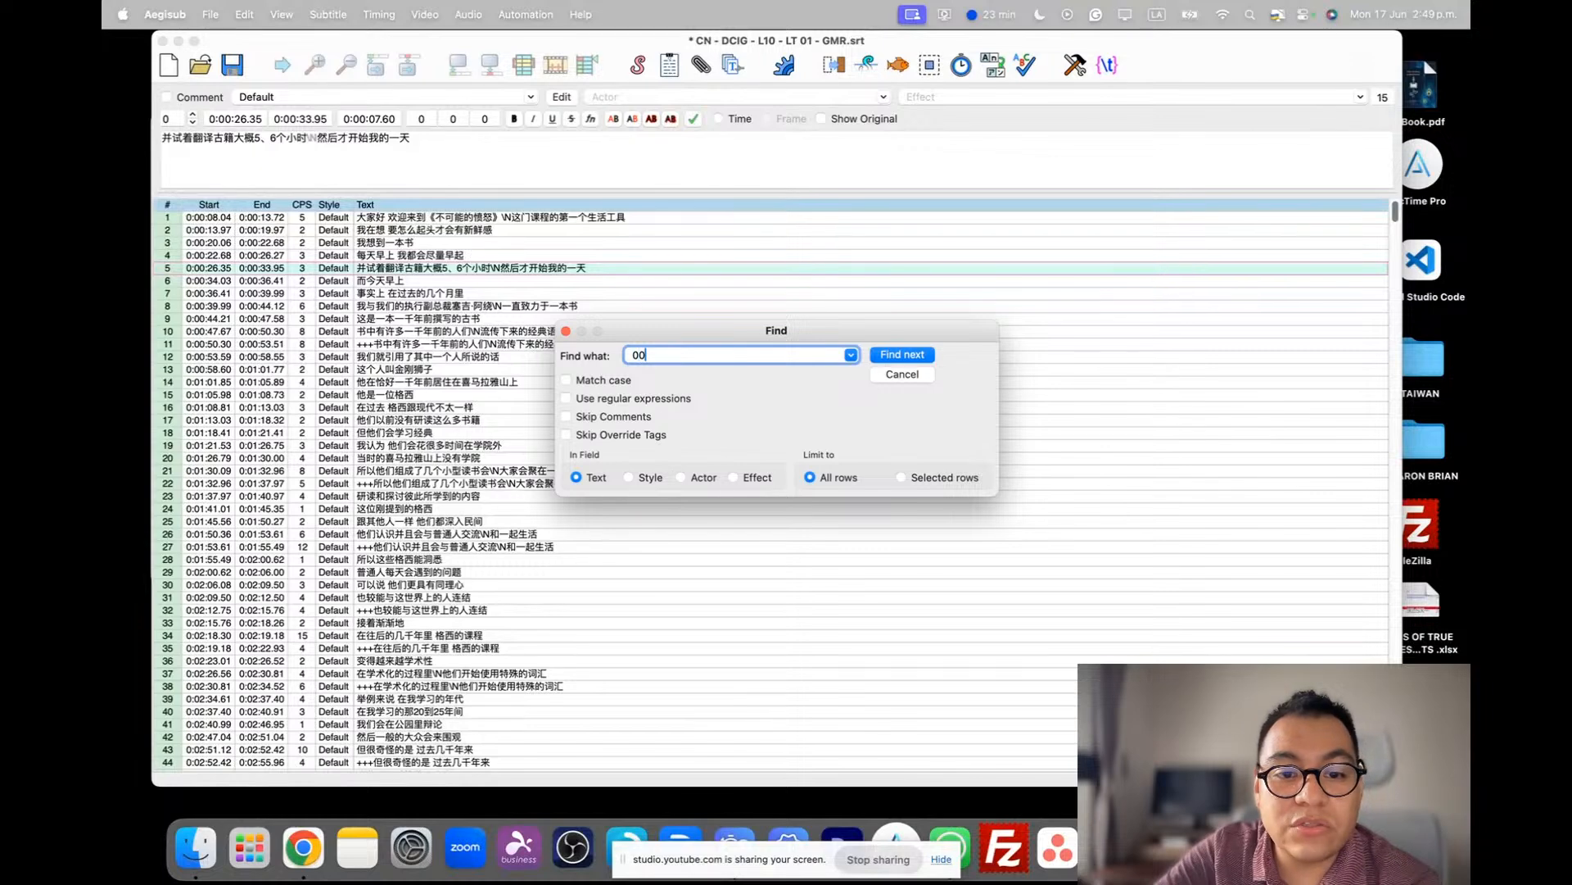
{"action": "left_click", "coordinate": [897, 357]}
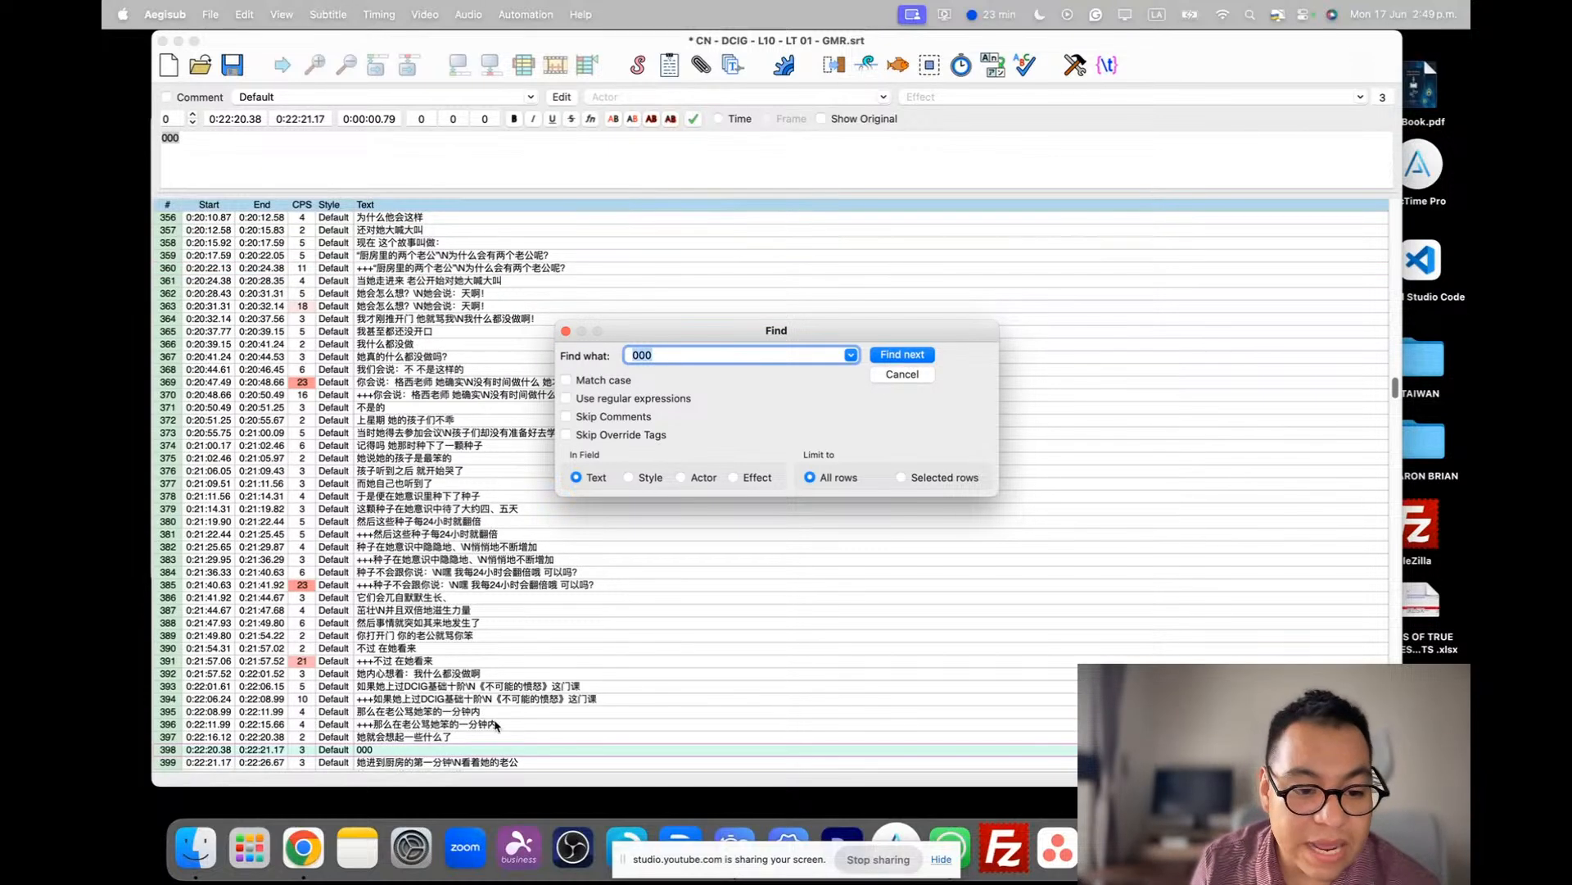
{"action": "scroll", "coordinate": [496, 724], "scroll_direction": "down", "scroll_amount": 10}
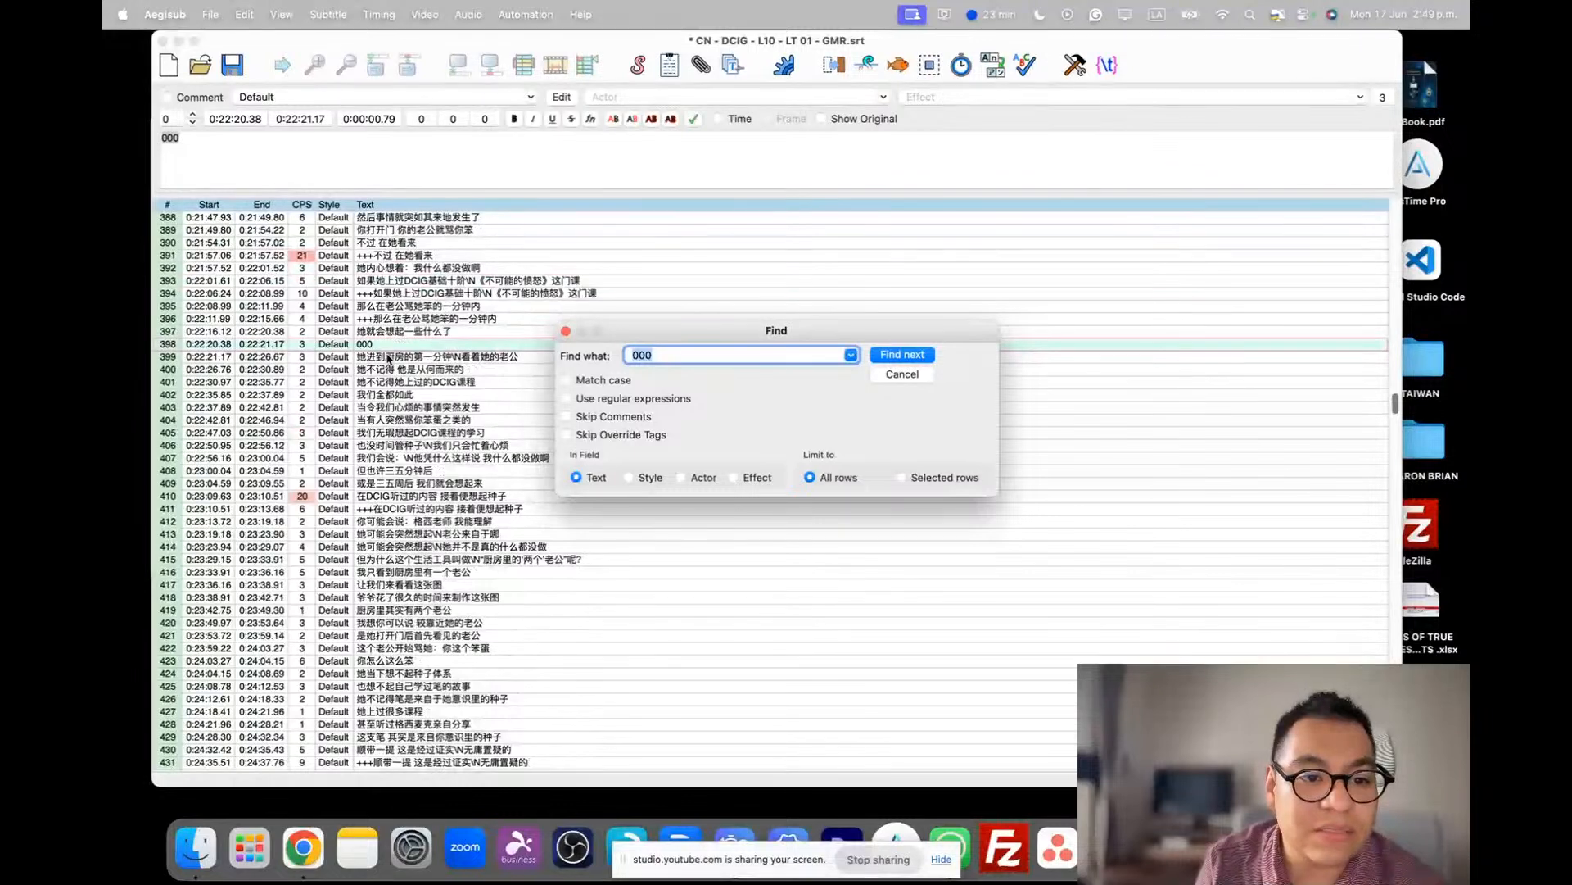
{"action": "right_click", "coordinate": [388, 348]}
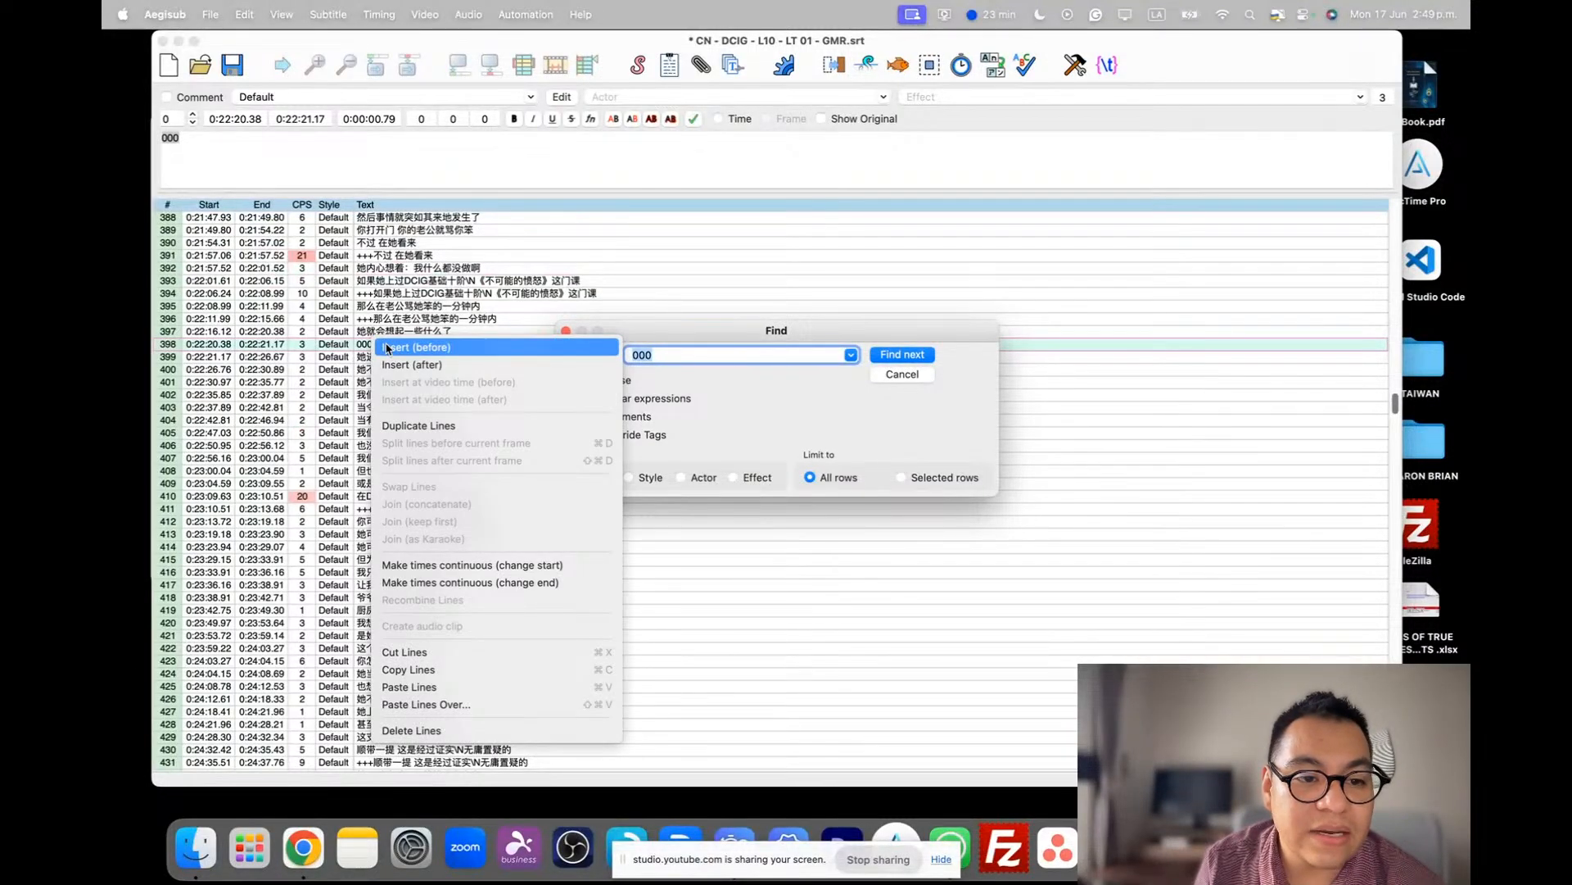
{"action": "left_click", "coordinate": [356, 348]}
{"action": "key", "text": "Escape"}
{"action": "left_click", "coordinate": [380, 354]}
{"action": "left_click", "coordinate": [381, 347]}
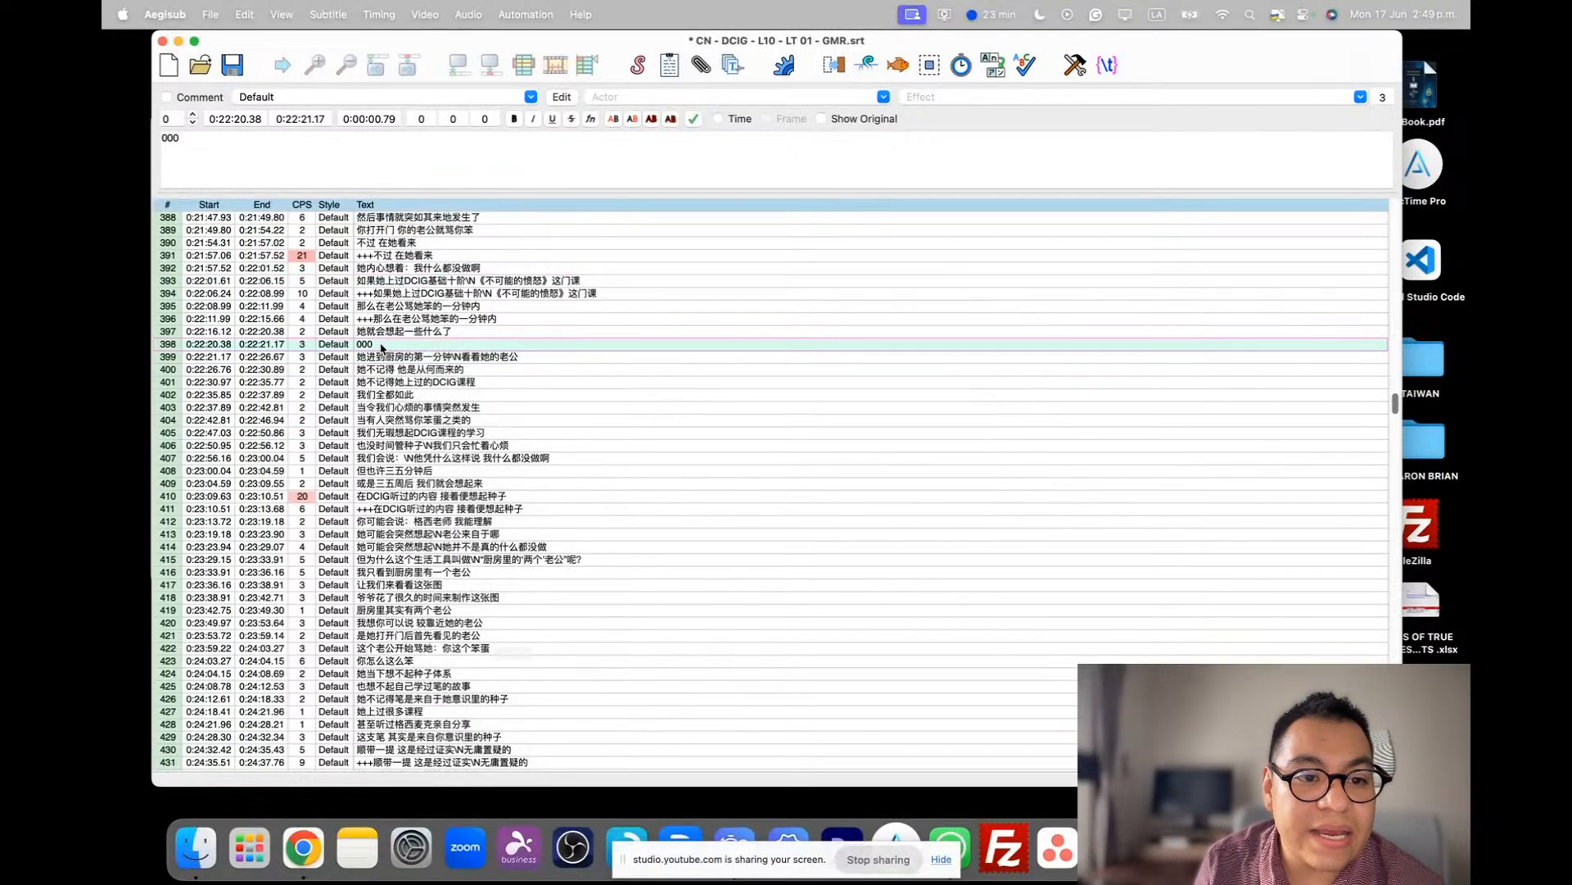
{"action": "right_click", "coordinate": [380, 347]}
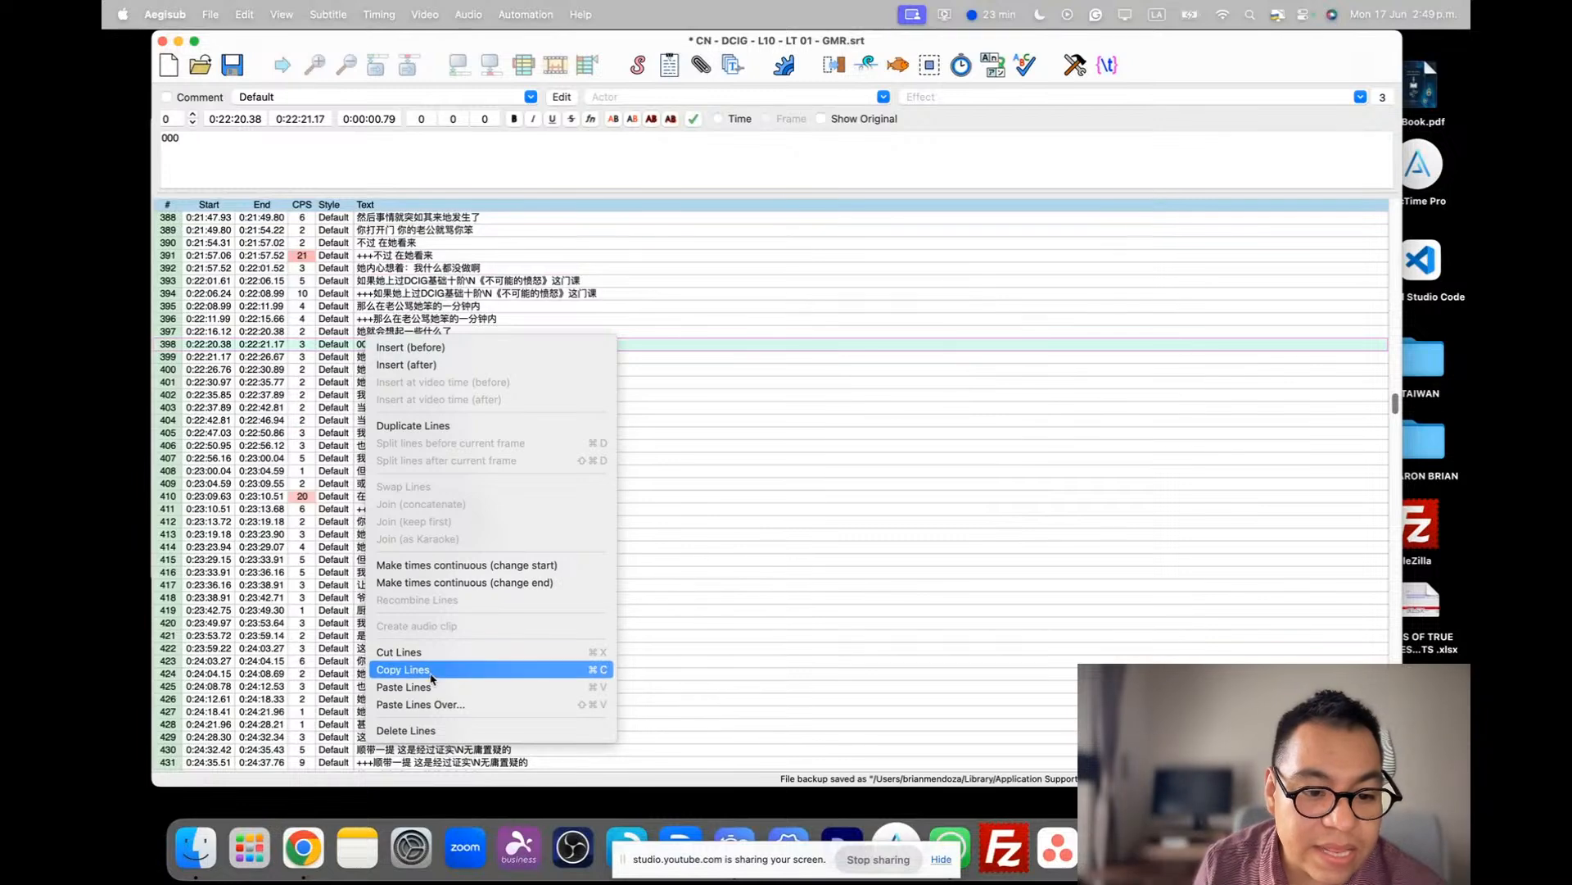
{"action": "left_click", "coordinate": [451, 730]}
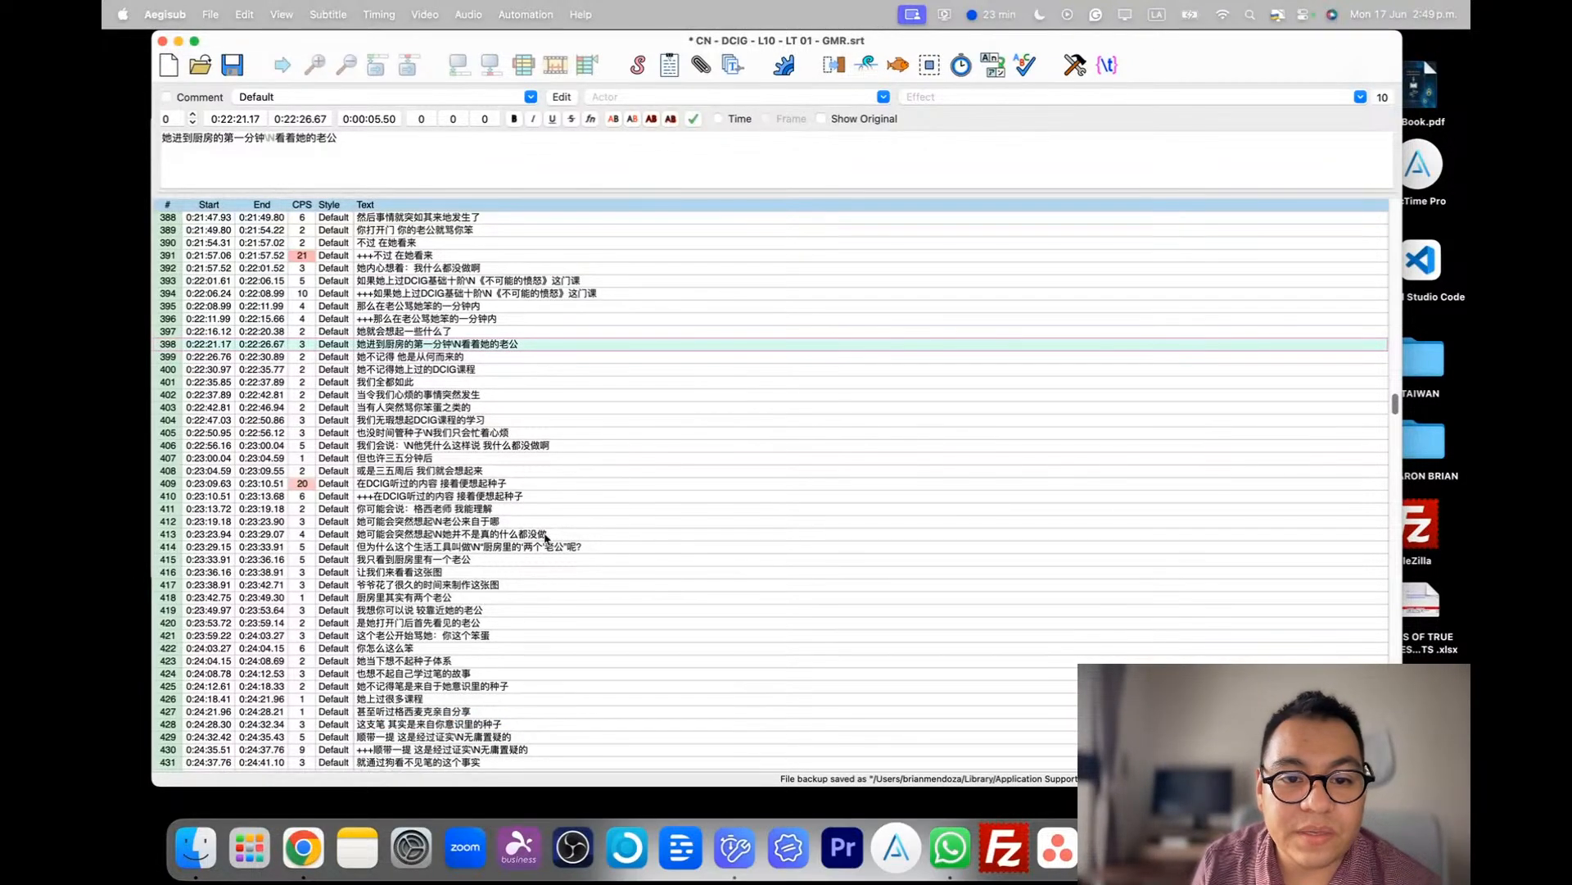
- Return to the Find dialog and locate the next subtitle line containing 000
{"action": "key", "text": "ctrl+Up"}
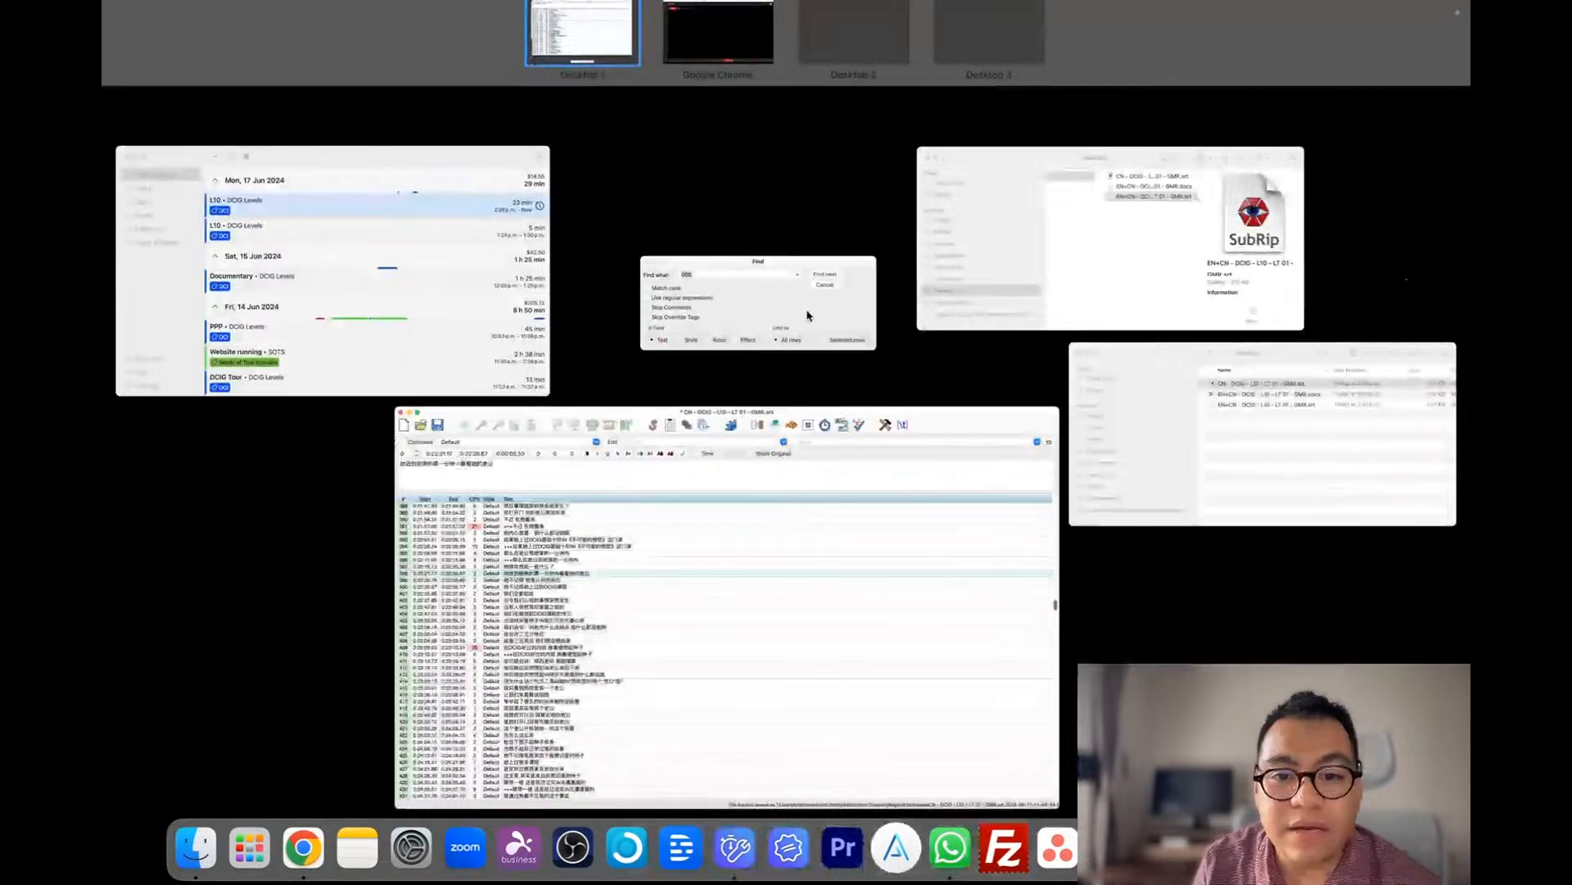
{"action": "left_click", "coordinate": [807, 315]}
{"action": "left_click", "coordinate": [914, 358]}
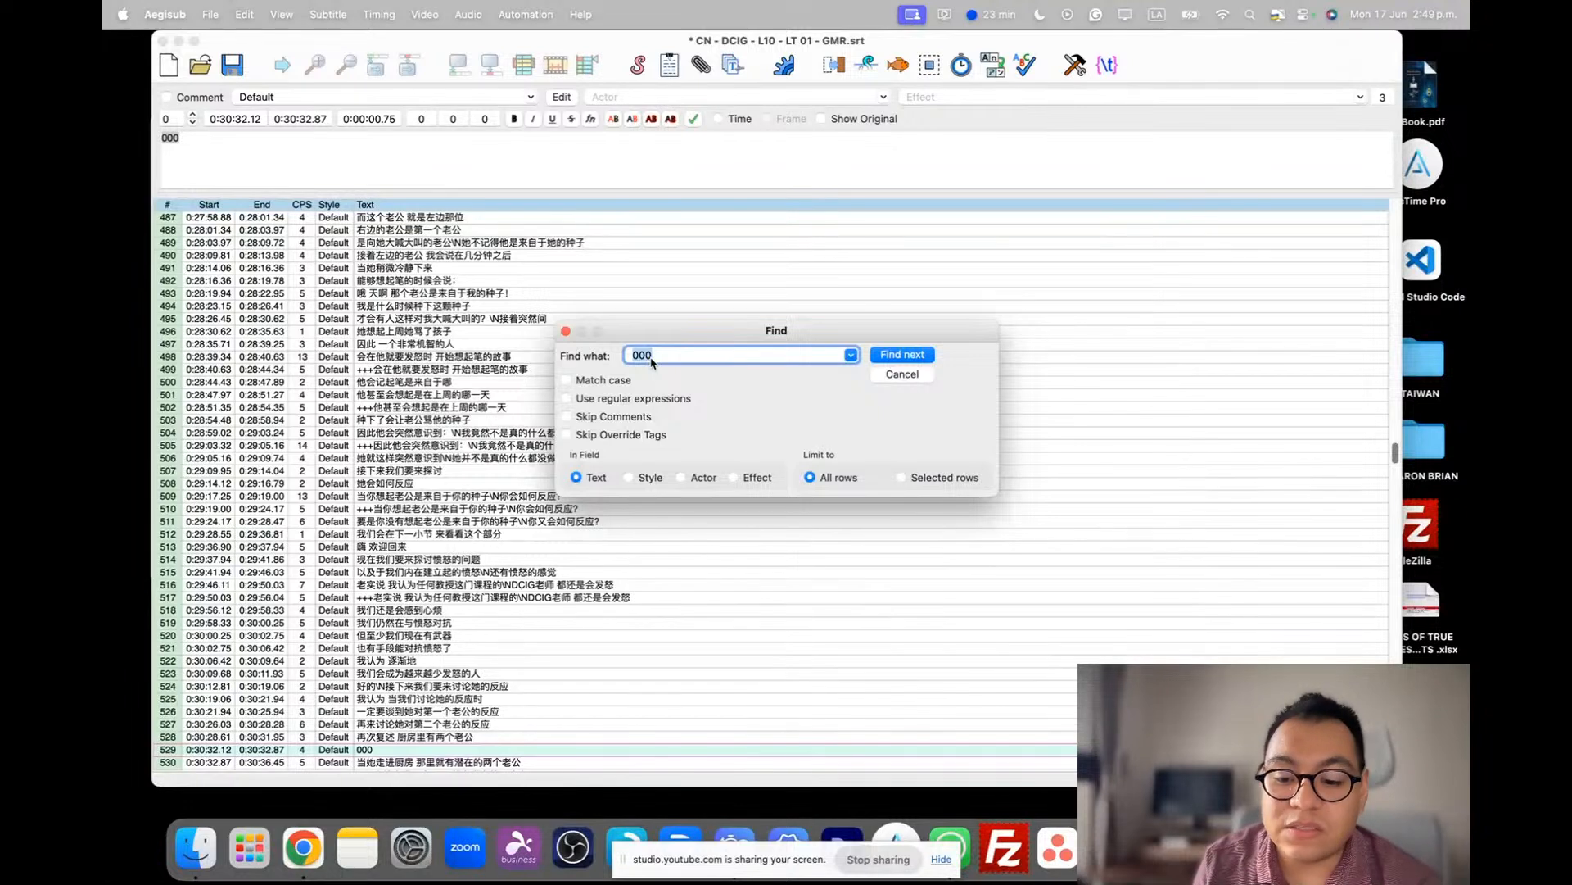
- Search the text of all rows for ???, close the Find dialog and save the subtitle file
{"action": "key", "text": "BackSpace"}
{"action": "key", "text": "BackSpace"}
{"action": "key", "text": "BackSpace"}
{"action": "type", "text": "???"}
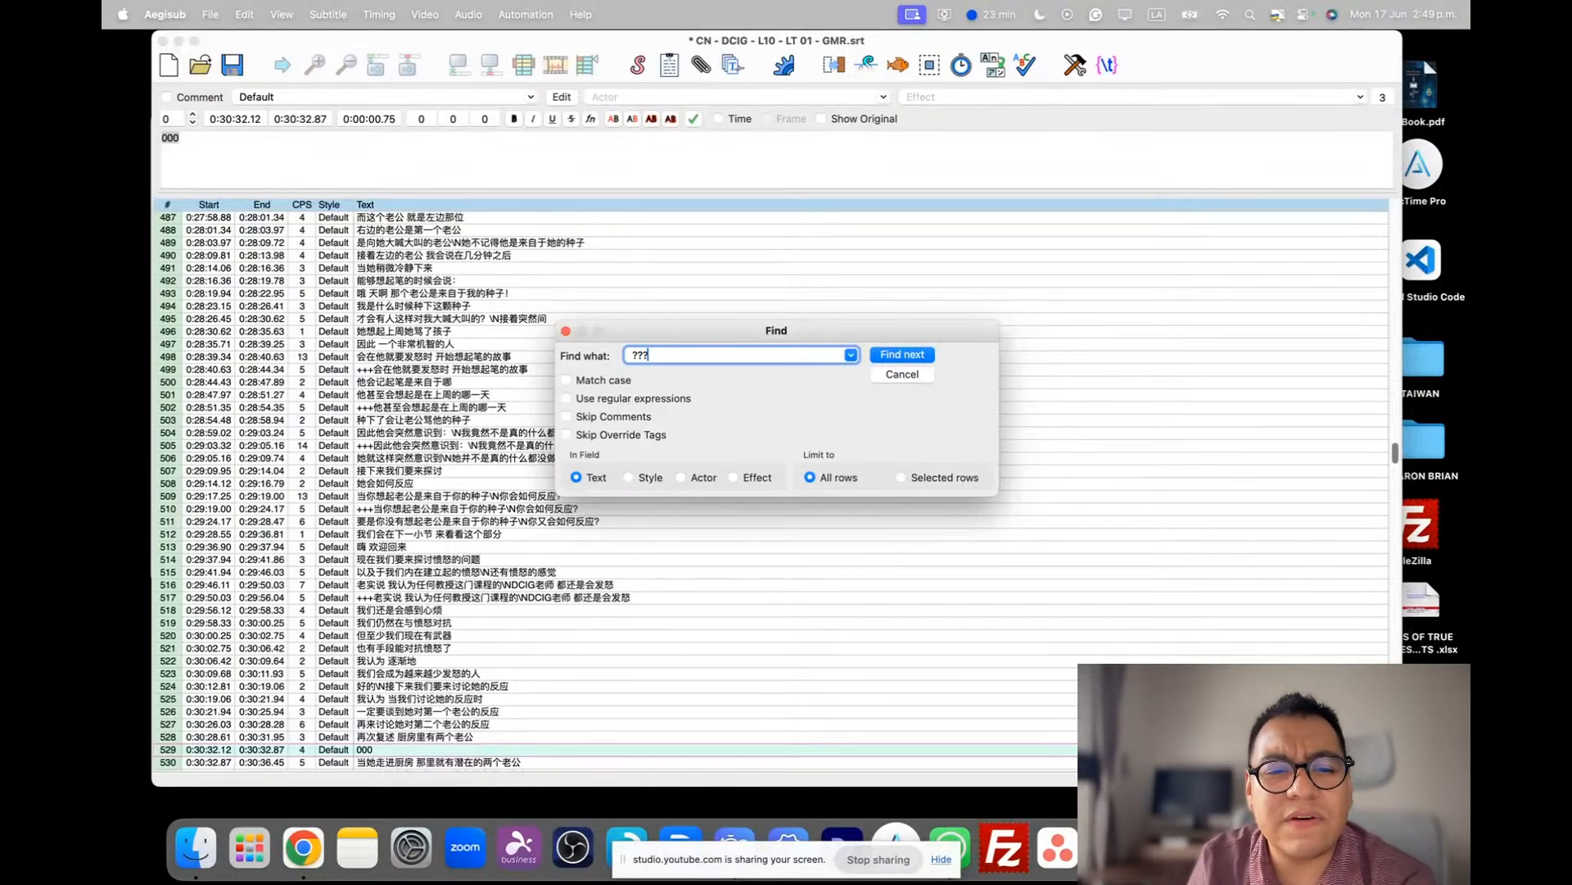
{"action": "left_click", "coordinate": [874, 355]}
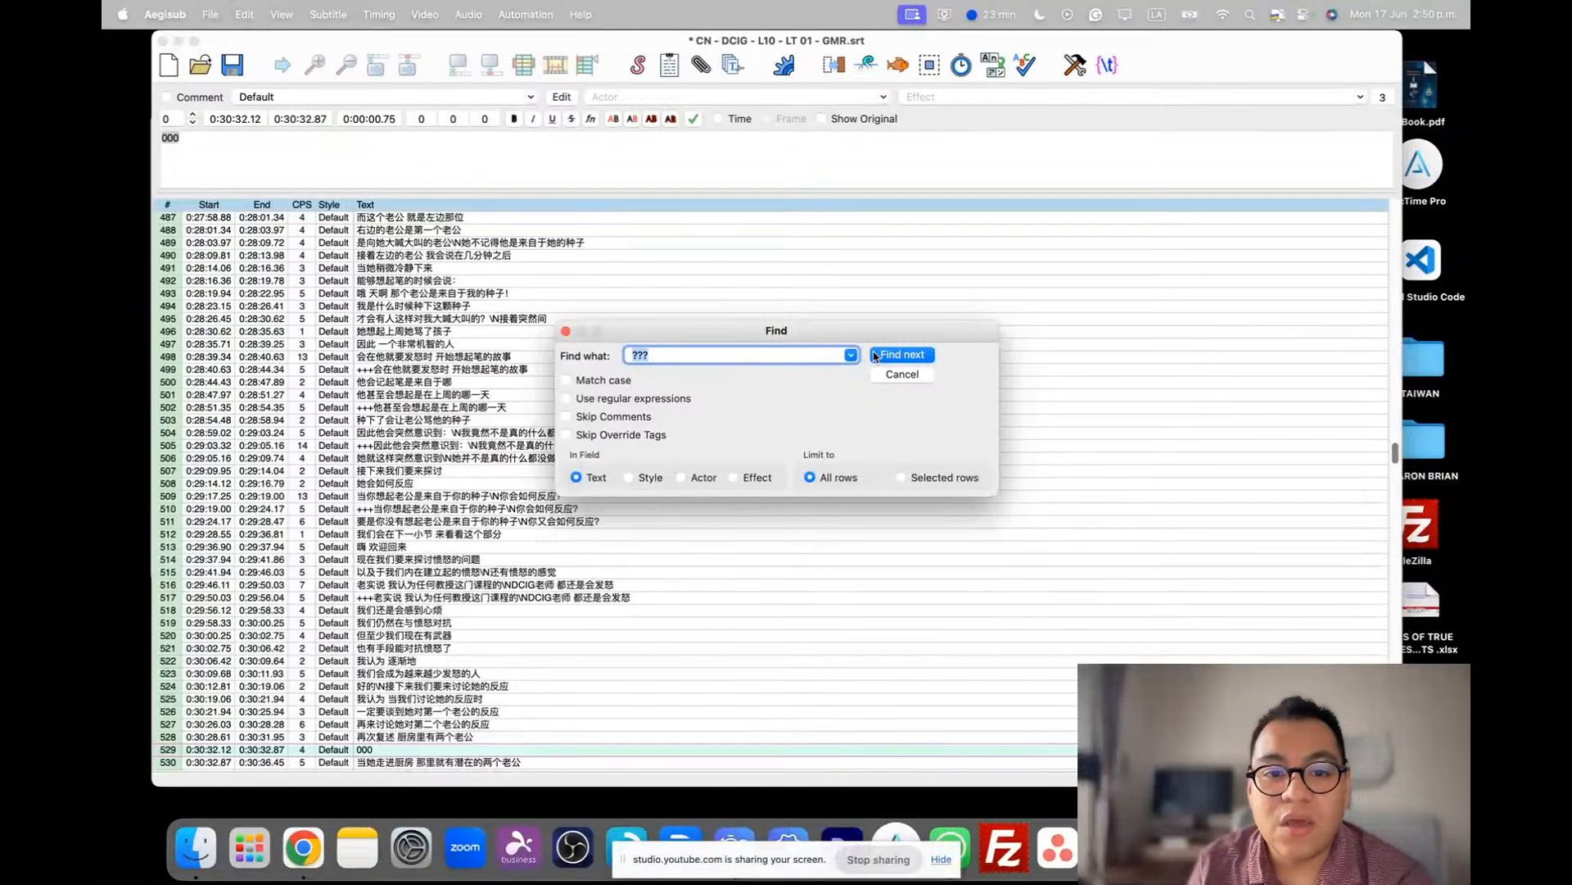
{"action": "left_click", "coordinate": [565, 332]}
{"action": "left_click", "coordinate": [233, 64]}
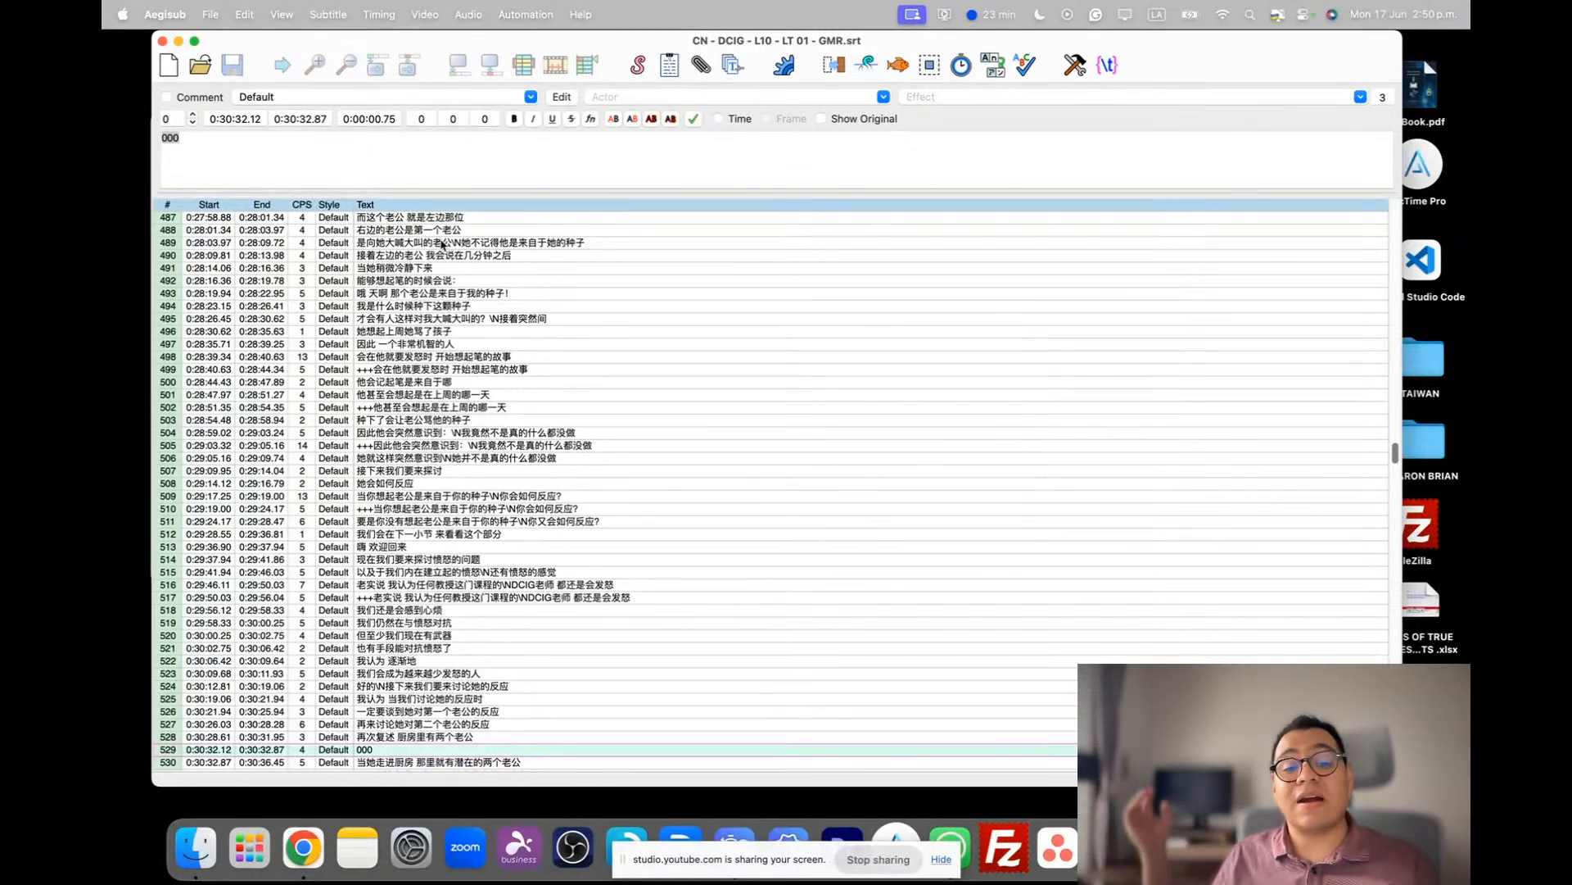
- Look through the subtitle lines after line 529 for +++ duplicates and line breaks, and return to the first line
{"action": "scroll", "coordinate": [637, 357], "scroll_direction": "down", "scroll_amount": 15}
{"action": "scroll", "coordinate": [637, 357], "scroll_direction": "down", "scroll_amount": 20}
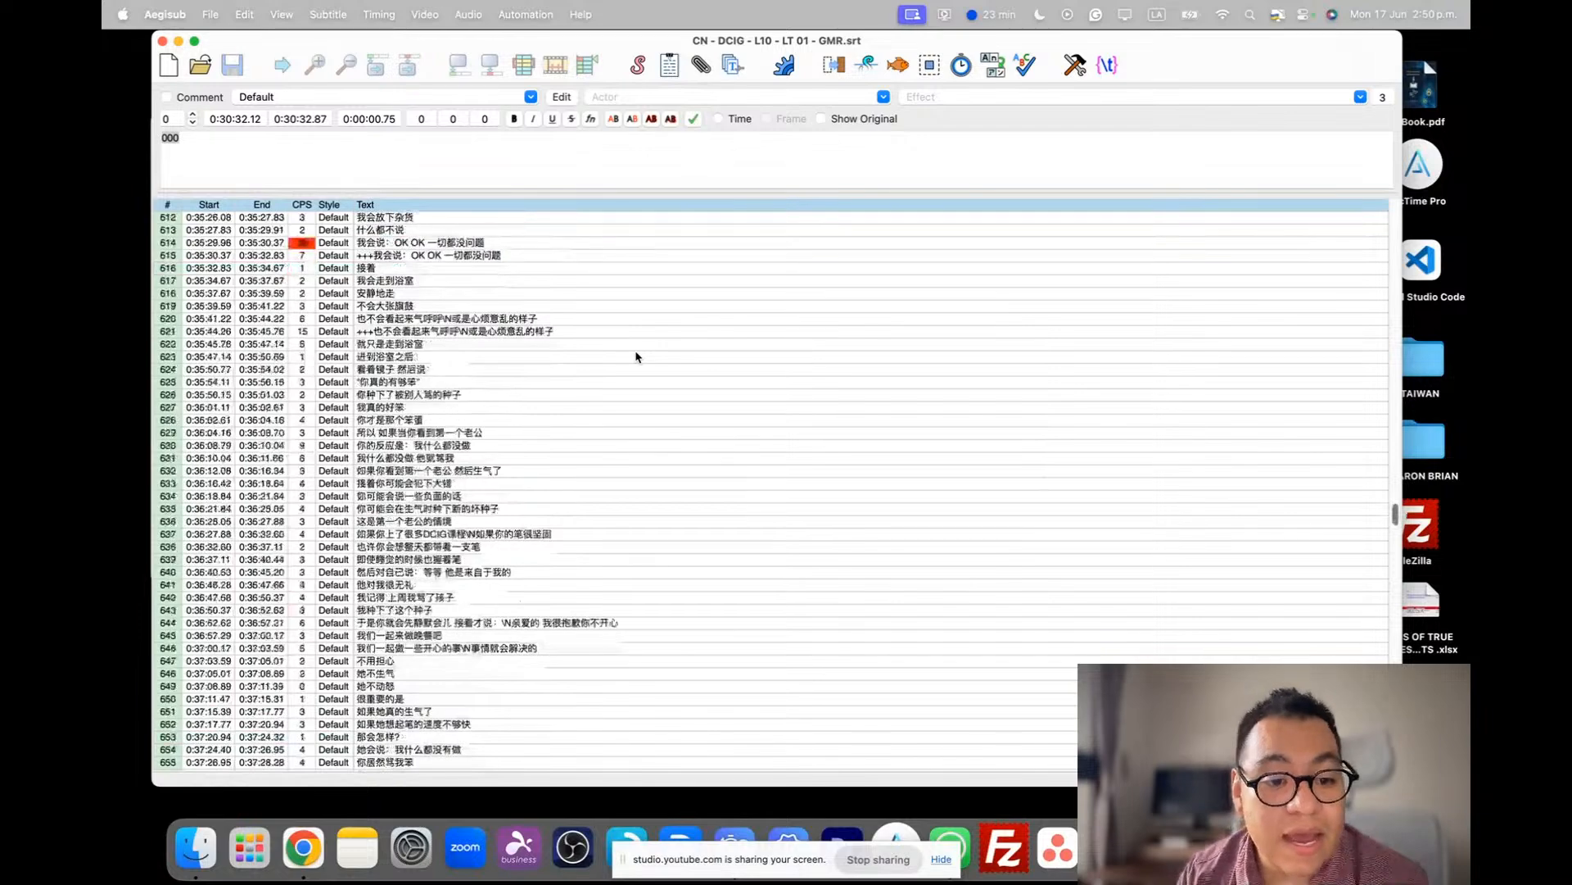
{"action": "scroll", "coordinate": [637, 357], "scroll_direction": "down", "scroll_amount": 13}
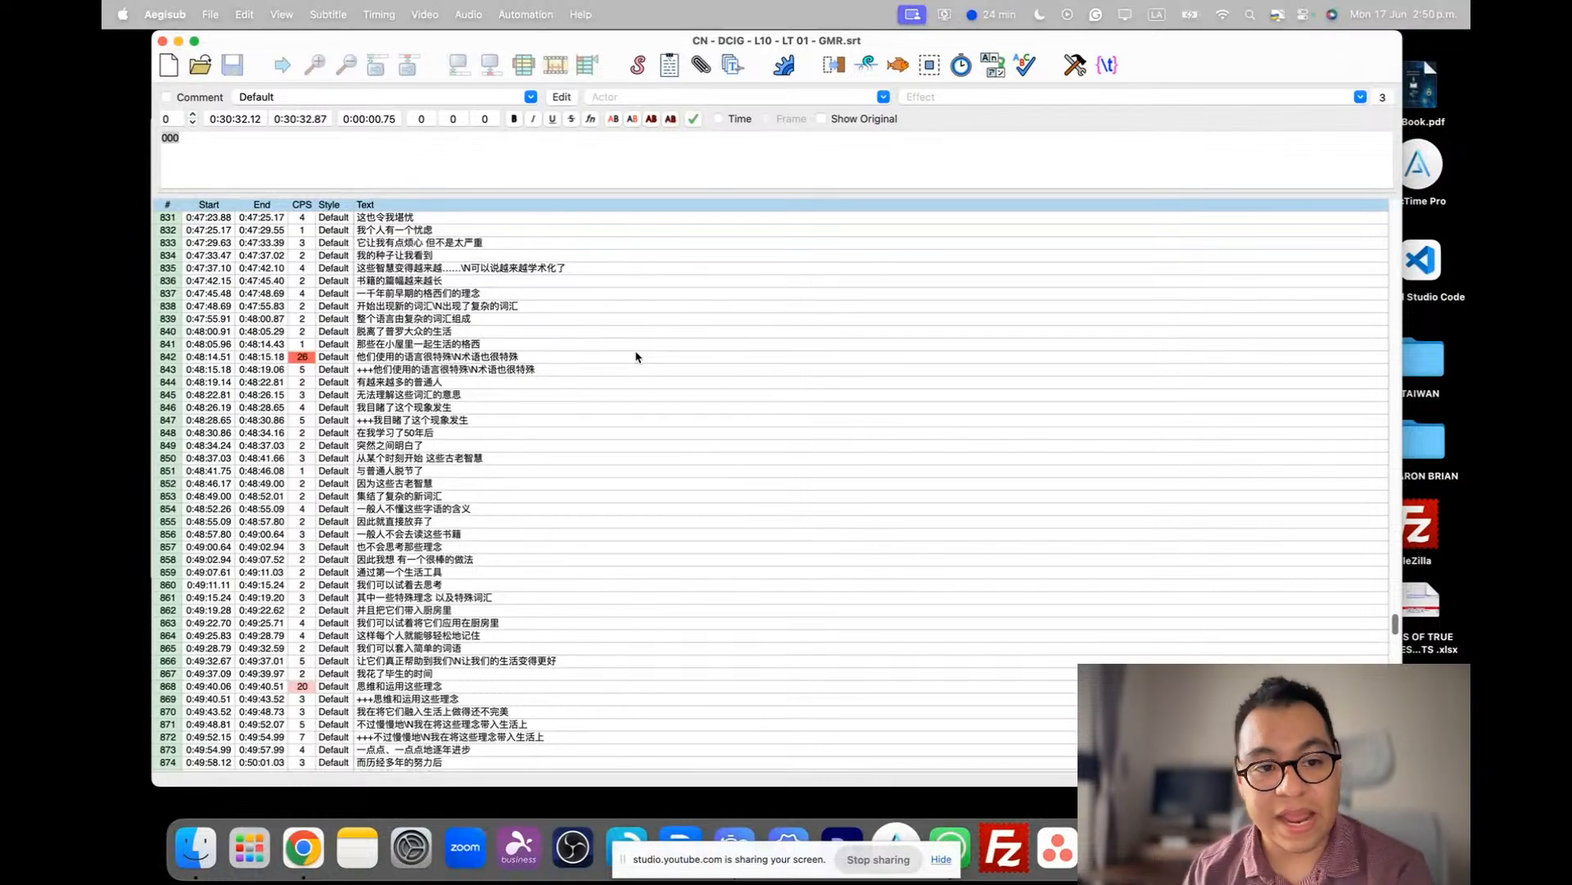
{"action": "scroll", "coordinate": [593, 429], "scroll_direction": "down", "scroll_amount": 16}
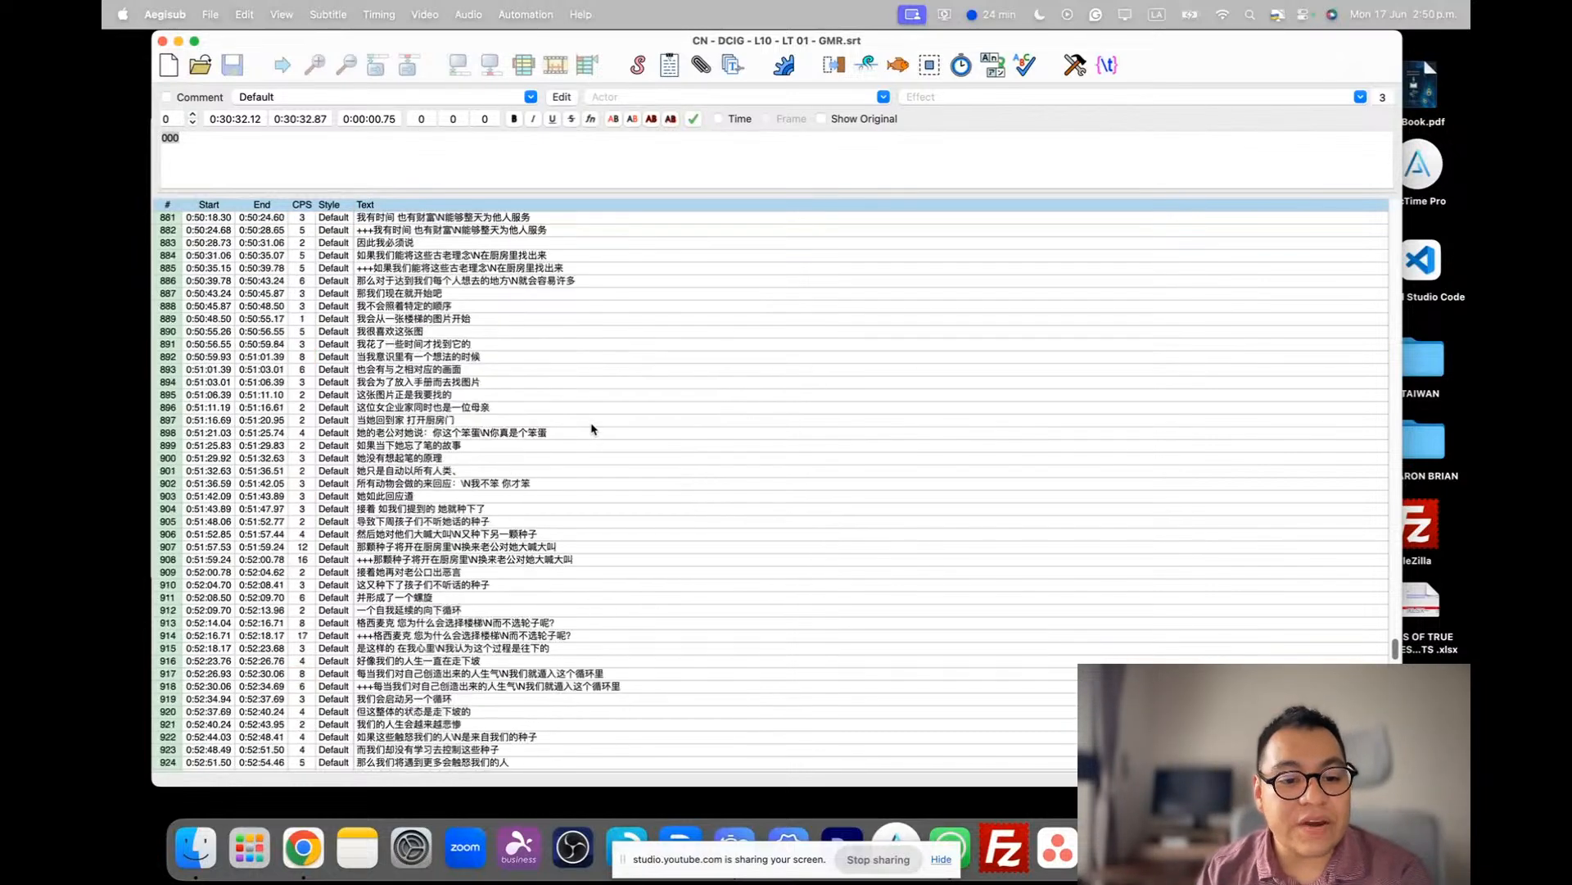
{"action": "scroll", "coordinate": [593, 429], "scroll_direction": "down", "scroll_amount": 20}
{"action": "scroll", "coordinate": [593, 429], "scroll_direction": "up", "scroll_amount": 20}
{"action": "scroll", "coordinate": [593, 428], "scroll_direction": "up", "scroll_amount": 15}
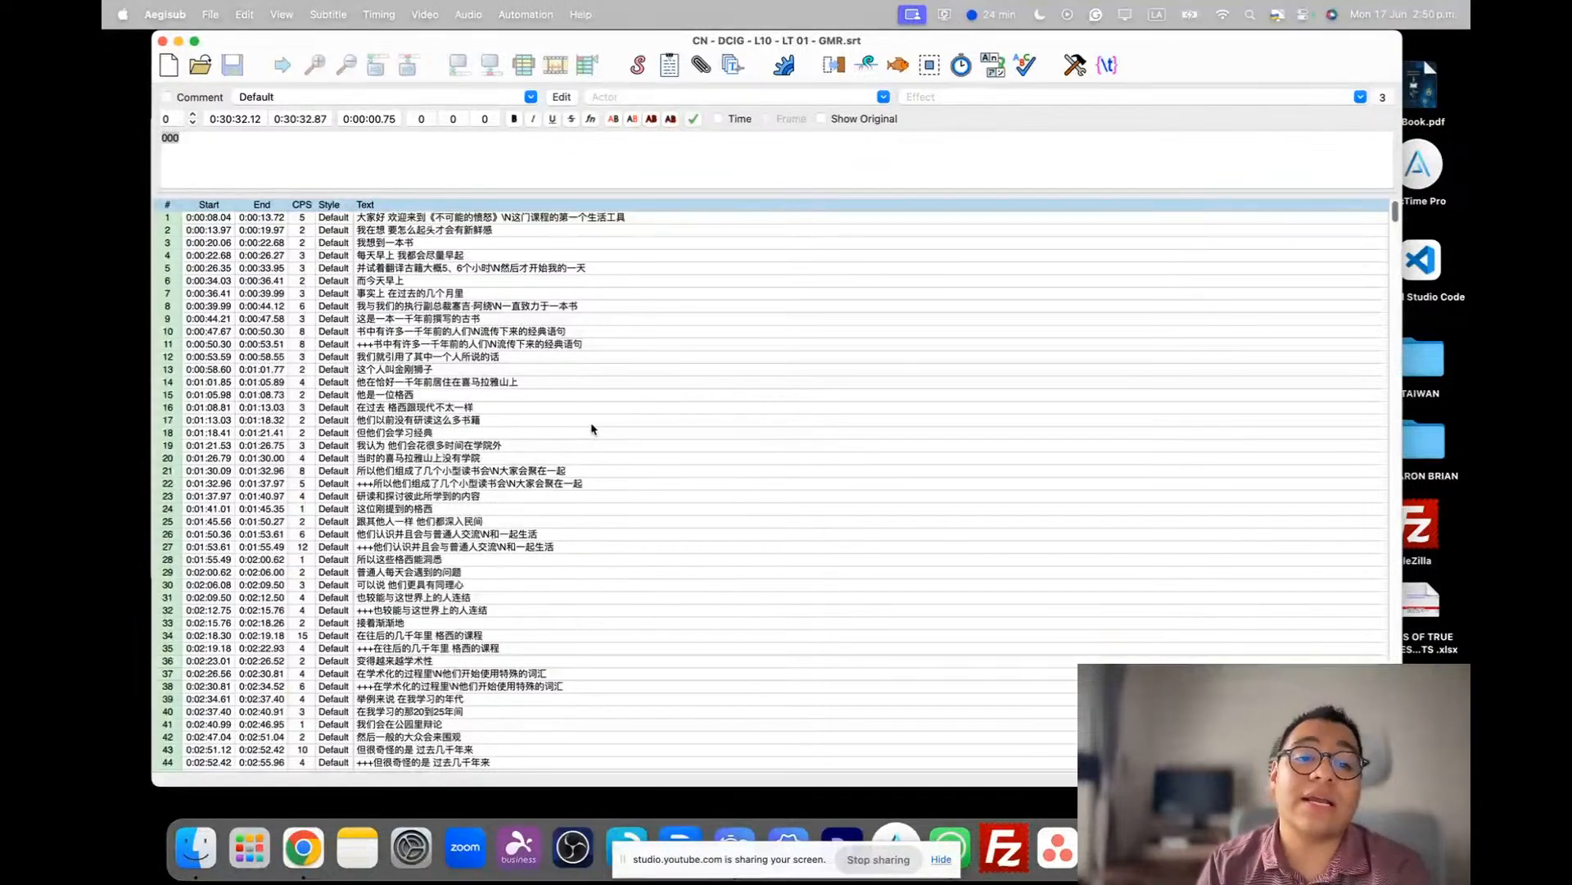